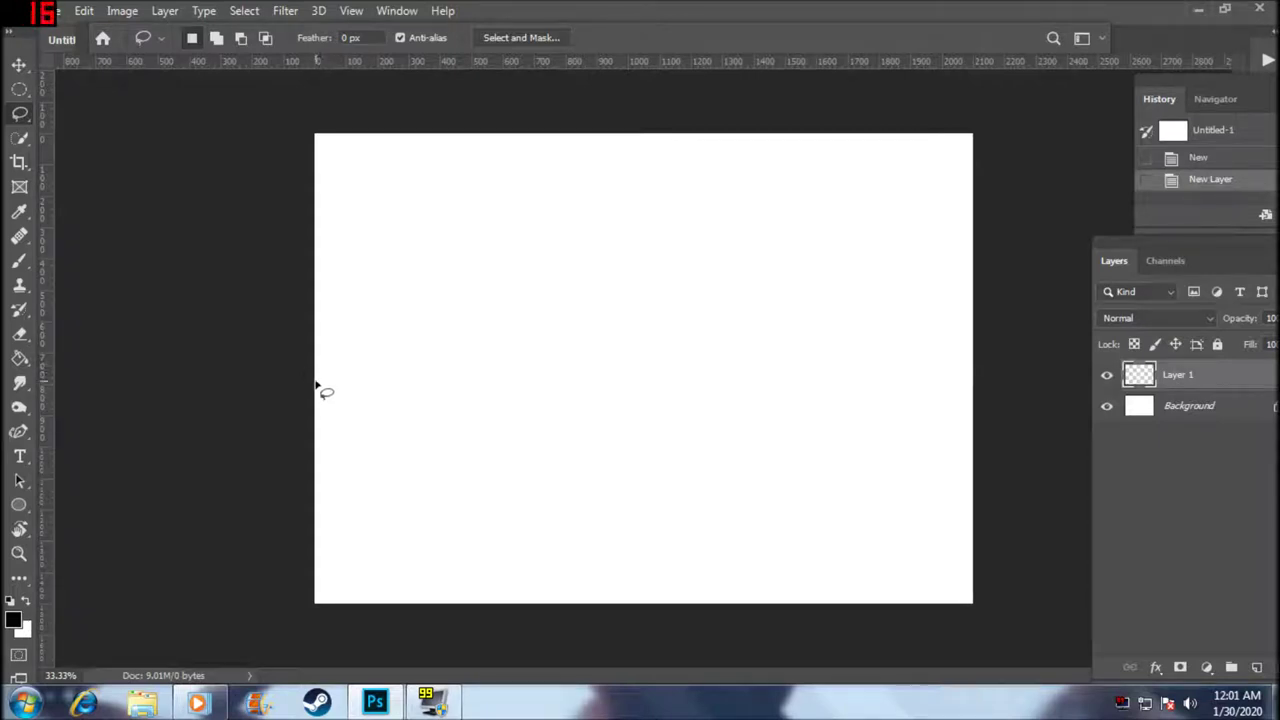
# - Lasso-outline the foreground cliff and the hill line along the canvas bottom
pyautogui.moveTo(316, 380); pyautogui.dragTo(465, 360)
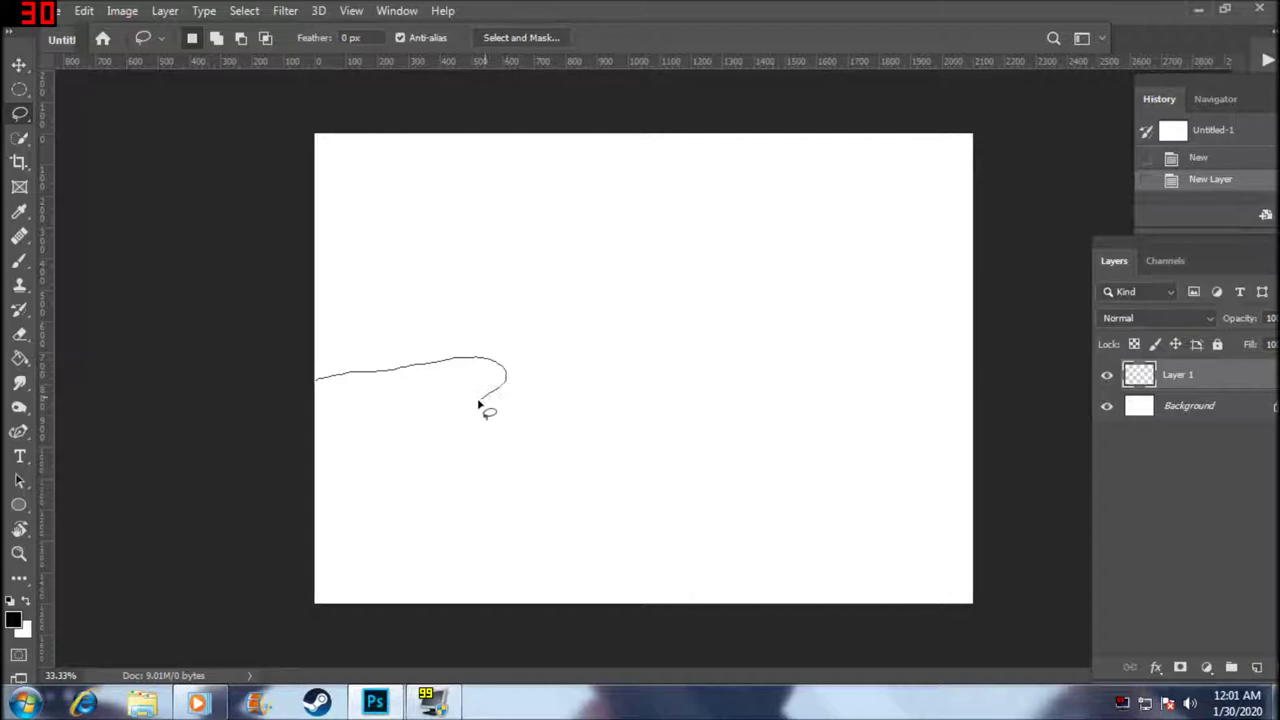
pyautogui.moveTo(414, 437)
pyautogui.mouseDown()
pyautogui.moveTo(390, 461)
pyautogui.moveTo(368, 555)
pyautogui.mouseUp()
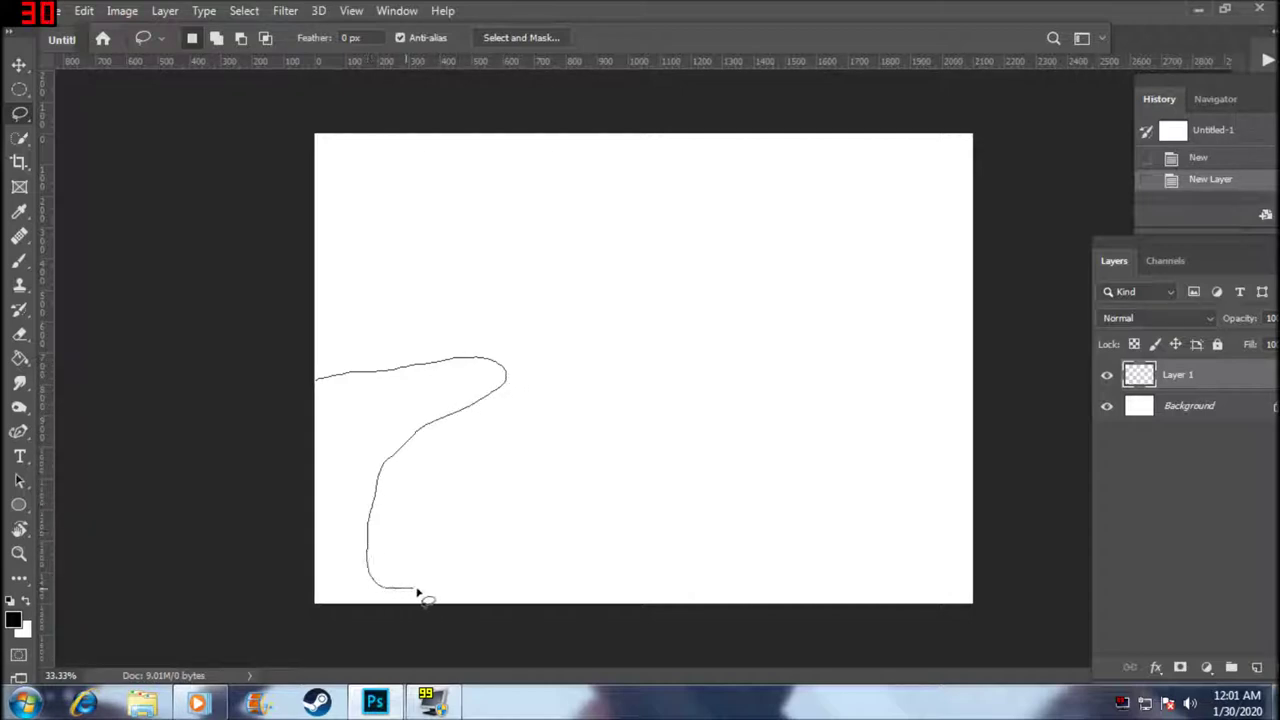
pyautogui.moveTo(450, 588)
pyautogui.mouseDown()
pyautogui.moveTo(683, 560)
pyautogui.moveTo(814, 523)
pyautogui.moveTo(843, 535)
pyautogui.moveTo(934, 449)
pyautogui.moveTo(971, 437)
pyautogui.moveTo(1008, 474)
pyautogui.moveTo(1030, 617)
pyautogui.moveTo(914, 637)
pyautogui.moveTo(300, 629)
pyautogui.moveTo(260, 392)
pyautogui.mouseUp()
# - Fill the cliff selection with dark blue, then undo the deselect to keep the selection
pyautogui.click(14, 621)
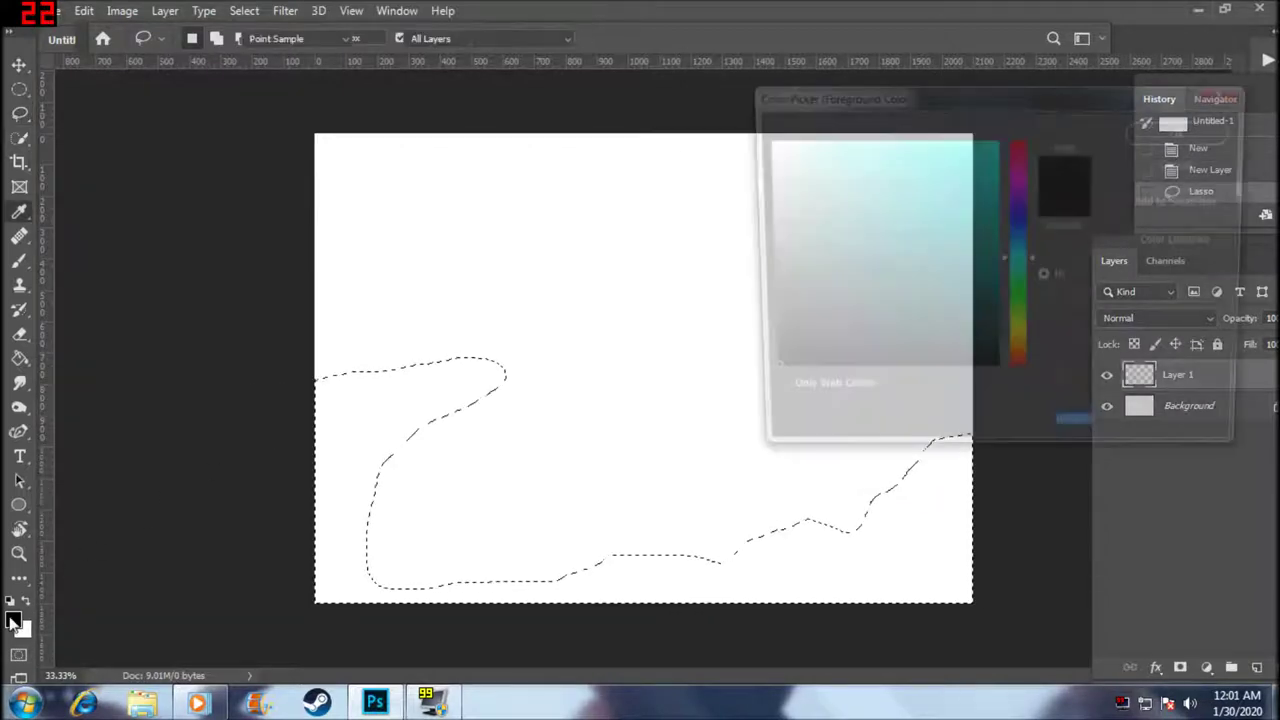
pyautogui.click(1024, 226)
pyautogui.moveTo(1024, 226); pyautogui.dragTo(983, 295)
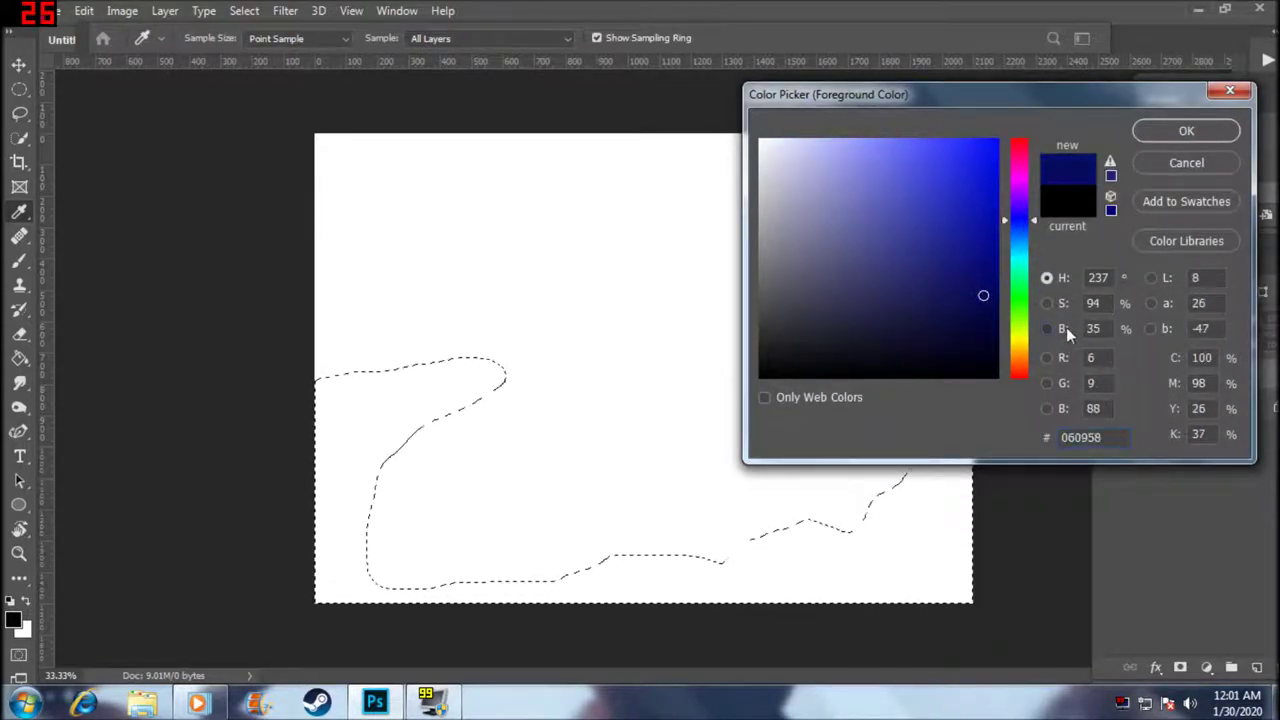
pyautogui.click(1066, 327)
pyautogui.moveTo(1030, 314); pyautogui.dragTo(1030, 306)
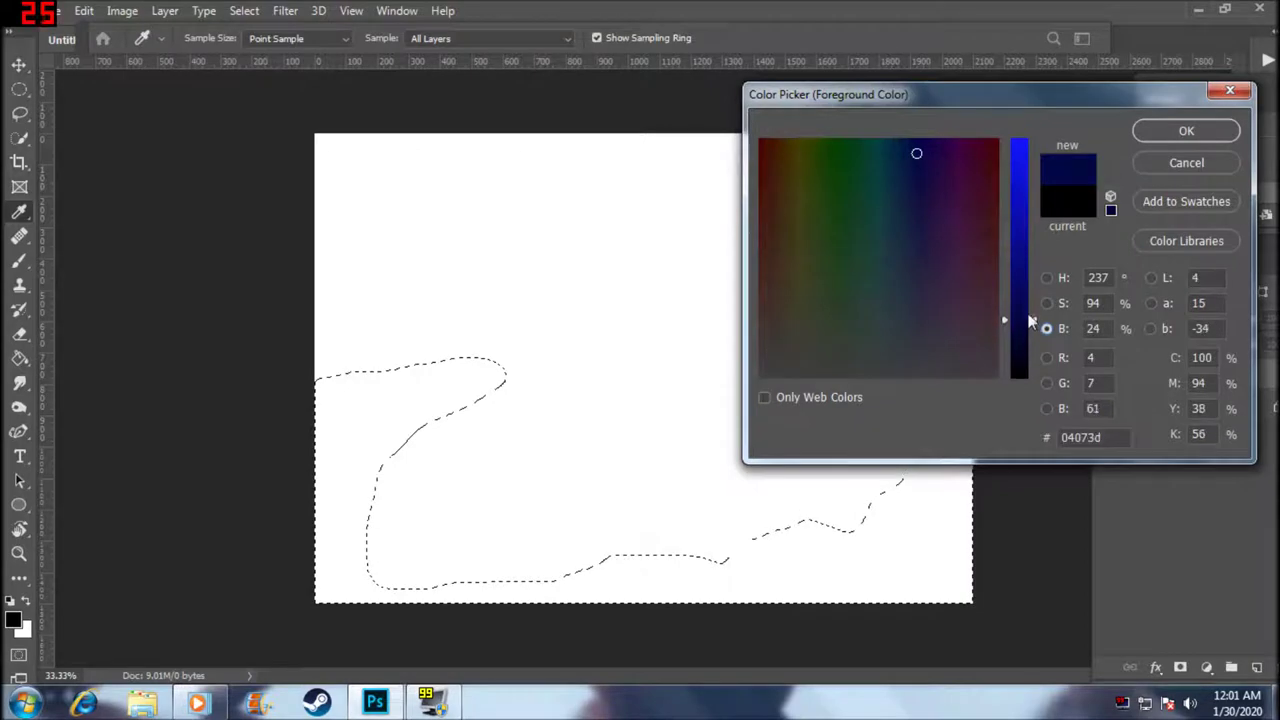
pyautogui.click(1160, 138)
pyautogui.hotkey('alt', 'BackSpace')
pyautogui.hotkey('ctrl', 'd')
pyautogui.hotkey('ctrl', 'z')
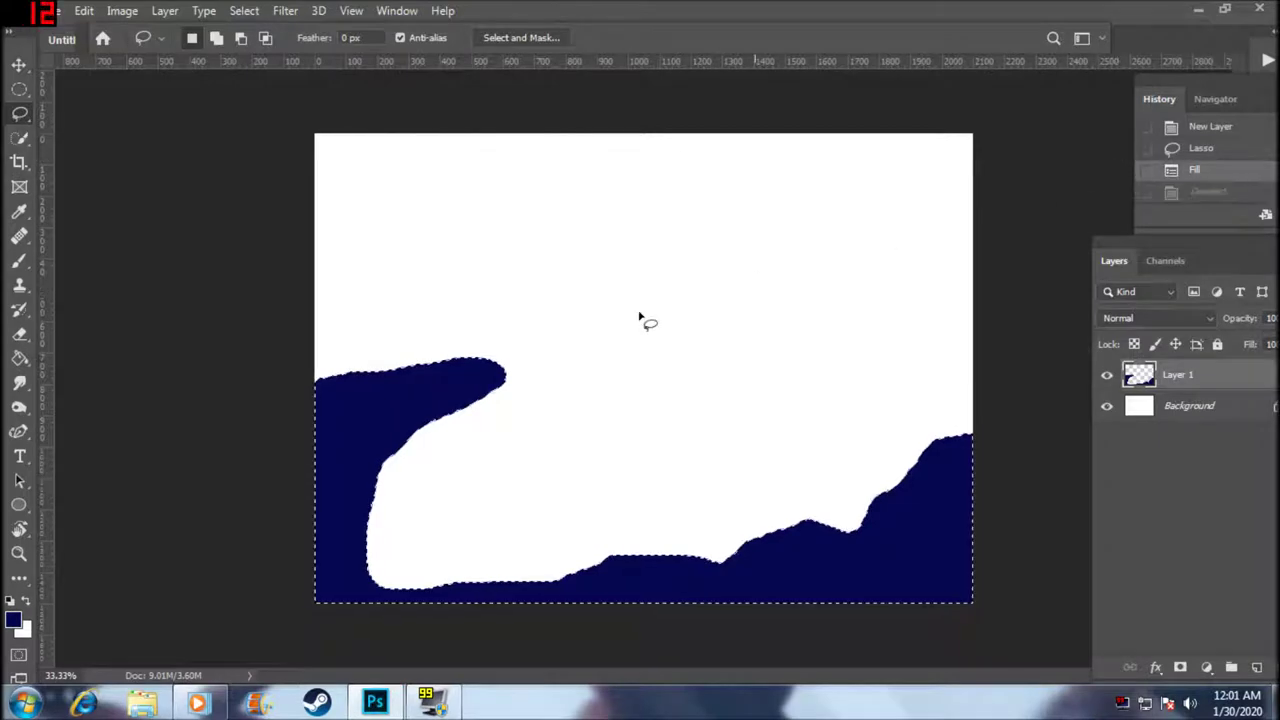
# - Refill the cliff with a darkened teal at hue 188, deselect, and add a new layer
pyautogui.click(13, 620)
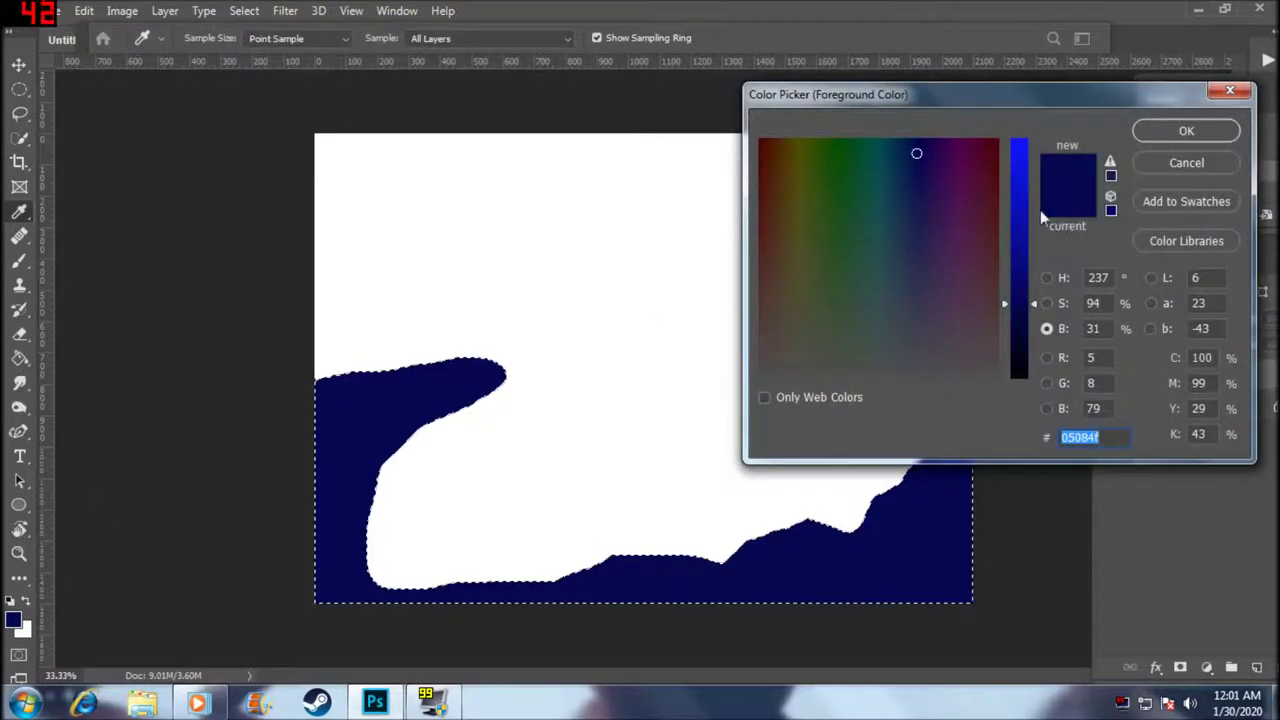
pyautogui.click(1064, 281)
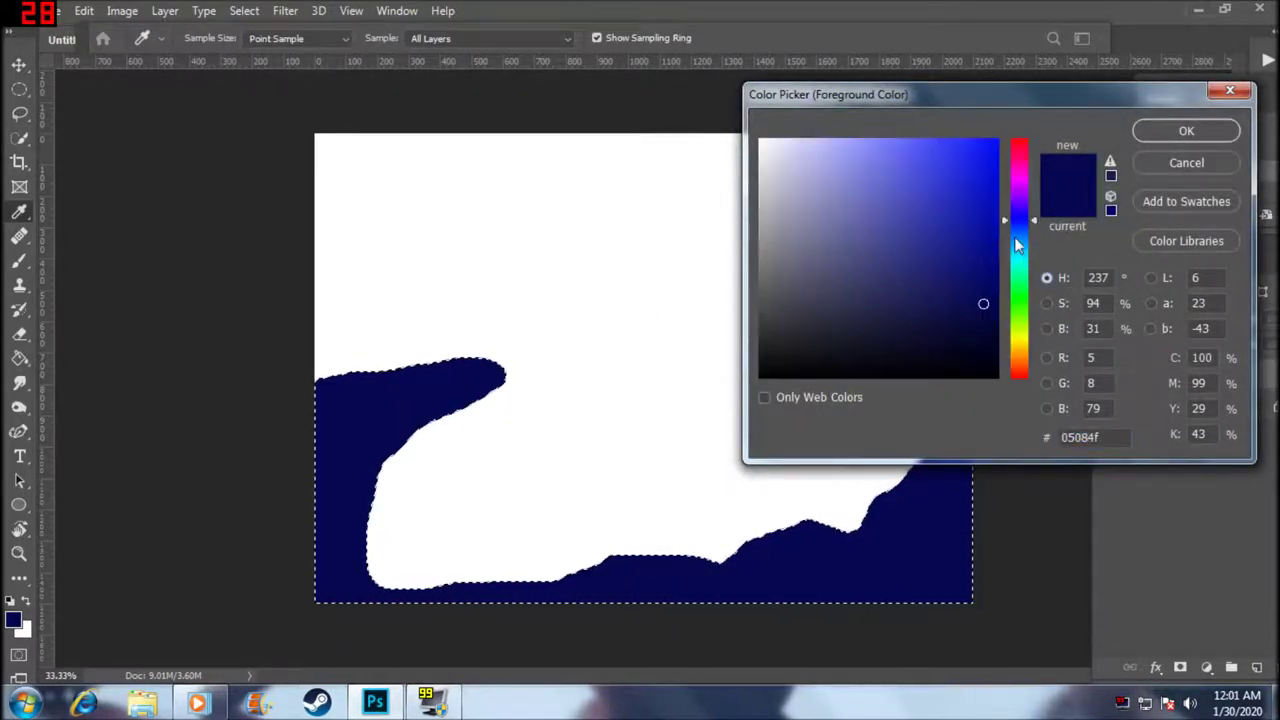
pyautogui.moveTo(1018, 279); pyautogui.dragTo(1018, 249)
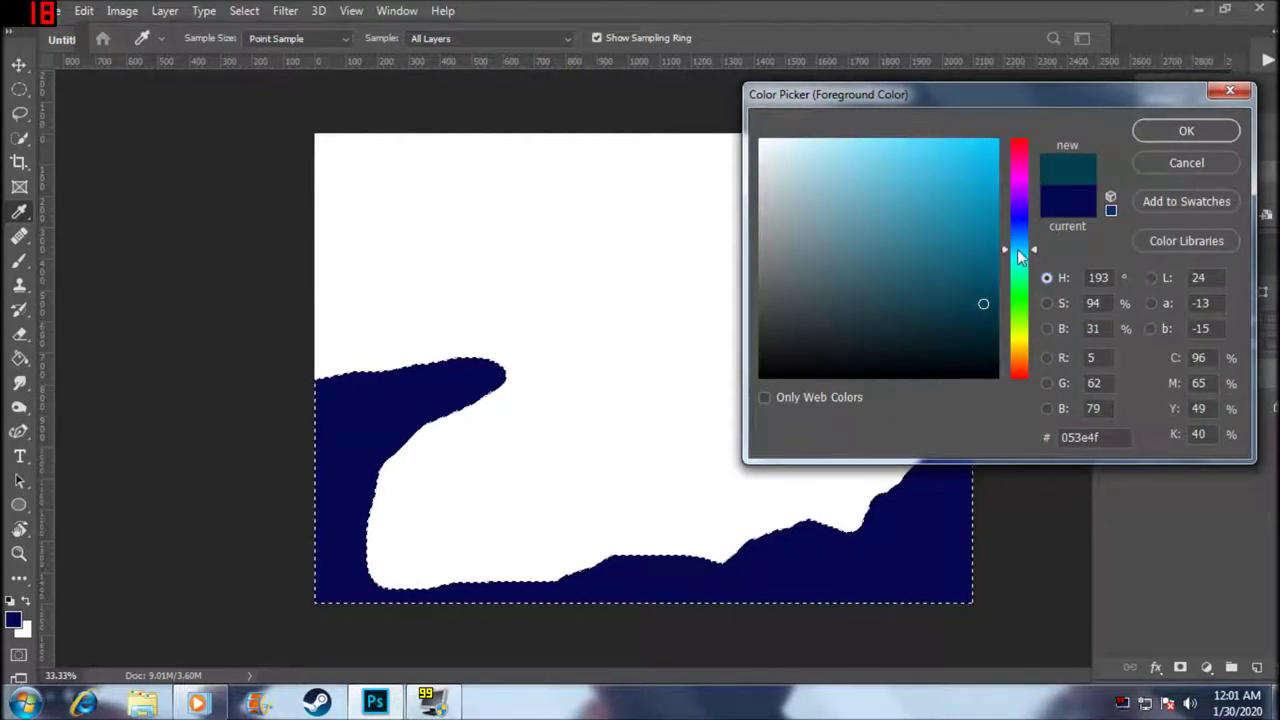
pyautogui.moveTo(984, 303); pyautogui.dragTo(981, 289)
pyautogui.click(1024, 256)
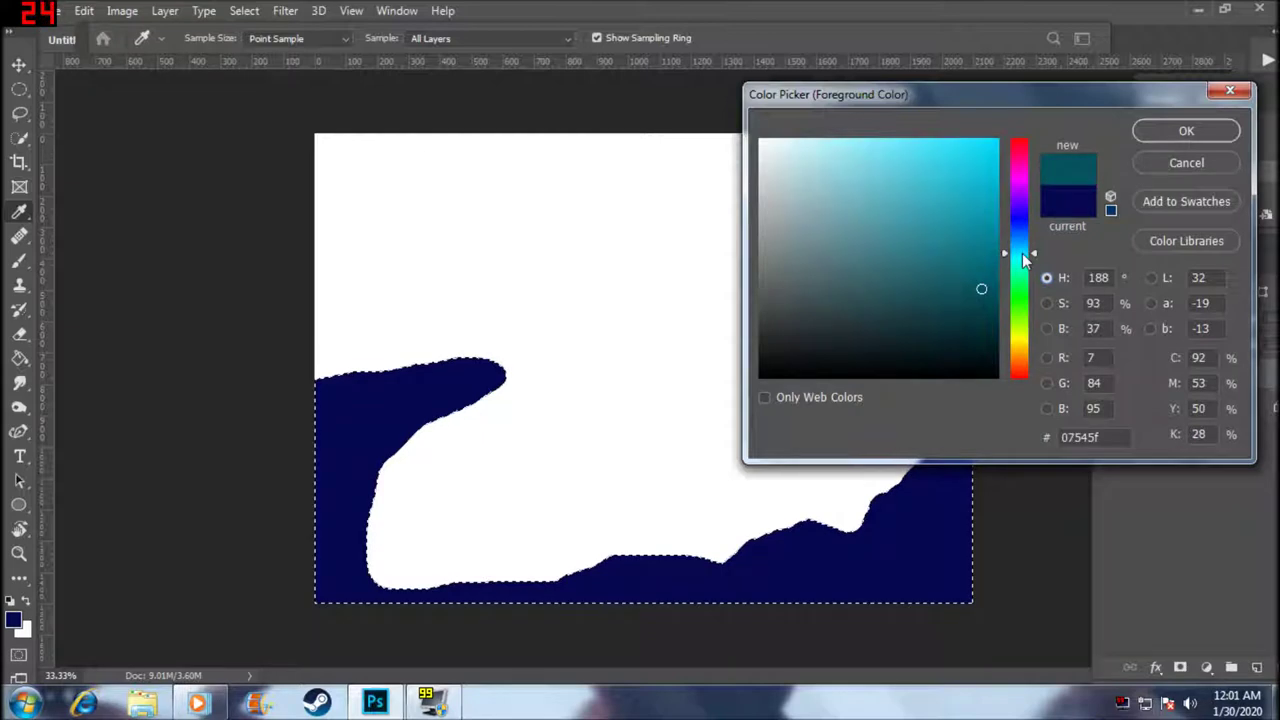
pyautogui.click(1046, 328)
pyautogui.moveTo(1040, 286); pyautogui.dragTo(1030, 318)
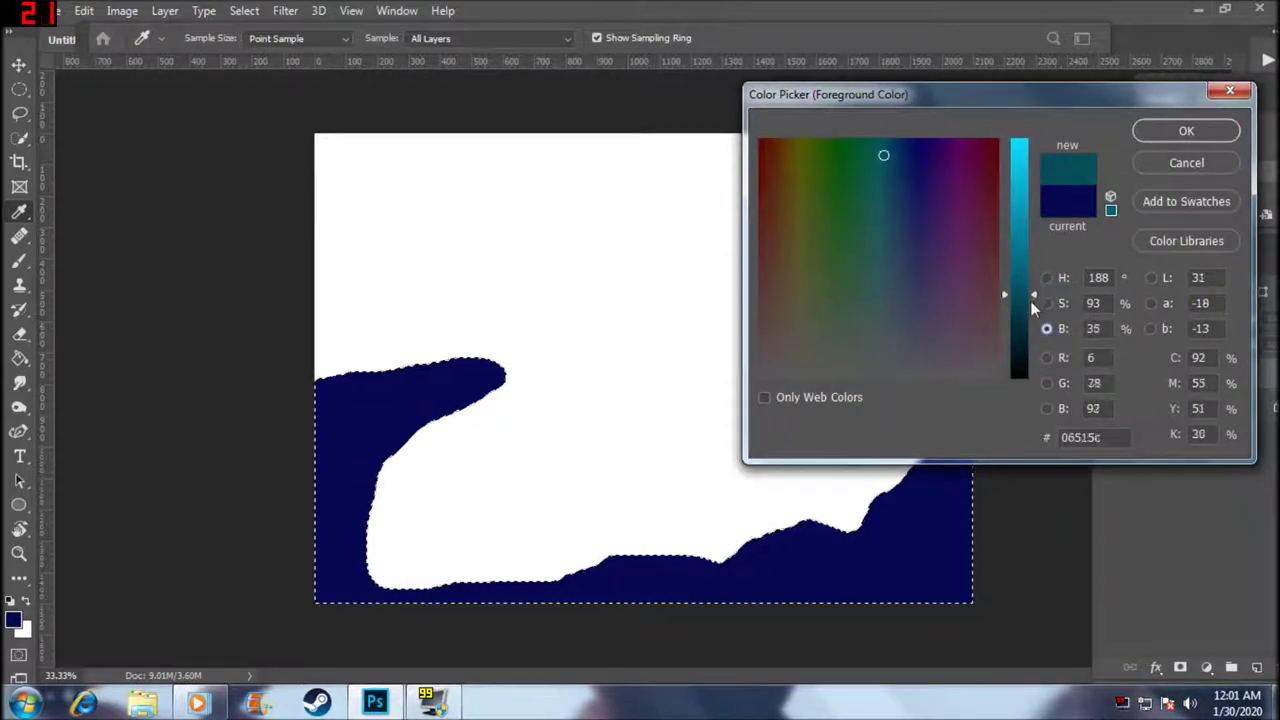
pyautogui.click(1176, 135)
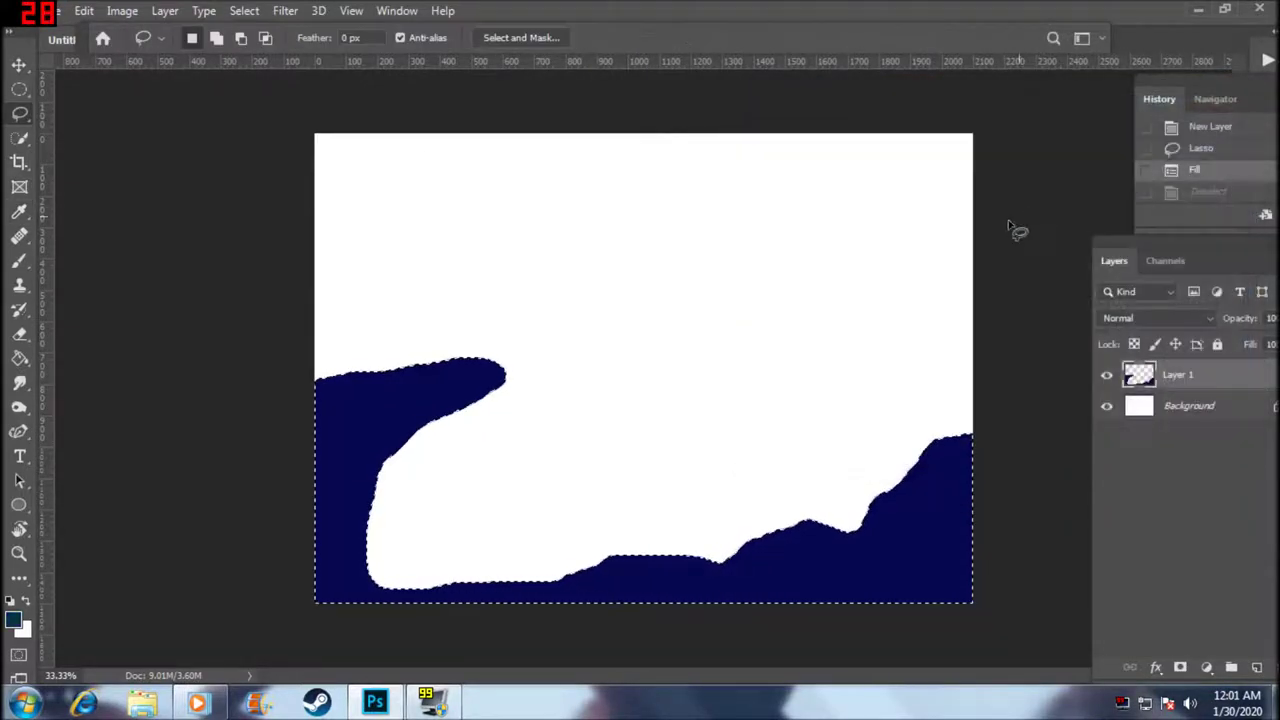
pyautogui.hotkey('alt', 'BackSpace')
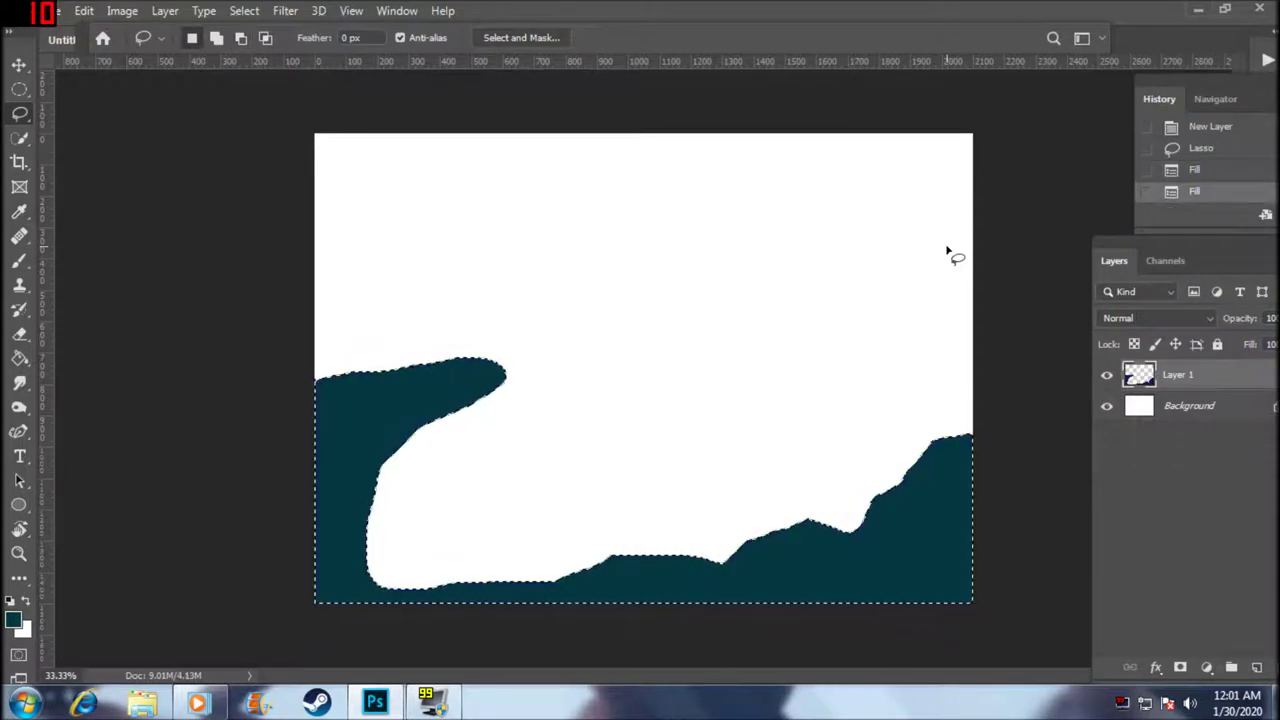
pyautogui.hotkey('ctrl', 'd')
pyautogui.hotkey('ctrl', 'shift', 'alt', 'n')
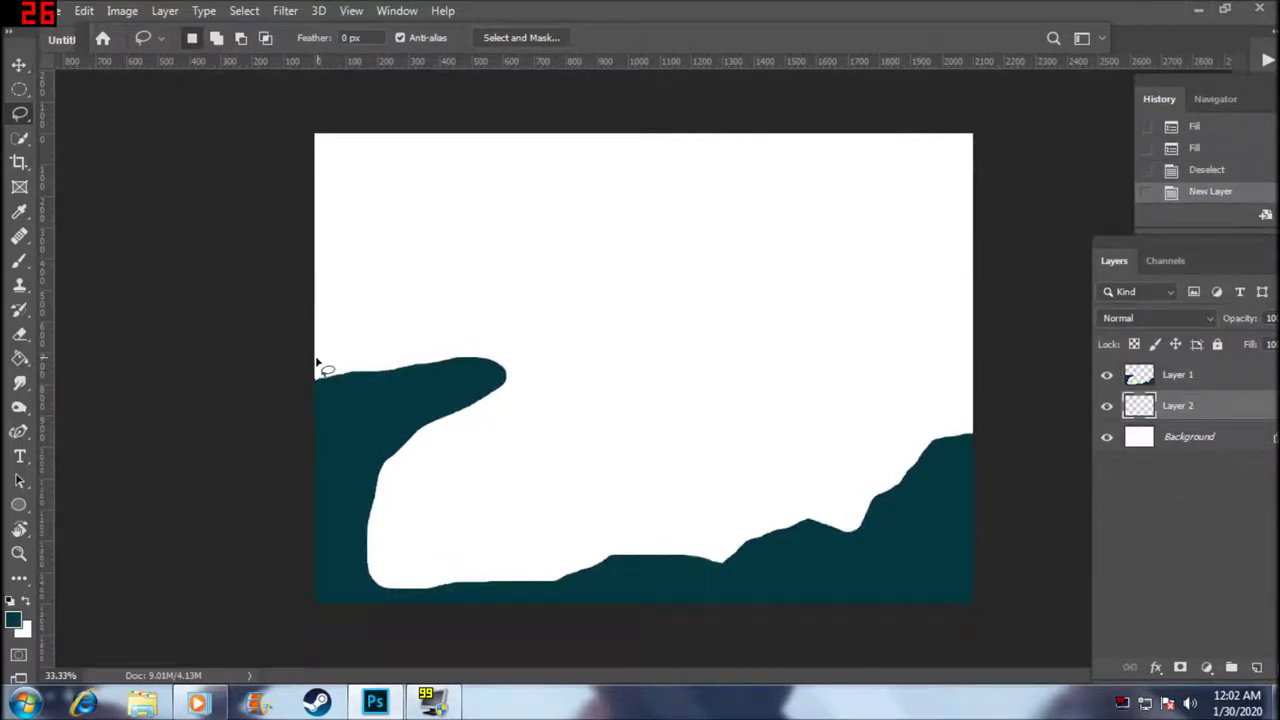
# - Lasso-outline the middle hill range behind the cliff down to the canvas bottom
pyautogui.moveTo(351, 343)
pyautogui.mouseDown()
pyautogui.moveTo(413, 372)
pyautogui.moveTo(436, 403)
pyautogui.mouseUp()
pyautogui.moveTo(489, 503); pyautogui.dragTo(517, 522)
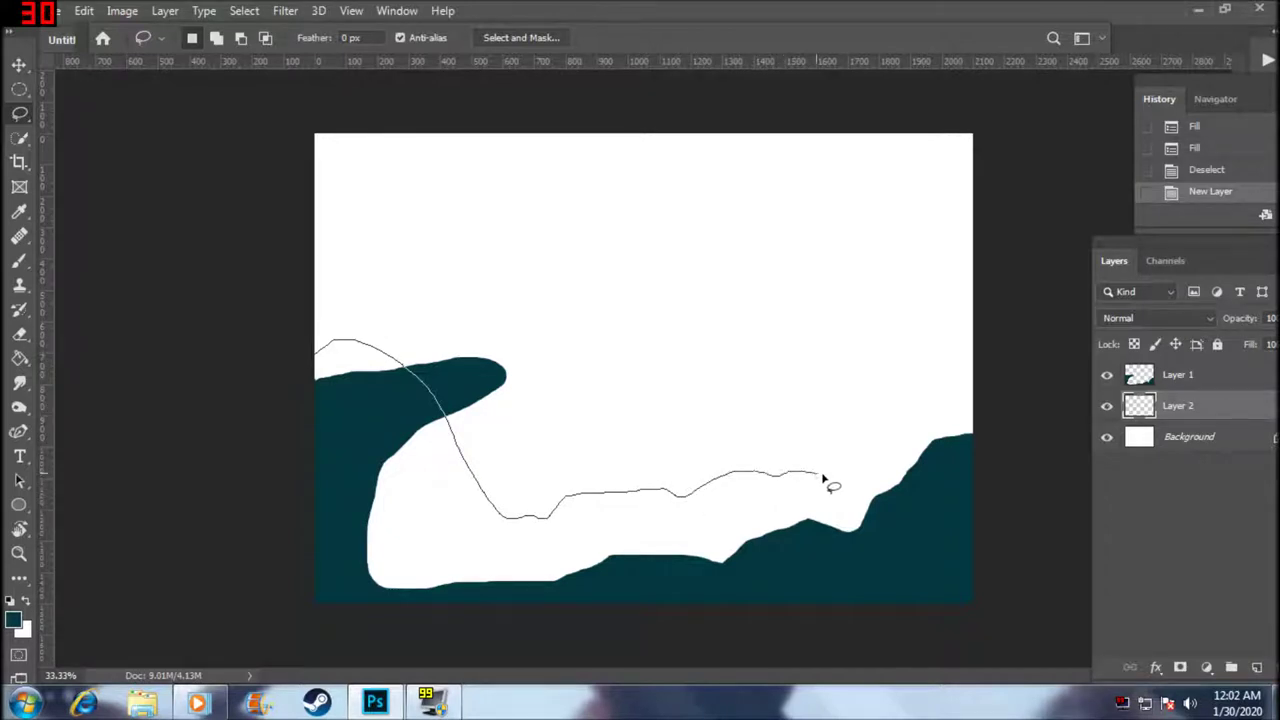
pyautogui.moveTo(897, 440)
pyautogui.mouseDown()
pyautogui.moveTo(997, 514)
pyautogui.moveTo(1006, 609)
pyautogui.moveTo(975, 640)
pyautogui.moveTo(320, 640)
pyautogui.moveTo(258, 372)
pyautogui.mouseUp()
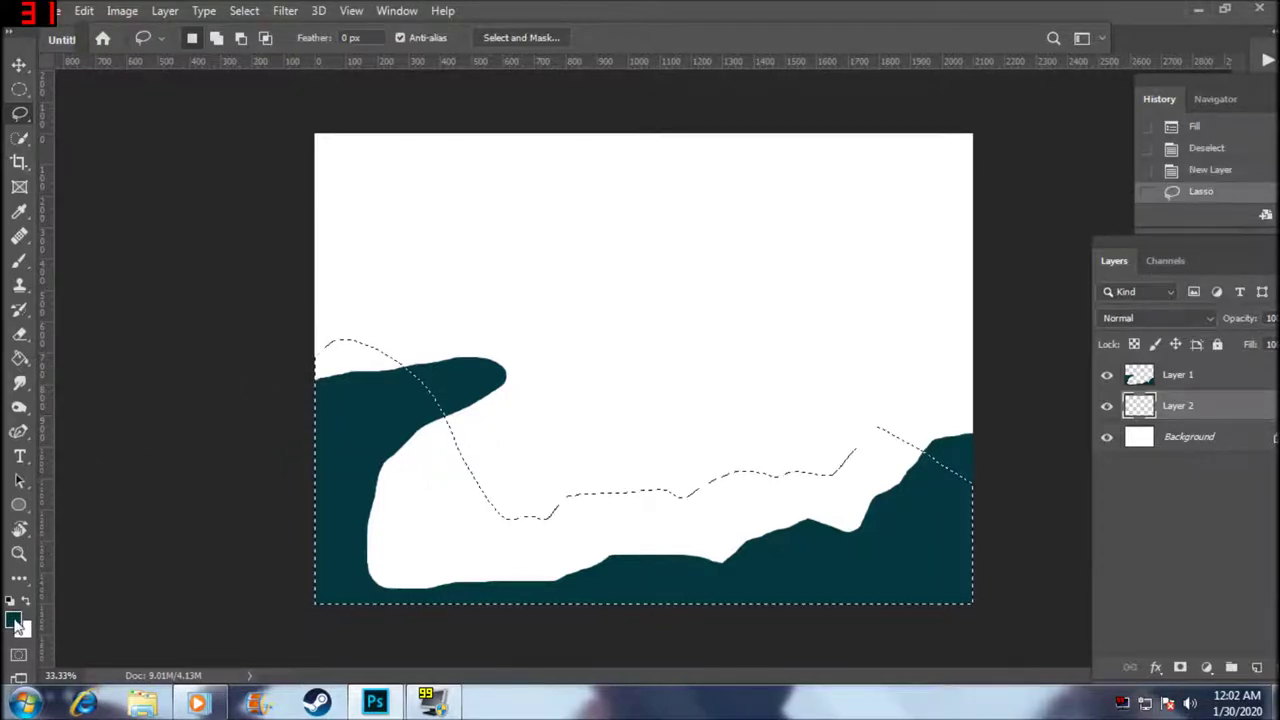
# - Fill the middle hills with lighter teal 07525d, deselect, and add empty Layer 3
pyautogui.click(13, 620)
pyautogui.moveTo(1029, 316); pyautogui.dragTo(1033, 297)
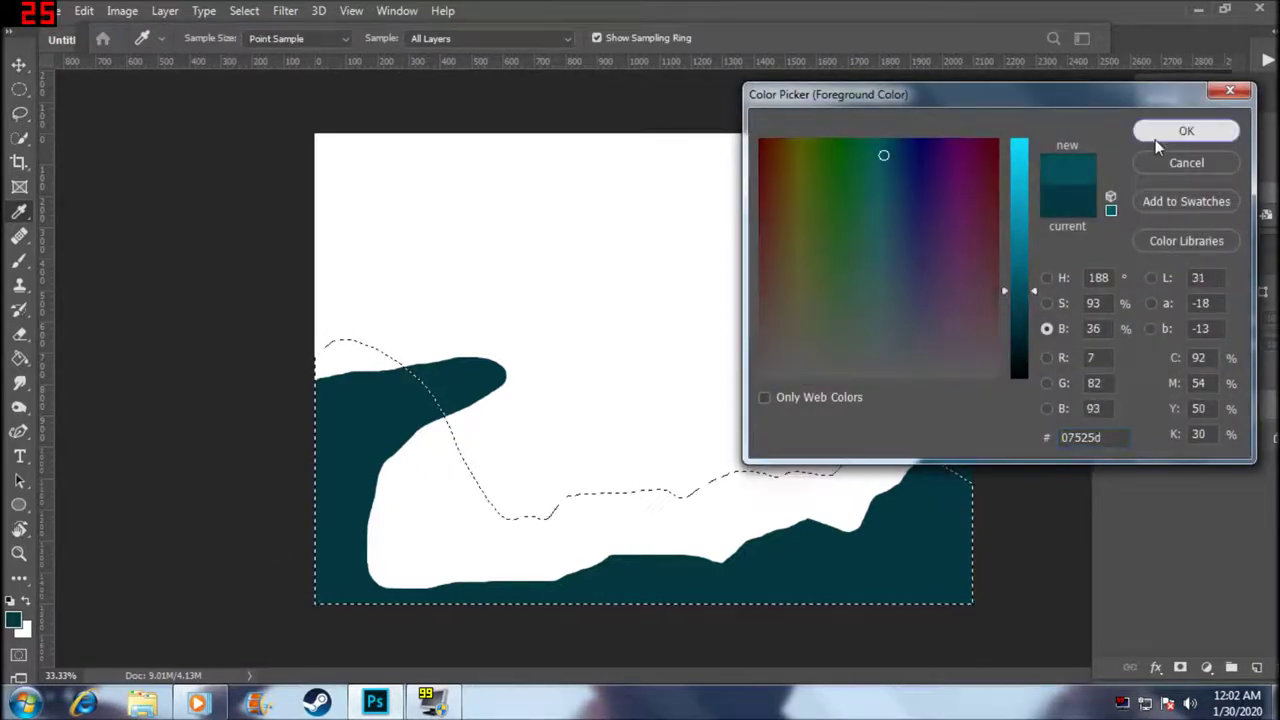
pyautogui.click(1155, 137)
pyautogui.hotkey('alt', 'BackSpace')
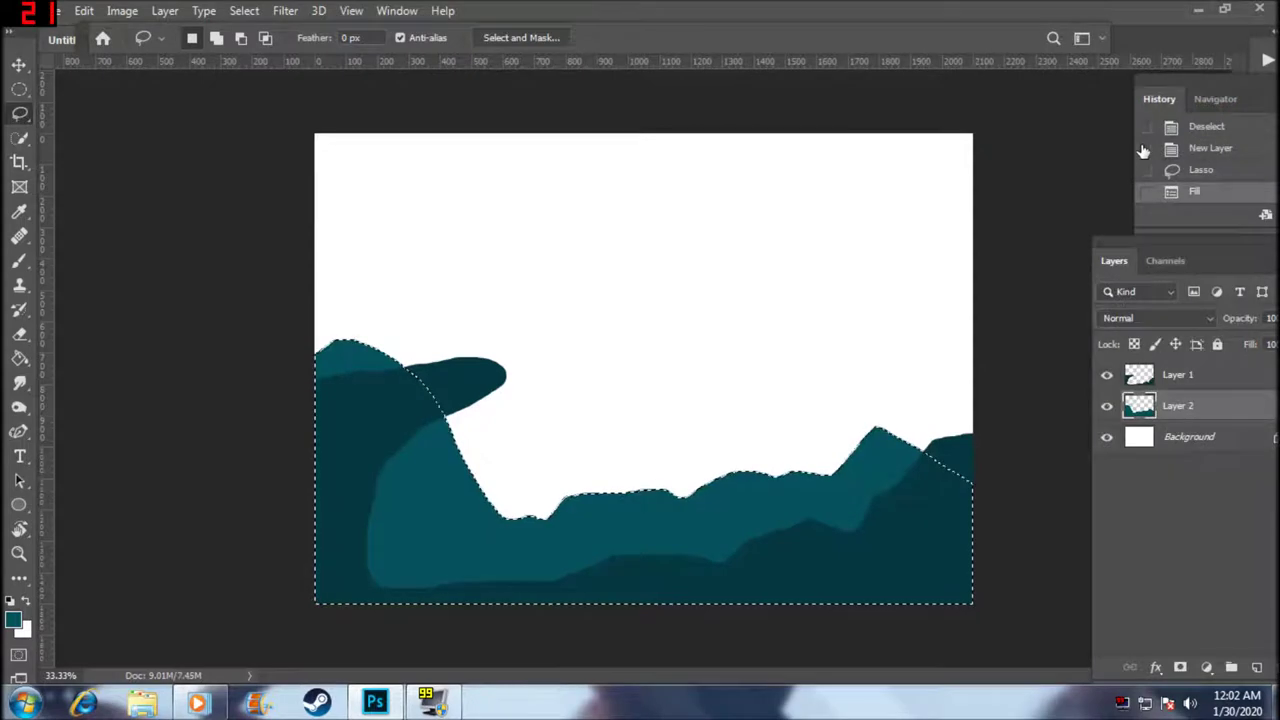
pyautogui.hotkey('ctrl', 'd')
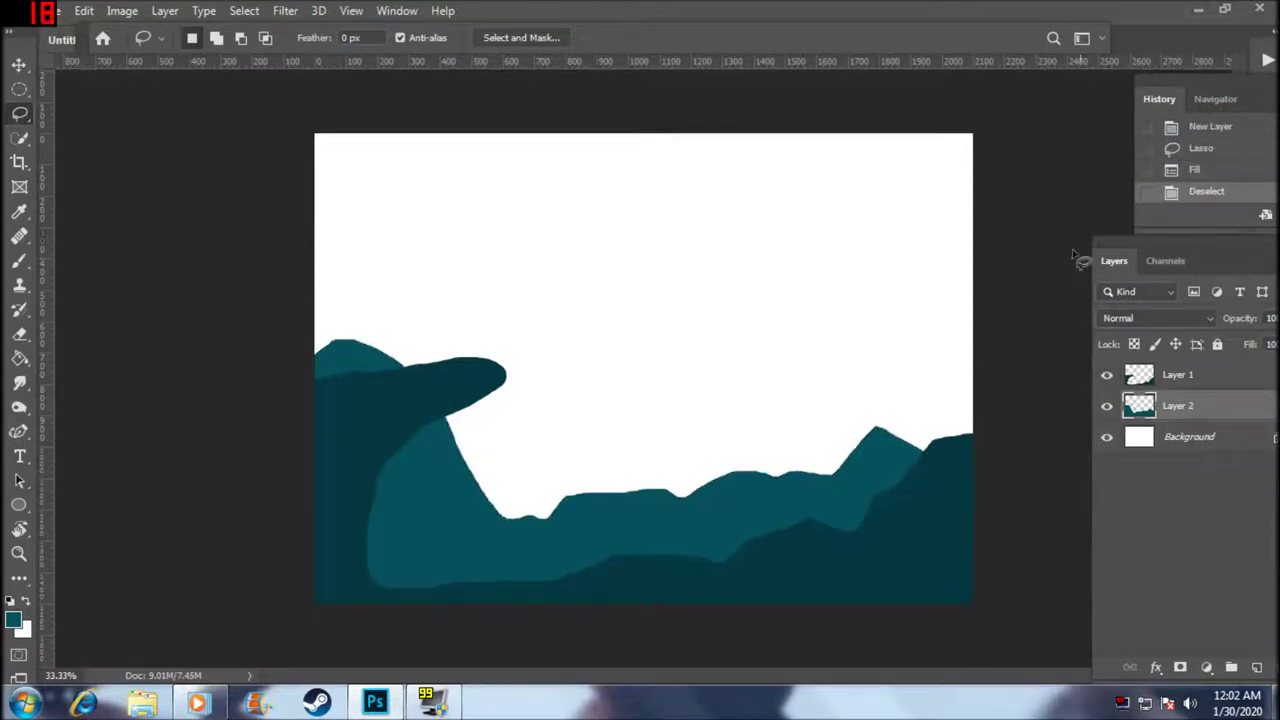
pyautogui.click(1257, 668)
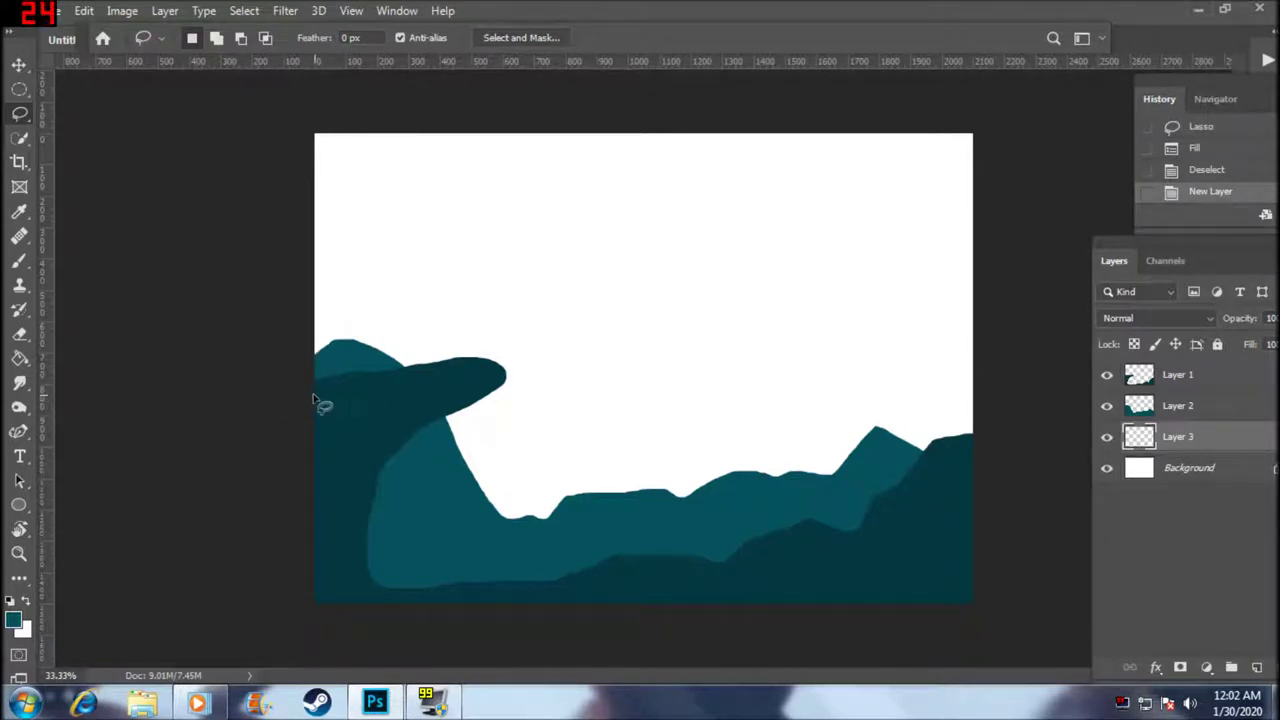
# - Lasso-outline the distant hill line from the left edge to the right edge
pyautogui.moveTo(317, 413); pyautogui.dragTo(450, 364)
pyautogui.hotkey('ctrl', 'z')
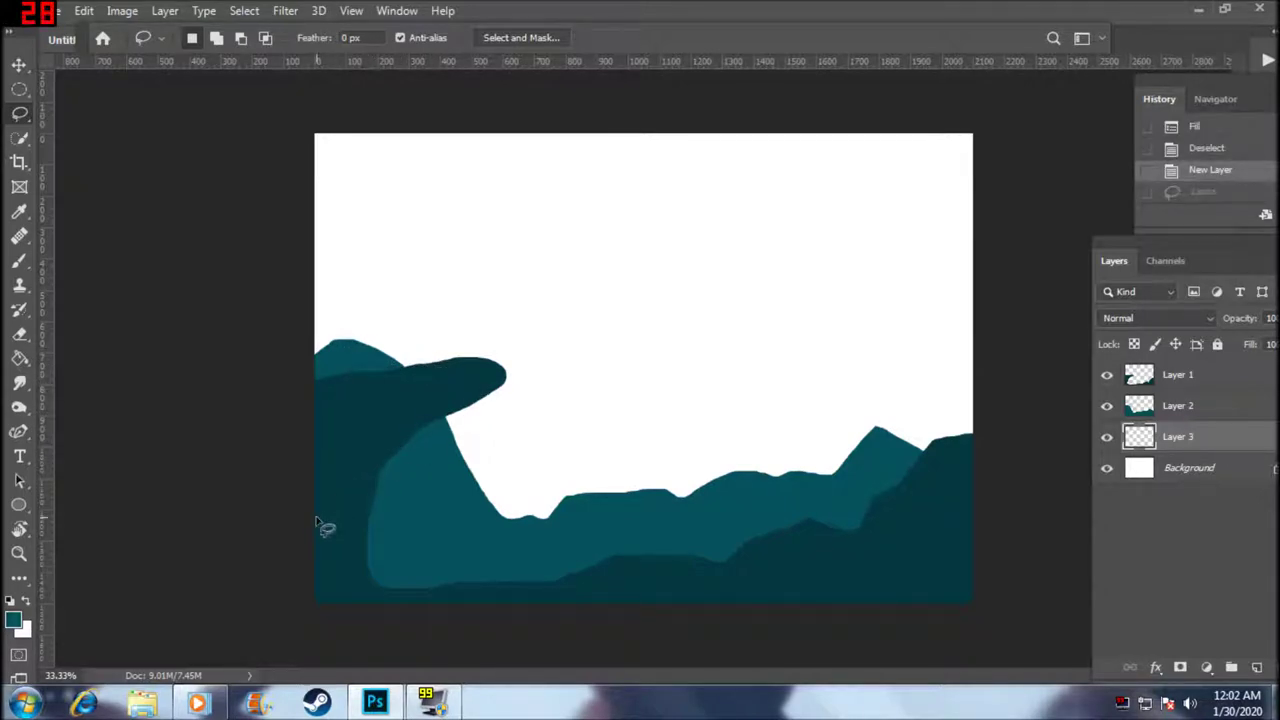
pyautogui.moveTo(313, 525); pyautogui.dragTo(521, 443)
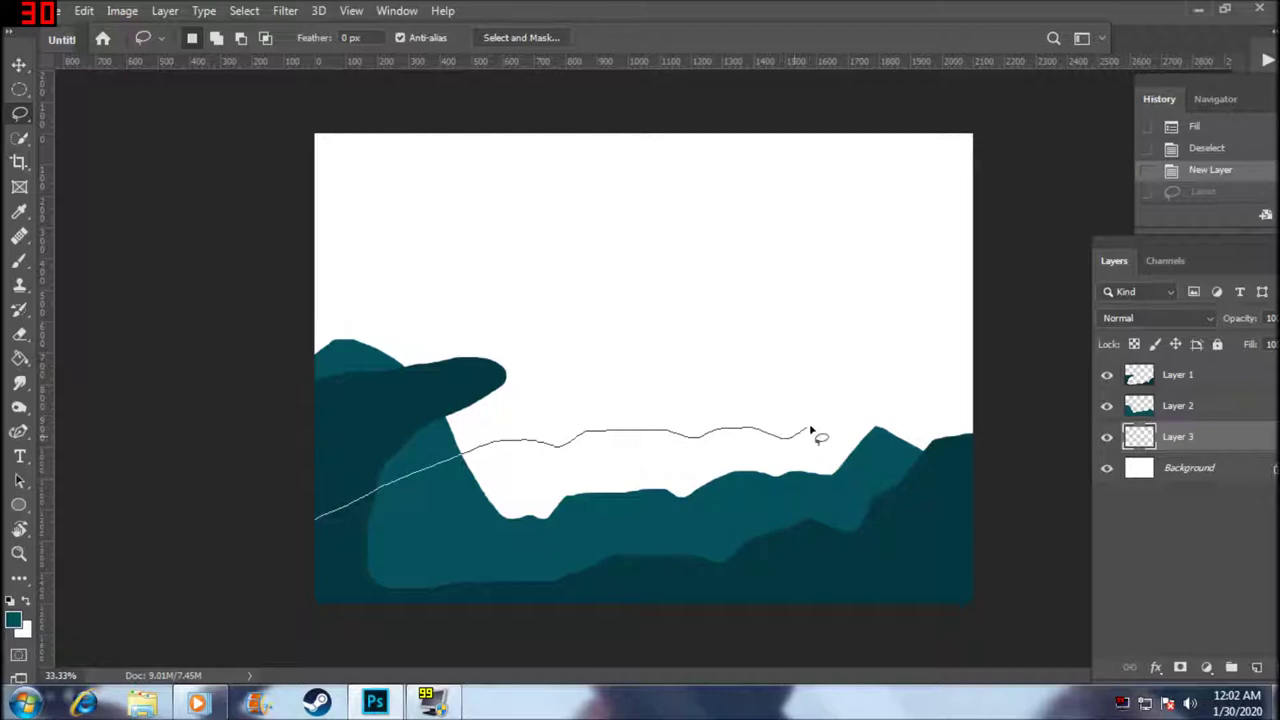
pyautogui.moveTo(853, 390)
pyautogui.mouseDown()
pyautogui.moveTo(994, 394)
pyautogui.moveTo(1037, 603)
pyautogui.moveTo(847, 678)
pyautogui.moveTo(188, 674)
pyautogui.moveTo(206, 523)
pyautogui.mouseUp()
# - Fill the distant hills with brighter teal 097180, deselect, and add empty Layer 4
pyautogui.click(13, 620)
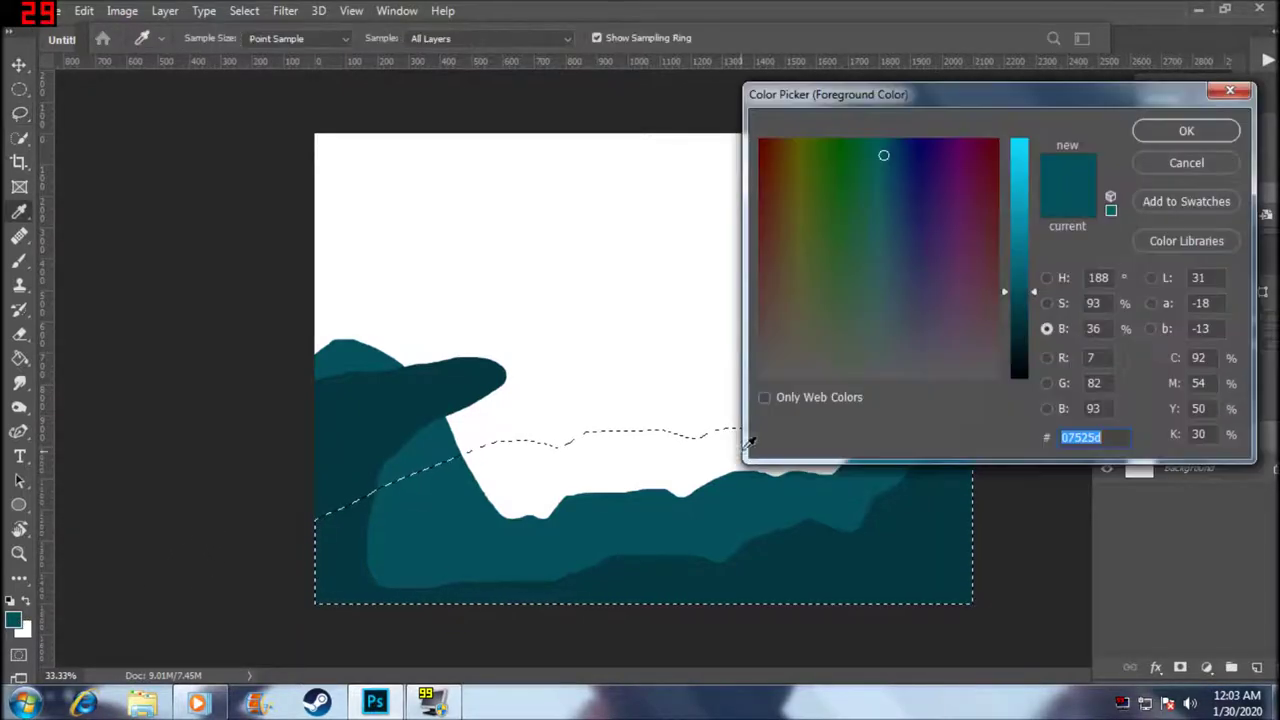
pyautogui.moveTo(1031, 293); pyautogui.dragTo(1032, 259)
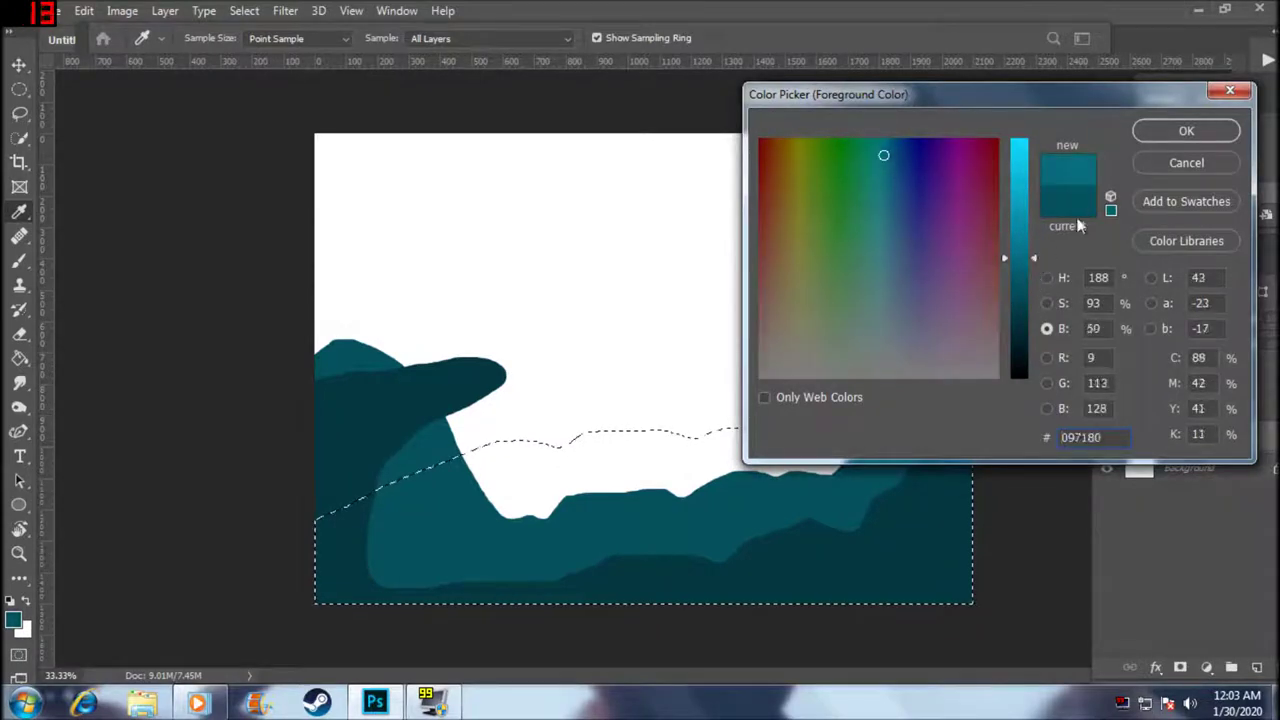
pyautogui.click(1168, 131)
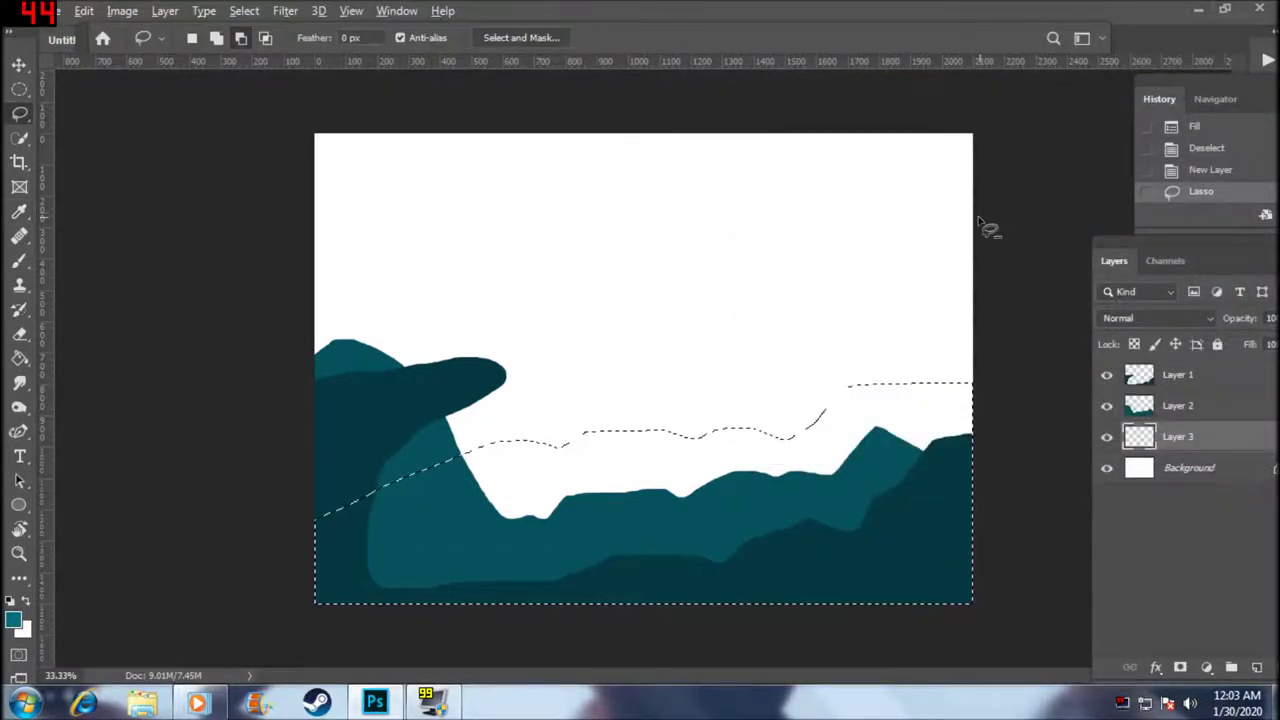
pyautogui.hotkey('alt', 'BackSpace')
pyautogui.hotkey('ctrl', 'd')
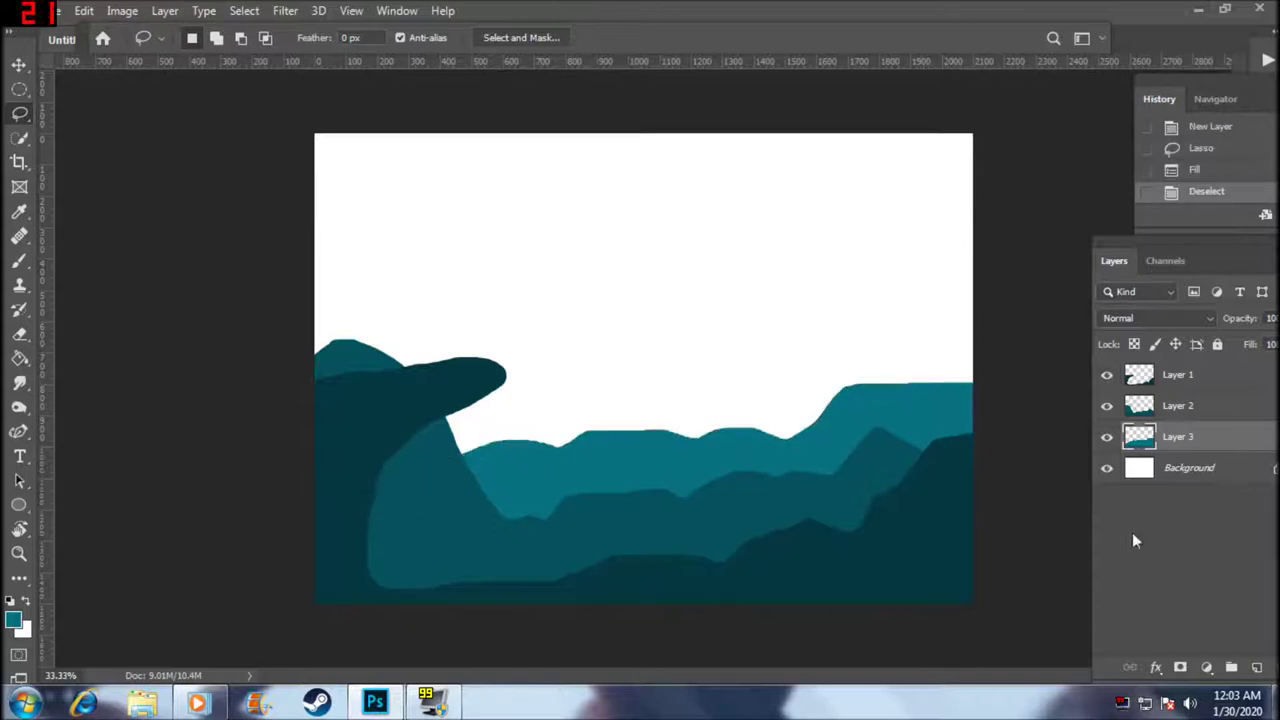
pyautogui.keyDown('ctrl'); pyautogui.click(1252, 668); pyautogui.keyUp('ctrl')
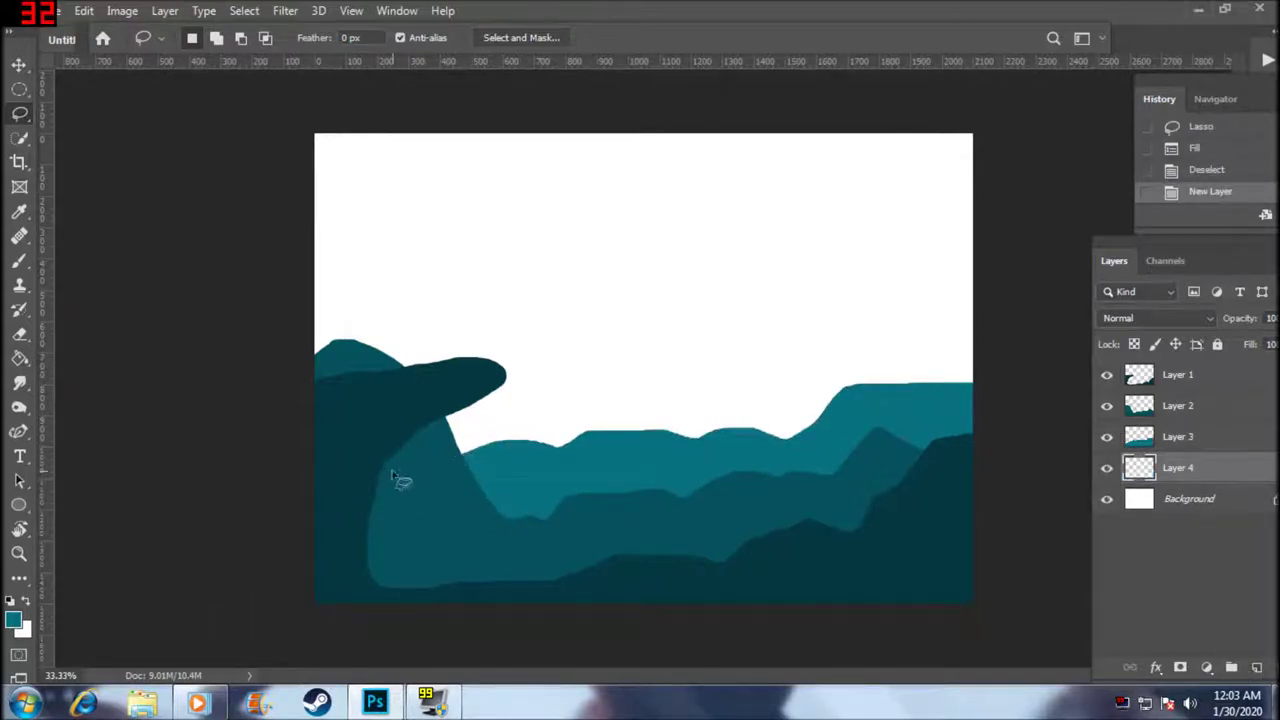
# - Lasso-outline the farthest hill range from the canvas bottom across the hilltops
pyautogui.moveTo(306, 490); pyautogui.dragTo(479, 412)
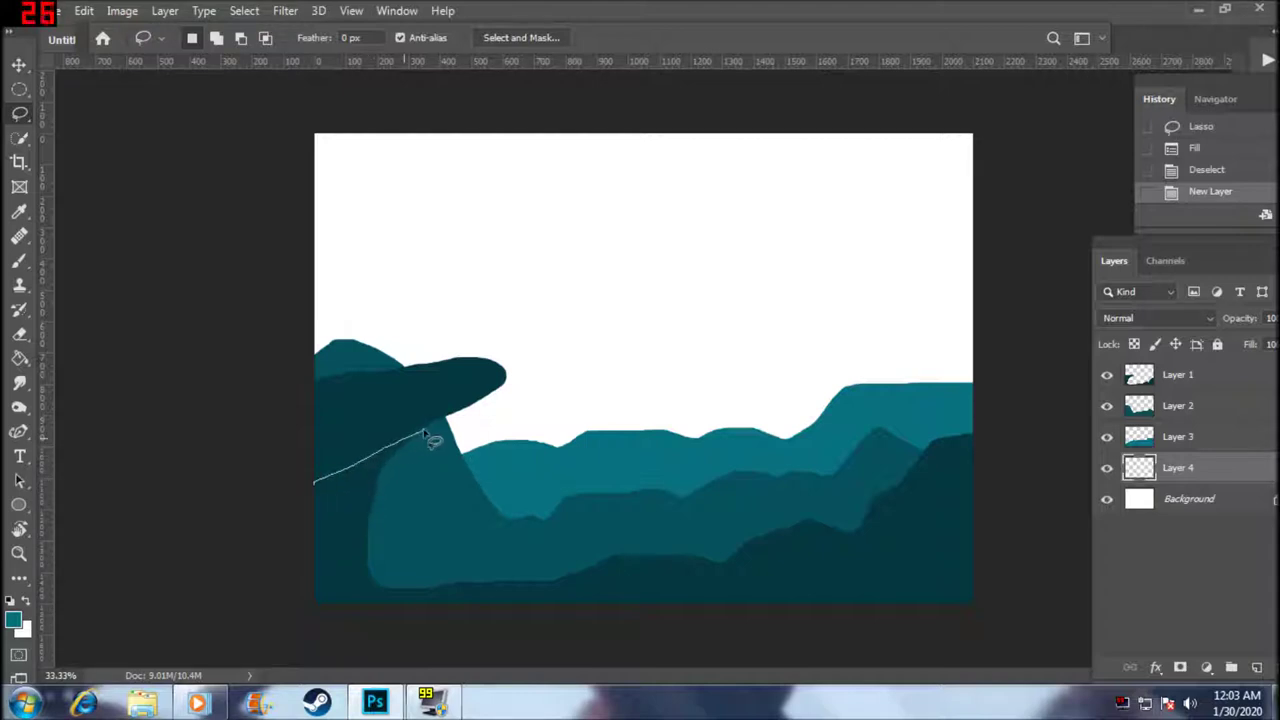
pyautogui.moveTo(501, 400); pyautogui.dragTo(489, 404)
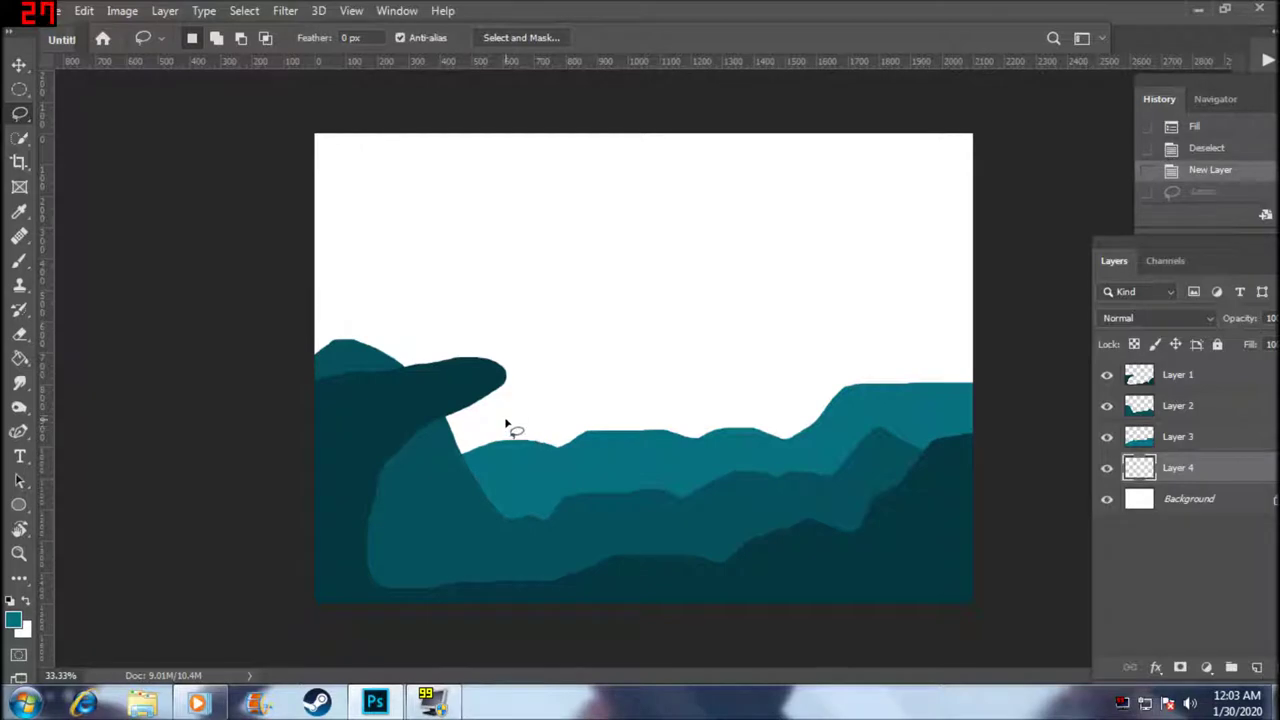
pyautogui.moveTo(419, 603); pyautogui.dragTo(516, 434)
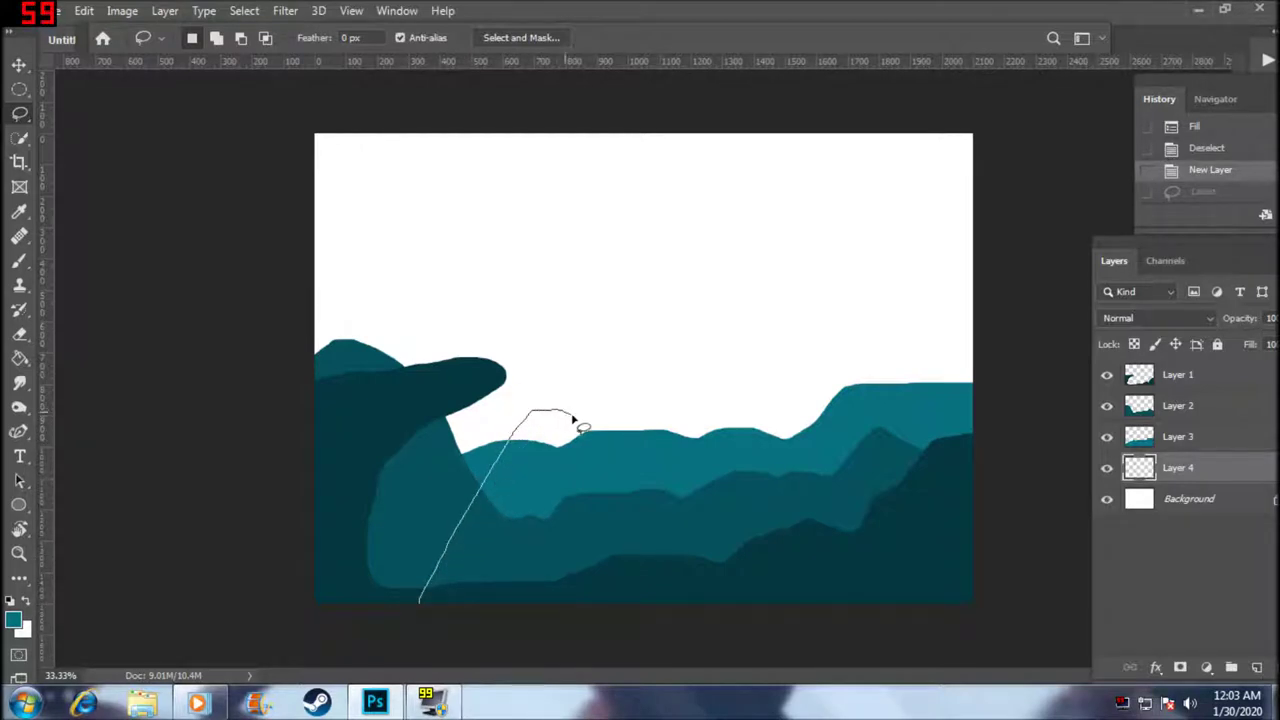
pyautogui.moveTo(645, 392); pyautogui.dragTo(707, 385)
pyautogui.moveTo(827, 397)
pyautogui.mouseDown()
pyautogui.moveTo(991, 534)
pyautogui.moveTo(1011, 634)
pyautogui.moveTo(425, 633)
pyautogui.moveTo(434, 608)
pyautogui.mouseUp()
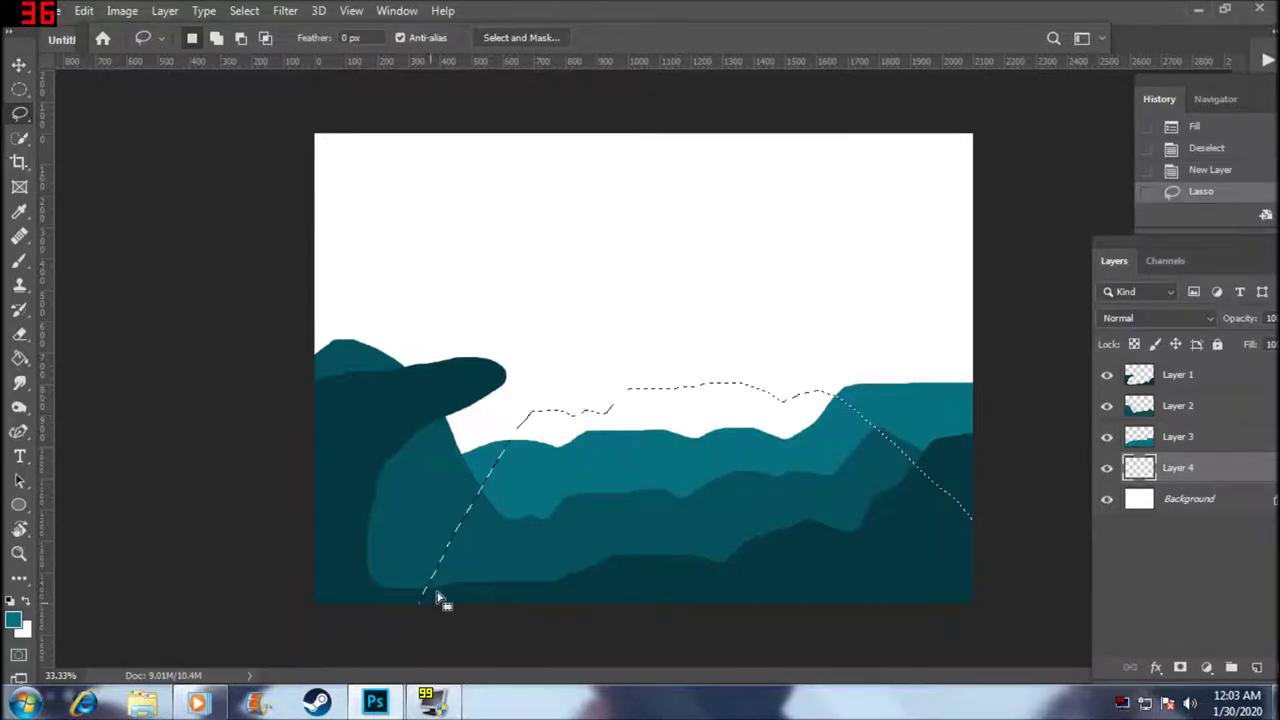
pyautogui.press('i')
# - Fill the farthest hills with brighter teal 0b8c9f, deselect, and add empty Layer 5
pyautogui.click(16, 622)
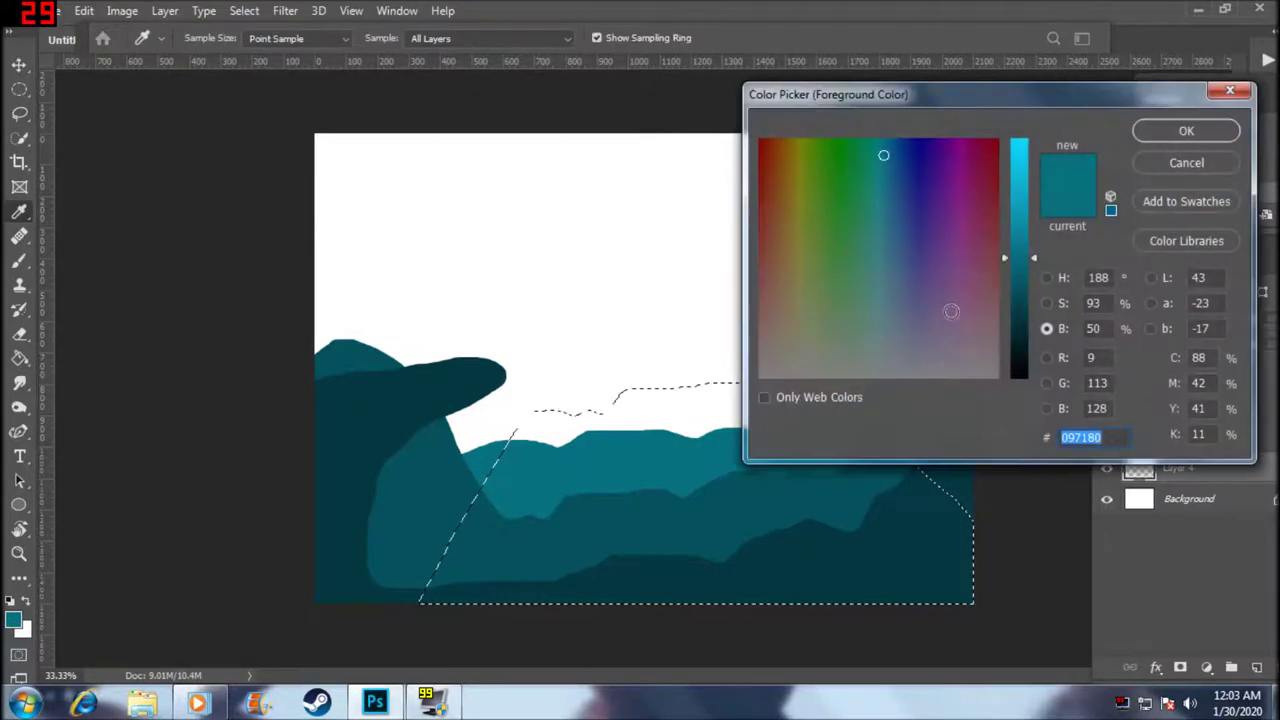
pyautogui.moveTo(1031, 251); pyautogui.dragTo(1036, 223)
pyautogui.click(1184, 131)
pyautogui.press('l')
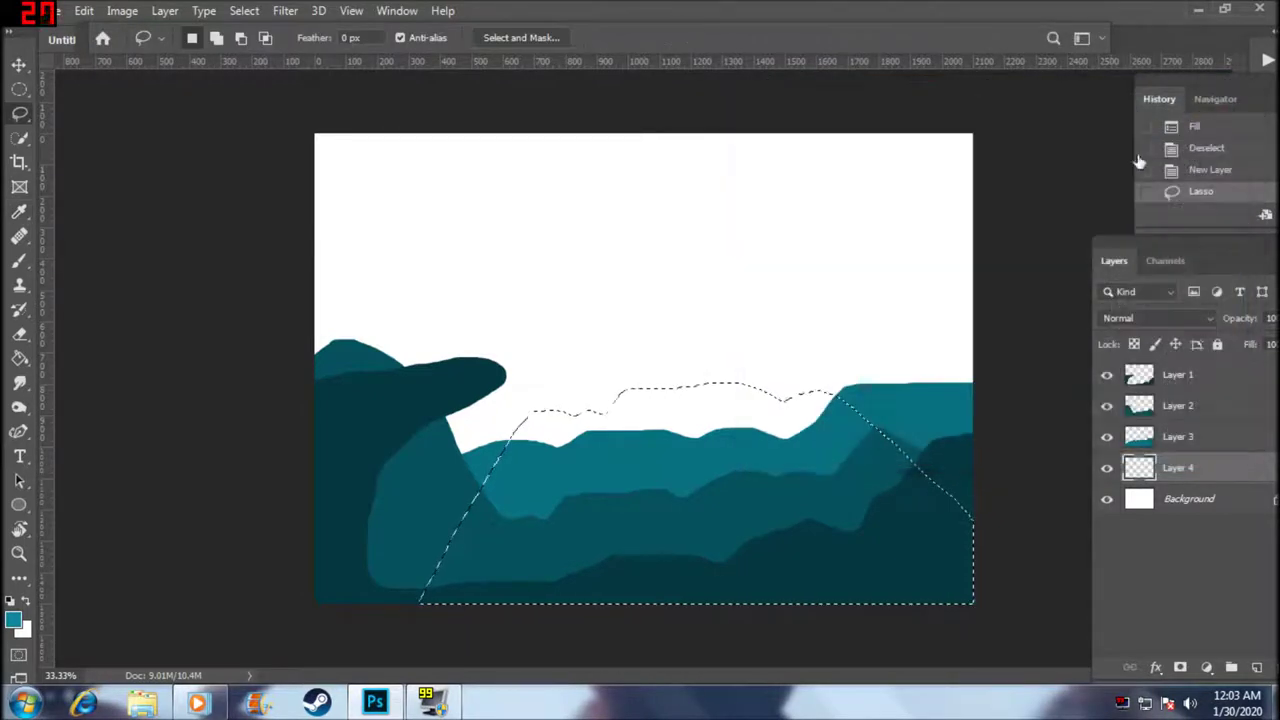
pyautogui.hotkey('alt', 'BackSpace')
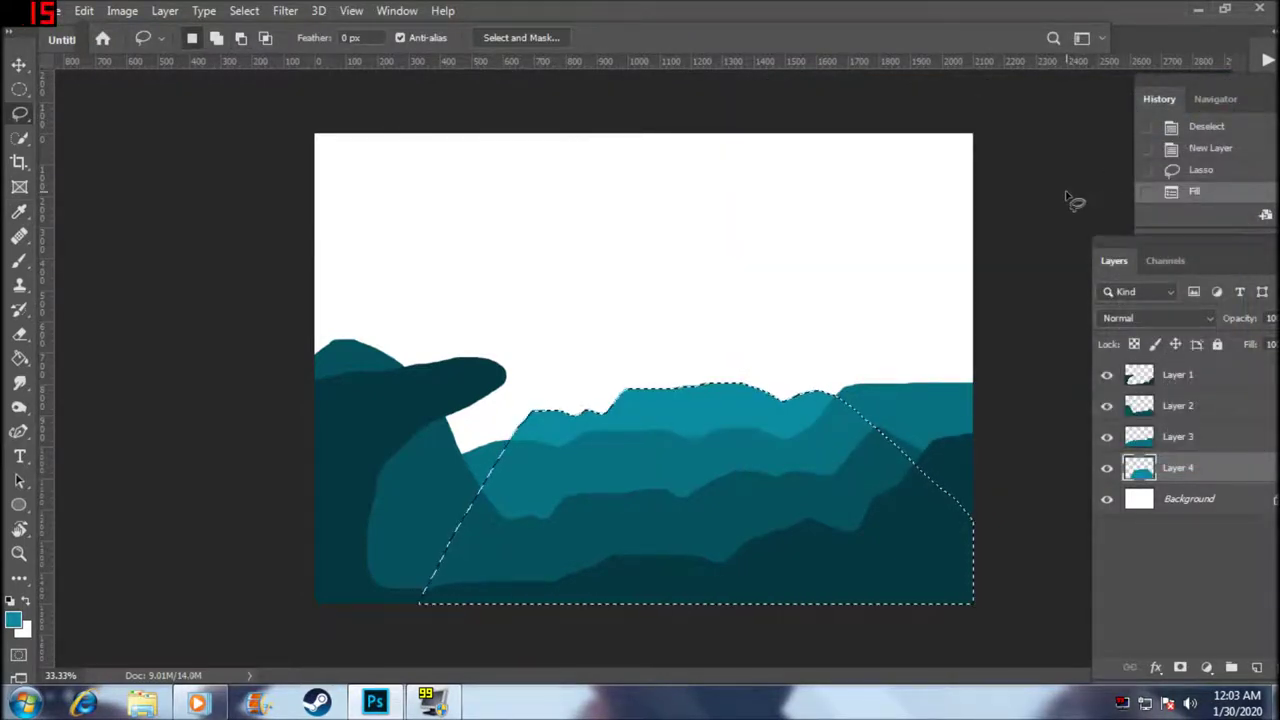
pyautogui.hotkey('ctrl', 'd')
pyautogui.hotkey('ctrl', 'shift', 'alt', 'n')
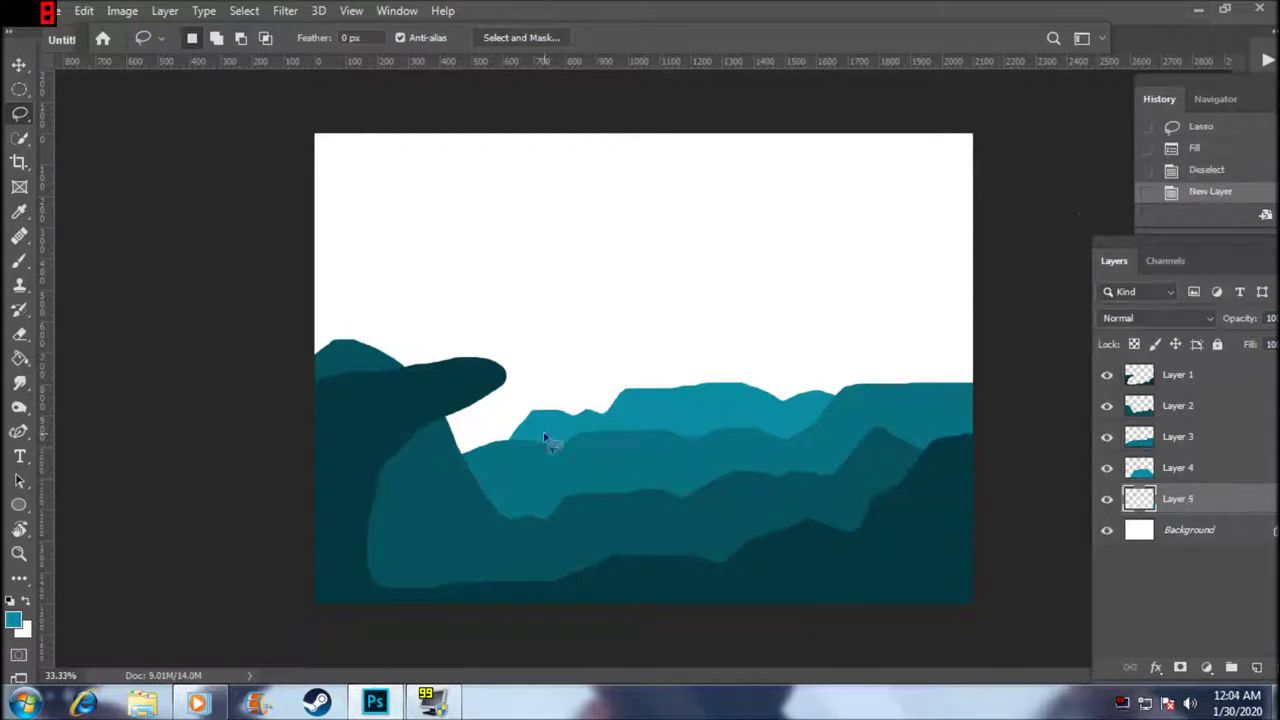
# - Lasso-outline a tall mountain peak rising behind the hills, redoing a first attempt
pyautogui.moveTo(556, 453); pyautogui.dragTo(563, 433)
pyautogui.moveTo(605, 252); pyautogui.dragTo(606, 172)
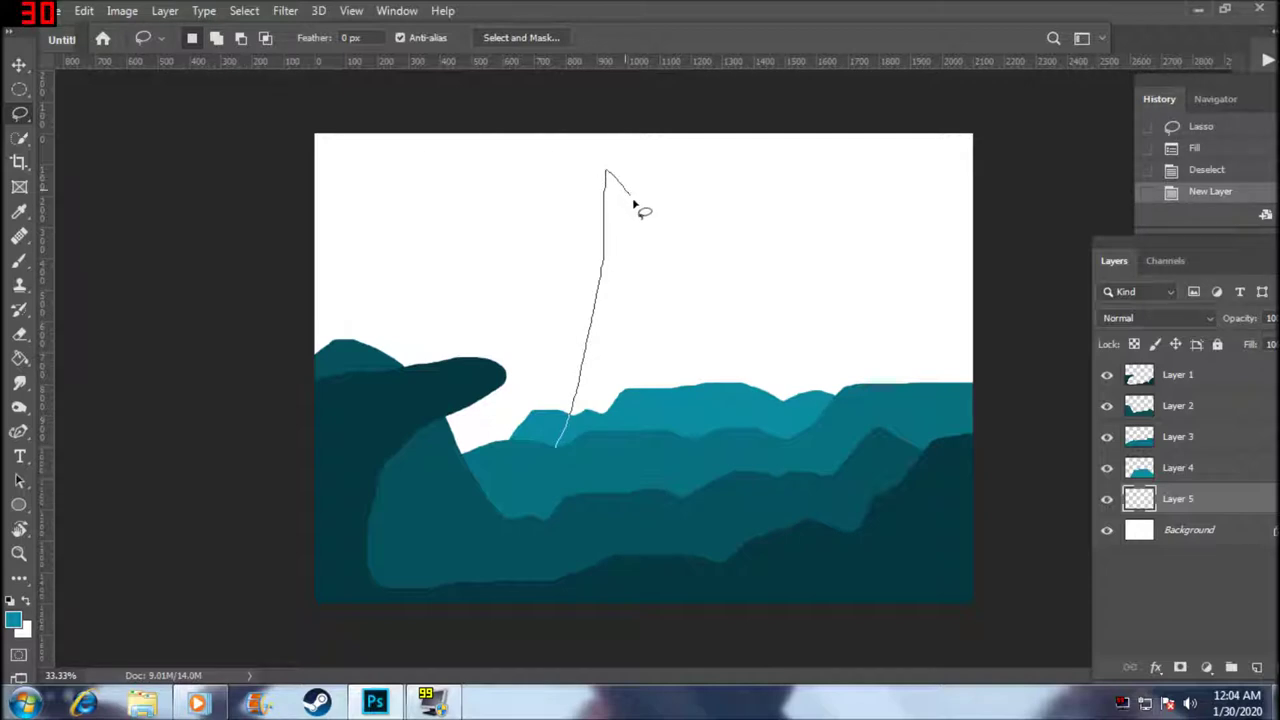
pyautogui.moveTo(645, 218); pyautogui.dragTo(651, 223)
pyautogui.hotkey('ctrl', 'z')
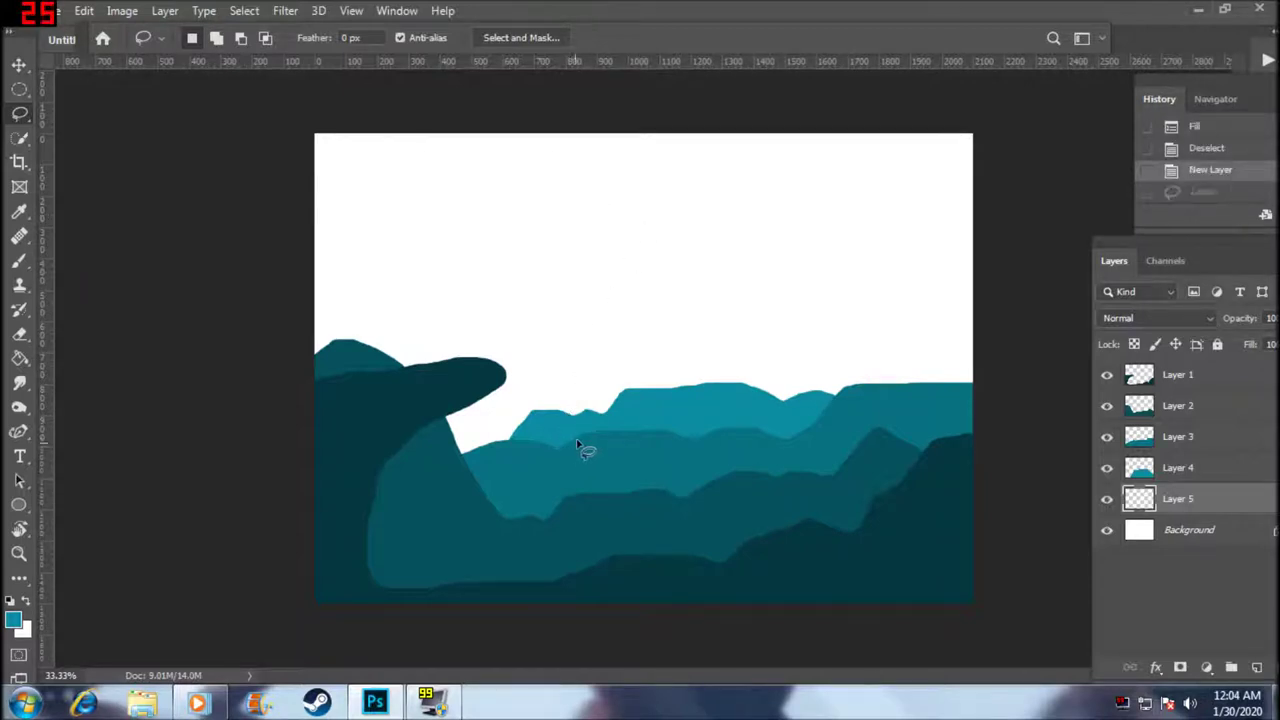
pyautogui.moveTo(584, 437); pyautogui.dragTo(613, 387)
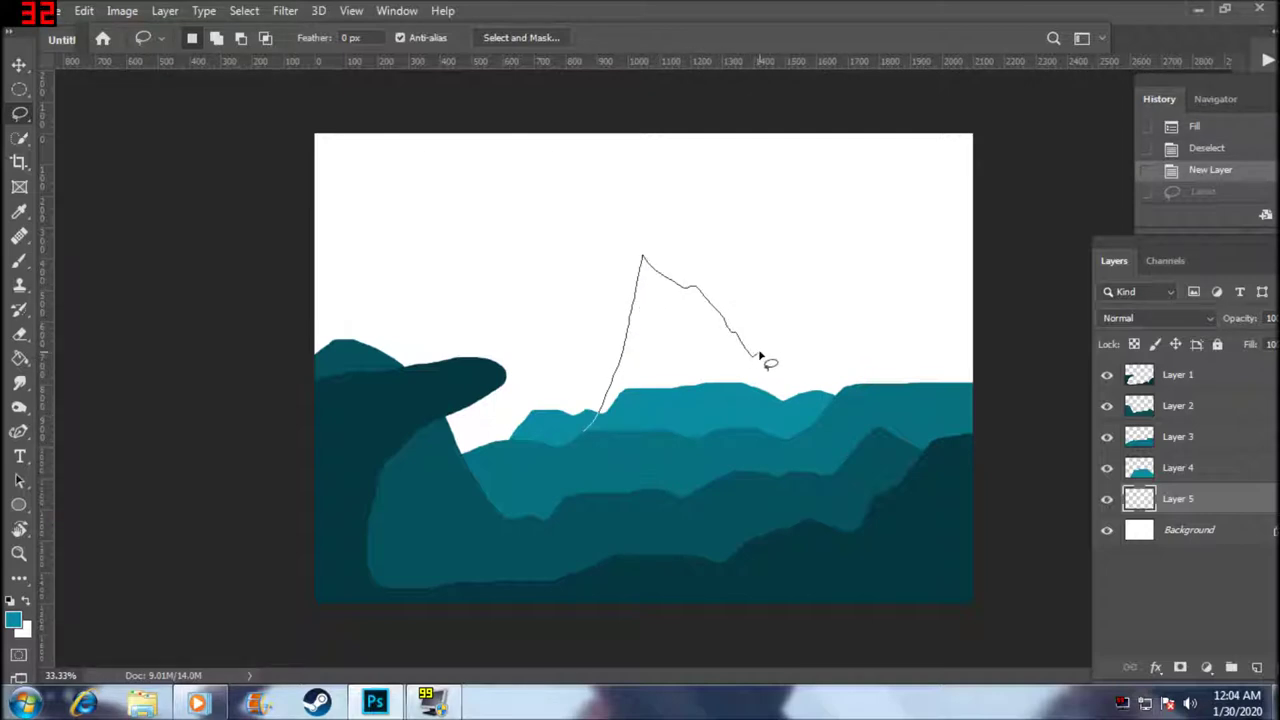
pyautogui.moveTo(800, 412)
pyautogui.mouseDown()
pyautogui.moveTo(811, 614)
pyautogui.moveTo(603, 614)
pyautogui.moveTo(606, 517)
pyautogui.moveTo(586, 436)
pyautogui.mouseUp()
# - Fill the peak with bright teal 0da8bf, deselect, and add empty Layer 6
pyautogui.click(14, 620)
pyautogui.moveTo(1024, 240); pyautogui.dragTo(1030, 198)
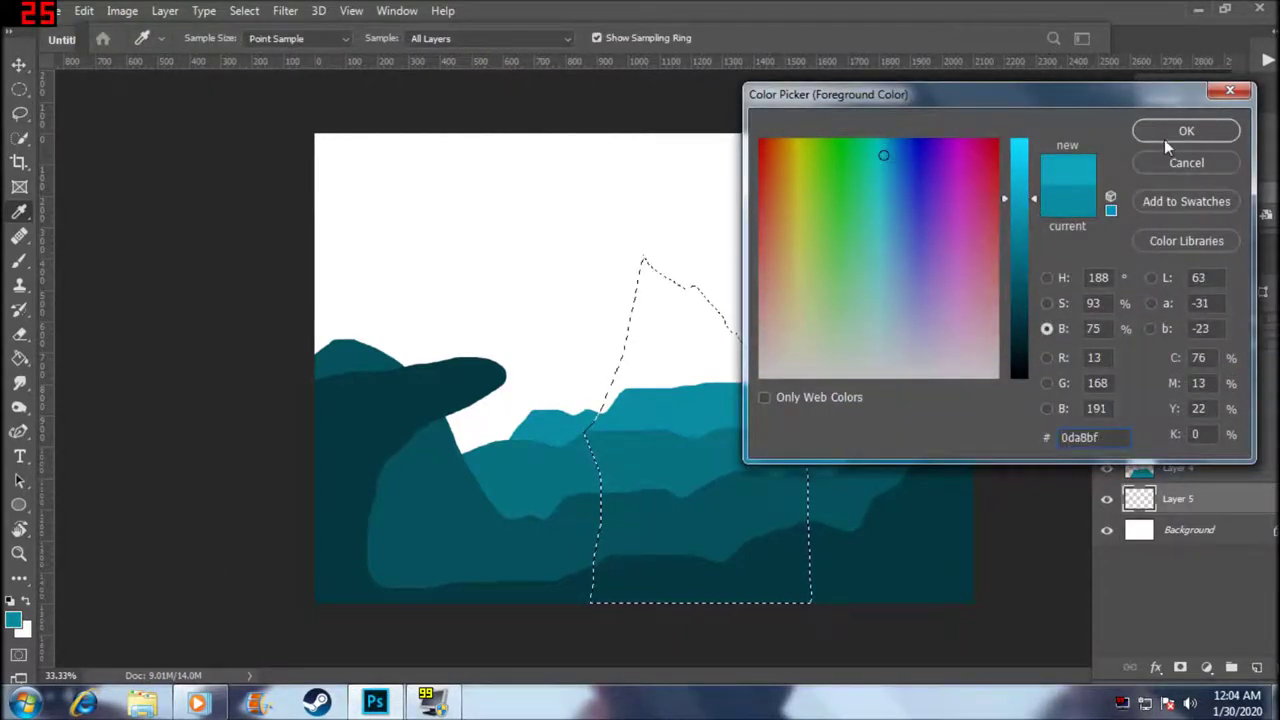
pyautogui.click(1164, 139)
pyautogui.hotkey('alt', 'BackSpace')
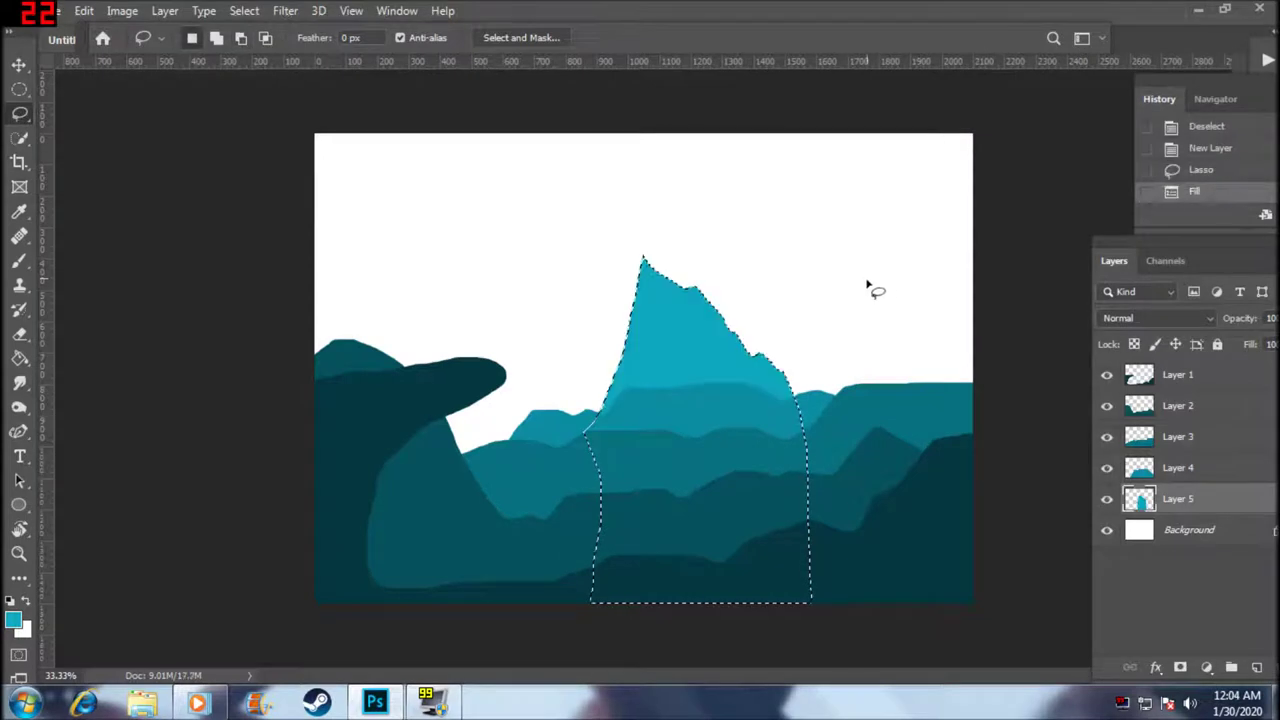
pyautogui.hotkey('ctrl', 'd')
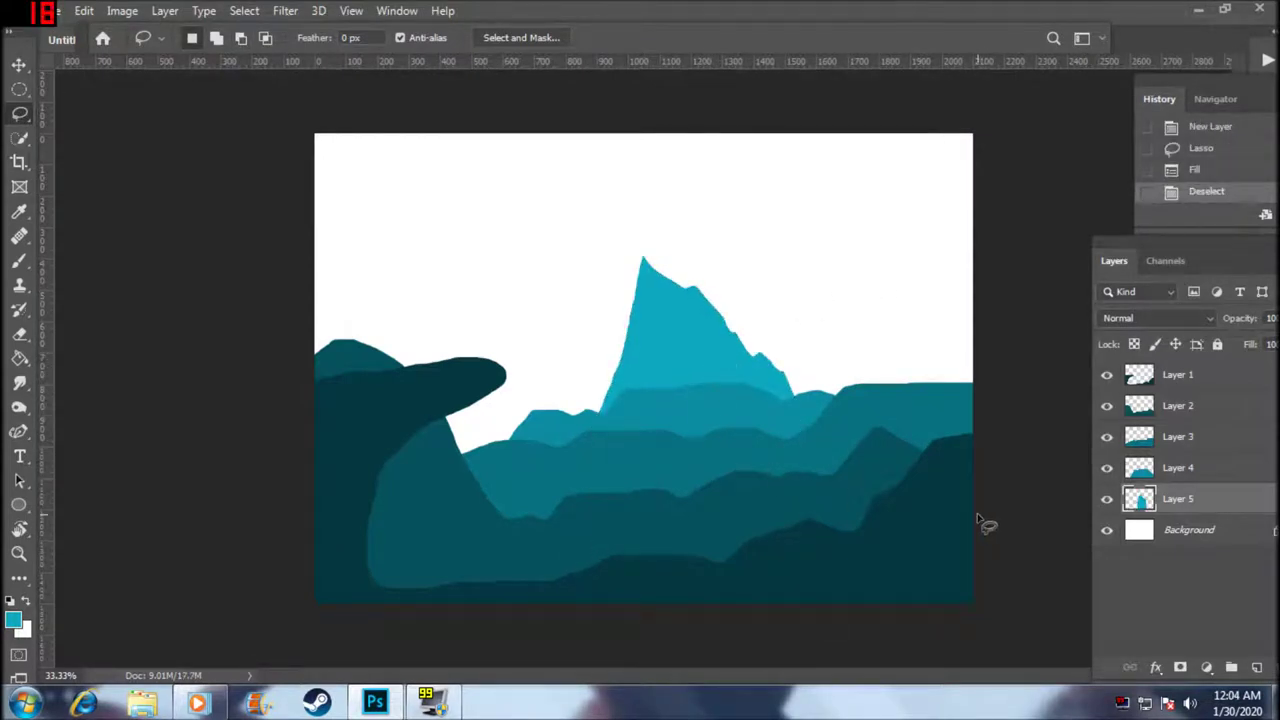
pyautogui.hotkey('ctrl', 'shift', 'alt', 'n')
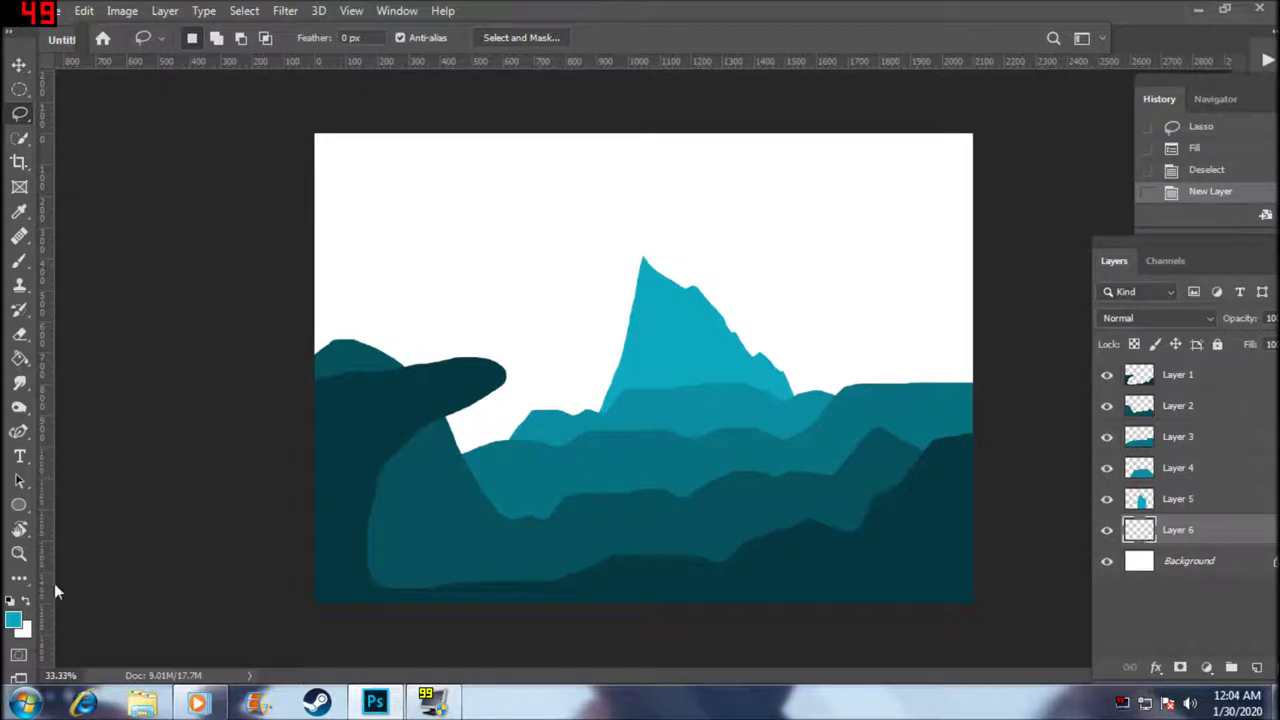
pyautogui.click(12, 619)
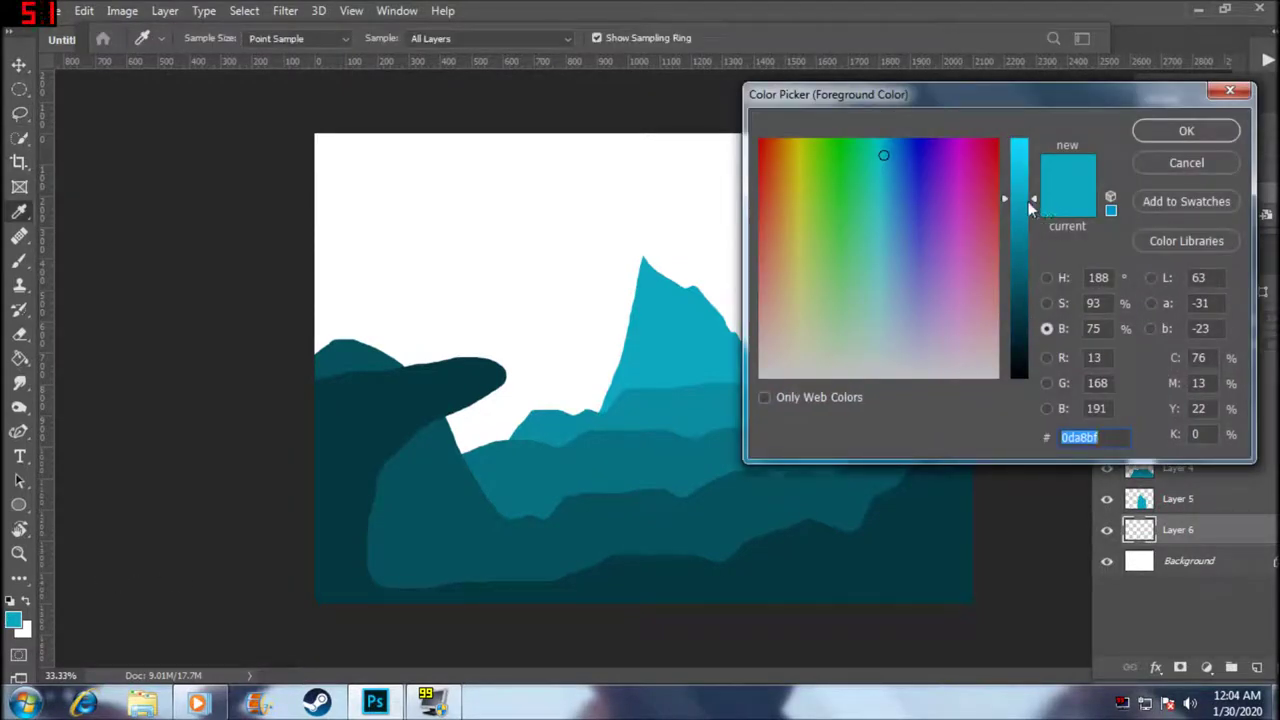
# - Fill Layer 6 with cyan 10cae6 as the sky, then make Layer 5 active
pyautogui.moveTo(1037, 196); pyautogui.dragTo(1038, 162)
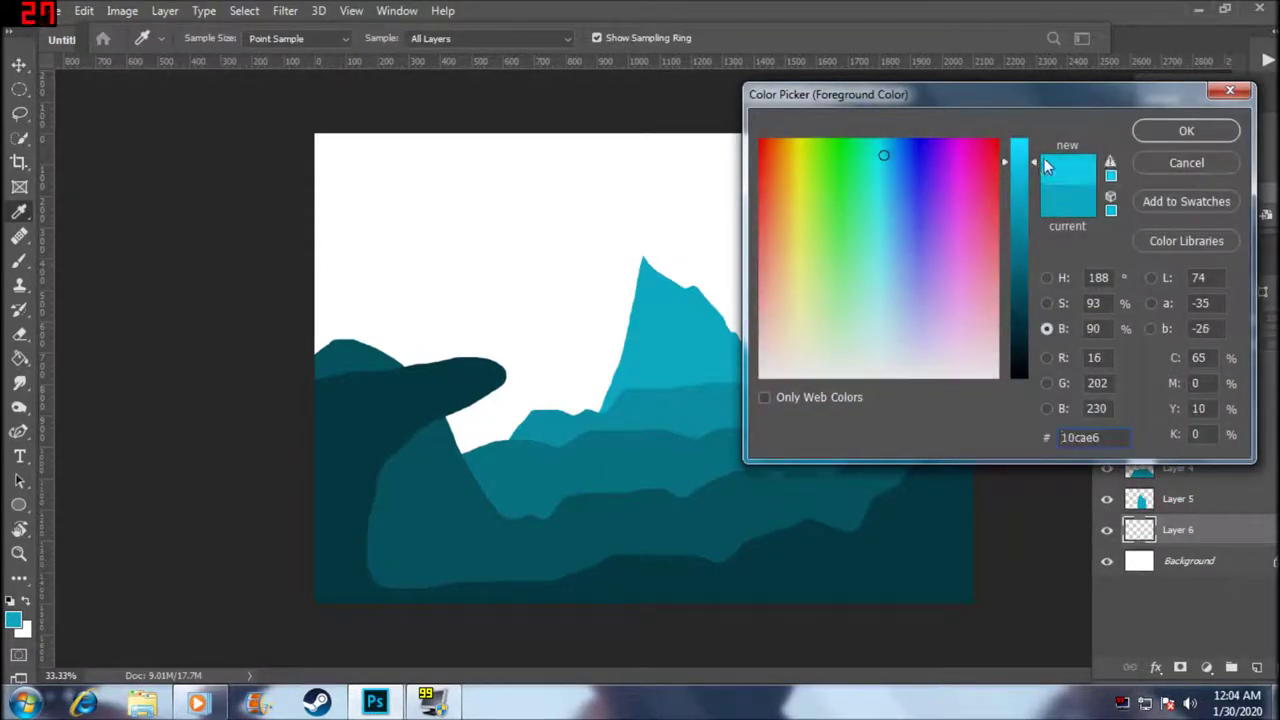
pyautogui.click(1153, 132)
pyautogui.press('l')
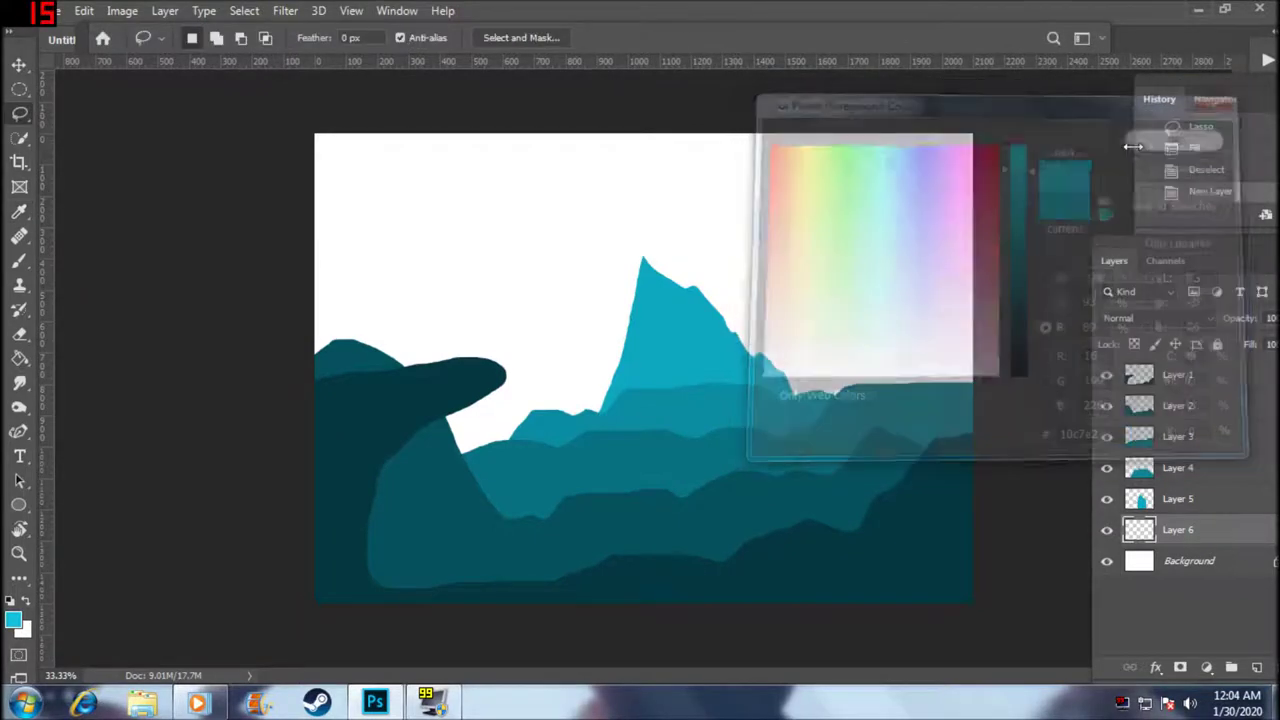
pyautogui.hotkey('alt', 'BackSpace')
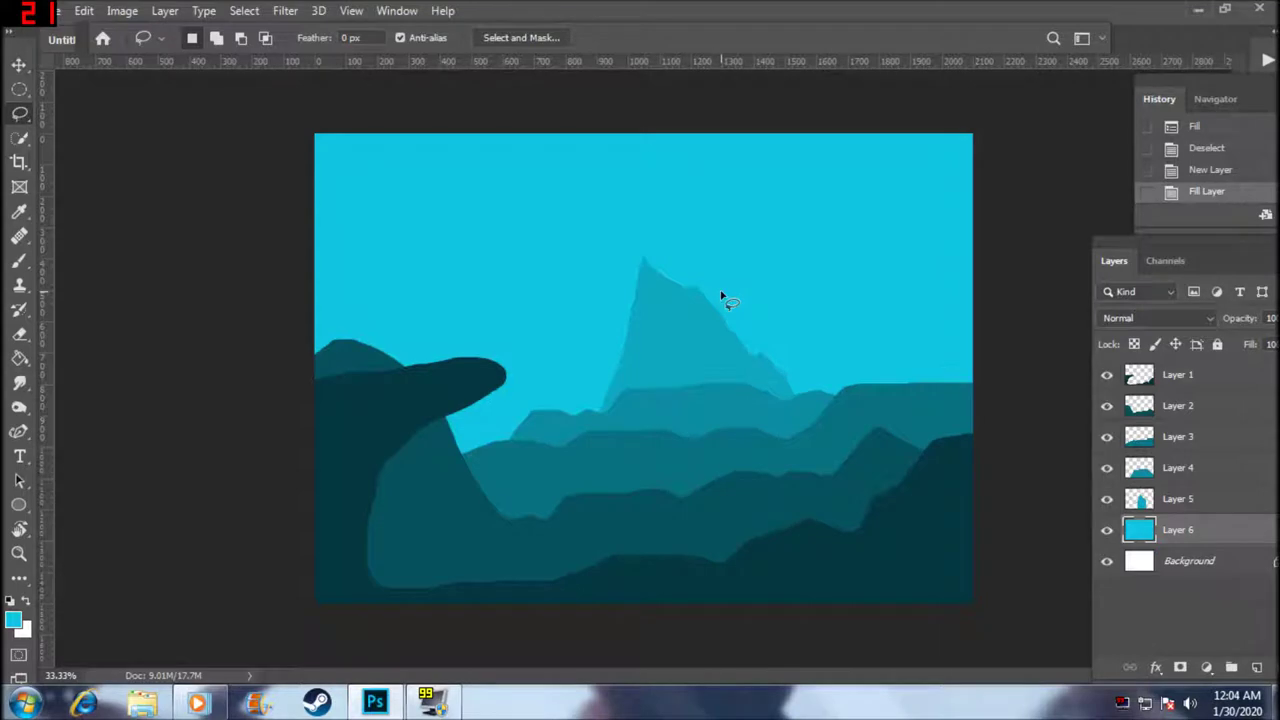
pyautogui.click(1205, 500)
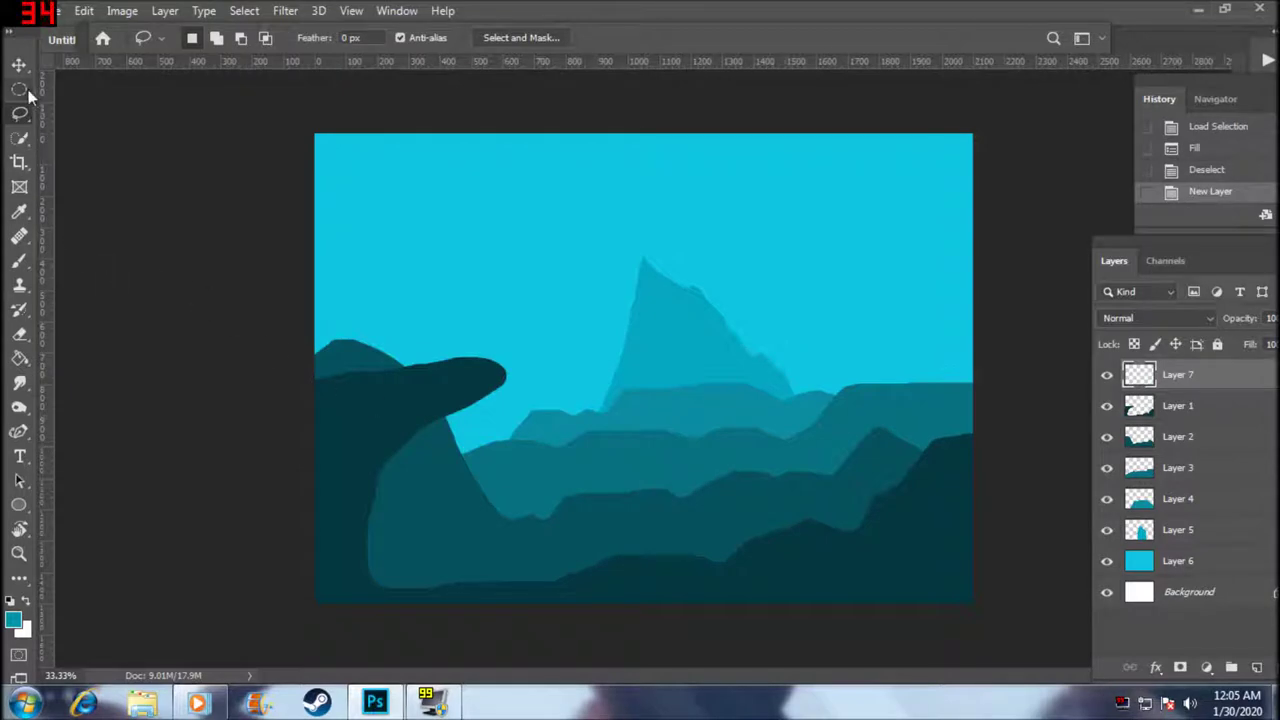
# - Draw a circular moon in the upper-left sky, fill it pale cyan 06d1ef, and nudge it right
pyautogui.click(25, 89)
pyautogui.moveTo(454, 148)
pyautogui.mouseDown()
pyautogui.moveTo(535, 218)
pyautogui.moveTo(519, 205)
pyautogui.mouseUp()
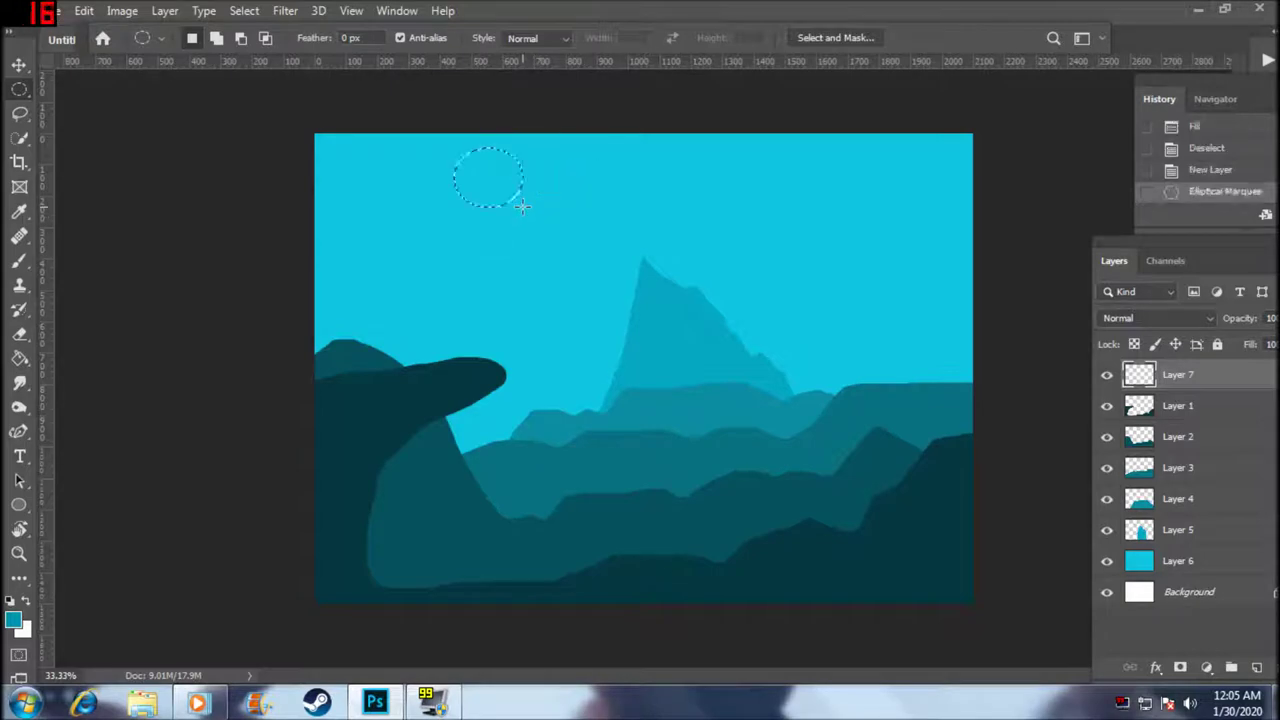
pyautogui.click(13, 620)
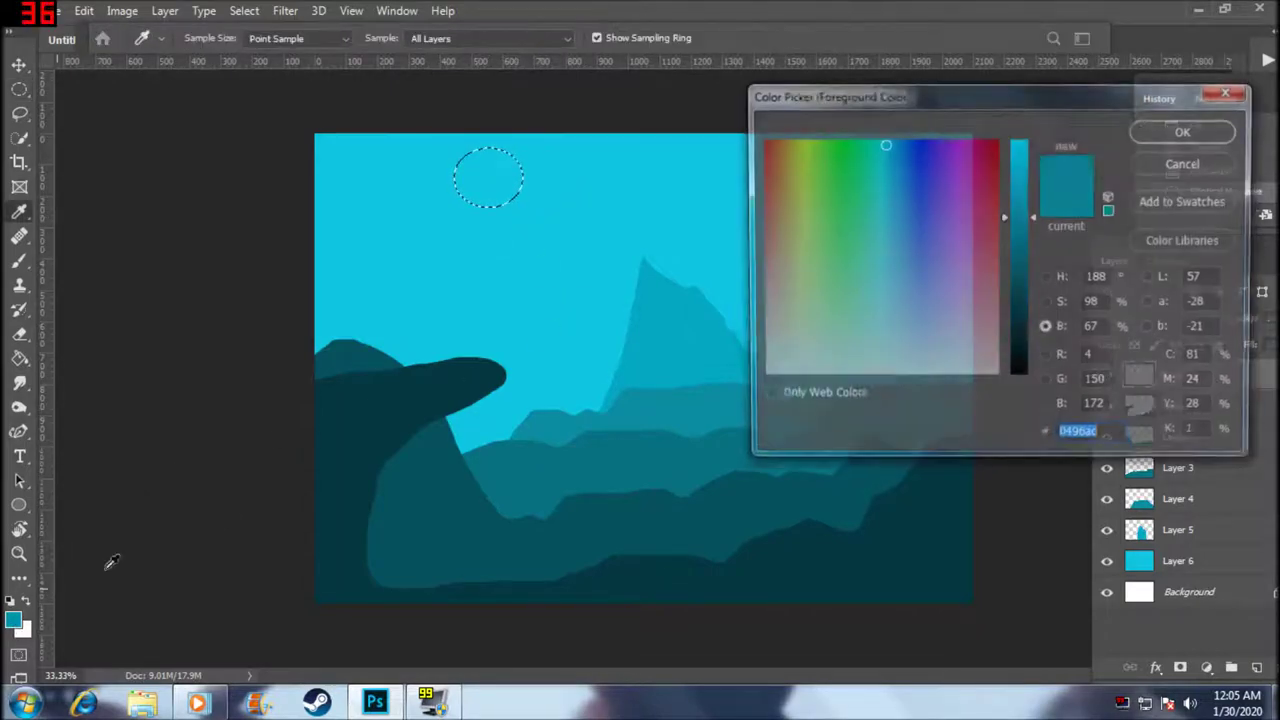
pyautogui.moveTo(1024, 212); pyautogui.dragTo(1020, 146)
pyautogui.click(1150, 138)
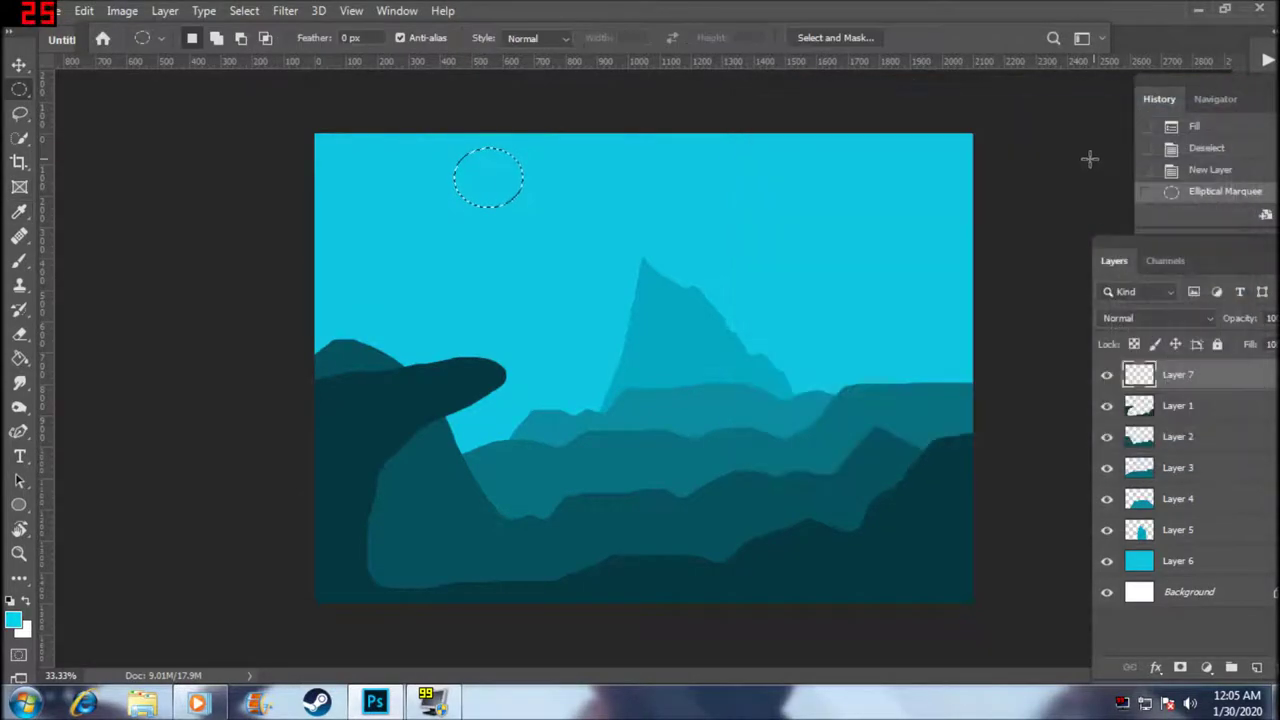
pyautogui.hotkey('alt', 'BackSpace')
pyautogui.hotkey('ctrl', 'd')
pyautogui.moveTo(503, 183); pyautogui.dragTo(540, 175)
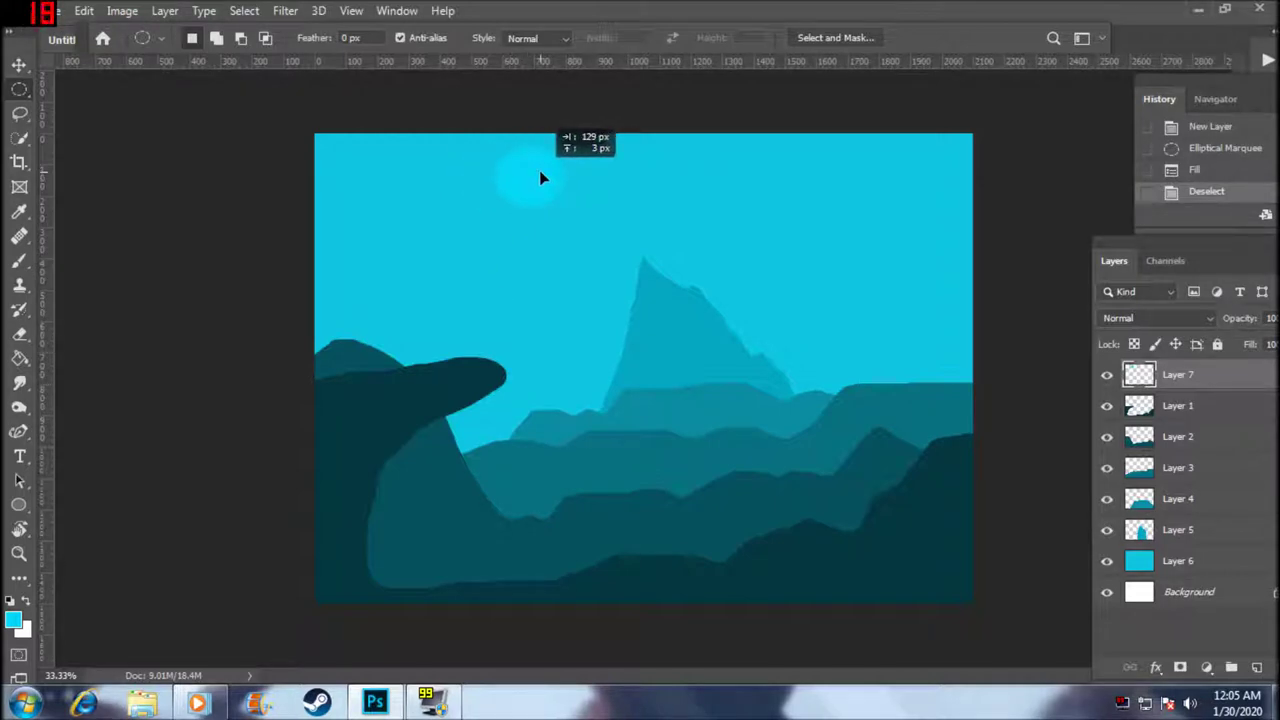
pyautogui.moveTo(540, 172); pyautogui.dragTo(538, 172)
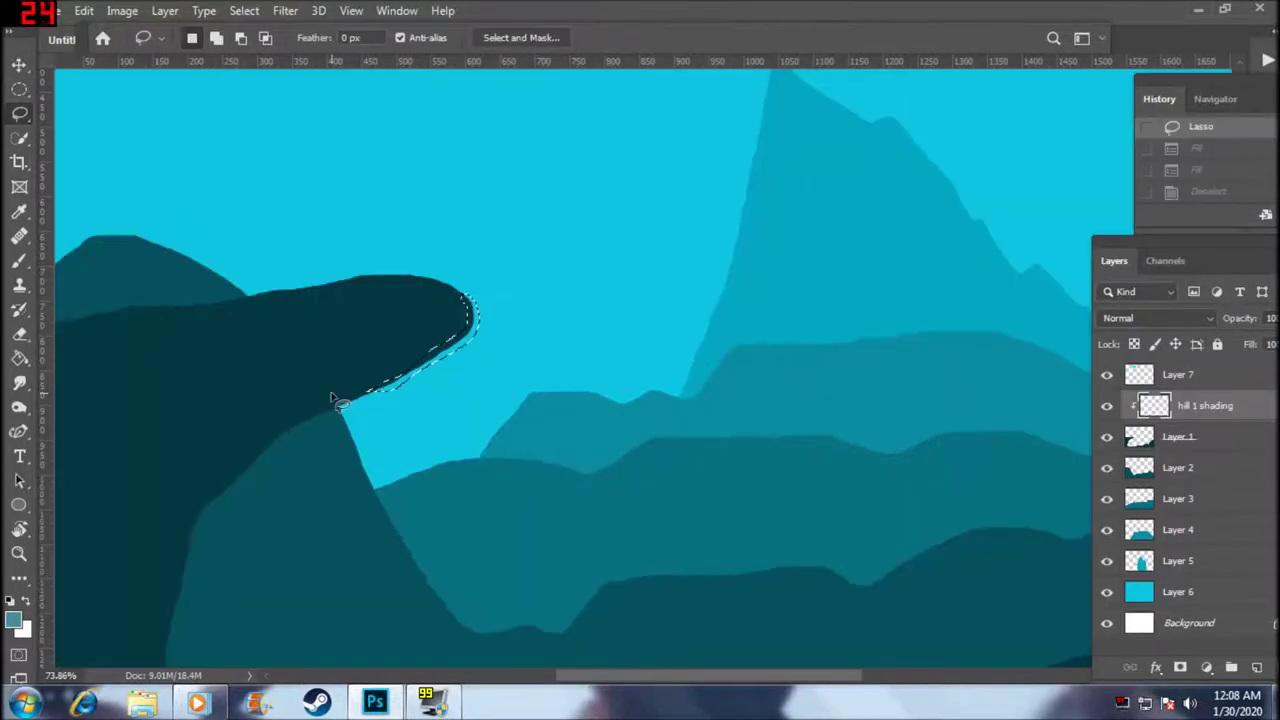
# - Fill a strip under the cliff with light shading, then undo it
pyautogui.hotkey('ctrl', 'd')
pyautogui.scroll(-3, 258, 458)
pyautogui.scroll(-2, 164, 480)
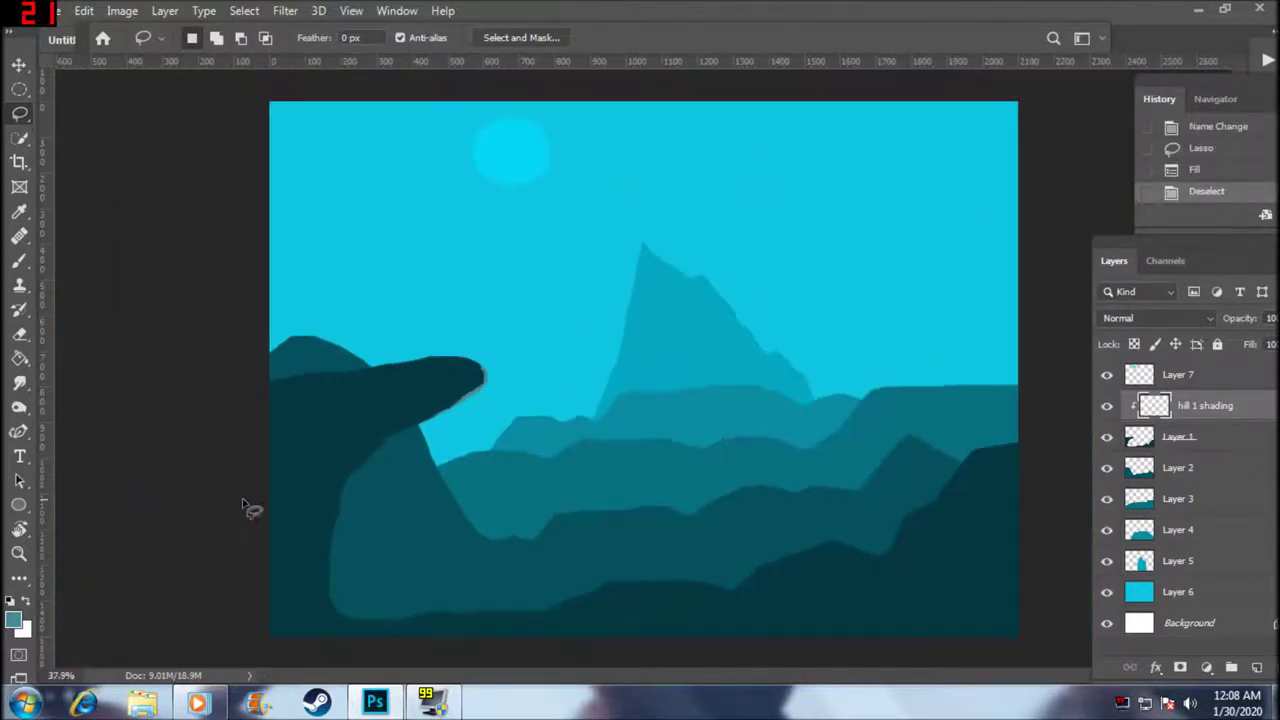
pyautogui.scroll(2, 249, 509)
pyautogui.scroll(2, 294, 460)
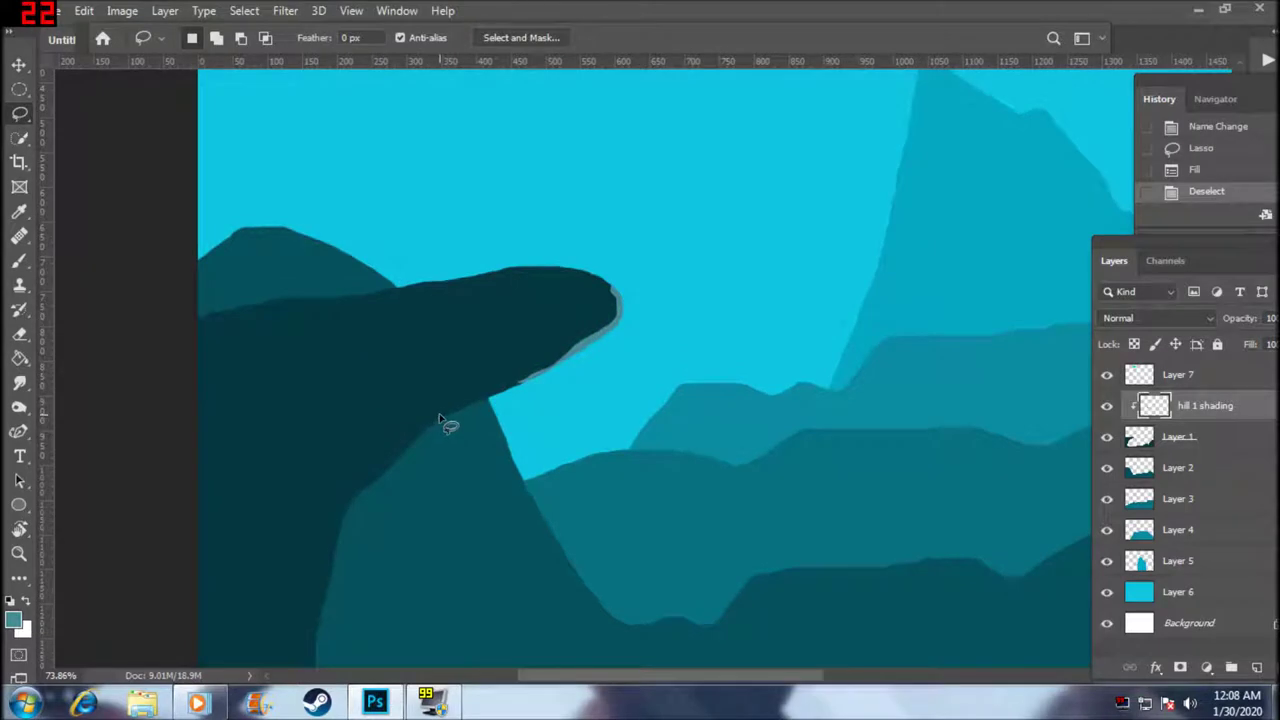
pyautogui.moveTo(439, 413)
pyautogui.mouseDown()
pyautogui.moveTo(342, 505)
pyautogui.moveTo(409, 463)
pyautogui.moveTo(441, 413)
pyautogui.mouseUp()
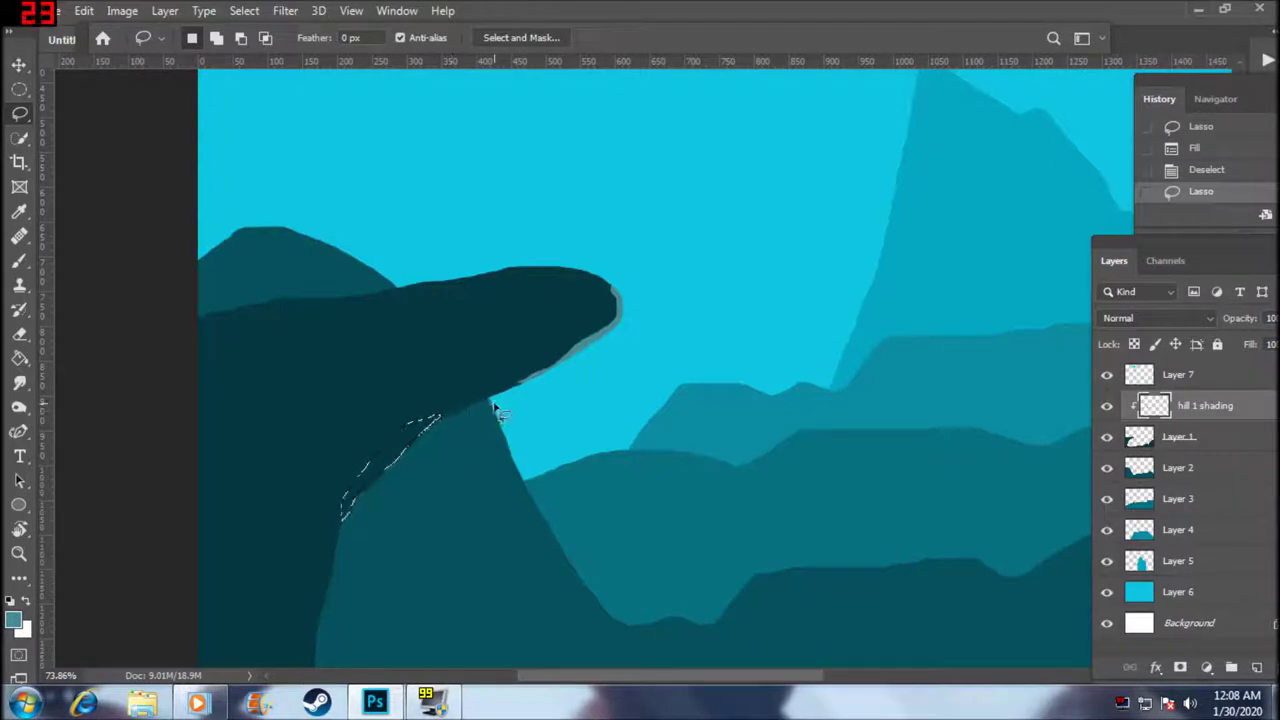
pyautogui.hotkey('alt', 'BackSpace')
pyautogui.hotkey('ctrl', 'd')
pyautogui.scroll(-3, 435, 470)
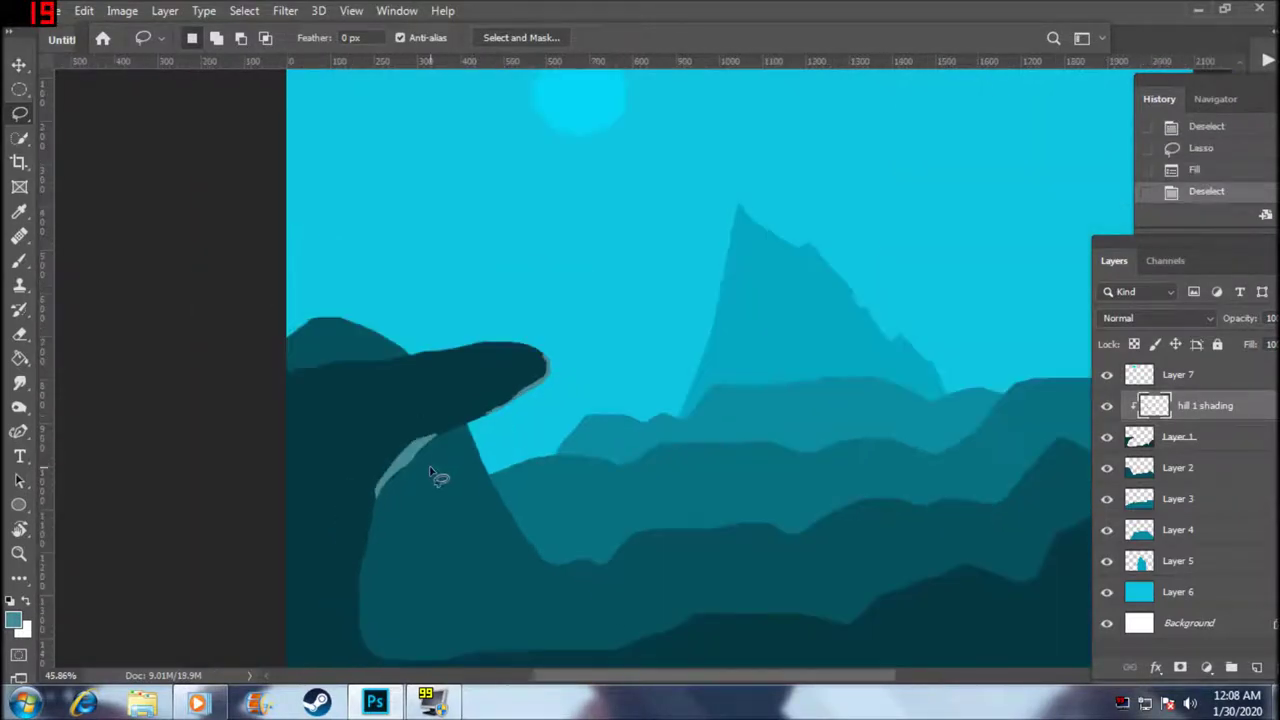
pyautogui.hotkey('ctrl', 'z')
pyautogui.hotkey('ctrl', 'z')
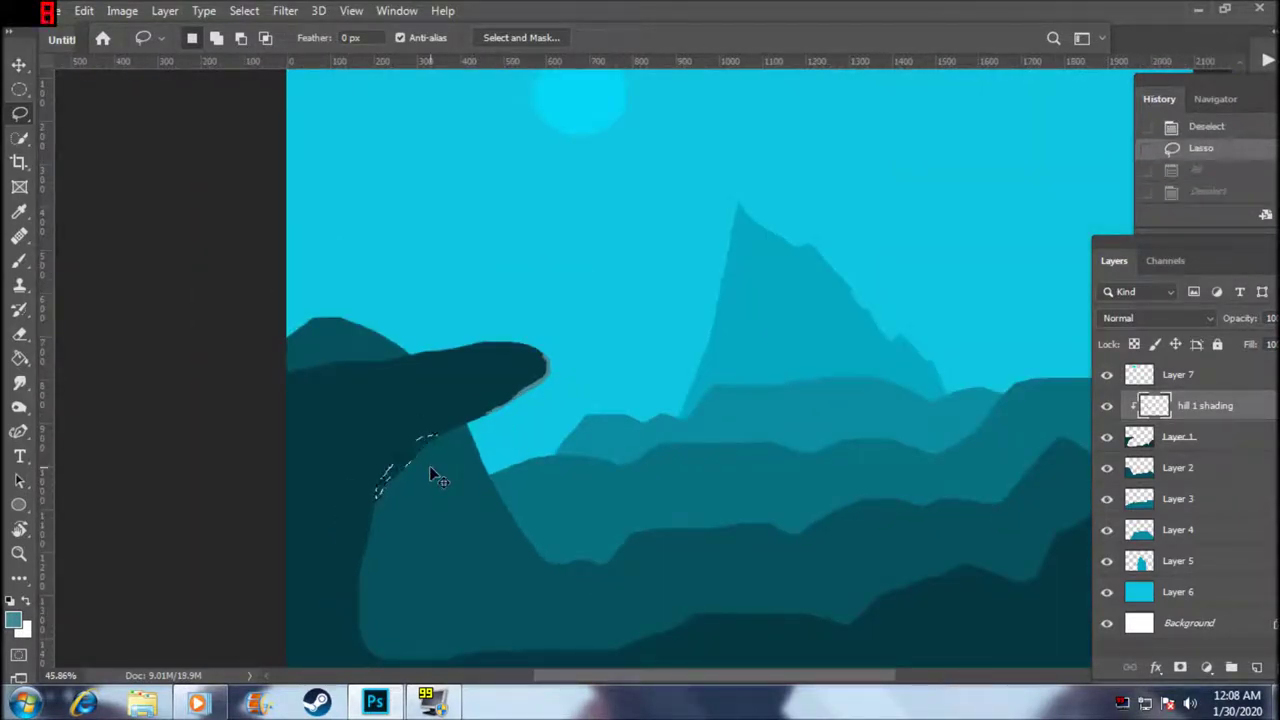
# - Try a darker shading colour on the strip, then undo that fill too
pyautogui.click(15, 619)
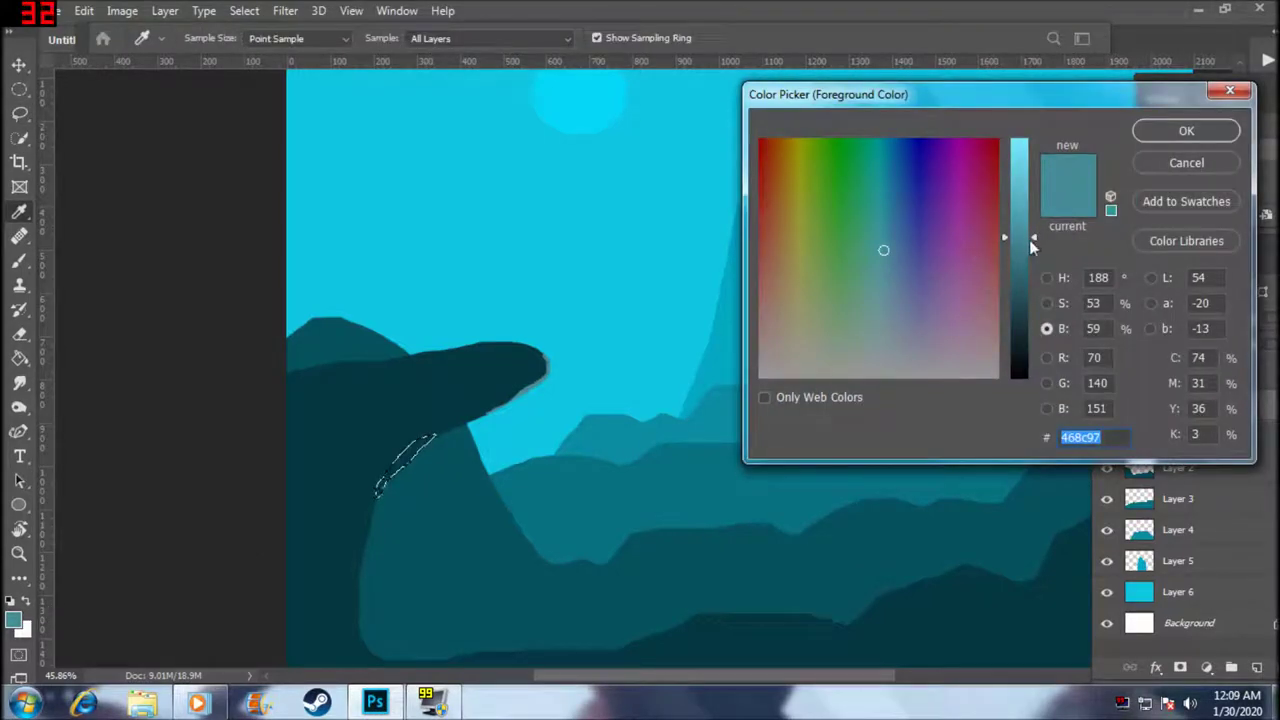
pyautogui.moveTo(1031, 241); pyautogui.dragTo(1012, 276)
pyautogui.press('Return')
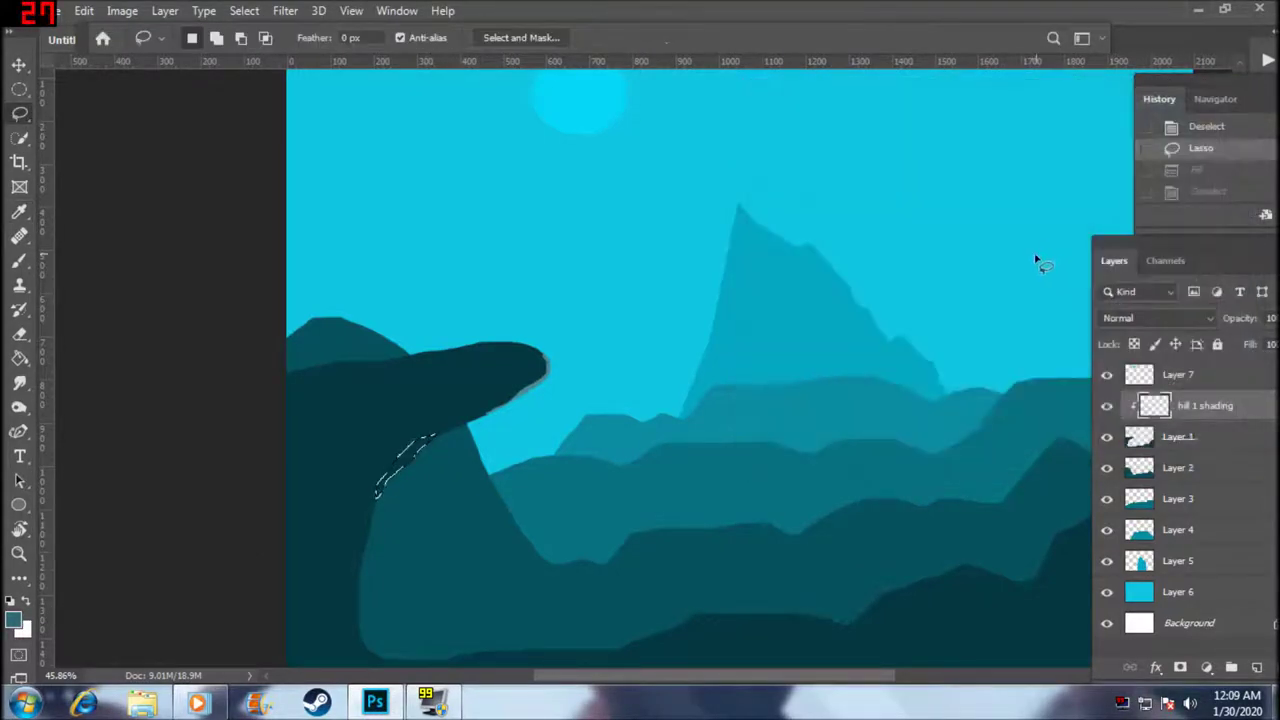
pyautogui.hotkey('alt', 'BackSpace')
pyautogui.hotkey('ctrl', 'd')
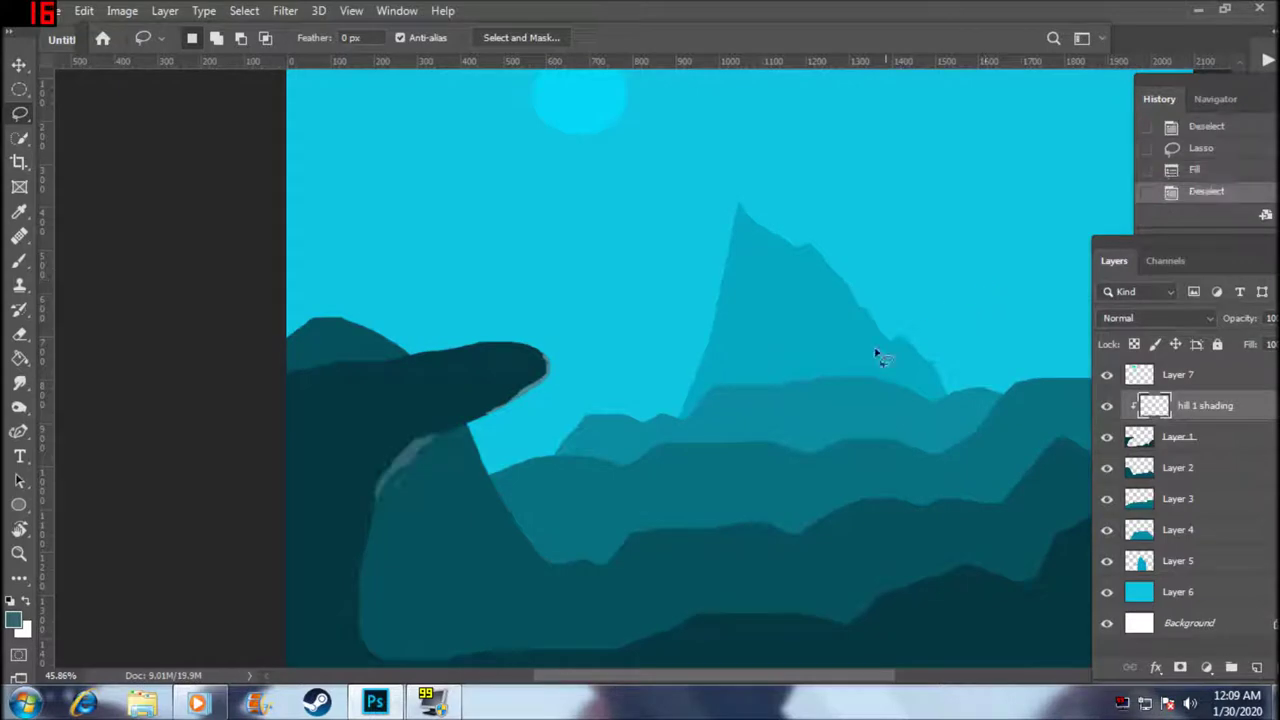
pyautogui.hotkey('ctrl', 'z')
pyautogui.hotkey('ctrl', 'z')
pyautogui.hotkey('ctrl', 'z')
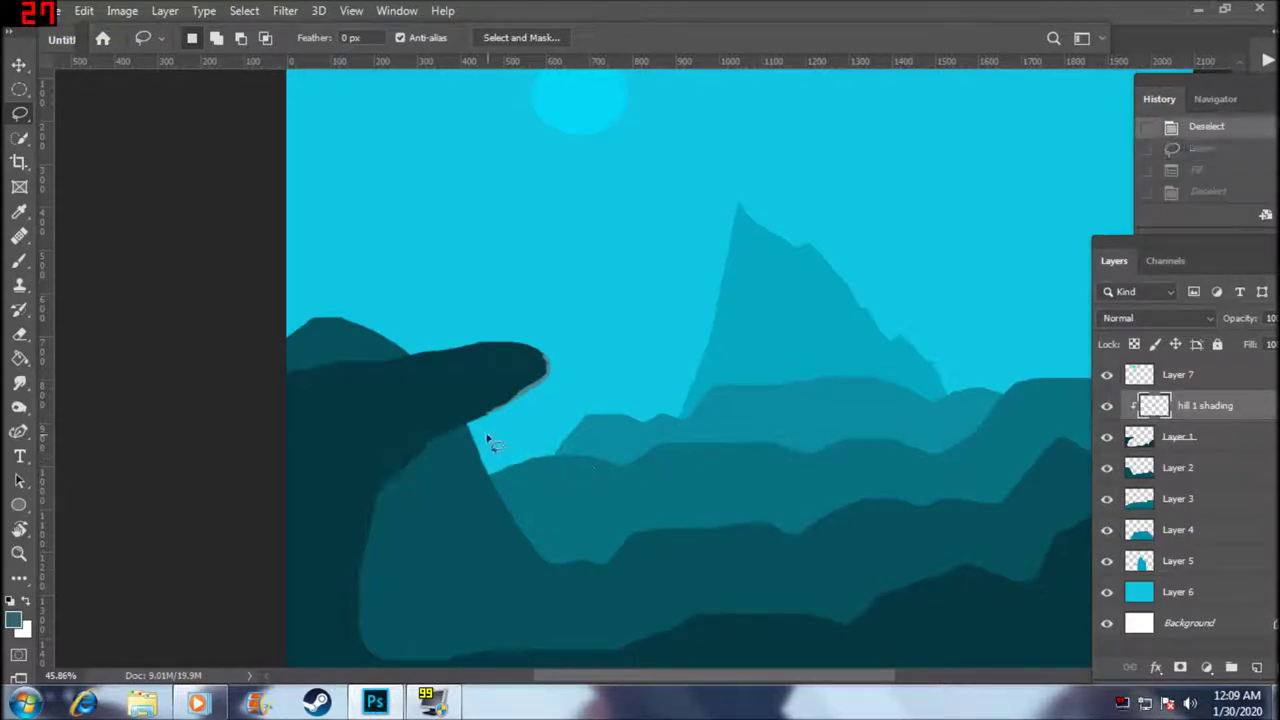
# - Fill a thin strip along the cliff's underside rock edge with the shading colour
pyautogui.scroll(2, 383, 447)
pyautogui.scroll(2, 475, 441)
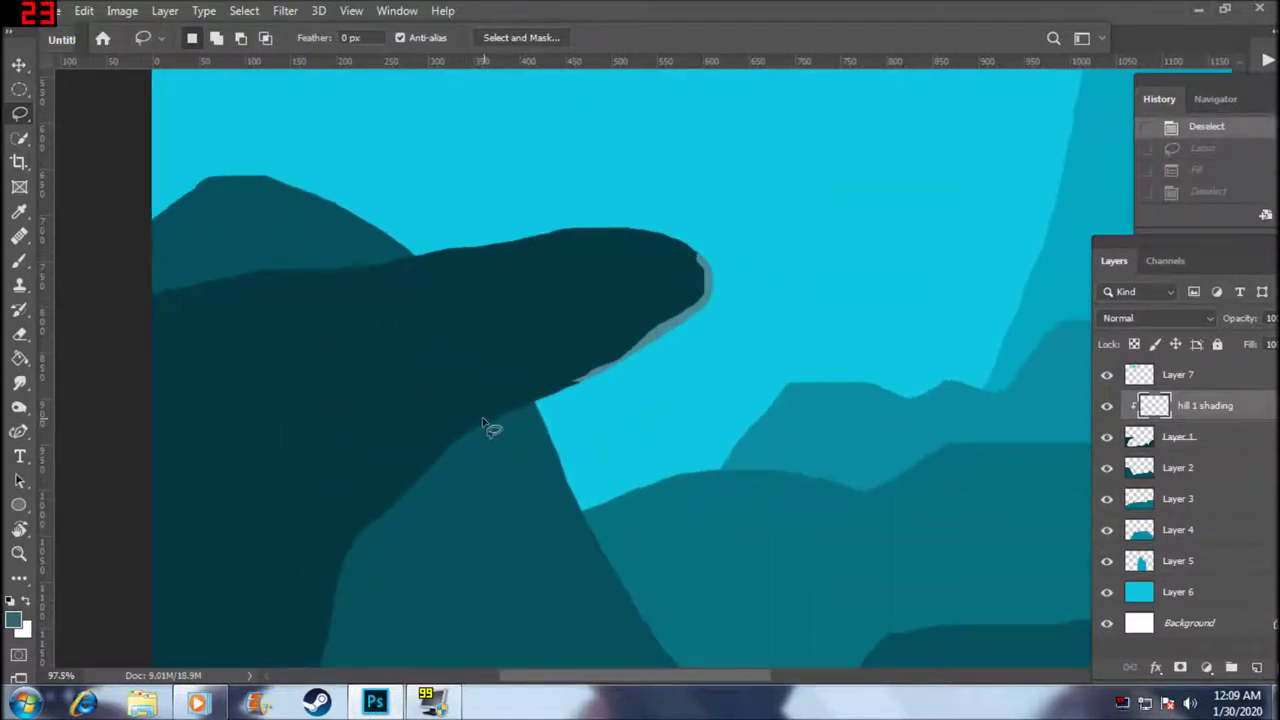
pyautogui.moveTo(466, 430); pyautogui.dragTo(416, 492)
pyautogui.moveTo(462, 442); pyautogui.dragTo(484, 422)
pyautogui.hotkey('alt', 'BackSpace')
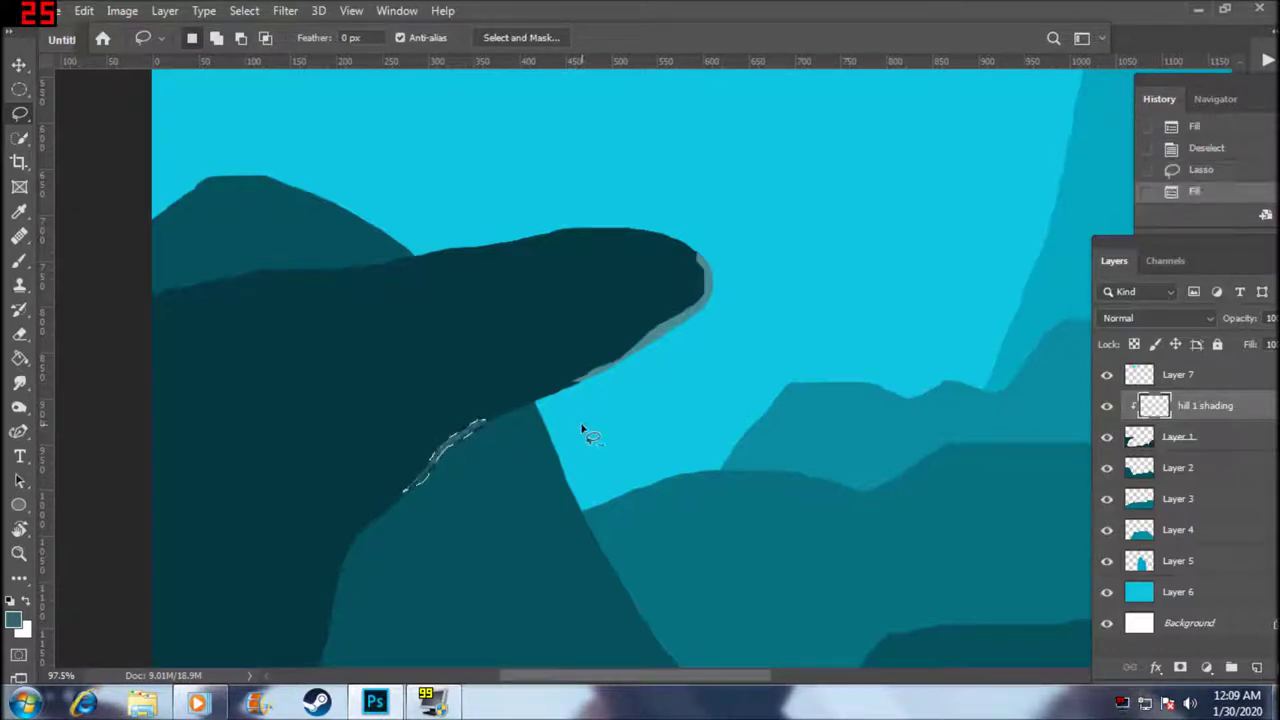
pyautogui.hotkey('ctrl', 'd')
pyautogui.scroll(-2, 531, 491)
pyautogui.scroll(-1, 720, 531)
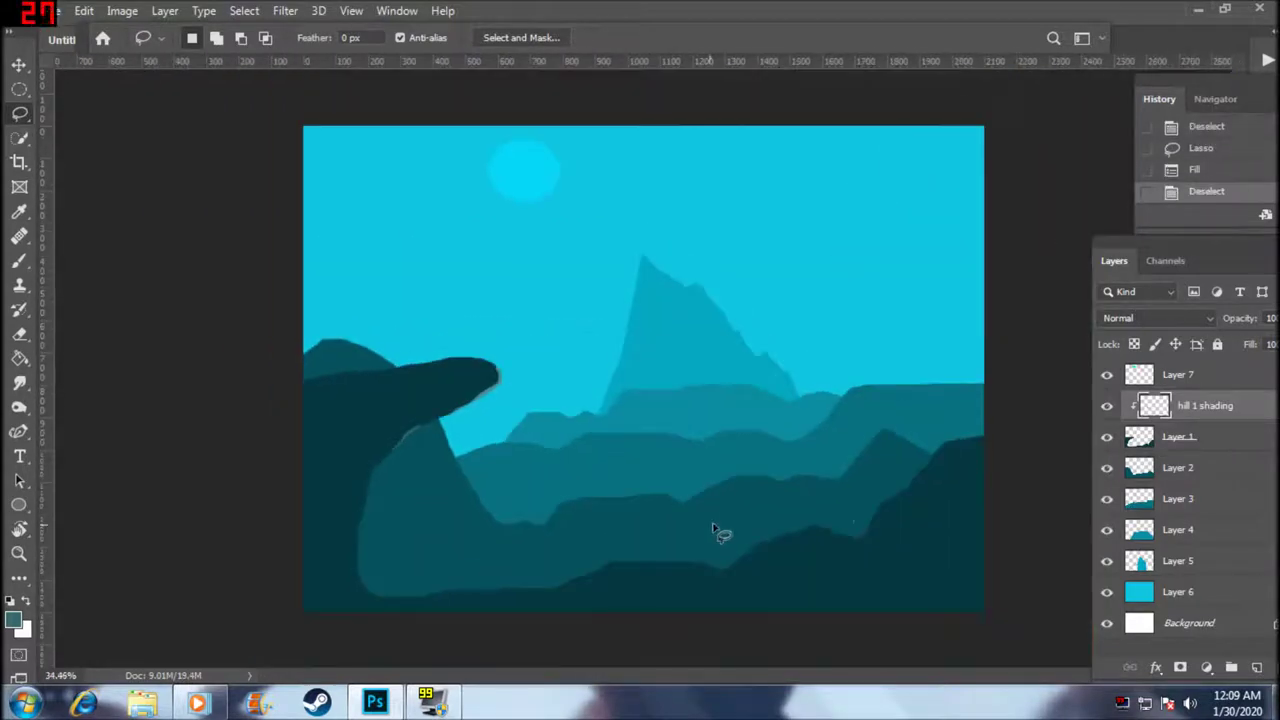
# - Lasso a thin sliver along the right ridge edge and fill it with lighter teal
pyautogui.scroll(1, 962, 480)
pyautogui.scroll(1, 1000, 495)
pyautogui.scroll(1, 1008, 530)
pyautogui.scroll(1, 1030, 490)
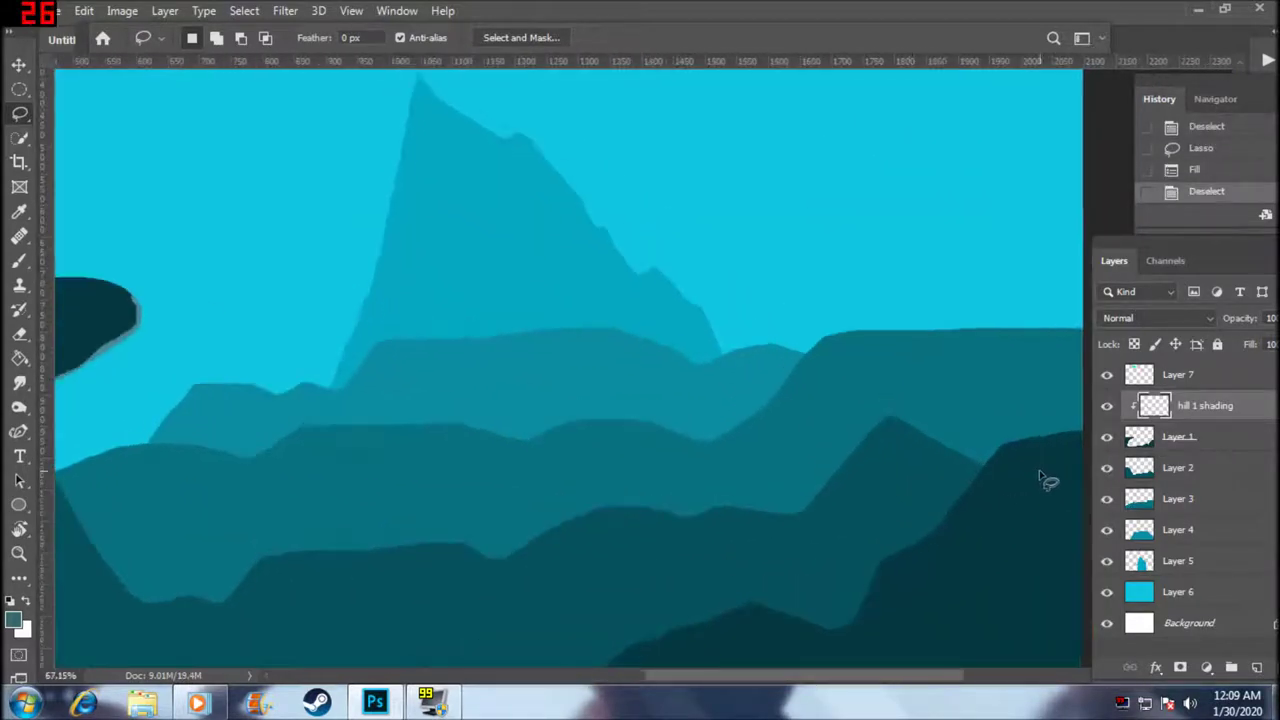
pyautogui.moveTo(799, 677); pyautogui.dragTo(843, 678)
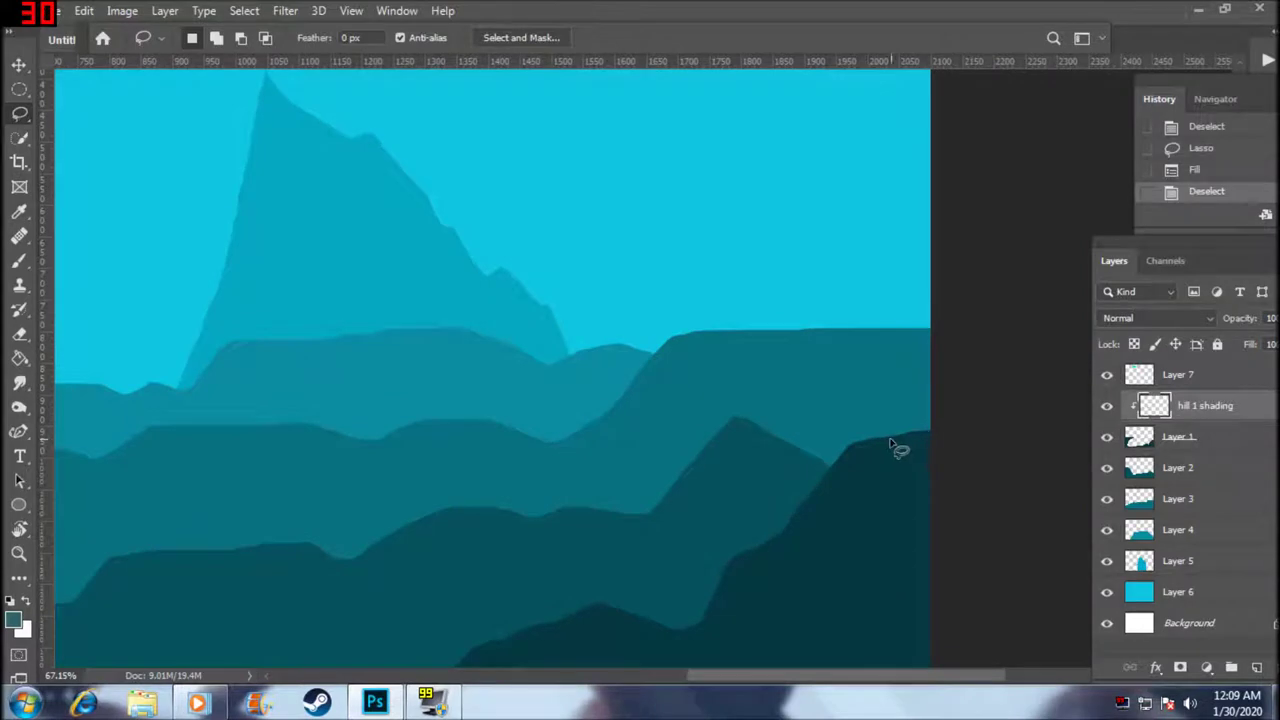
pyautogui.moveTo(849, 457); pyautogui.dragTo(823, 479)
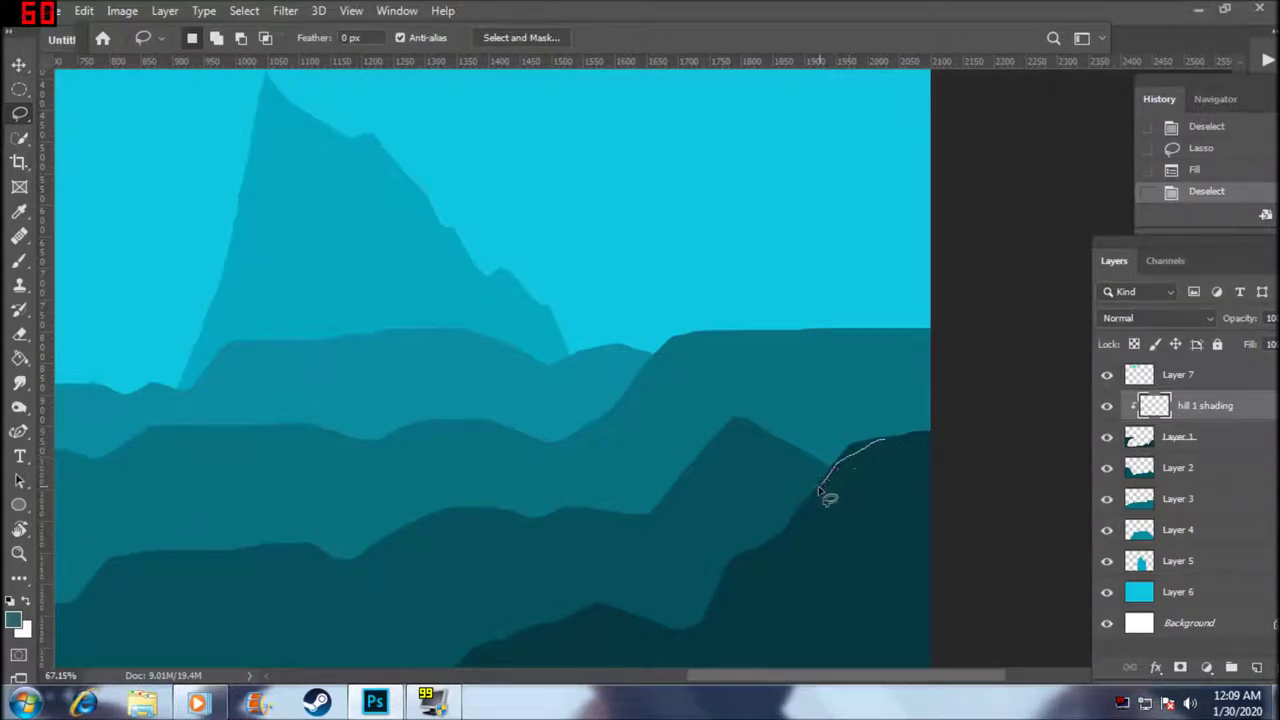
pyautogui.moveTo(845, 452); pyautogui.dragTo(885, 440)
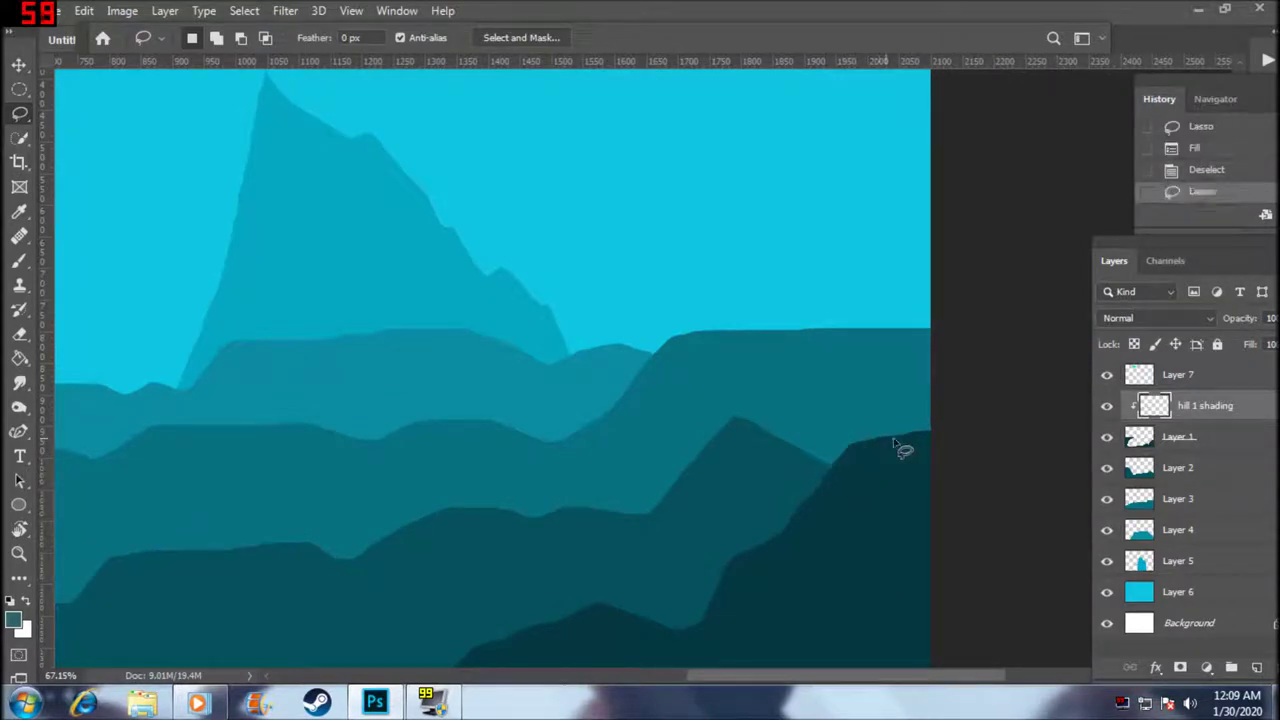
pyautogui.hotkey('alt', 'BackSpace')
pyautogui.hotkey('ctrl', 'd')
# - Add a lighter-teal highlight strip along the front hill's edge
pyautogui.scroll(-2, 617, 580)
pyautogui.scroll(-2, 612, 556)
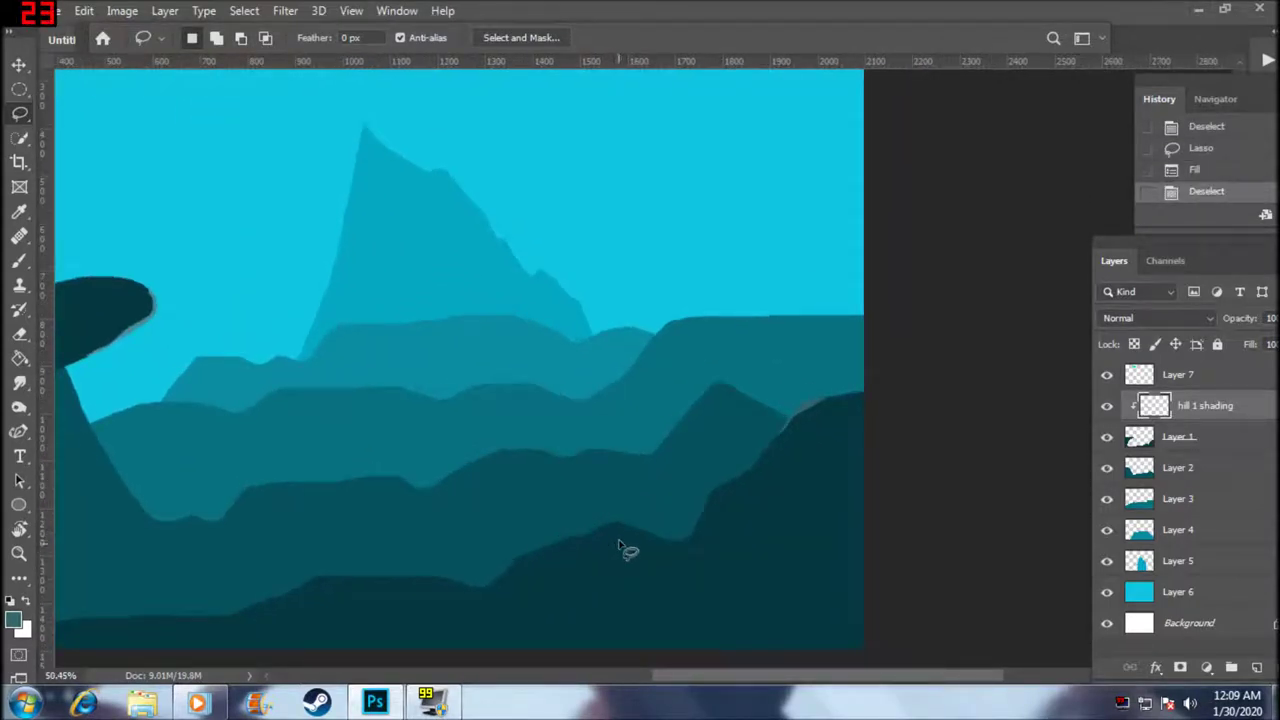
pyautogui.scroll(2, 618, 548)
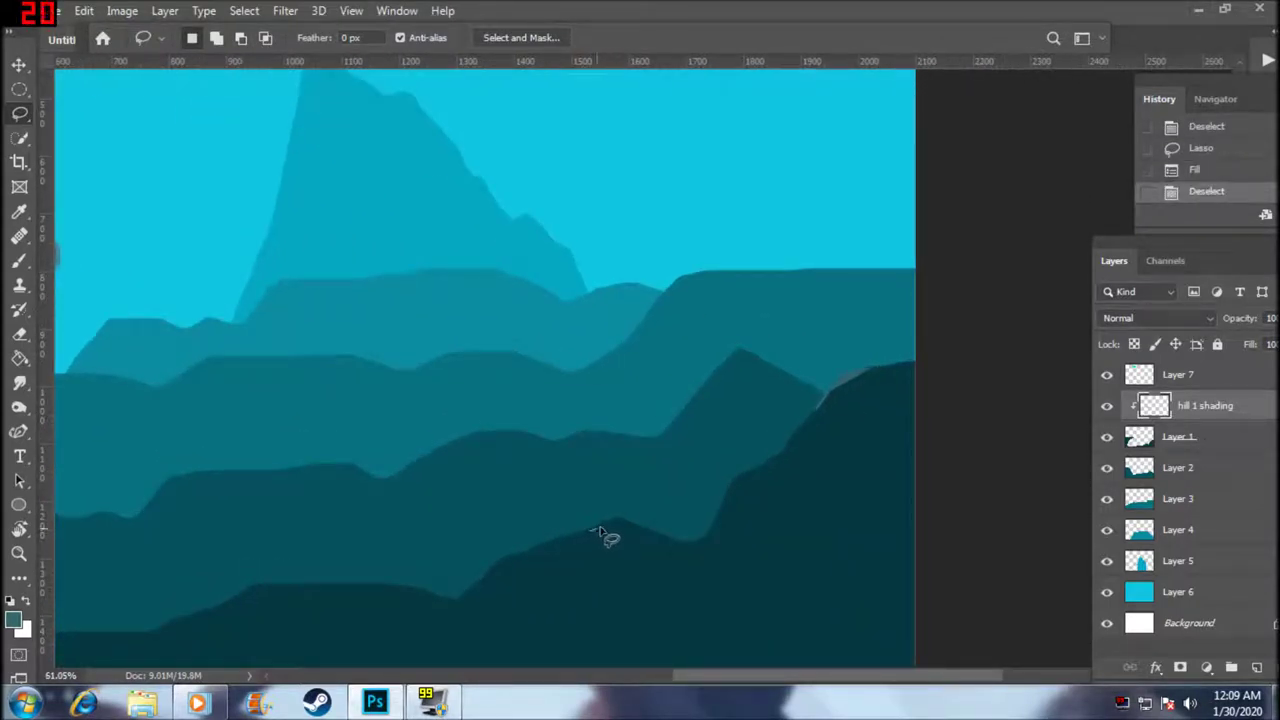
pyautogui.moveTo(600, 532)
pyautogui.mouseDown()
pyautogui.moveTo(700, 549)
pyautogui.moveTo(722, 536)
pyautogui.moveTo(614, 520)
pyautogui.moveTo(592, 530)
pyautogui.mouseUp()
pyautogui.hotkey('alt', 'BackSpace')
pyautogui.hotkey('ctrl', 'd')
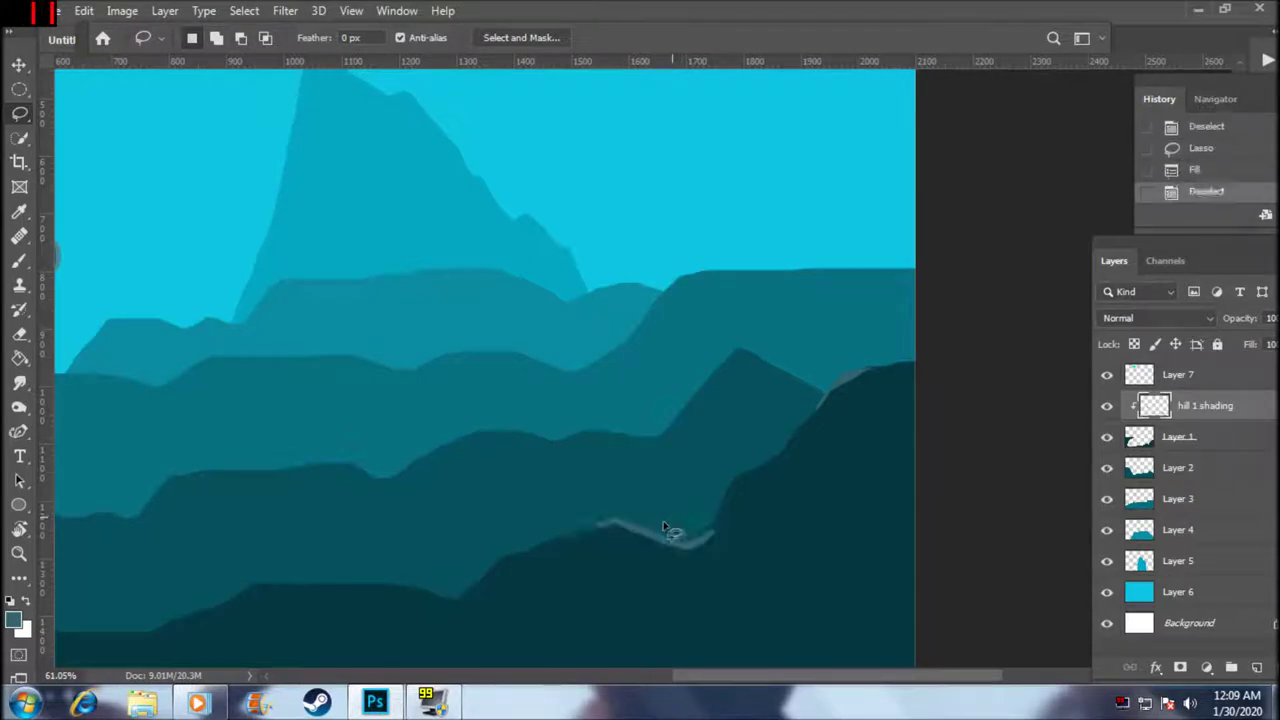
# - Highlight the lower hill's top edge with a lighter-teal strip
pyautogui.scroll(-1, 251, 623)
pyautogui.scroll(1, 251, 614)
pyautogui.scroll(1, 278, 592)
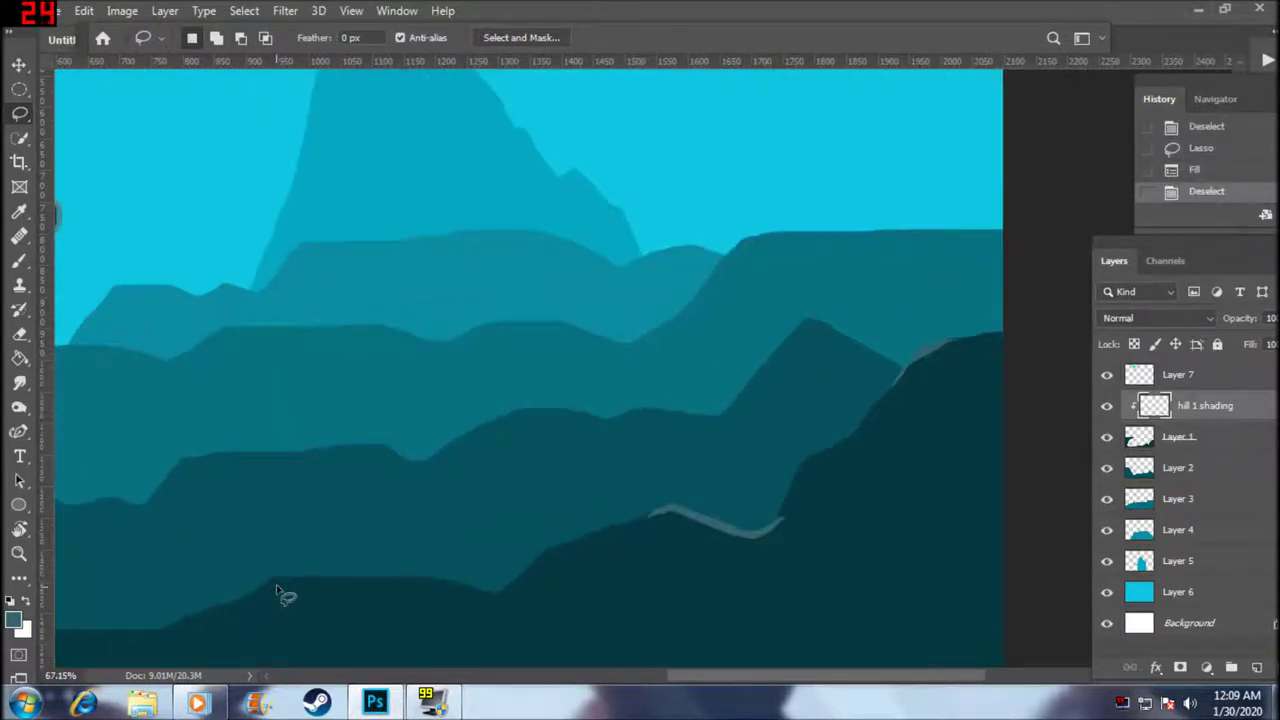
pyautogui.moveTo(262, 586)
pyautogui.mouseDown()
pyautogui.moveTo(415, 583)
pyautogui.moveTo(497, 603)
pyautogui.mouseUp()
pyautogui.hotkey('ctrl', 'z')
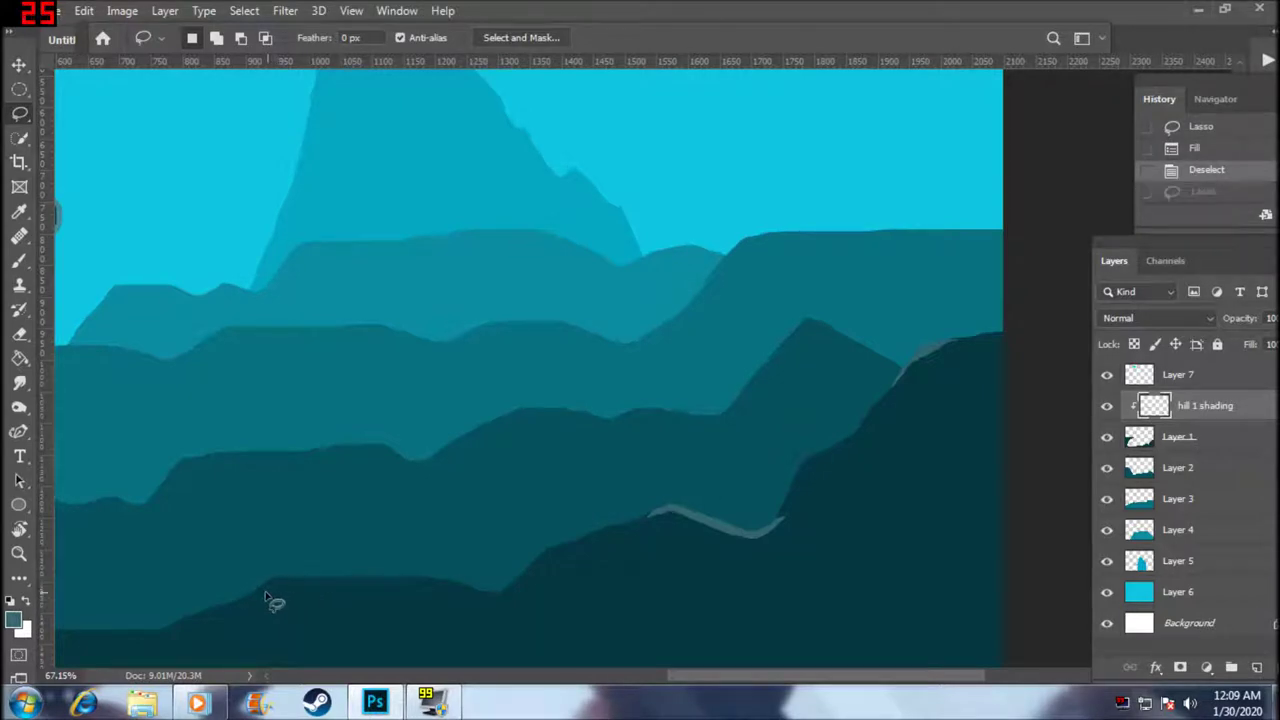
pyautogui.moveTo(263, 591)
pyautogui.mouseDown()
pyautogui.moveTo(315, 585)
pyautogui.moveTo(256, 591)
pyautogui.mouseUp()
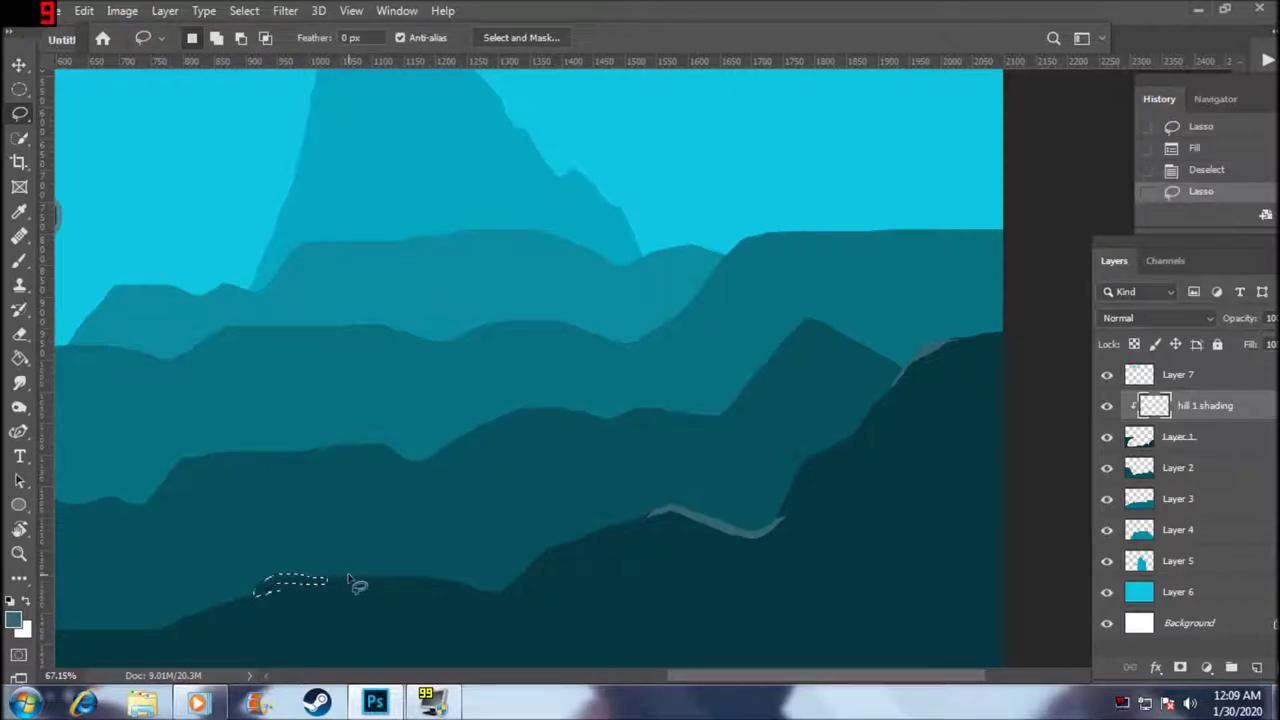
pyautogui.hotkey('alt', 'BackSpace')
pyautogui.hotkey('ctrl', 'd')
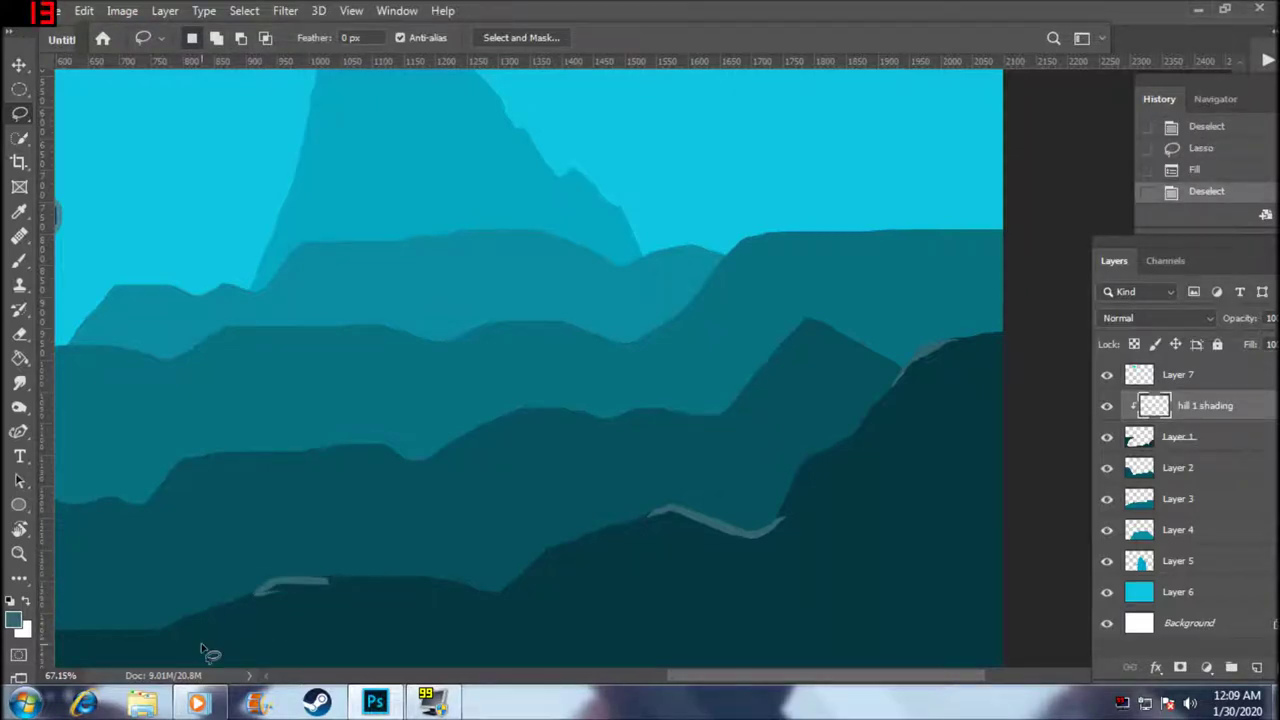
# - Add a small lighter-teal highlight on the right hill edge
pyautogui.scroll(-2, 205, 650)
pyautogui.scroll(-2, 225, 601)
pyautogui.scroll(2, 371, 596)
pyautogui.scroll(2, 388, 599)
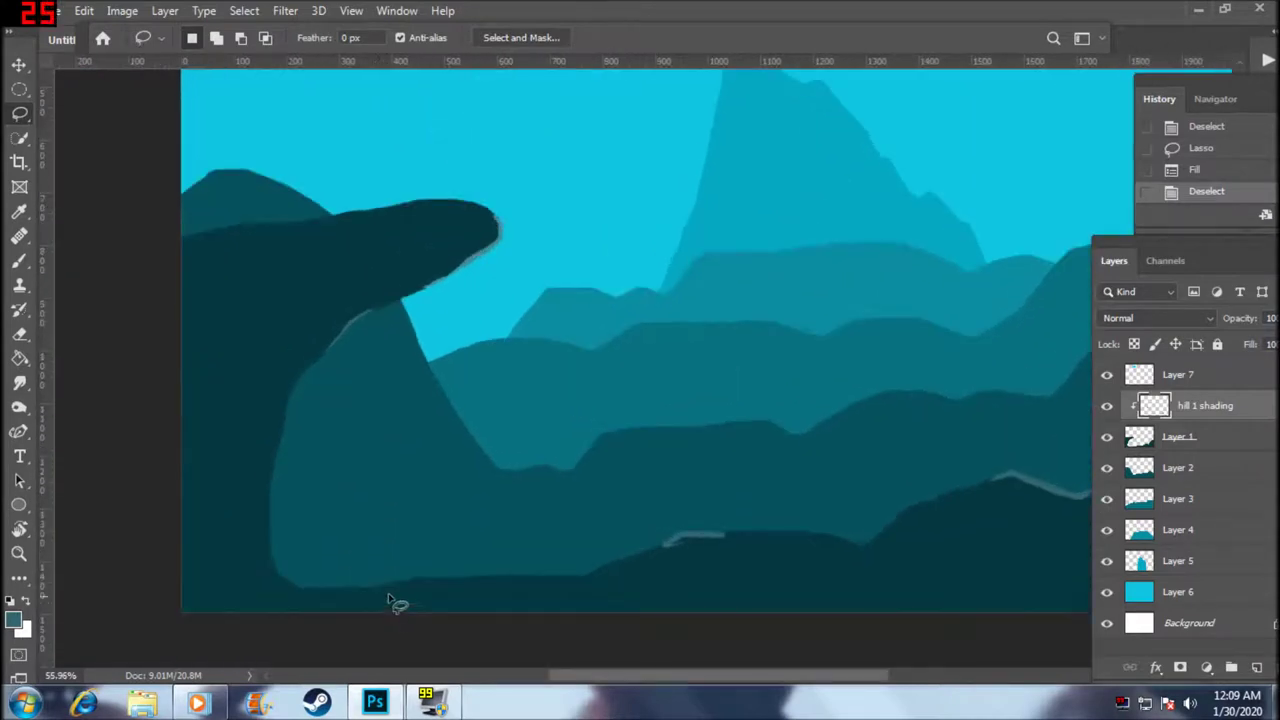
pyautogui.scroll(2, 389, 598)
pyautogui.moveTo(936, 540); pyautogui.dragTo(940, 538)
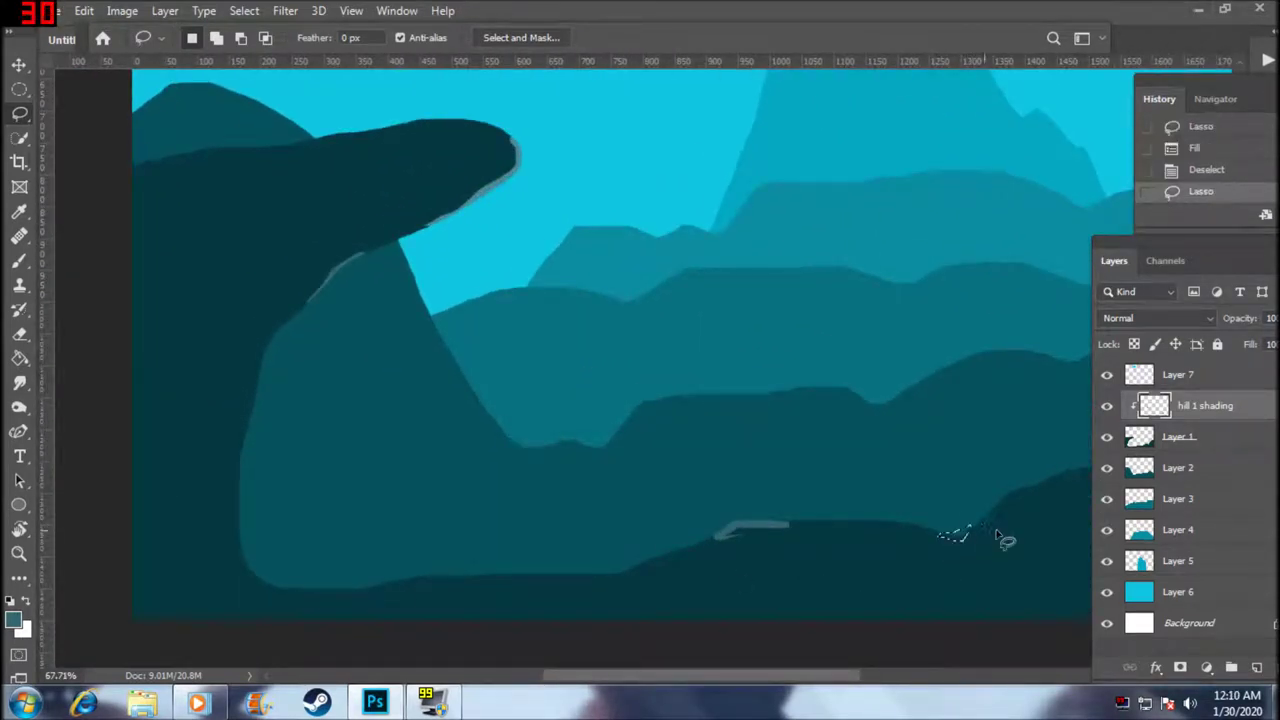
pyautogui.hotkey('alt', 'BackSpace')
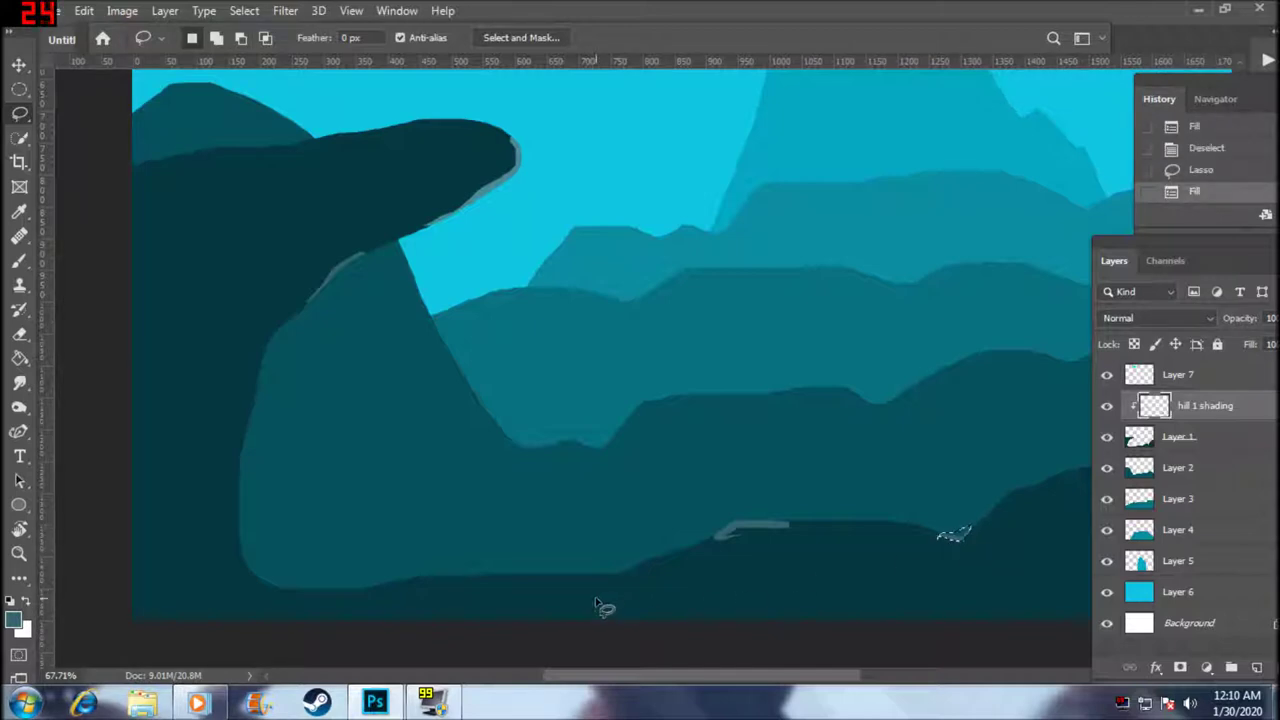
pyautogui.hotkey('ctrl', 'd')
# - Try a lighter-teal highlight along the cliff base, then undo it
pyautogui.moveTo(390, 588); pyautogui.dragTo(455, 578)
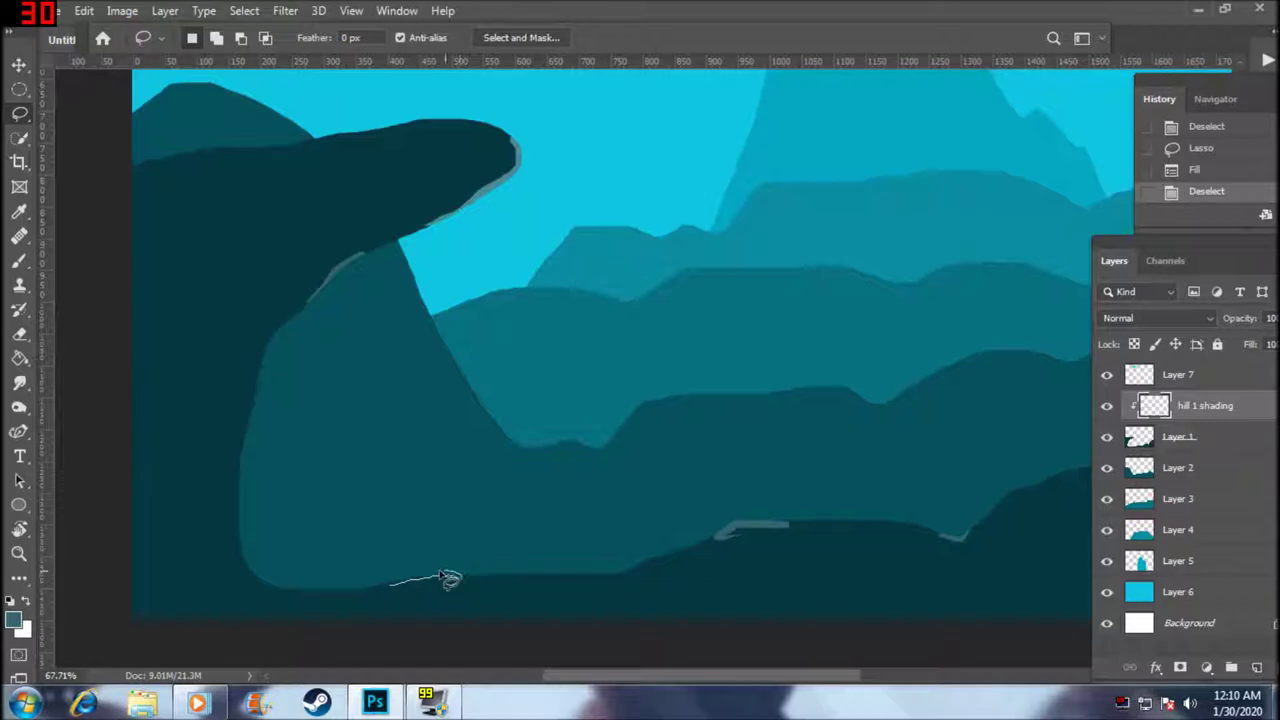
pyautogui.moveTo(452, 579); pyautogui.dragTo(396, 587)
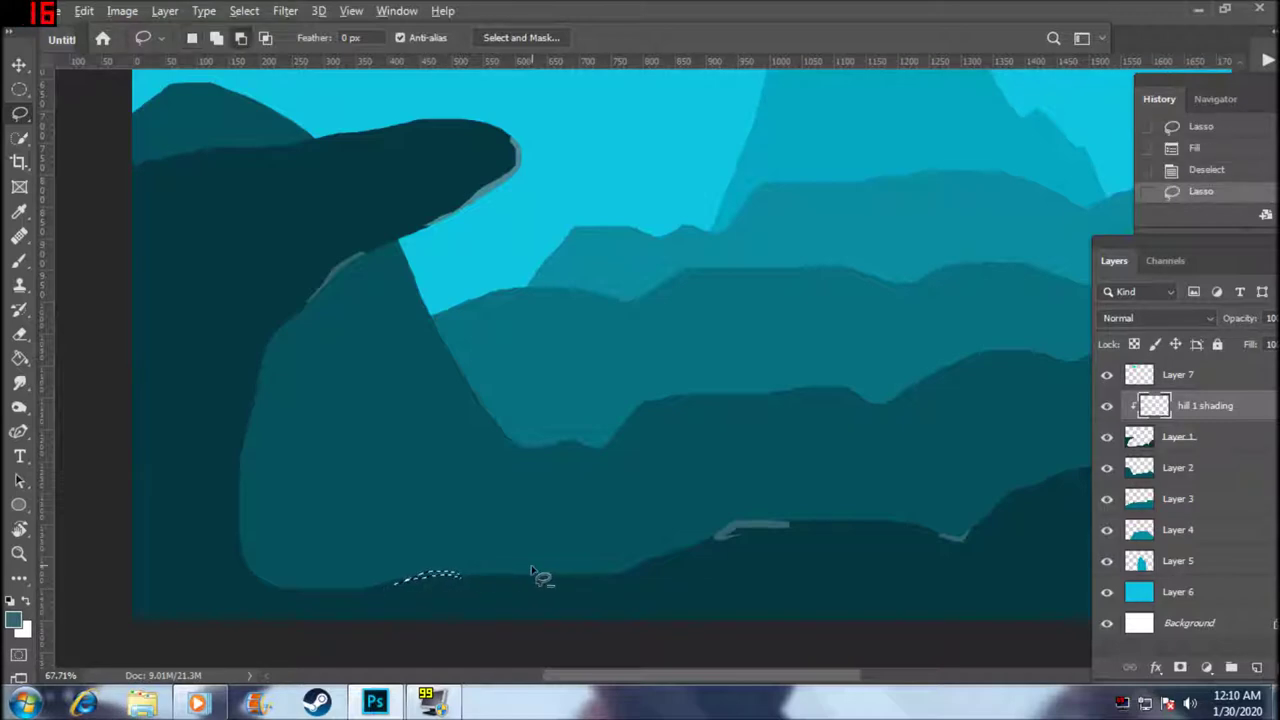
pyautogui.hotkey('alt', 'BackSpace')
pyautogui.hotkey('ctrl', 'd')
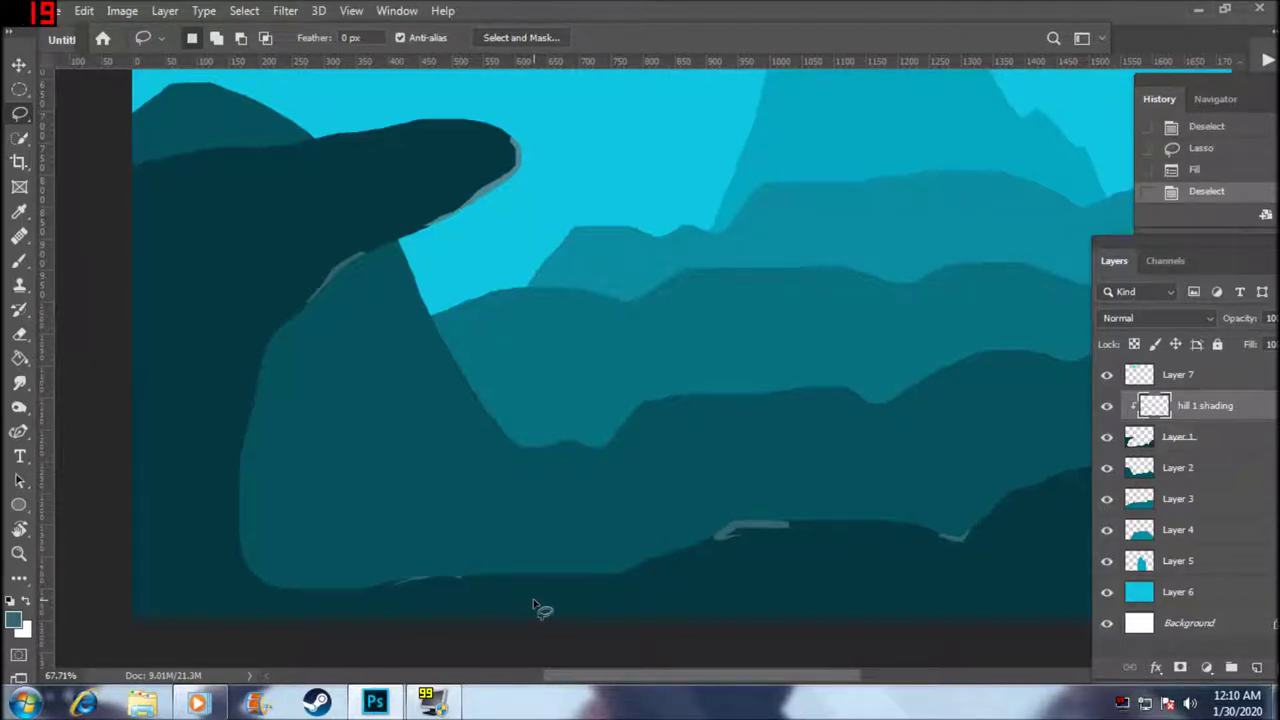
pyautogui.hotkey('ctrl', 'z')
pyautogui.hotkey('ctrl', 'z')
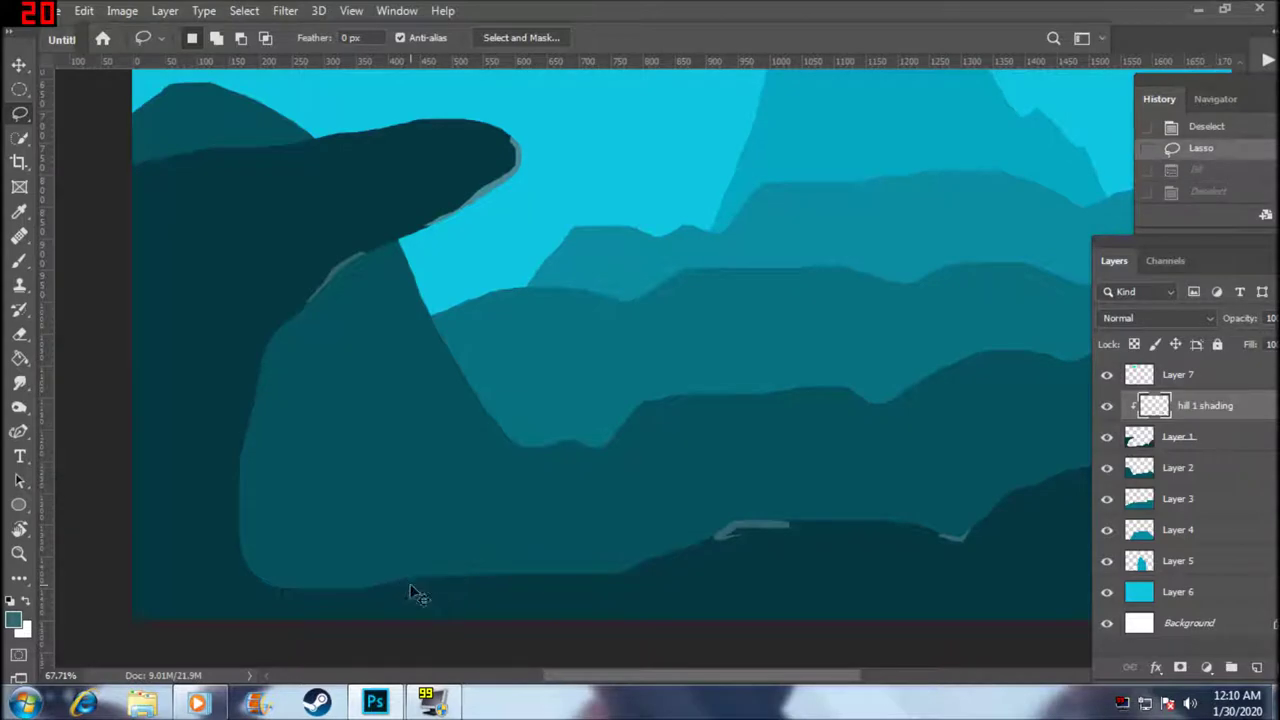
pyautogui.hotkey('ctrl', 'z')
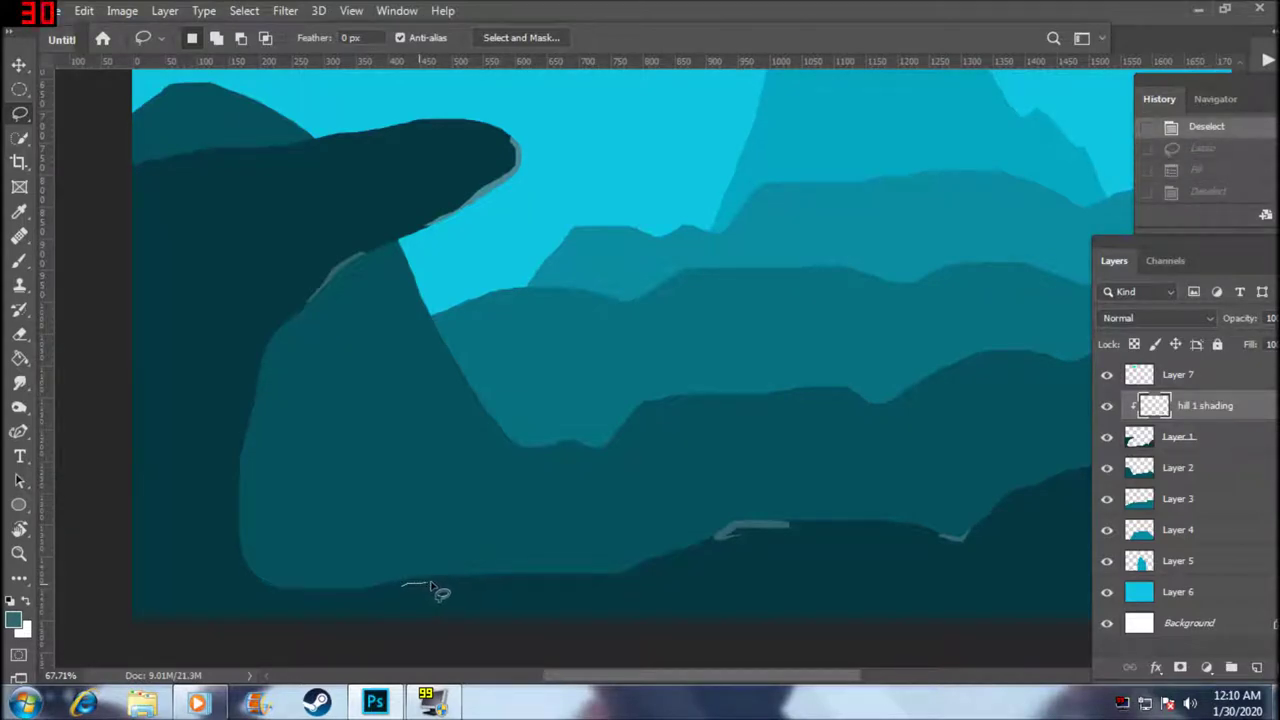
# - Redraw the cliff-base highlight strip in lighter teal until it sits right
pyautogui.moveTo(445, 583); pyautogui.dragTo(410, 585)
pyautogui.hotkey('alt', 'BackSpace')
pyautogui.hotkey('ctrl', 'd')
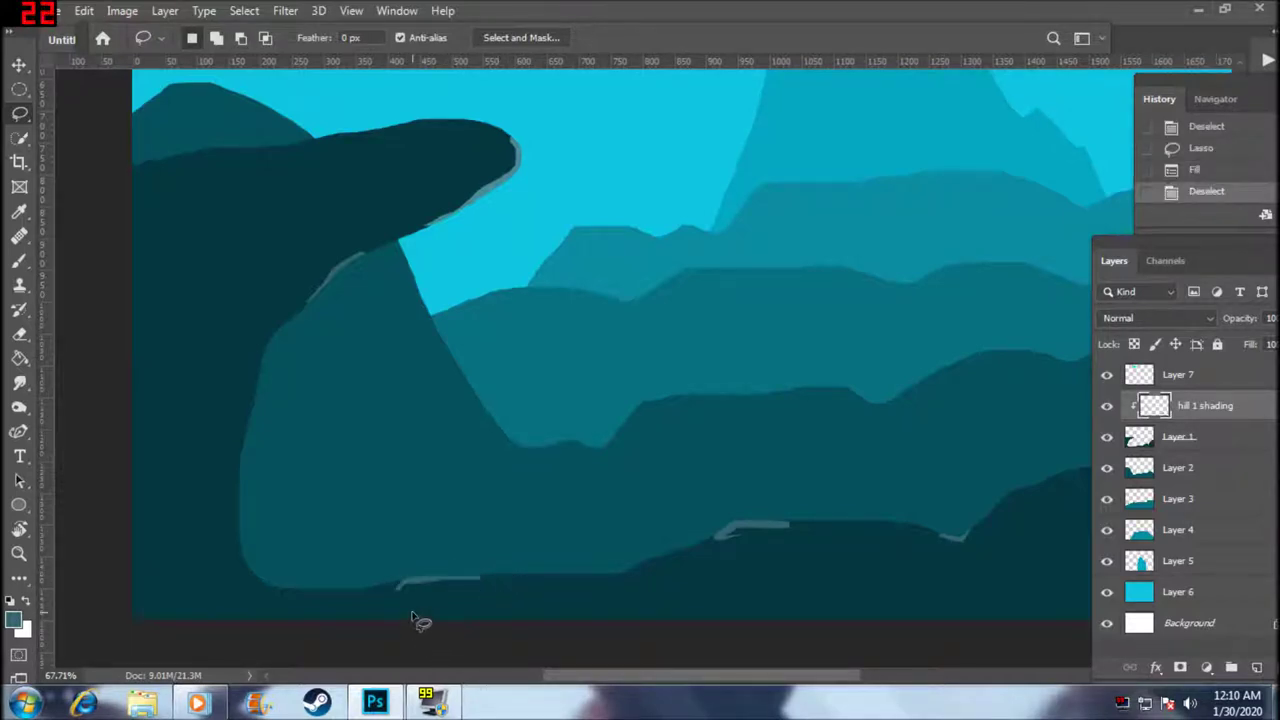
pyautogui.hotkey('ctrl', 'z')
pyautogui.hotkey('ctrl', 'z')
pyautogui.hotkey('ctrl', 'z')
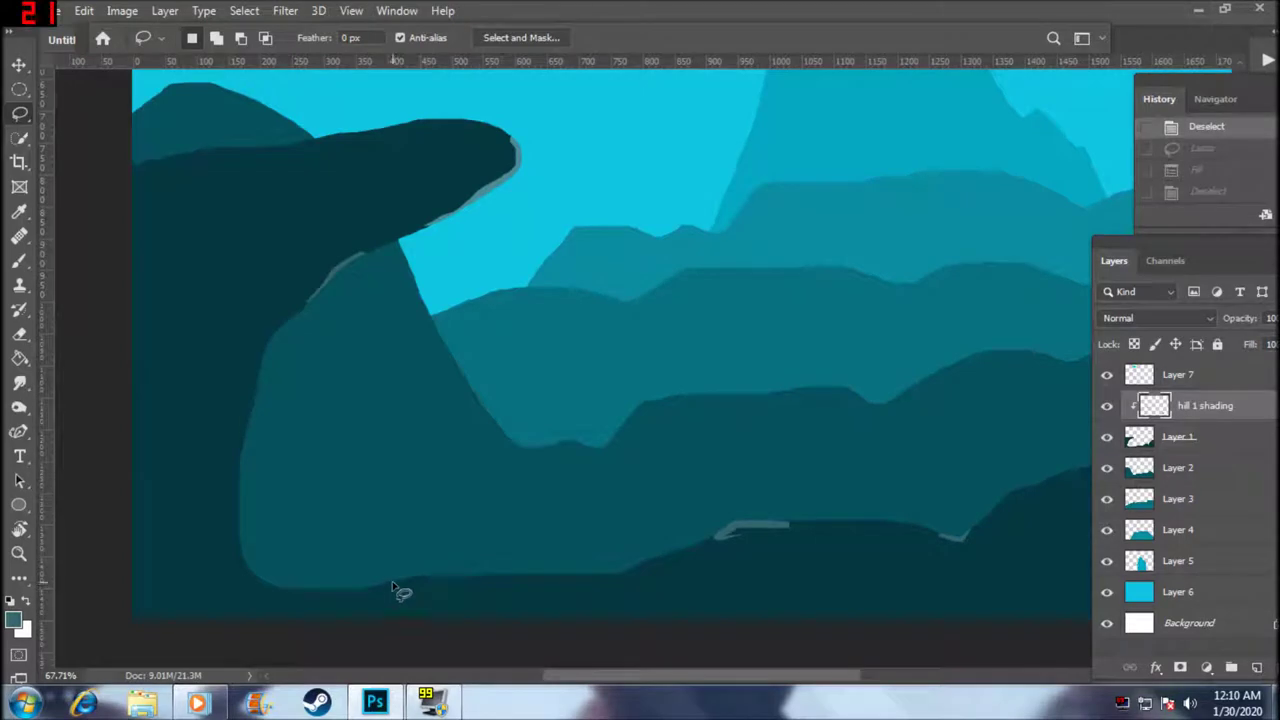
pyautogui.moveTo(392, 584)
pyautogui.mouseDown()
pyautogui.moveTo(486, 580)
pyautogui.moveTo(398, 582)
pyautogui.mouseUp()
pyautogui.hotkey('alt', 'BackSpace')
pyautogui.hotkey('ctrl', 'd')
# - Highlight the cliff's left edge in lighter teal and view the whole painting
pyautogui.scroll(-1, 547, 578)
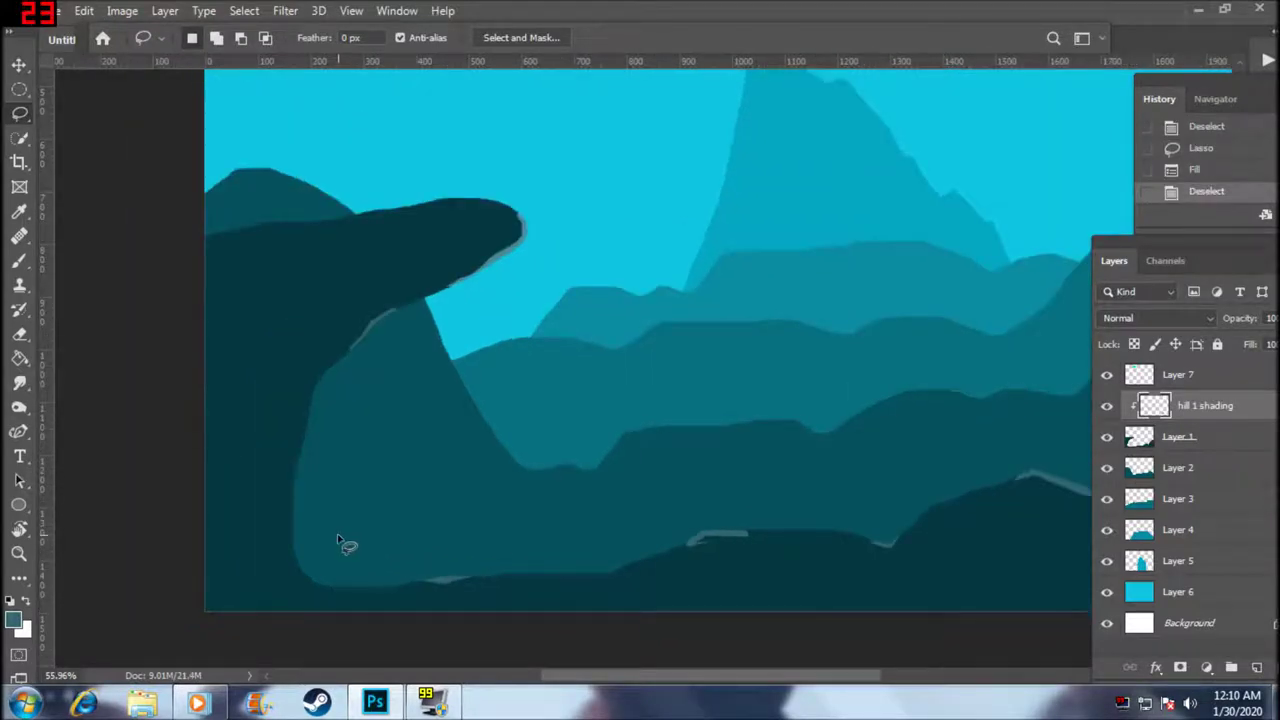
pyautogui.scroll(1, 337, 540)
pyautogui.moveTo(277, 524)
pyautogui.mouseDown()
pyautogui.moveTo(291, 588)
pyautogui.moveTo(322, 598)
pyautogui.mouseUp()
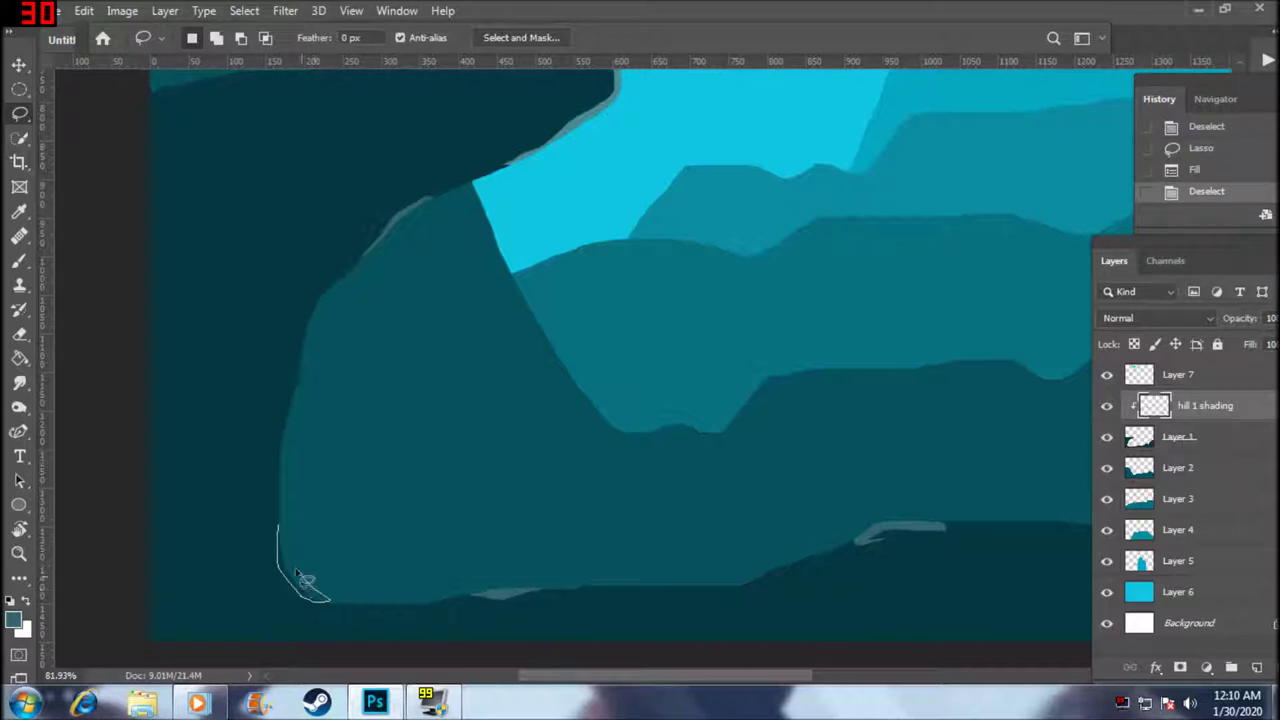
pyautogui.moveTo(288, 548); pyautogui.dragTo(290, 550)
pyautogui.hotkey('alt', 'BackSpace')
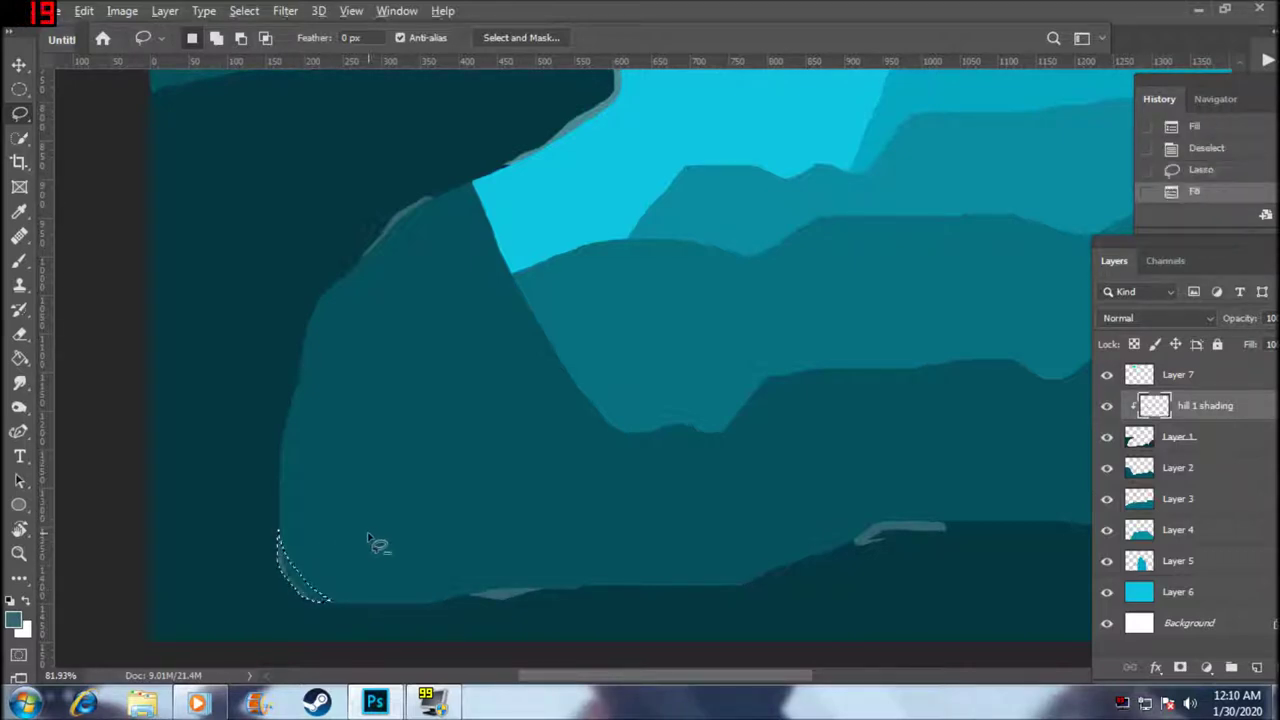
pyautogui.hotkey('ctrl', 'd')
pyautogui.hotkey('ctrl', '0')
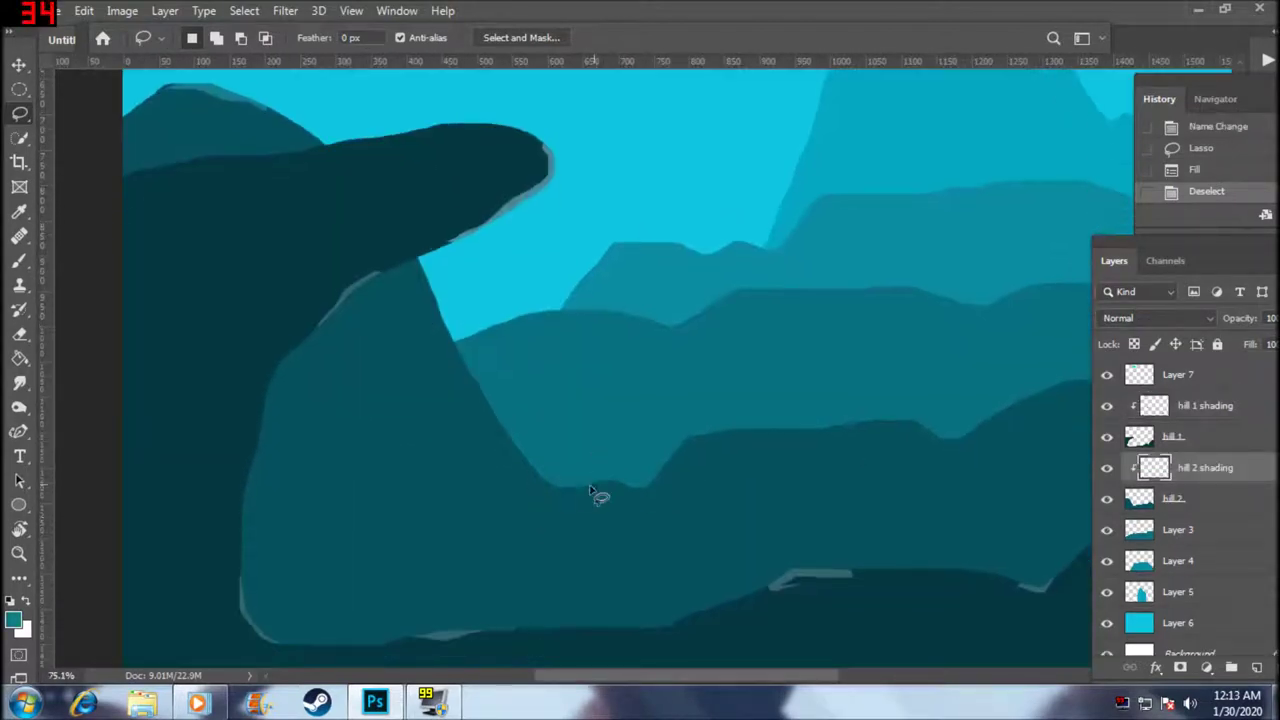
# - Fill a lighter-teal highlight strip along the left part of the middle hill's ridge
pyautogui.moveTo(566, 495)
pyautogui.mouseDown()
pyautogui.moveTo(630, 497)
pyautogui.moveTo(664, 480)
pyautogui.mouseUp()
pyautogui.hotkey('ctrl', 'z')
pyautogui.moveTo(566, 496)
pyautogui.mouseDown()
pyautogui.moveTo(664, 478)
pyautogui.moveTo(613, 481)
pyautogui.mouseUp()
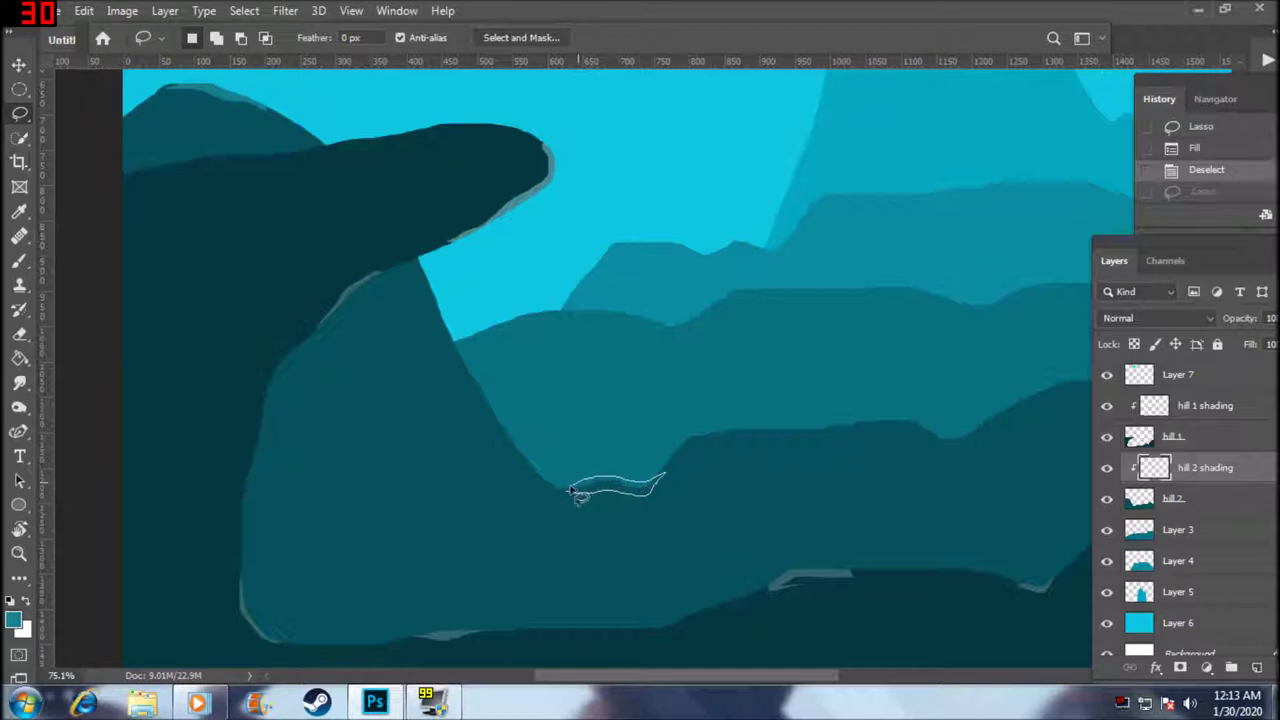
pyautogui.moveTo(566, 495); pyautogui.dragTo(570, 497)
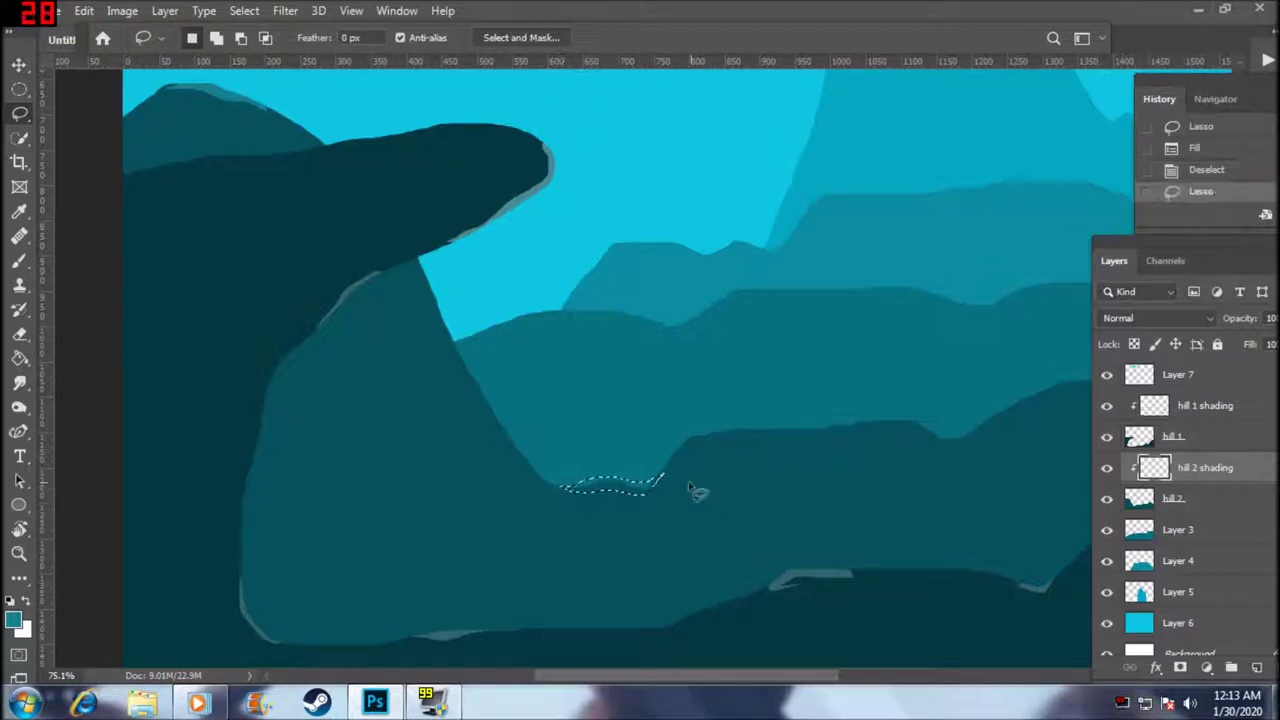
pyautogui.hotkey('alt', 'BackSpace')
pyautogui.hotkey('ctrl', 'd')
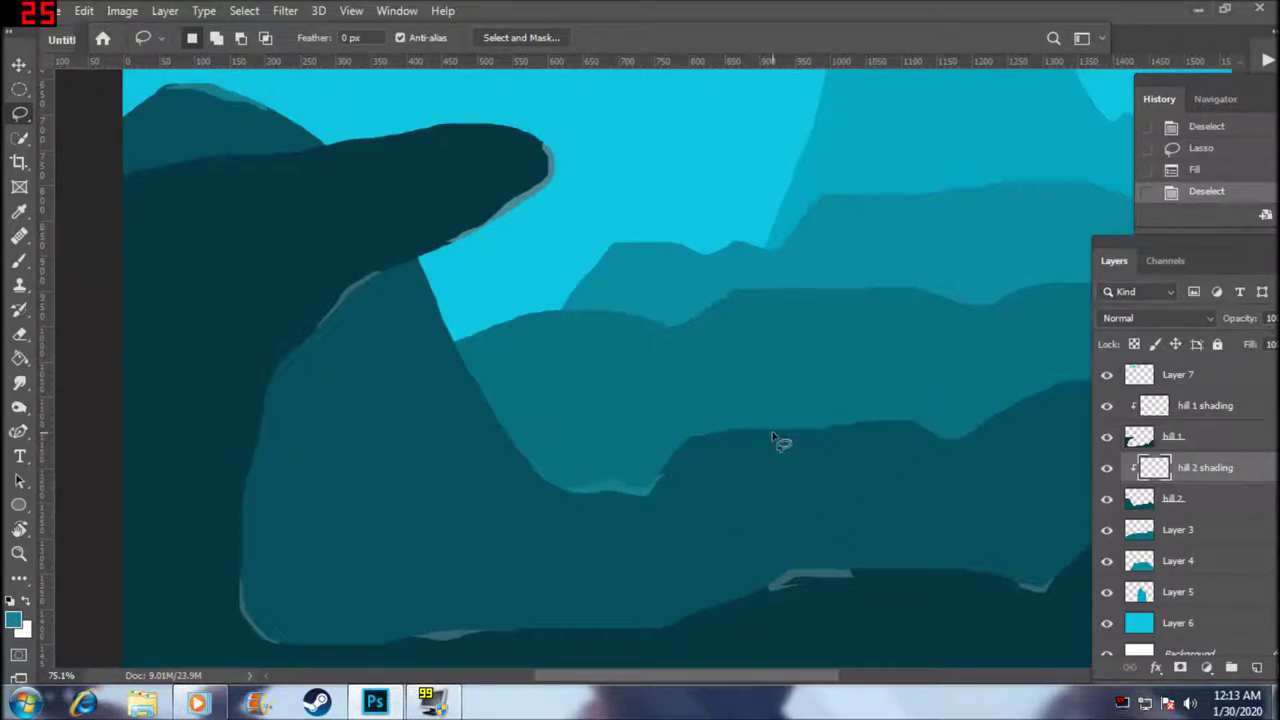
# - Add a second lighter-teal highlight further right along the middle hill
pyautogui.moveTo(786, 432)
pyautogui.mouseDown()
pyautogui.moveTo(818, 443)
pyautogui.moveTo(908, 426)
pyautogui.moveTo(953, 444)
pyautogui.moveTo(984, 436)
pyautogui.moveTo(795, 434)
pyautogui.mouseUp()
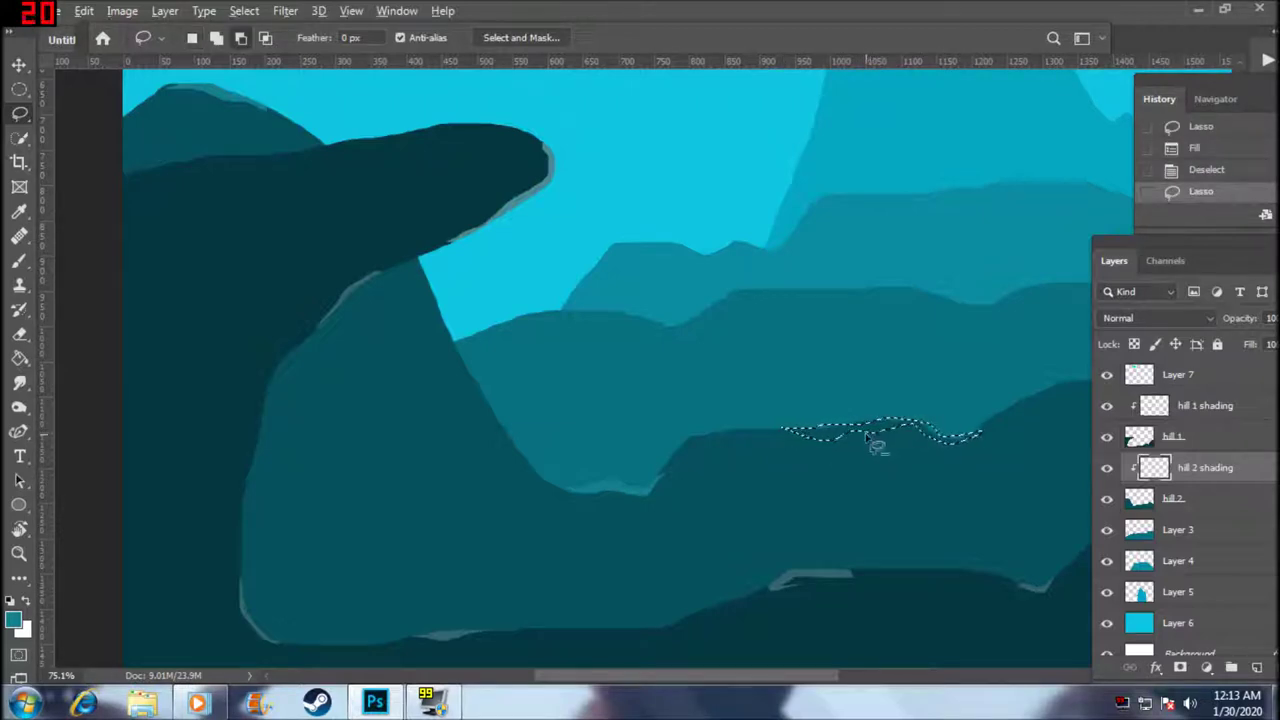
pyautogui.hotkey('alt', 'BackSpace')
pyautogui.hotkey('ctrl', 'd')
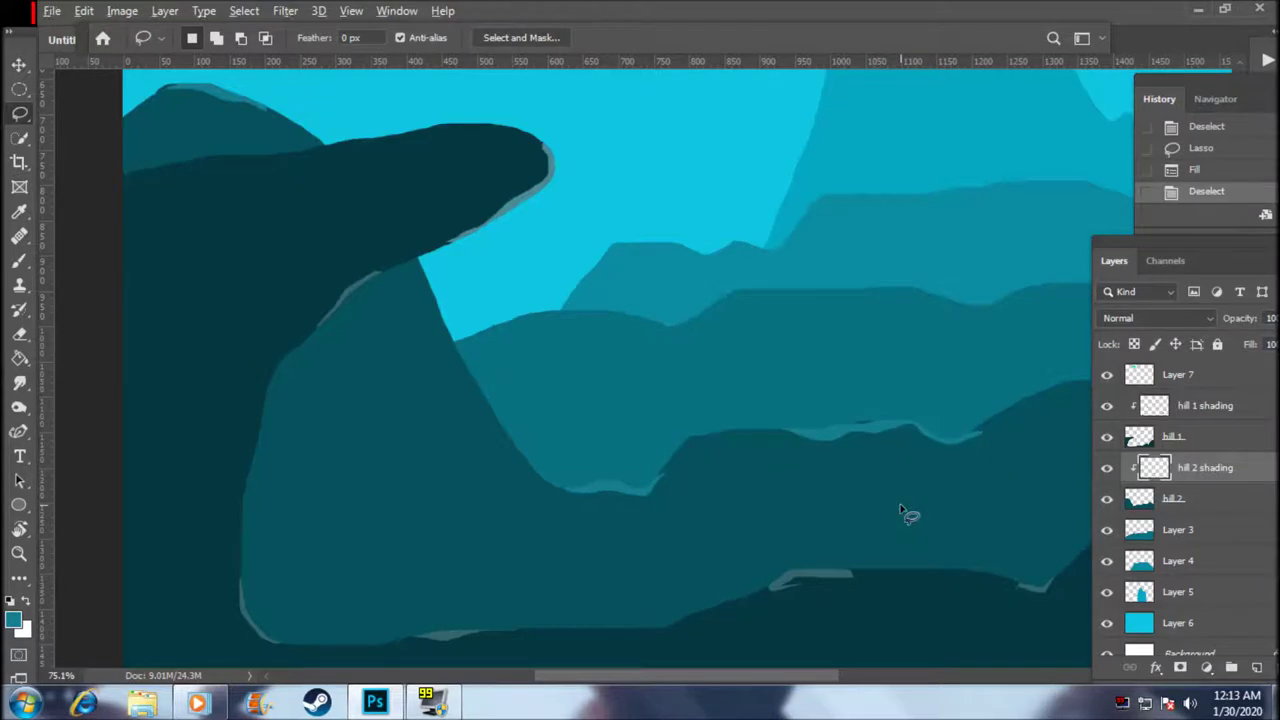
pyautogui.scroll(-3, 905, 515)
pyautogui.scroll(-1, 905, 515)
# - Fill two lighter-teal highlight strips along the dark hill's peak ridge
pyautogui.scroll(2, 951, 511)
pyautogui.scroll(2, 940, 475)
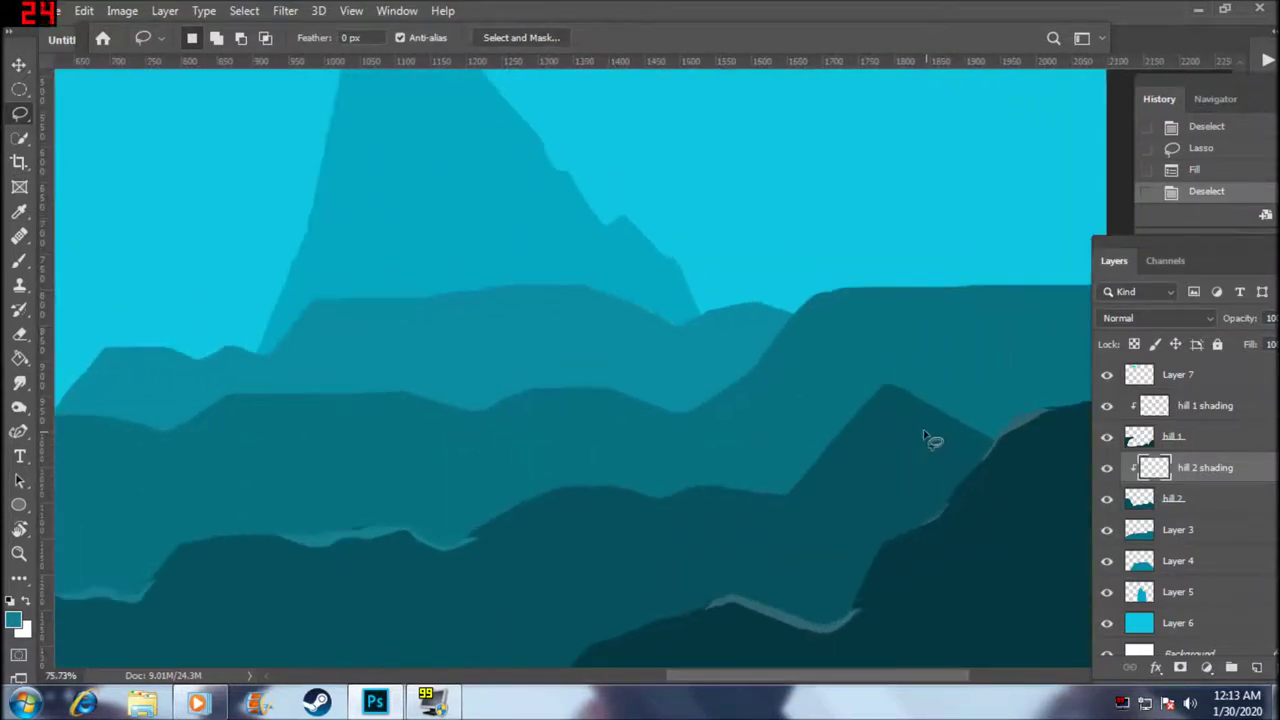
pyautogui.scroll(2, 905, 410)
pyautogui.moveTo(880, 379)
pyautogui.mouseDown()
pyautogui.moveTo(815, 453)
pyautogui.moveTo(880, 379)
pyautogui.mouseUp()
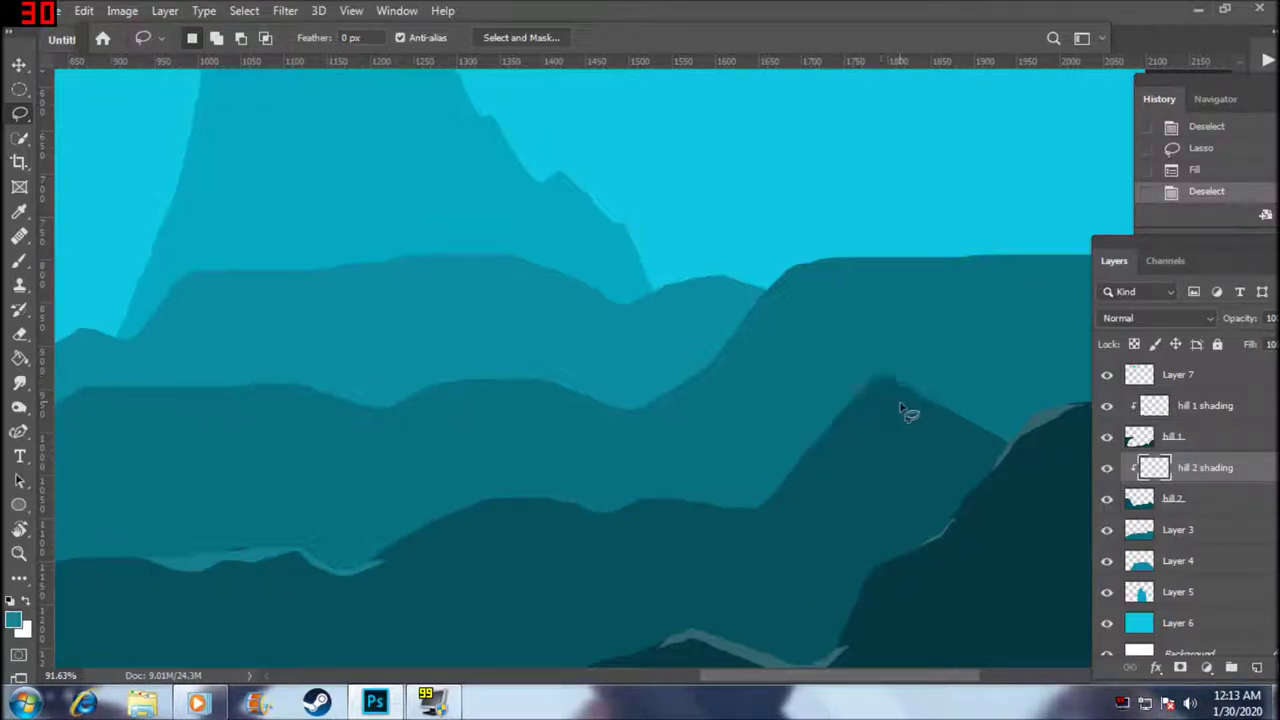
pyautogui.hotkey('alt', 'BackSpace')
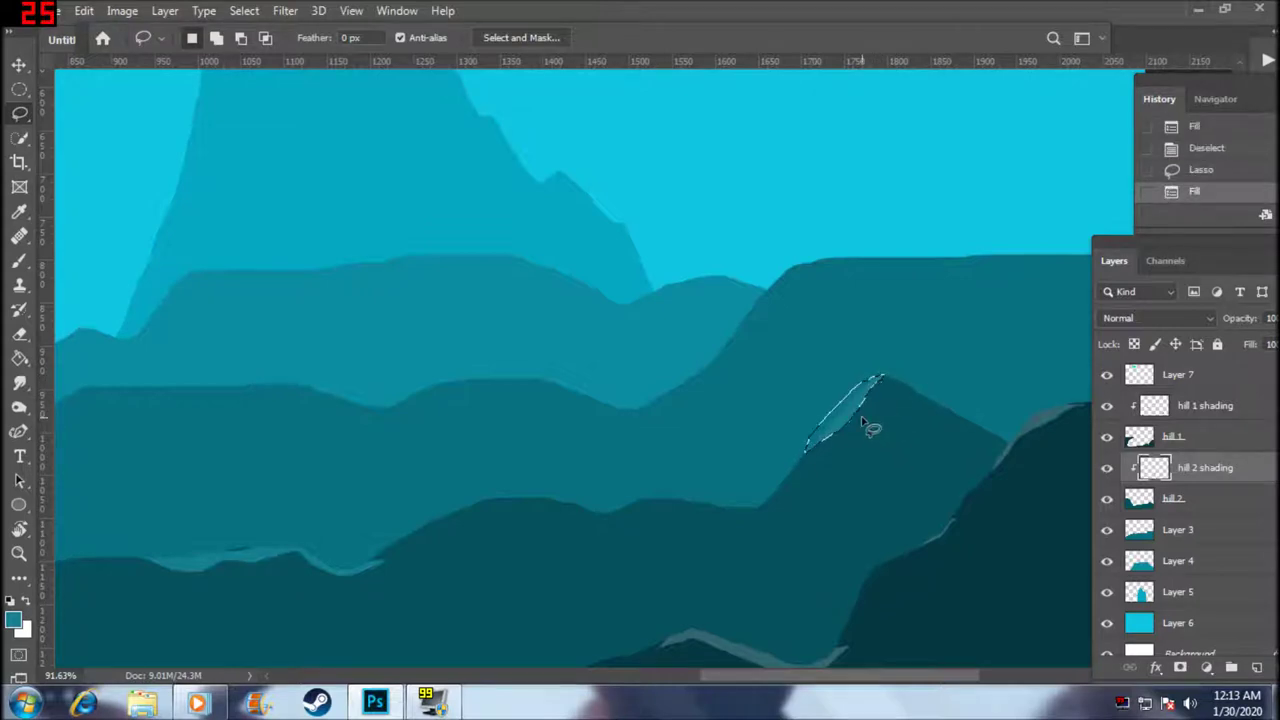
pyautogui.hotkey('ctrl', 'd')
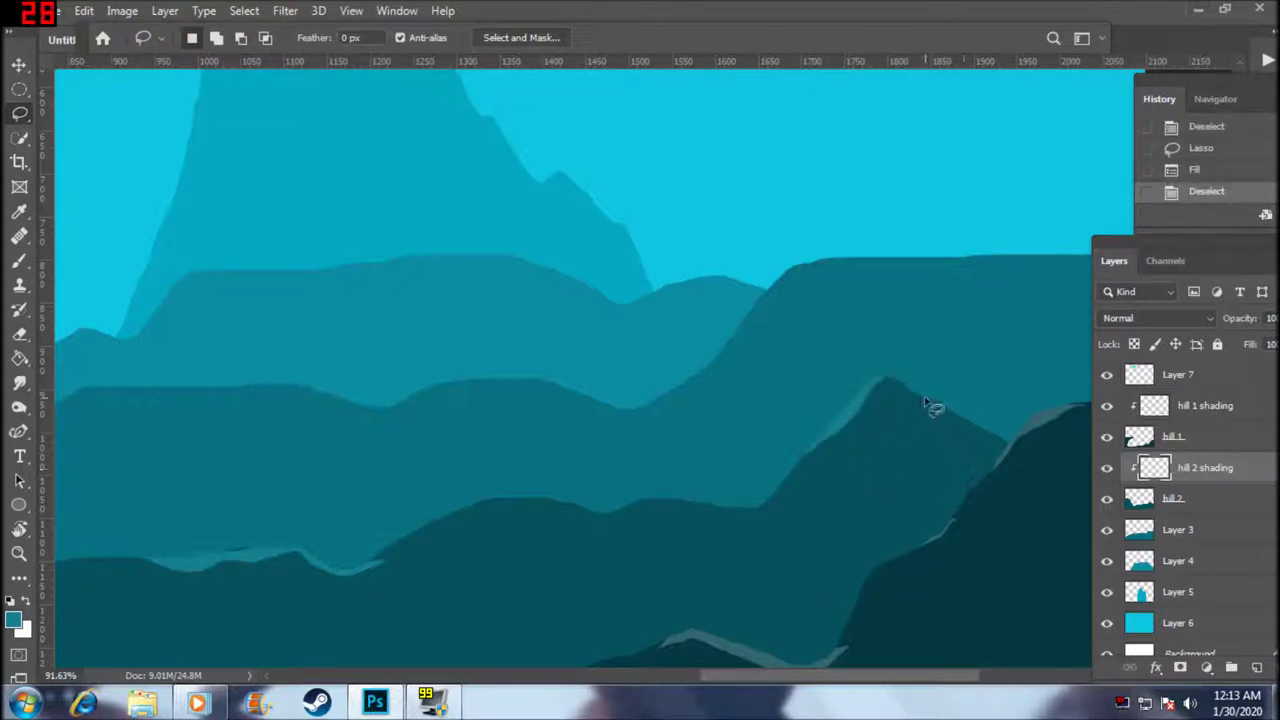
pyautogui.moveTo(922, 398); pyautogui.dragTo(969, 432)
pyautogui.moveTo(962, 420); pyautogui.dragTo(921, 399)
pyautogui.hotkey('alt', 'BackSpace')
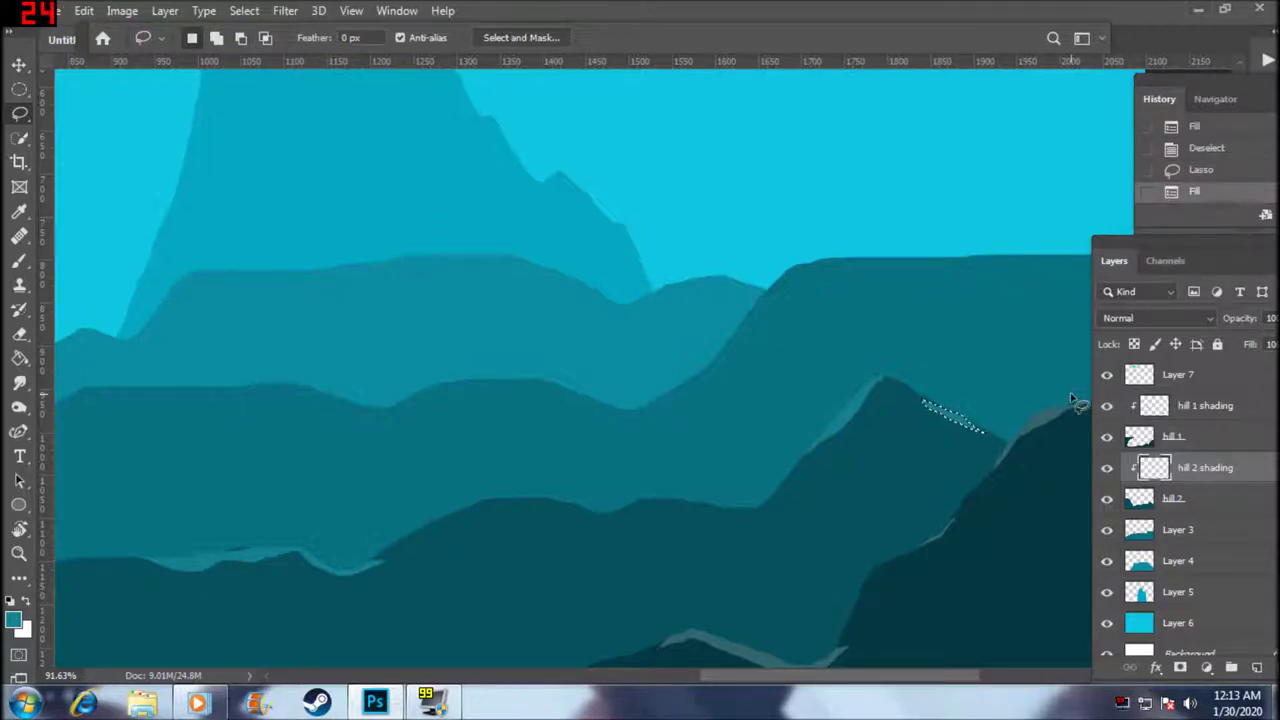
pyautogui.hotkey('ctrl', 'd')
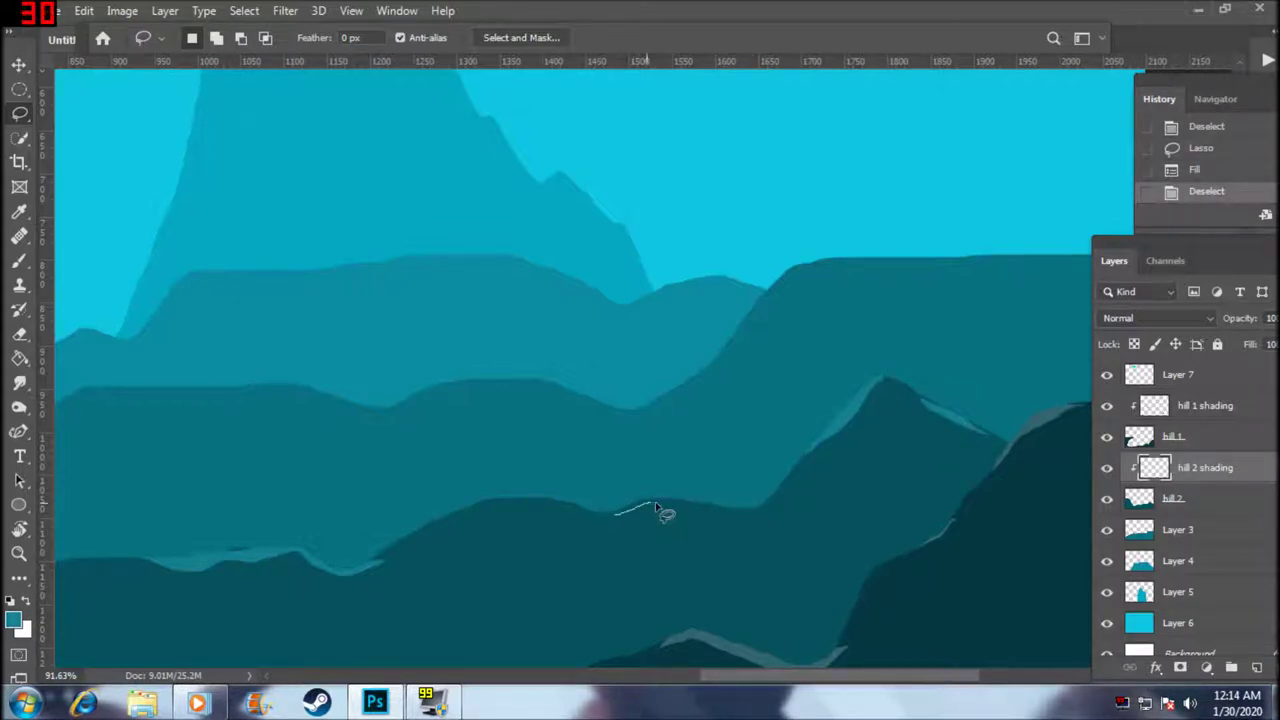
# - Add a lighter-teal highlight strip along the middle hill's top edge
pyautogui.moveTo(670, 503); pyautogui.dragTo(614, 514)
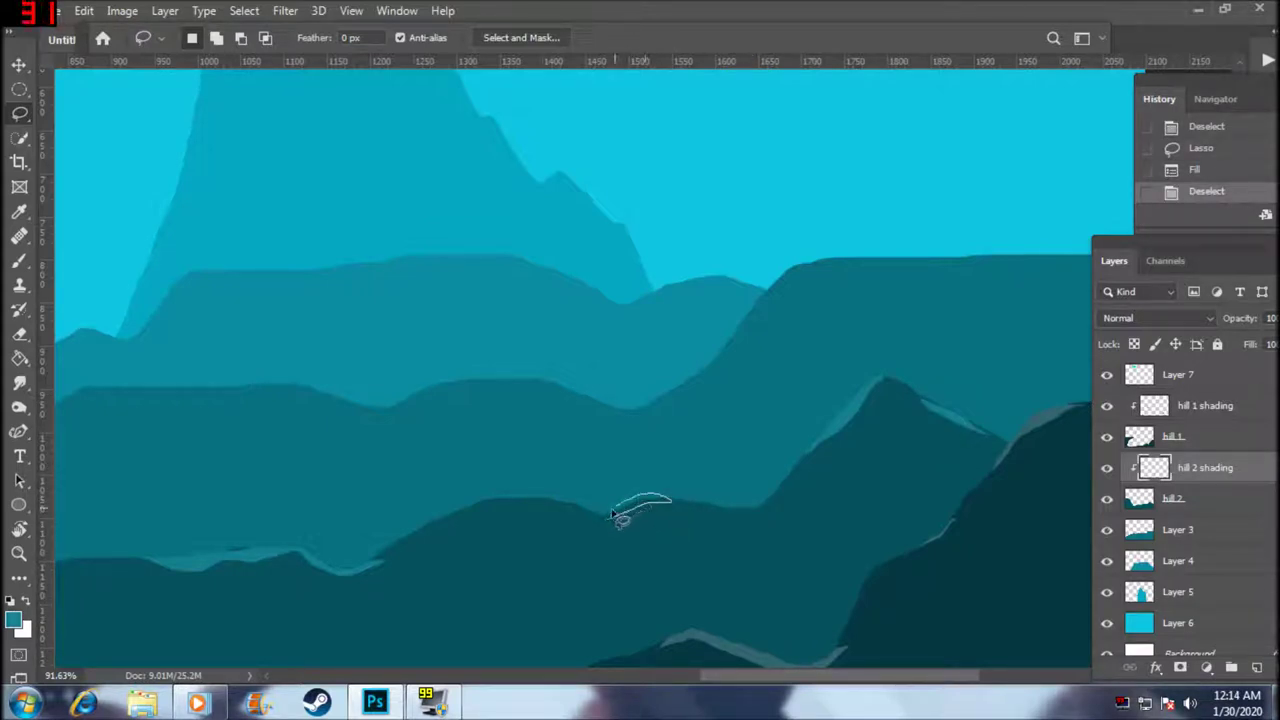
pyautogui.moveTo(604, 514); pyautogui.dragTo(624, 520)
pyautogui.press('z')
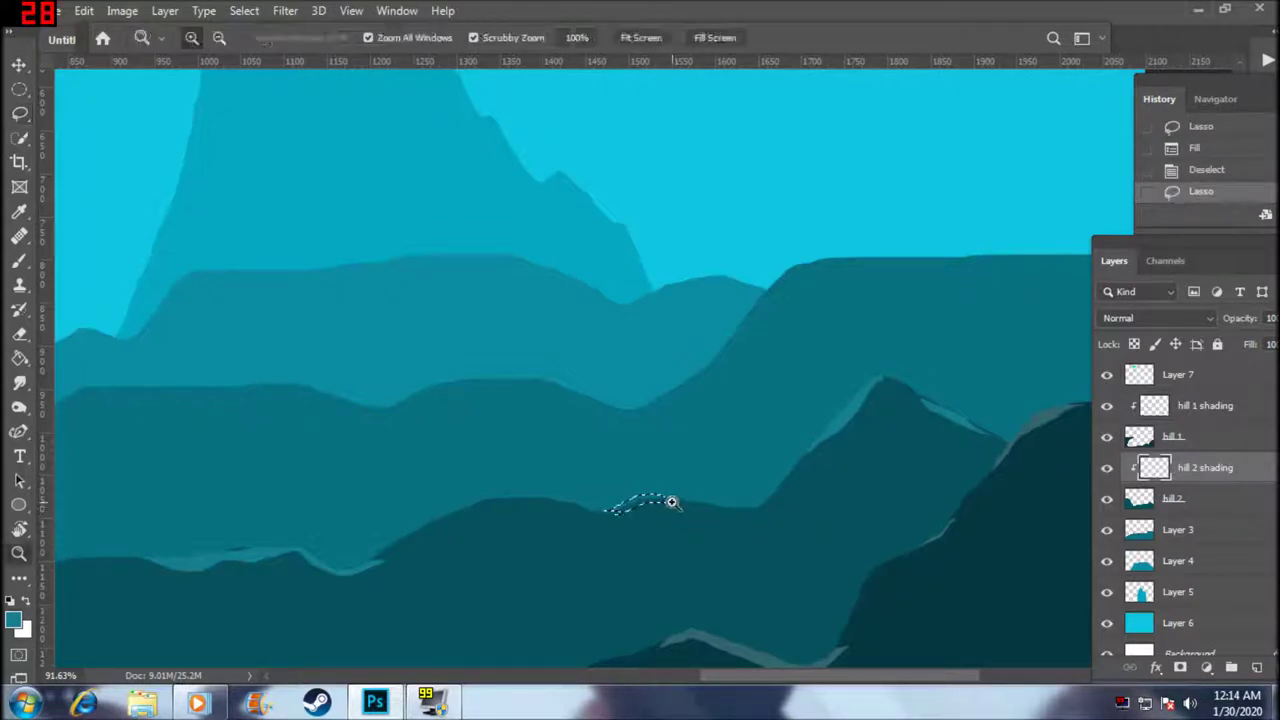
pyautogui.hotkey('ctrl', 'z')
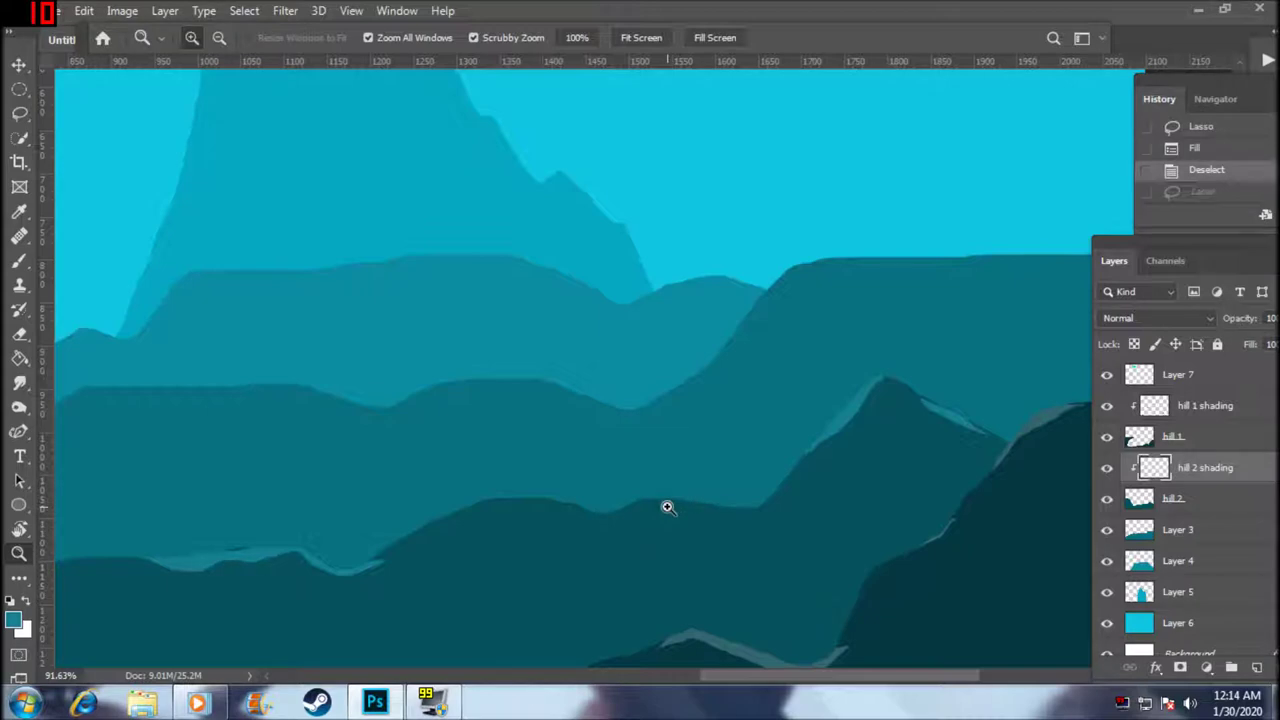
pyautogui.press('l')
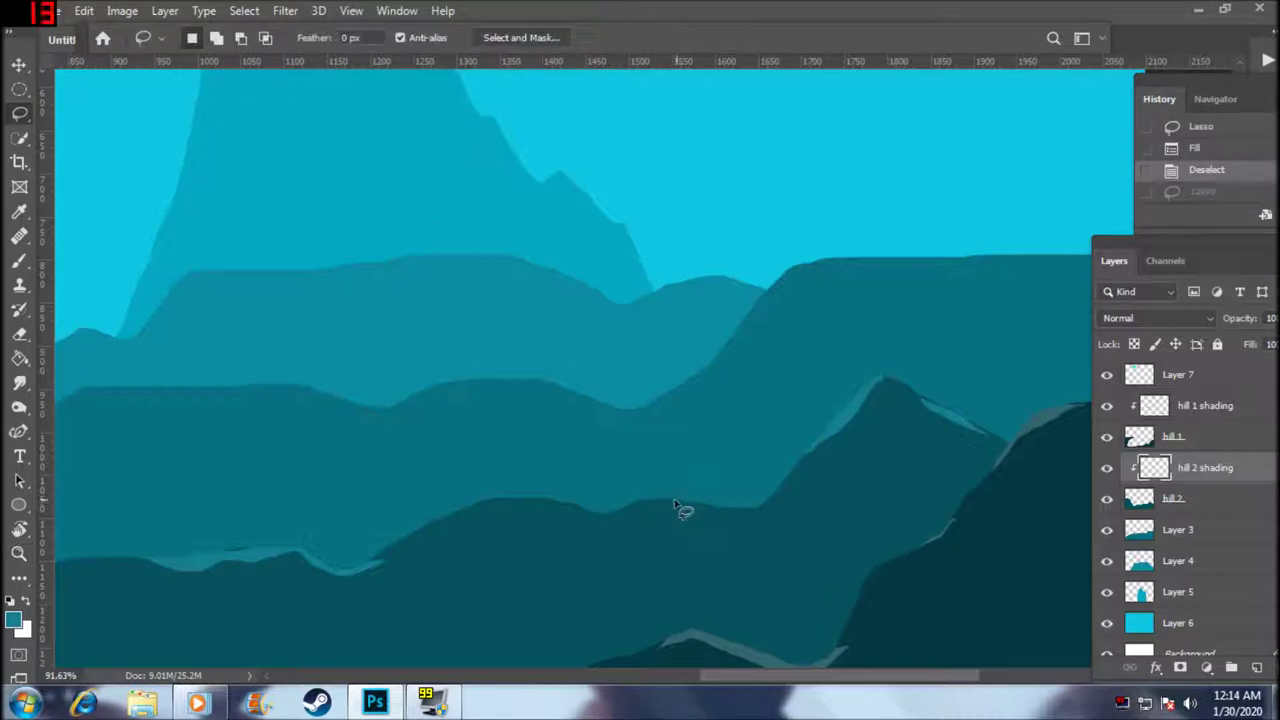
pyautogui.moveTo(631, 508); pyautogui.dragTo(615, 518)
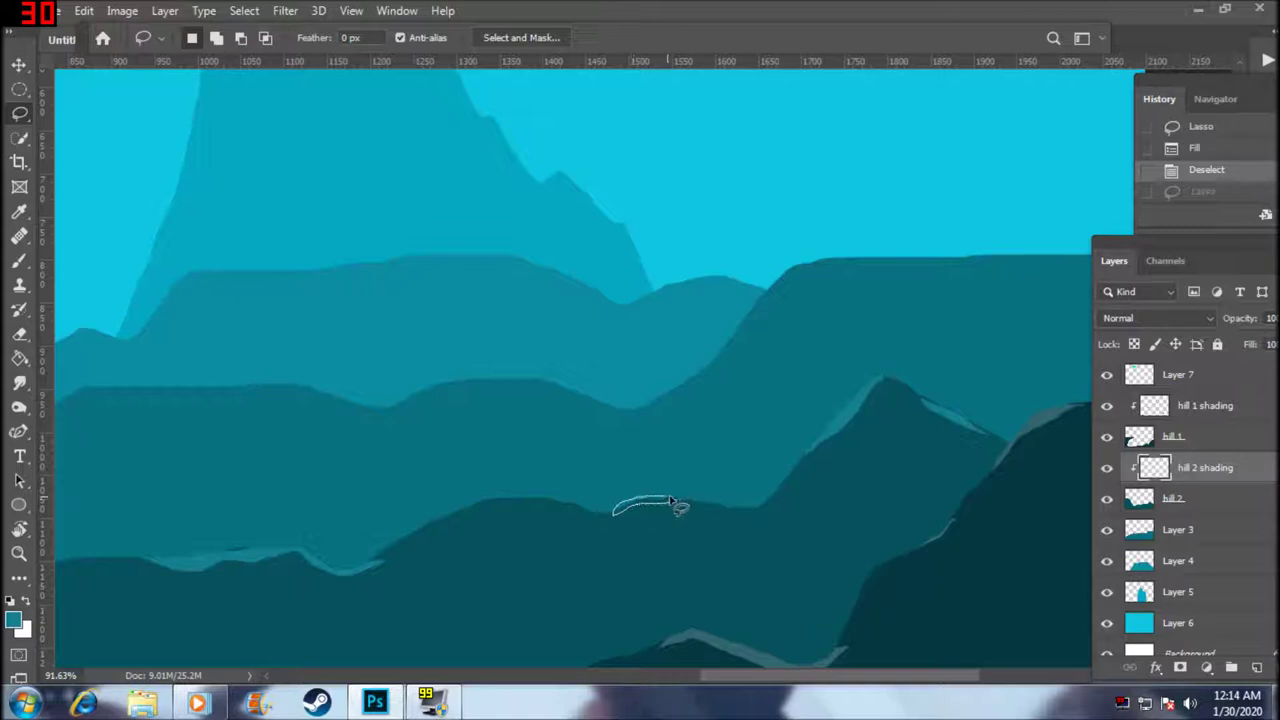
pyautogui.moveTo(628, 506); pyautogui.dragTo(748, 496)
pyautogui.hotkey('alt', 'BackSpace')
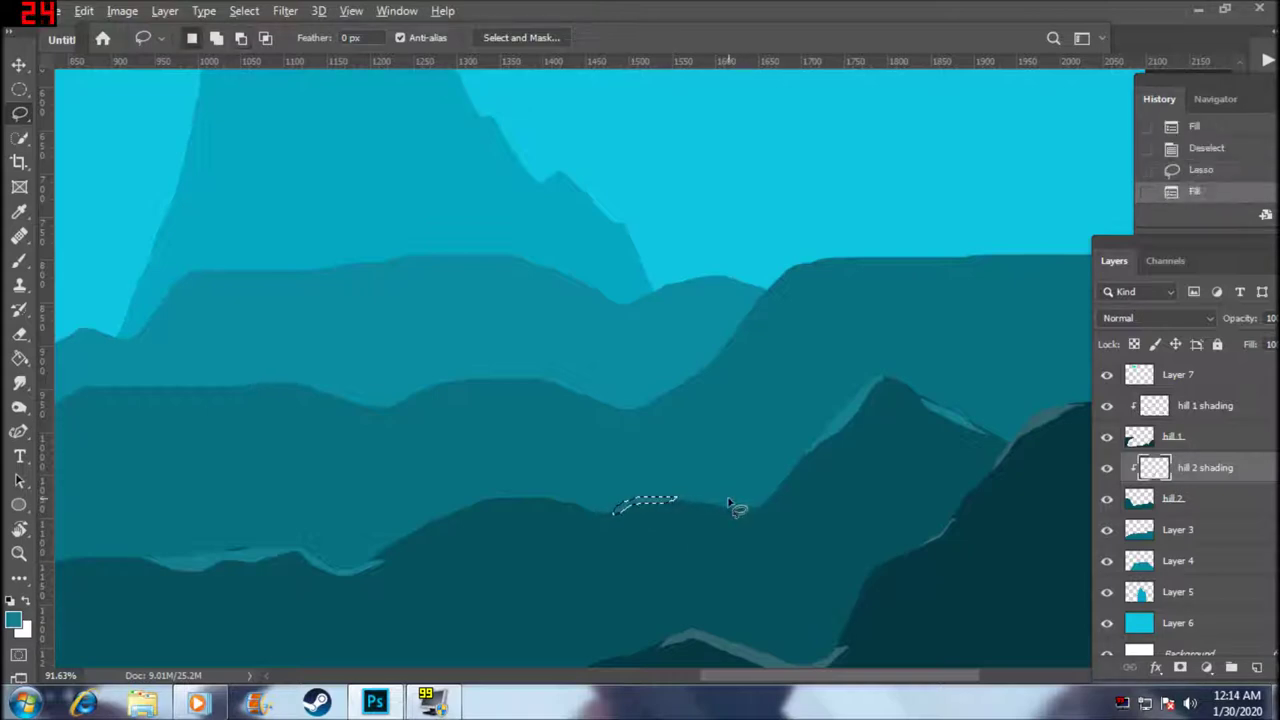
pyautogui.write('hill 3 shading')
pyautogui.hotkey('ctrl', 'd')
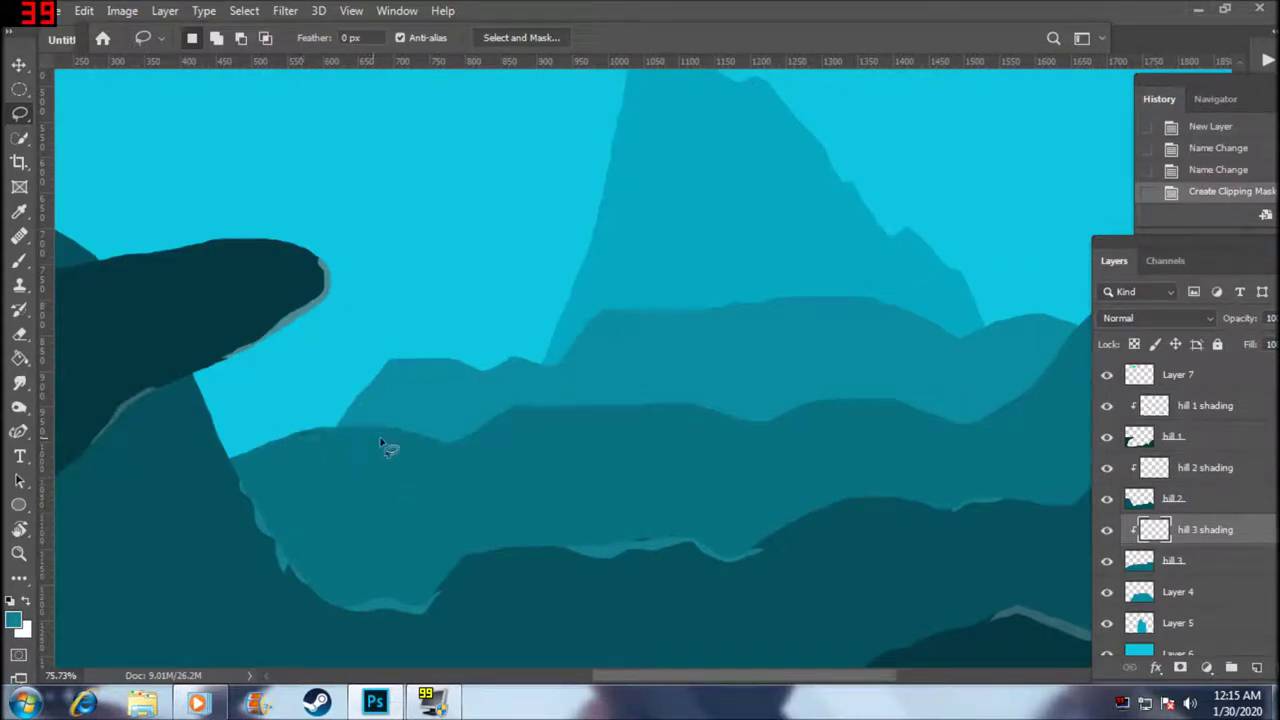
# - Fill a strip on the third hill's top edge with brighter teal 0c93a6
pyautogui.moveTo(305, 440)
pyautogui.mouseDown()
pyautogui.moveTo(397, 440)
pyautogui.moveTo(363, 426)
pyautogui.moveTo(278, 440)
pyautogui.moveTo(272, 458)
pyautogui.mouseUp()
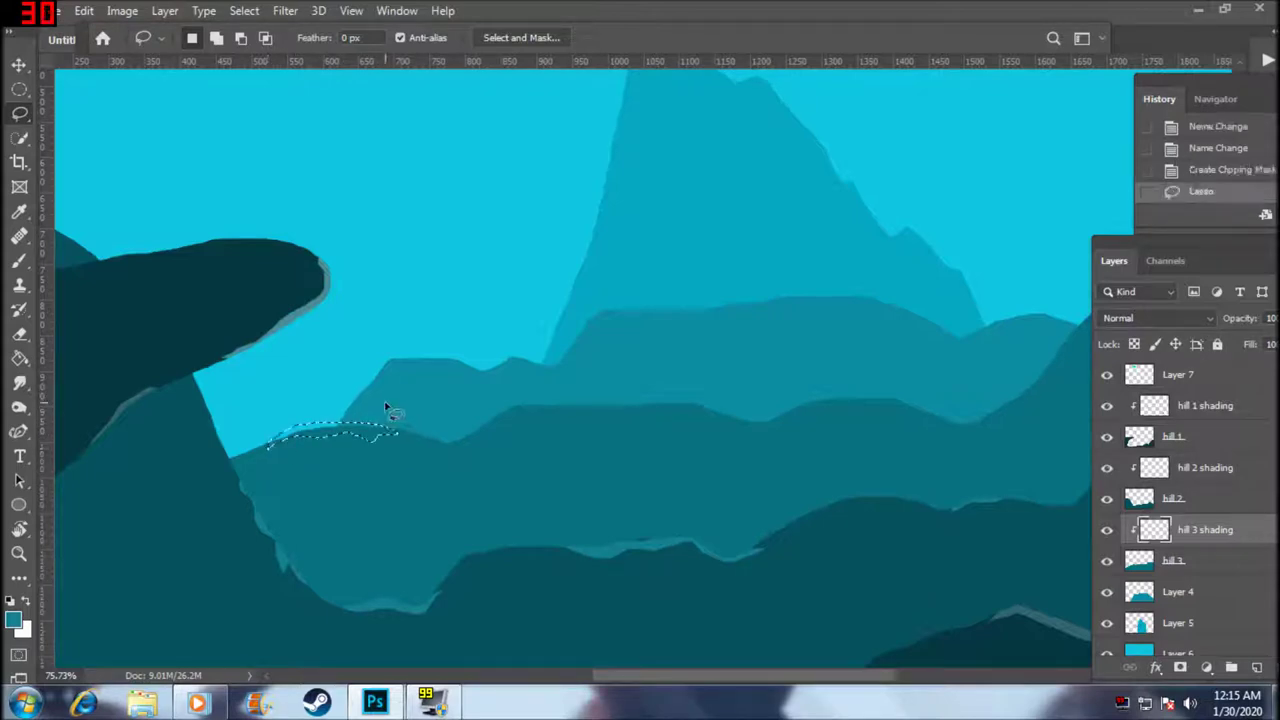
pyautogui.press('i')
pyautogui.click(288, 487)
pyautogui.click(14, 620)
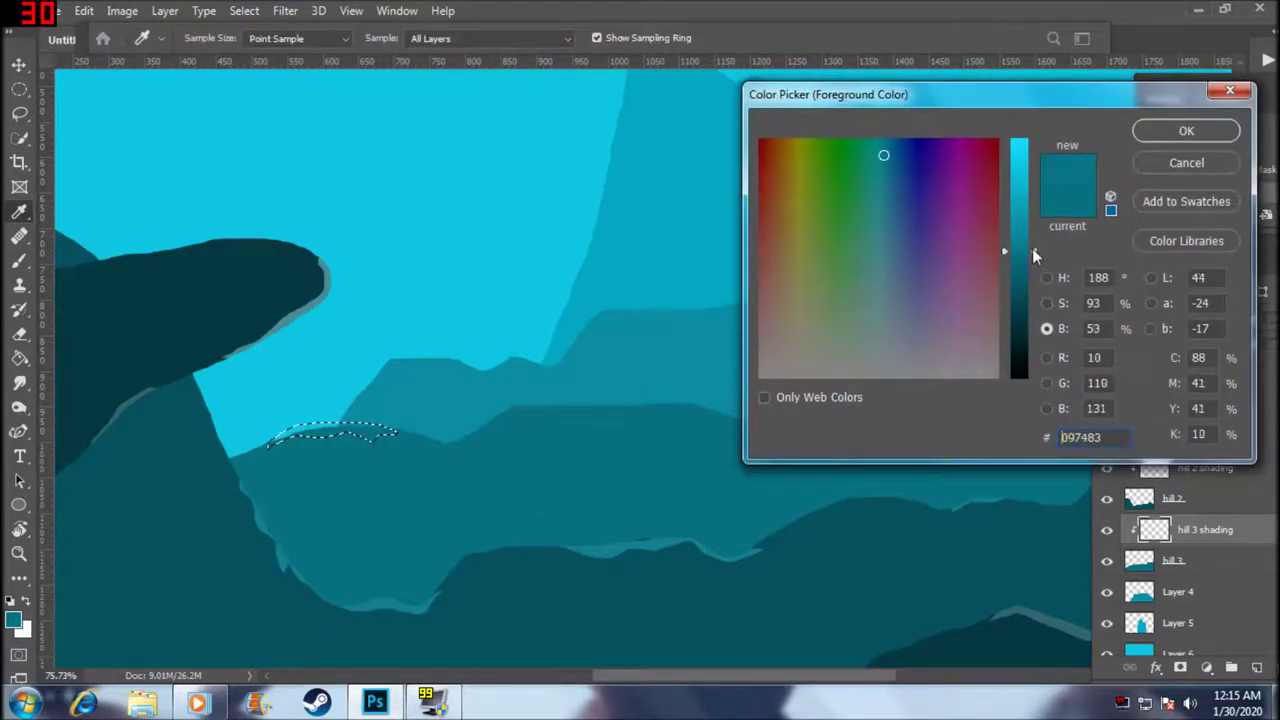
pyautogui.moveTo(1034, 255); pyautogui.dragTo(1034, 222)
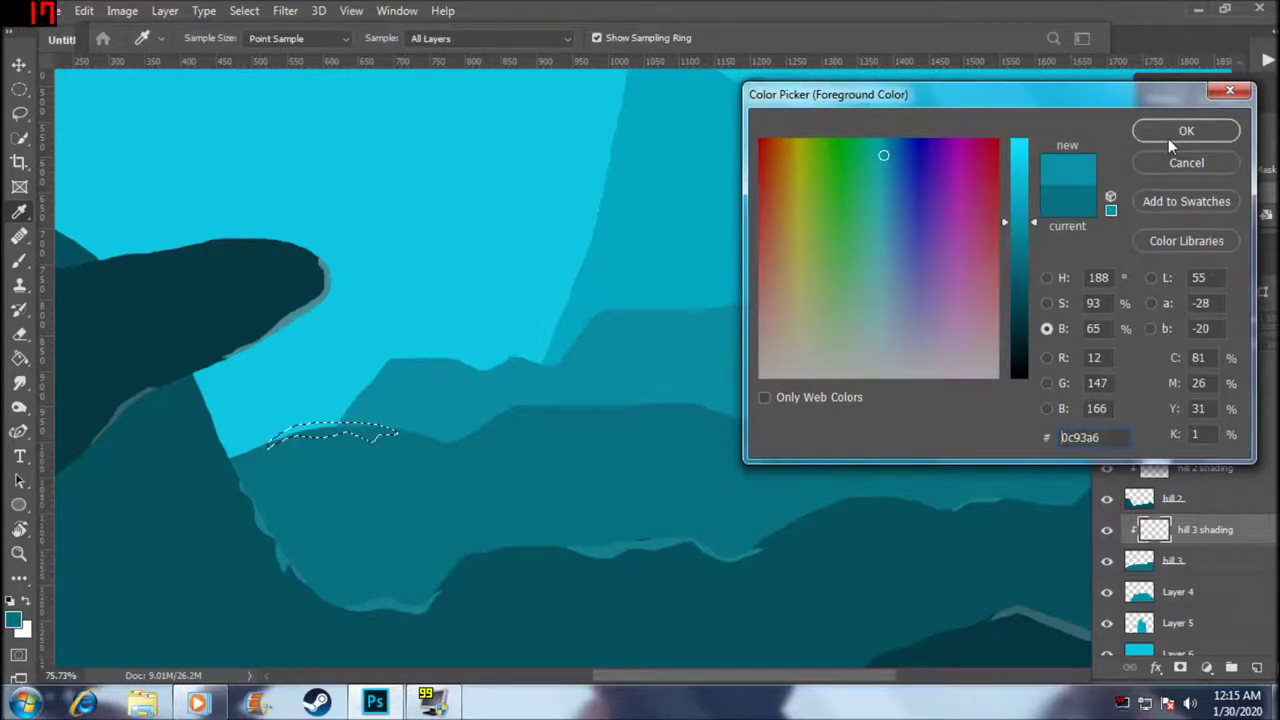
pyautogui.click(1172, 136)
pyautogui.press('b')
pyautogui.hotkey('alt', 'BackSpace')
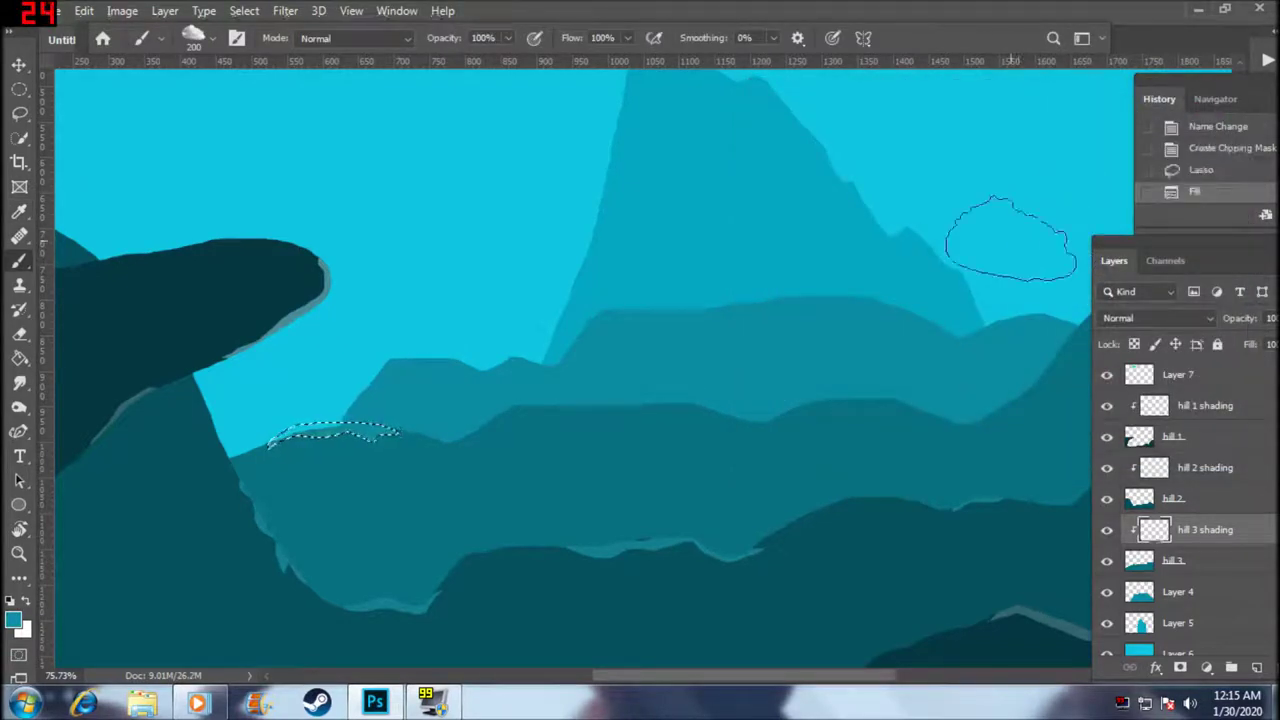
pyautogui.hotkey('ctrl', 'd')
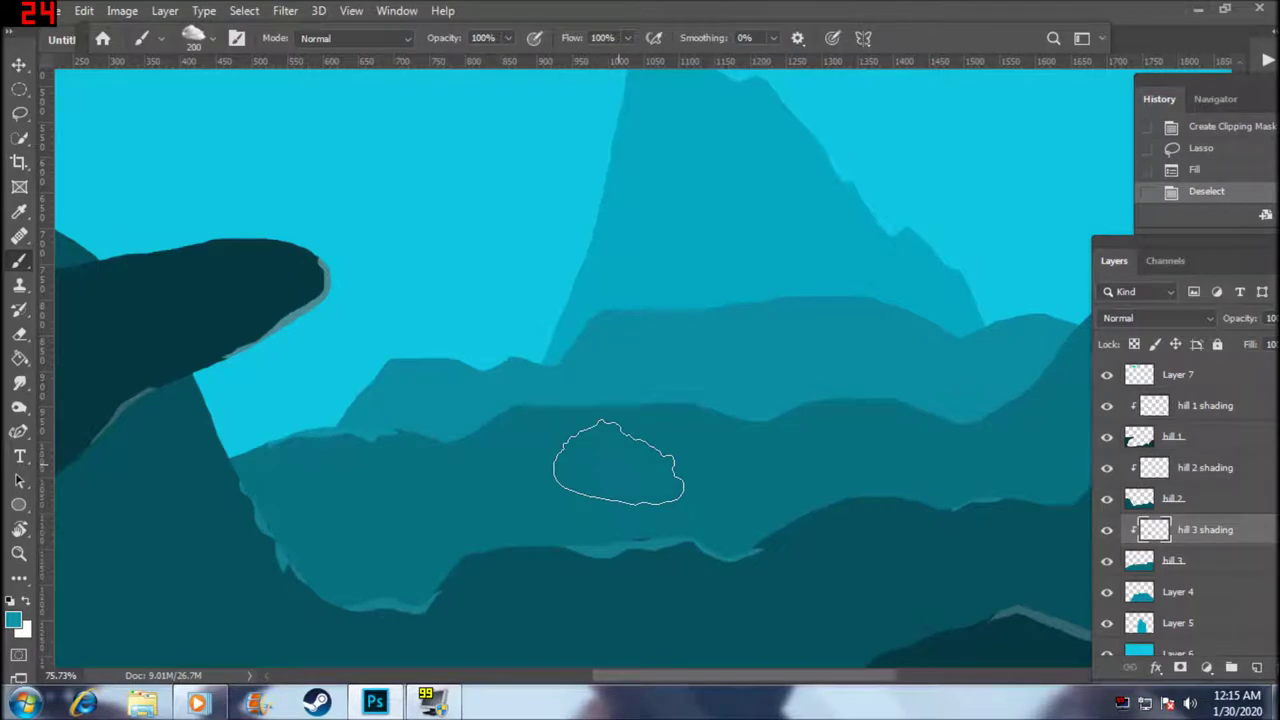
# - Add a small and a longer brighter-teal strip along the third hill's ridge
pyautogui.press('l')
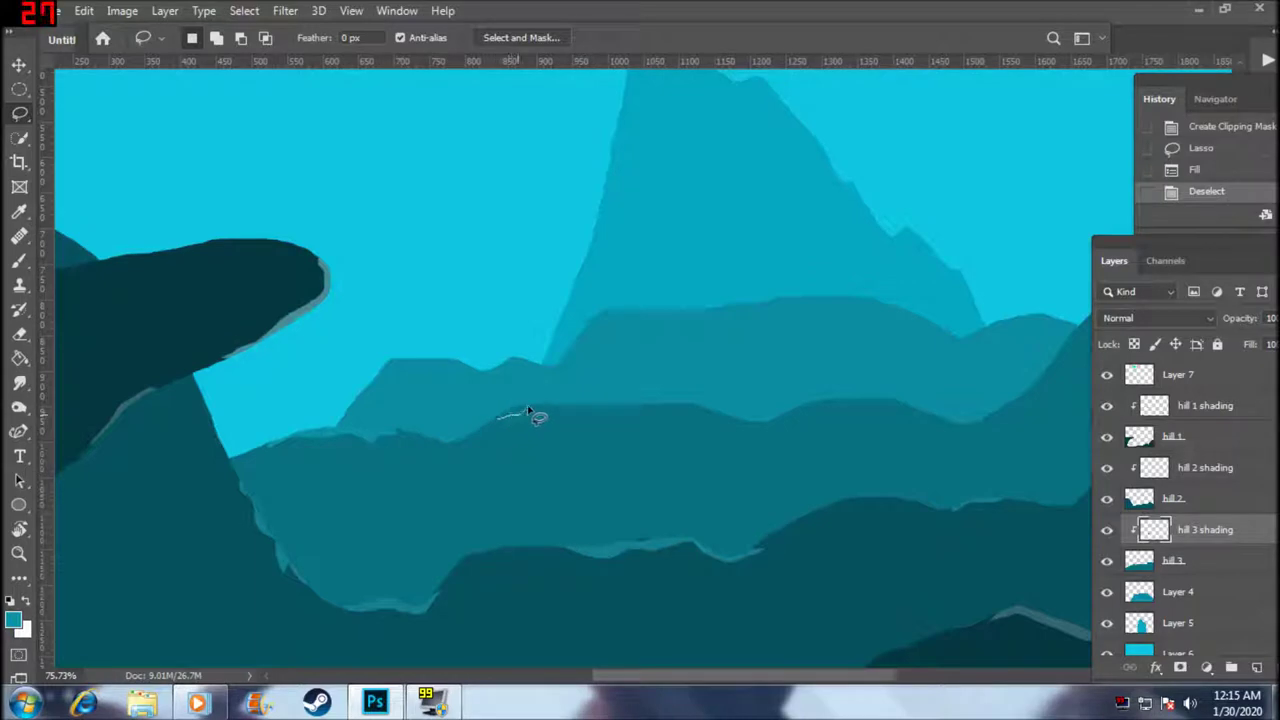
pyautogui.moveTo(533, 409); pyautogui.dragTo(510, 418)
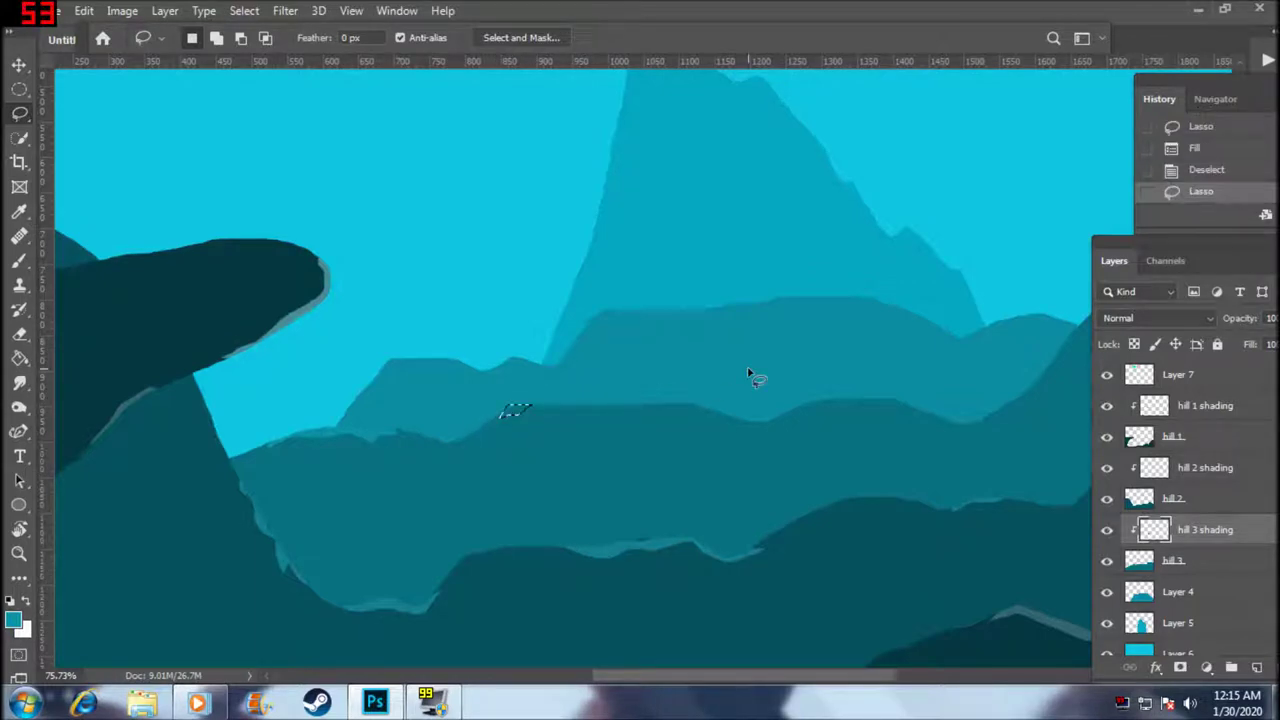
pyautogui.hotkey('alt', 'BackSpace')
pyautogui.hotkey('ctrl', 'd')
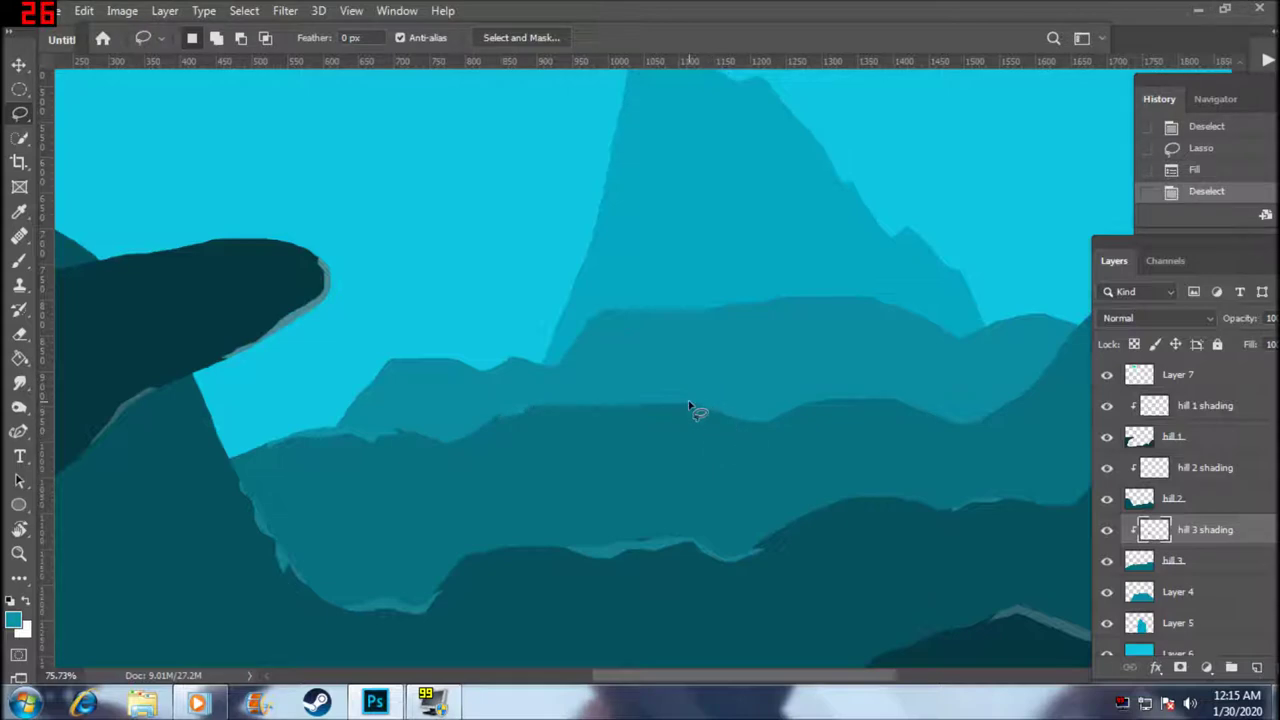
pyautogui.moveTo(704, 415)
pyautogui.mouseDown()
pyautogui.moveTo(755, 431)
pyautogui.moveTo(800, 414)
pyautogui.moveTo(771, 428)
pyautogui.moveTo(688, 404)
pyautogui.mouseUp()
pyautogui.hotkey('alt', 'BackSpace')
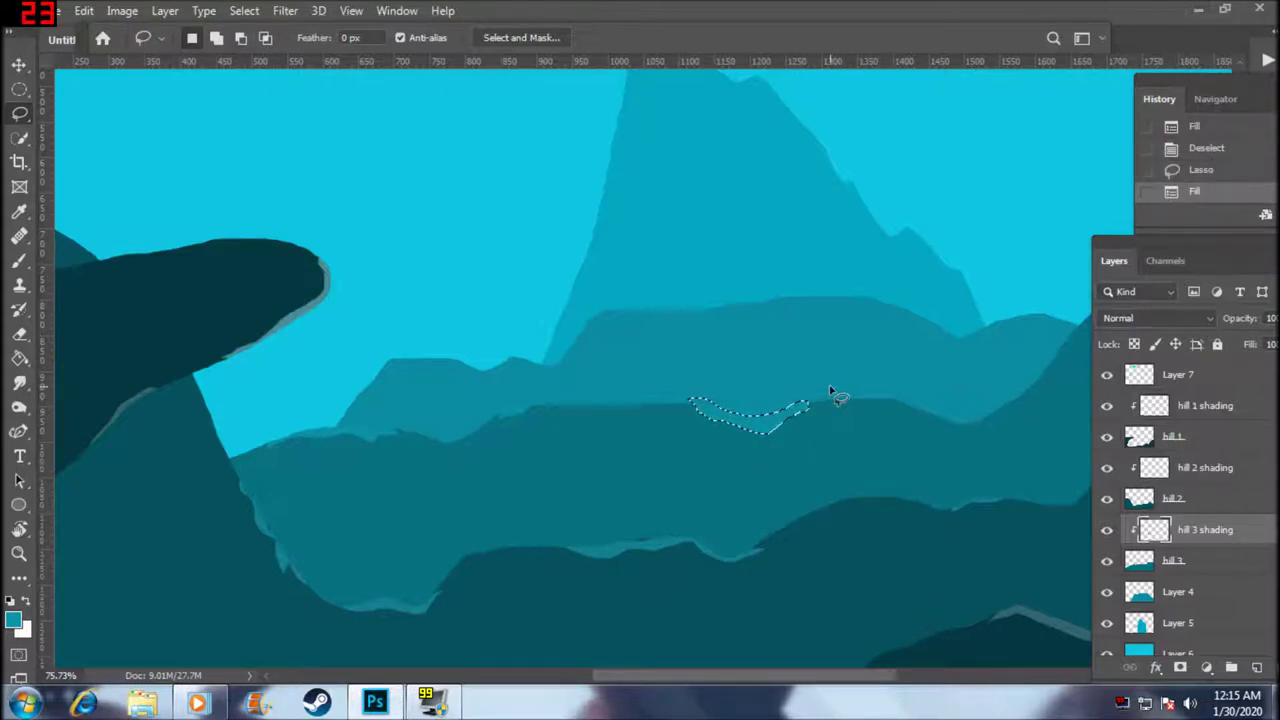
pyautogui.hotkey('ctrl', 'd')
pyautogui.hotkey('ctrl', 'z')
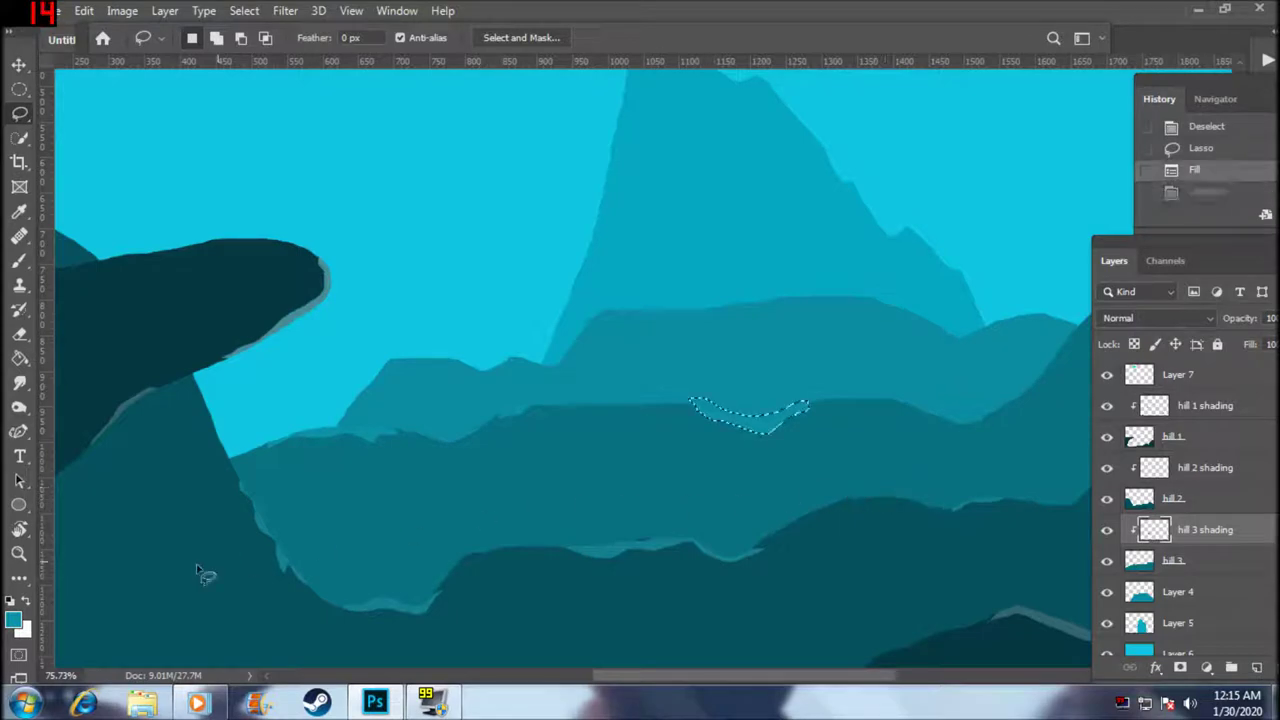
# - Refill the current strip with a darker teal foreground colour, 0a8495
pyautogui.click(13, 620)
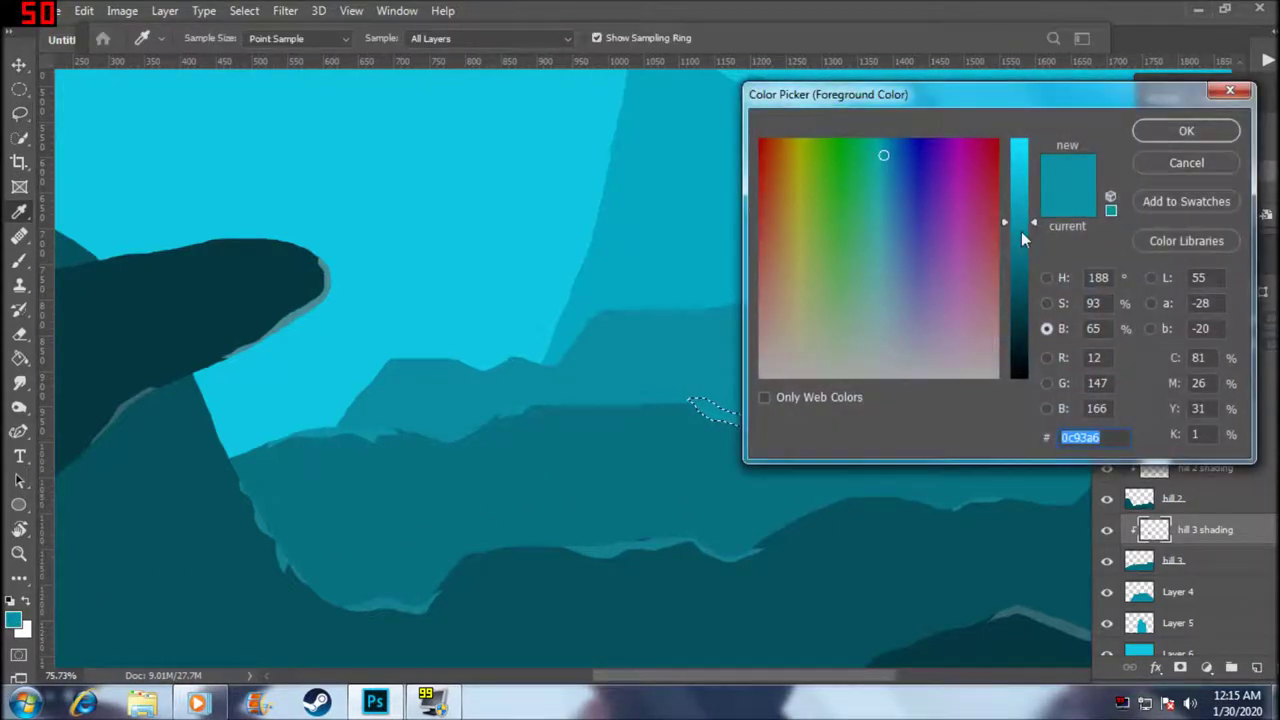
pyautogui.moveTo(1029, 225); pyautogui.dragTo(1030, 237)
pyautogui.click(1183, 135)
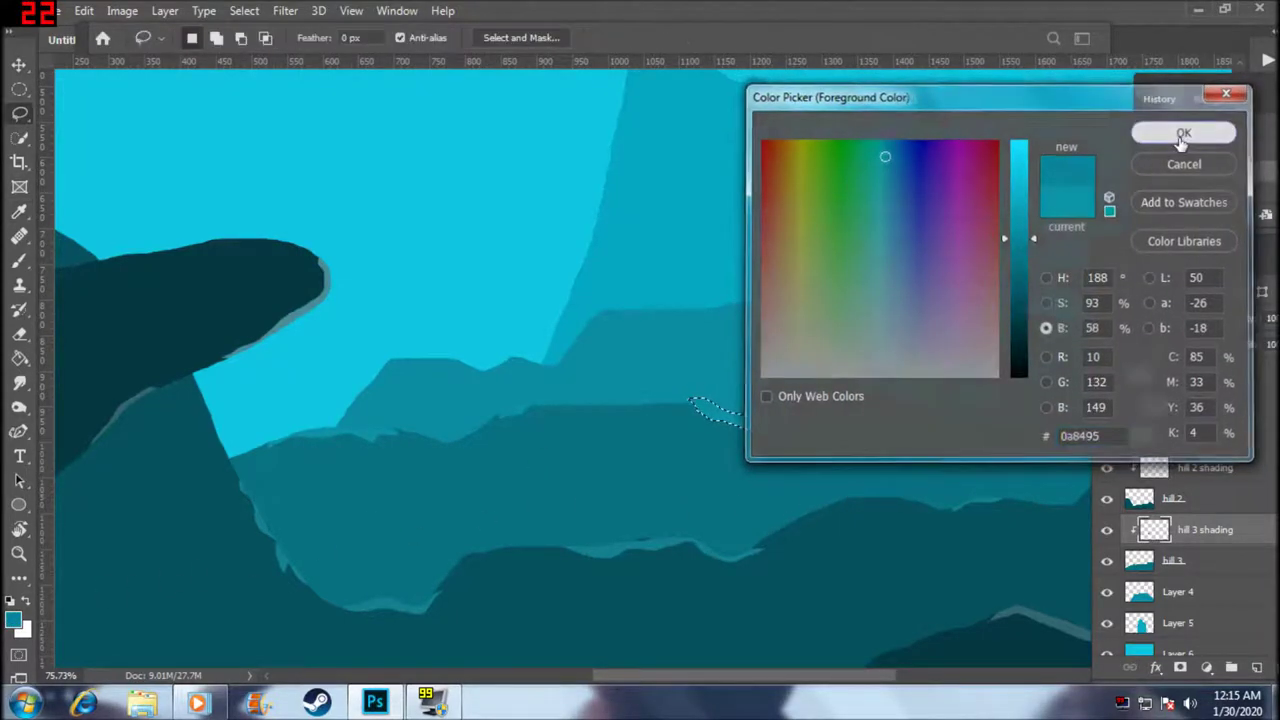
pyautogui.hotkey('alt', 'BackSpace')
pyautogui.hotkey('ctrl', 'd')
# - Lasso and fill a lighter teal strip down the far hill's slope, then undo it
pyautogui.scroll(-2, 848, 491)
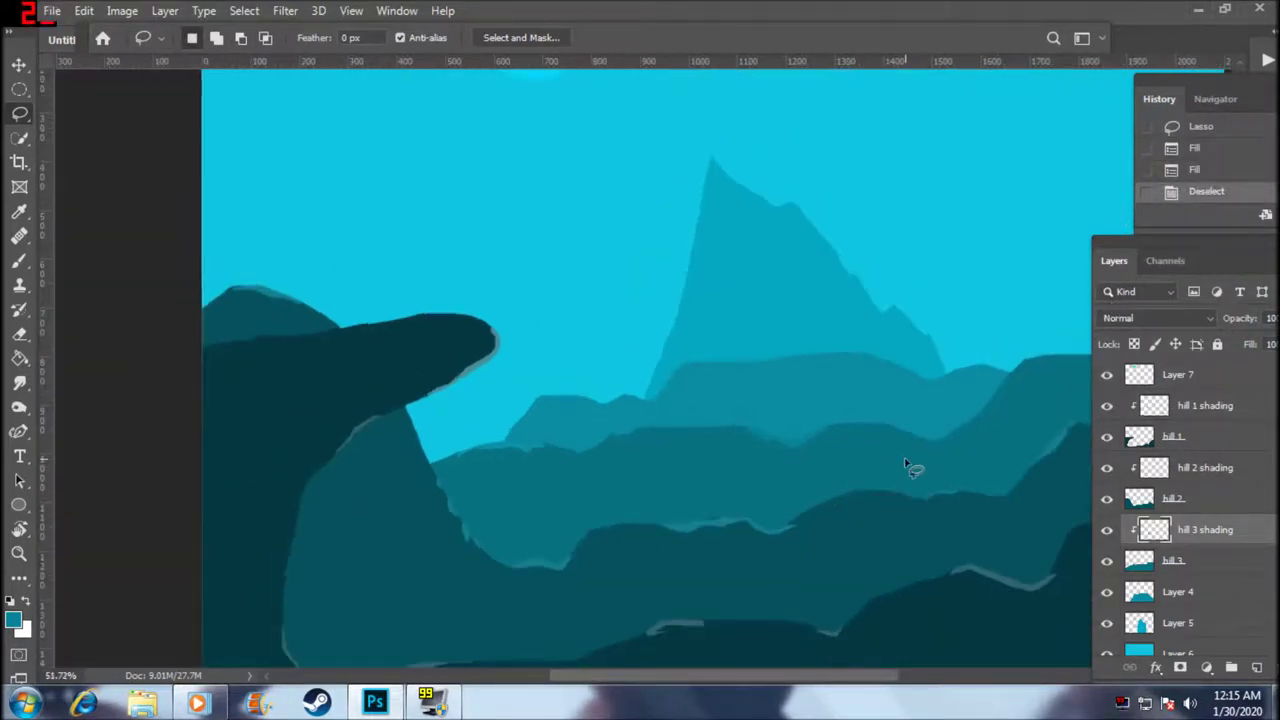
pyautogui.scroll(-2, 905, 465)
pyautogui.scroll(2, 886, 449)
pyautogui.scroll(1, 880, 443)
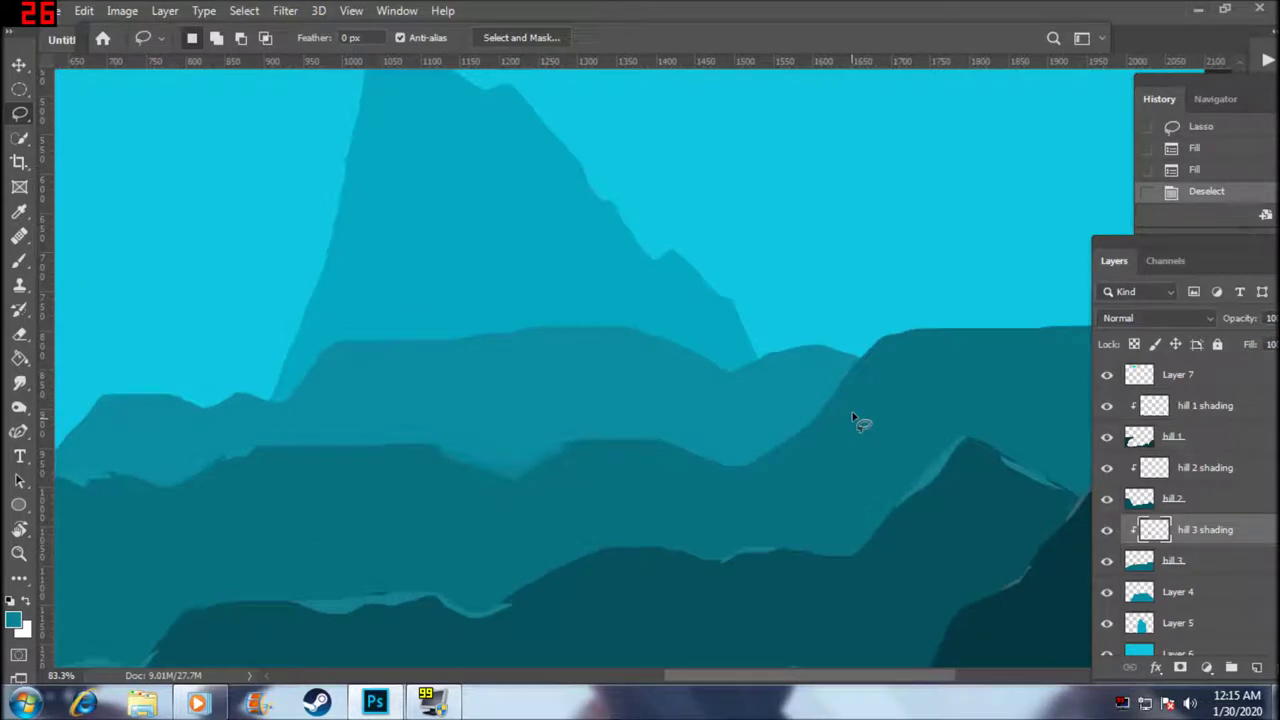
pyautogui.moveTo(905, 338)
pyautogui.mouseDown()
pyautogui.moveTo(796, 448)
pyautogui.moveTo(719, 475)
pyautogui.moveTo(814, 417)
pyautogui.moveTo(879, 345)
pyautogui.moveTo(919, 332)
pyautogui.moveTo(896, 335)
pyautogui.mouseUp()
pyautogui.hotkey('alt', 'BackSpace')
pyautogui.hotkey('ctrl', 'd')
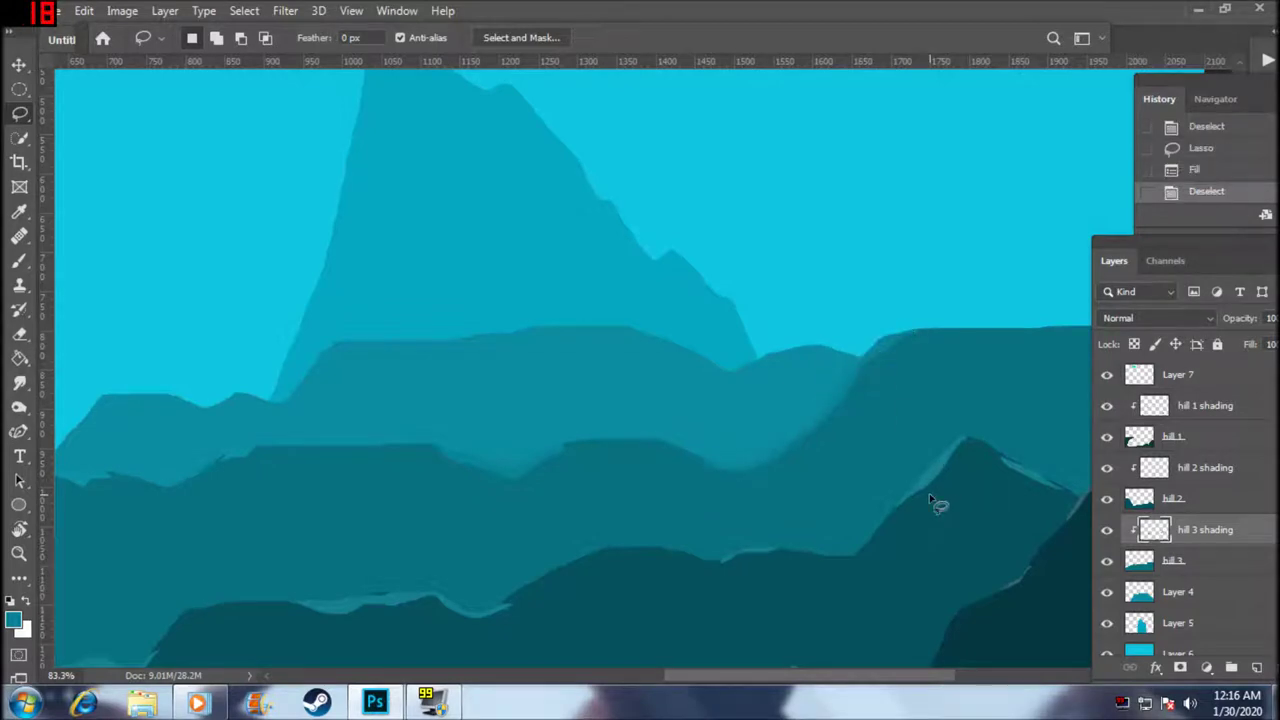
pyautogui.hotkey('ctrl', 'z')
pyautogui.hotkey('ctrl', 'z')
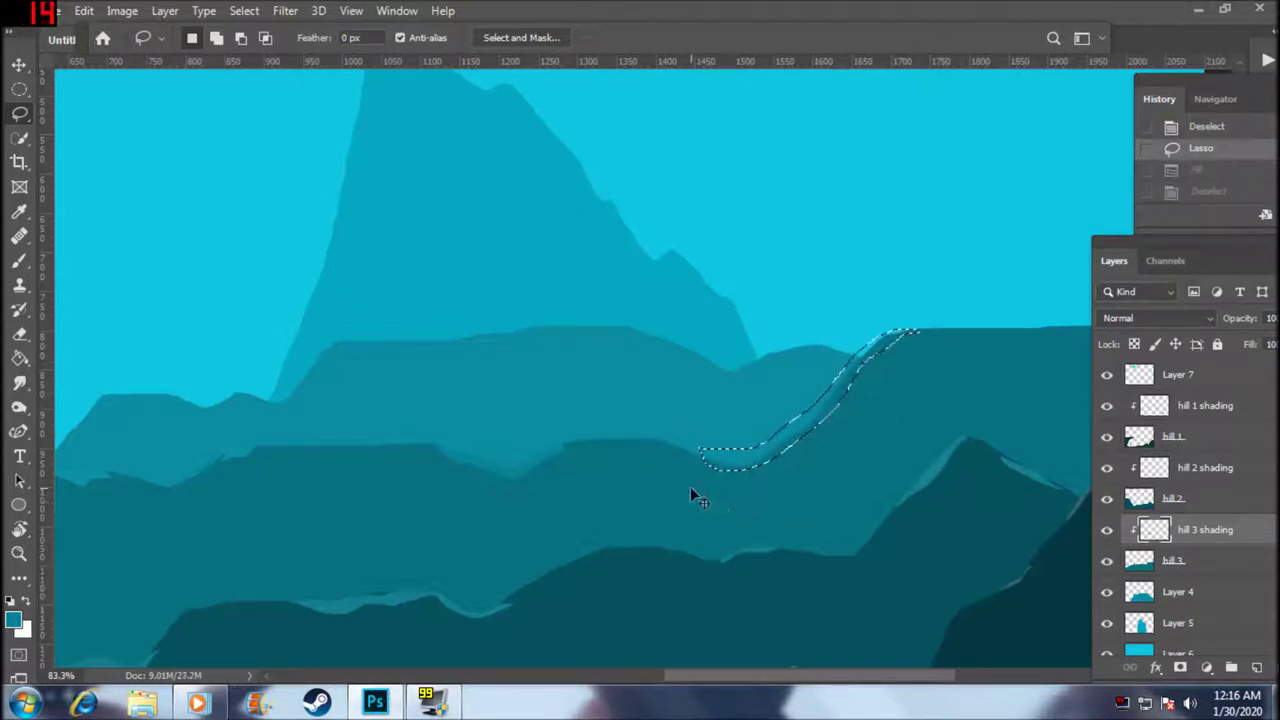
pyautogui.hotkey('ctrl', 'z')
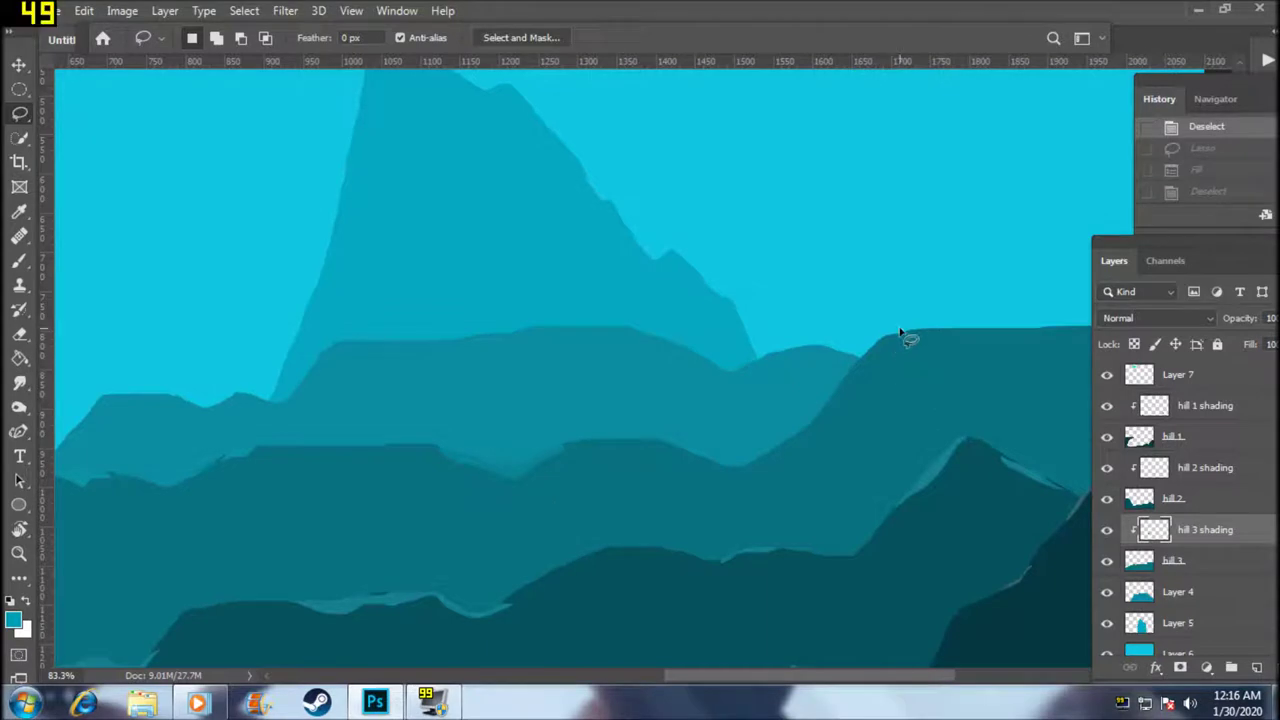
# - Redraw the far hill's slope strip and fill it with lighter teal
pyautogui.moveTo(906, 337); pyautogui.dragTo(853, 397)
pyautogui.moveTo(818, 440)
pyautogui.mouseDown()
pyautogui.moveTo(791, 466)
pyautogui.moveTo(743, 474)
pyautogui.moveTo(729, 457)
pyautogui.moveTo(780, 437)
pyautogui.moveTo(860, 339)
pyautogui.moveTo(897, 331)
pyautogui.moveTo(906, 360)
pyautogui.mouseUp()
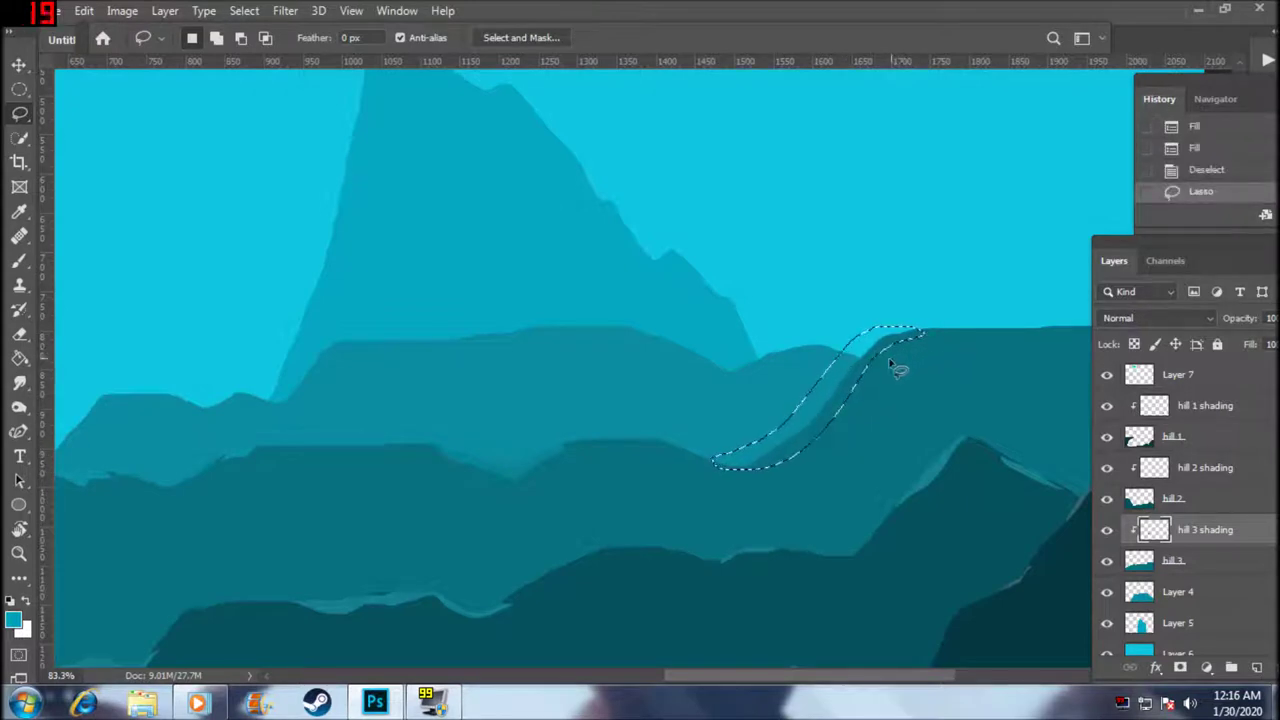
pyautogui.hotkey('alt', 'BackSpace')
pyautogui.hotkey('ctrl', 'd')
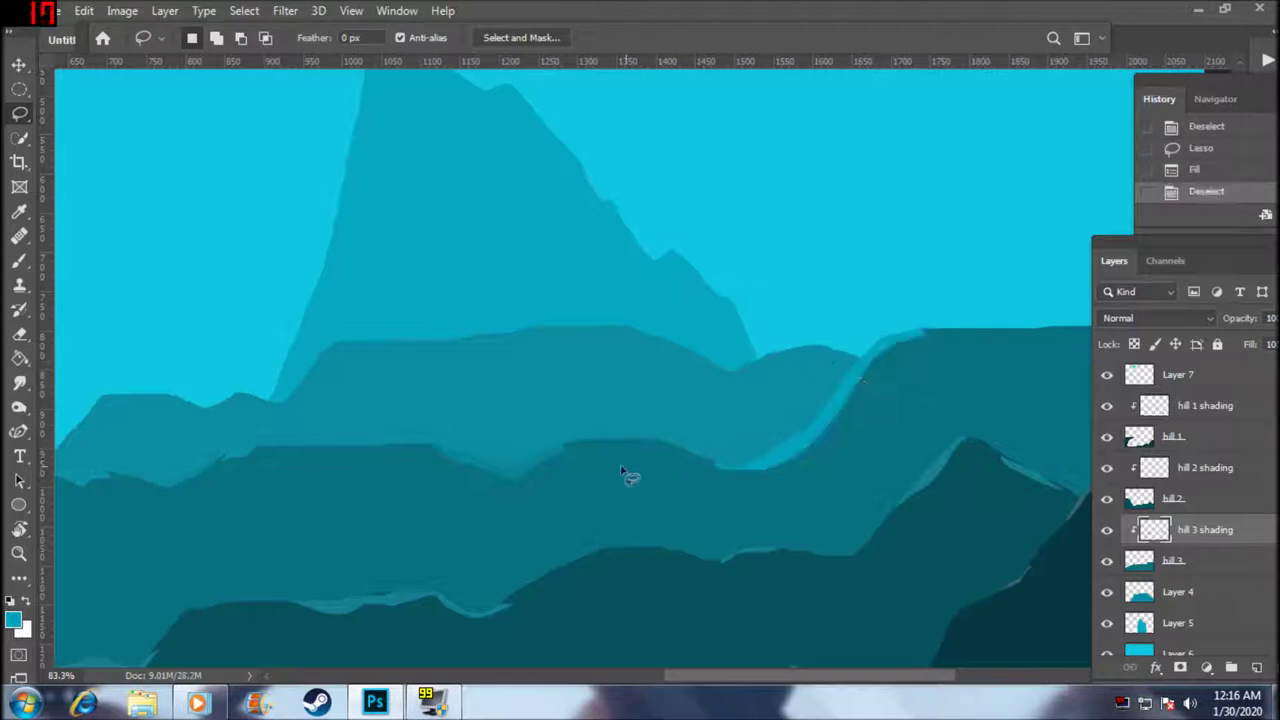
# - Add a light cyan highlight strip along the hill's top edge
pyautogui.scroll(-2, 629, 477)
pyautogui.scroll(-2, 586, 477)
pyautogui.scroll(2, 717, 472)
pyautogui.scroll(2, 717, 469)
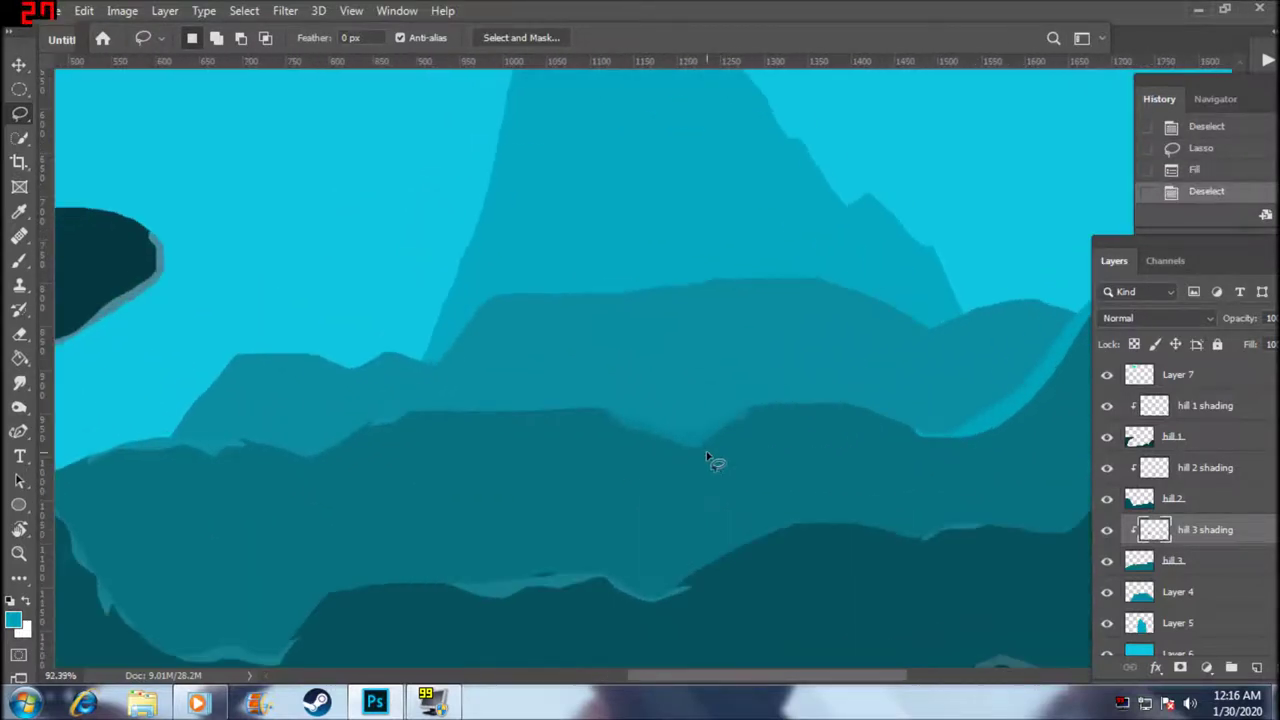
pyautogui.scroll(3, 714, 457)
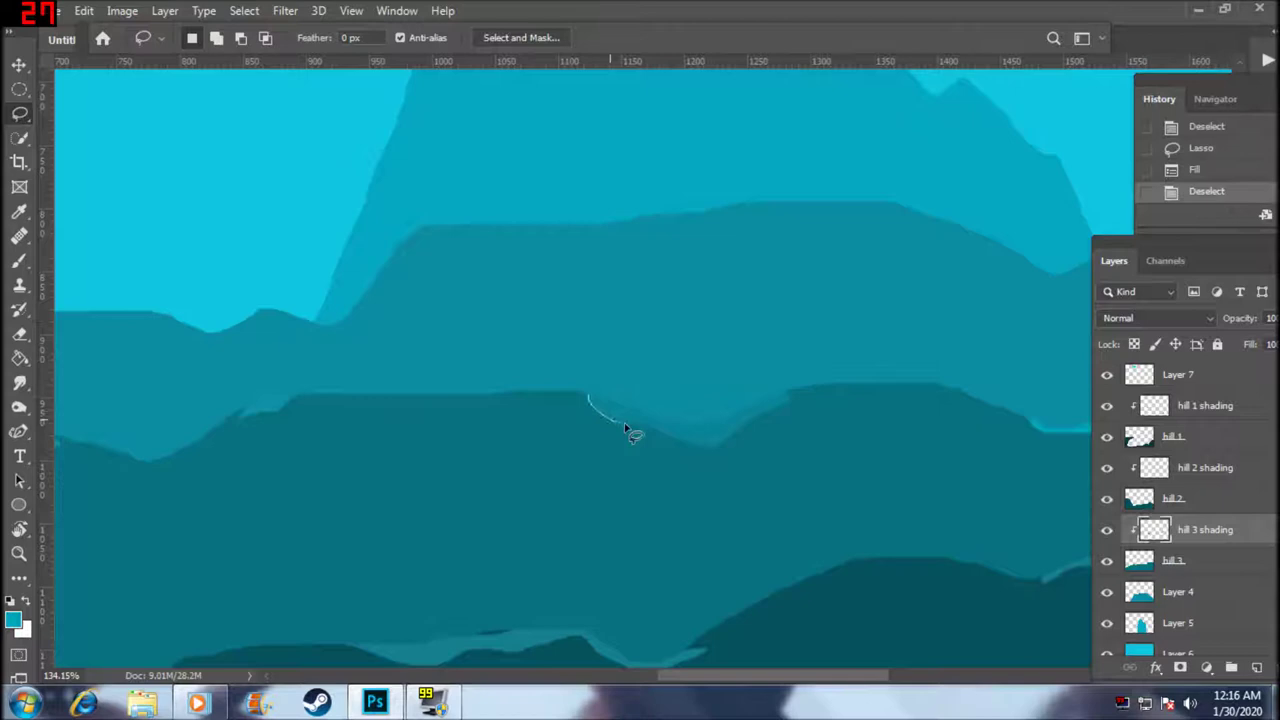
pyautogui.moveTo(697, 449)
pyautogui.mouseDown()
pyautogui.moveTo(775, 417)
pyautogui.moveTo(691, 429)
pyautogui.moveTo(589, 397)
pyautogui.mouseUp()
pyautogui.hotkey('alt', 'BackSpace')
pyautogui.hotkey('ctrl', 'd')
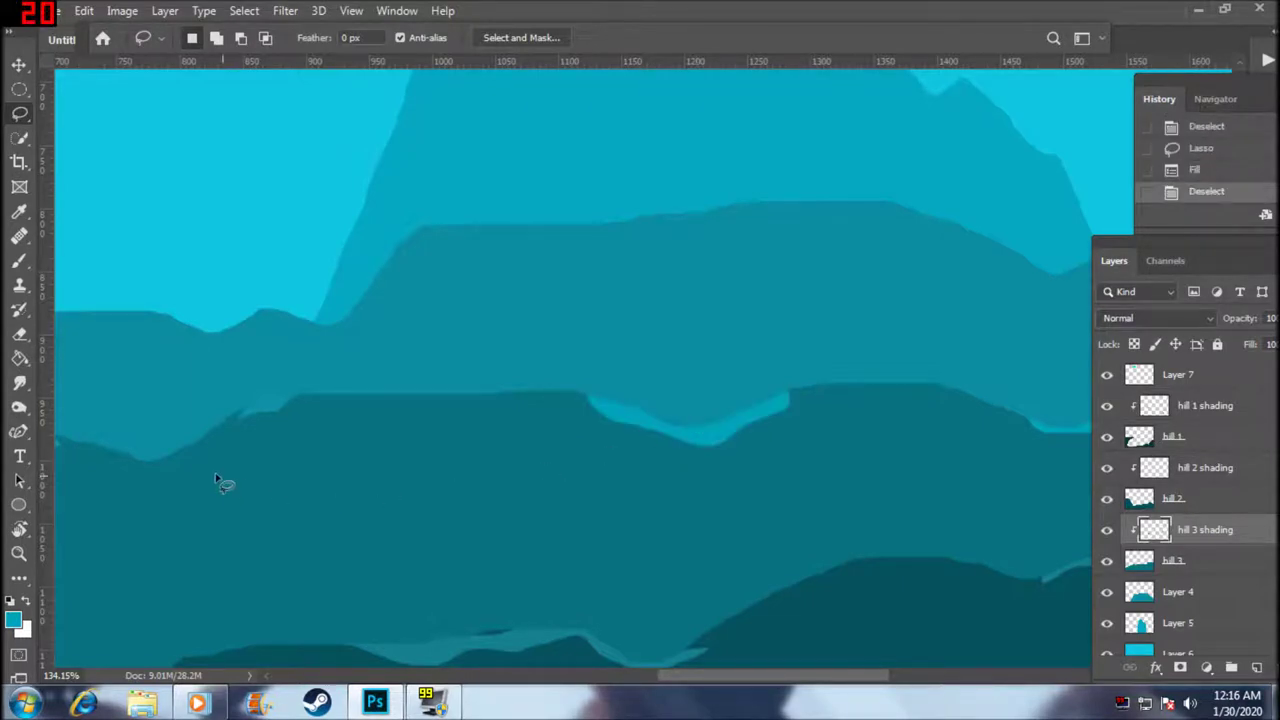
# - Fill a thin light strip along the far hill edge, then undo that fill
pyautogui.scroll(-1, 226, 477)
pyautogui.scroll(-1, 196, 465)
pyautogui.scroll(1, 960, 380)
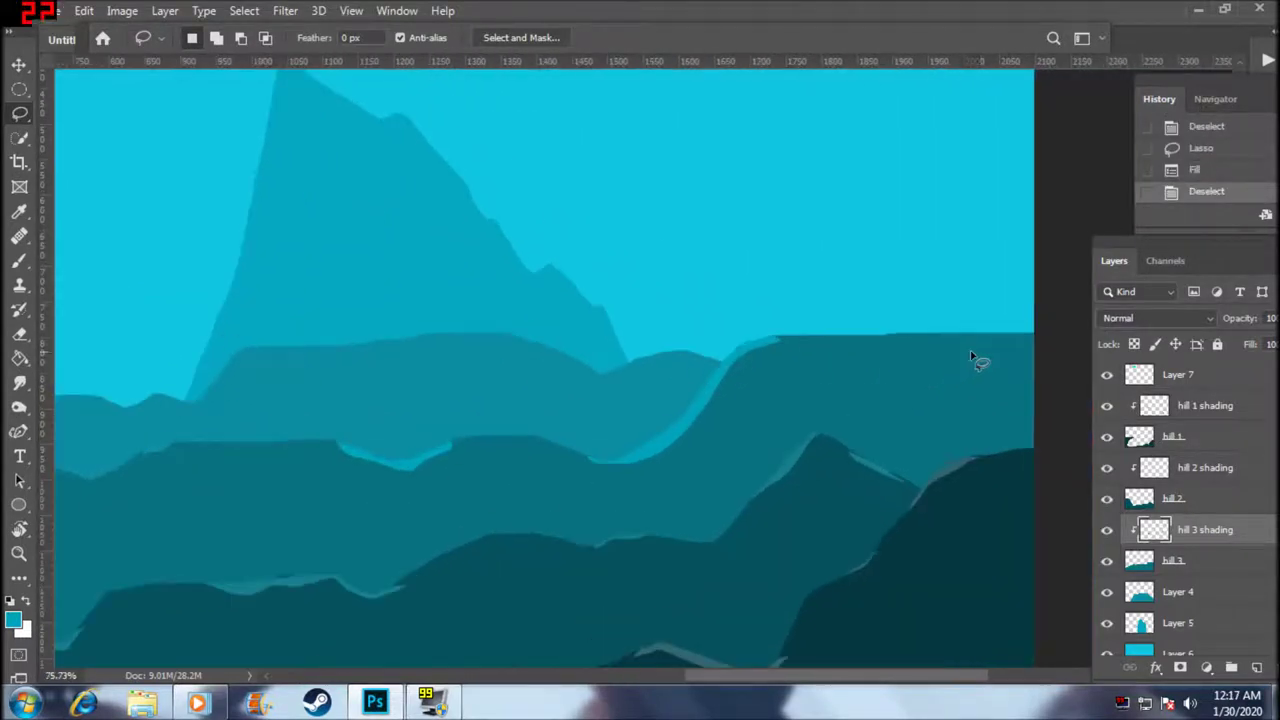
pyautogui.moveTo(1035, 340)
pyautogui.mouseDown()
pyautogui.moveTo(951, 343)
pyautogui.moveTo(1050, 345)
pyautogui.mouseUp()
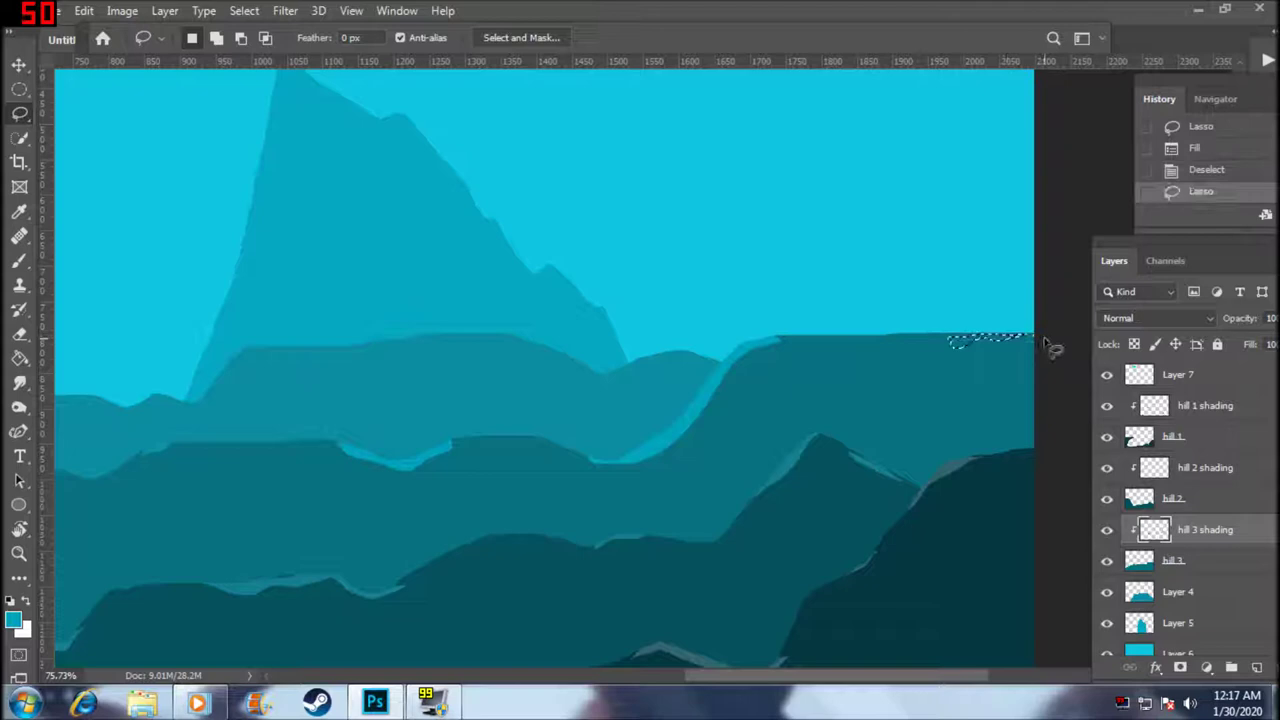
pyautogui.hotkey('alt', 'BackSpace')
pyautogui.hotkey('ctrl', 'd')
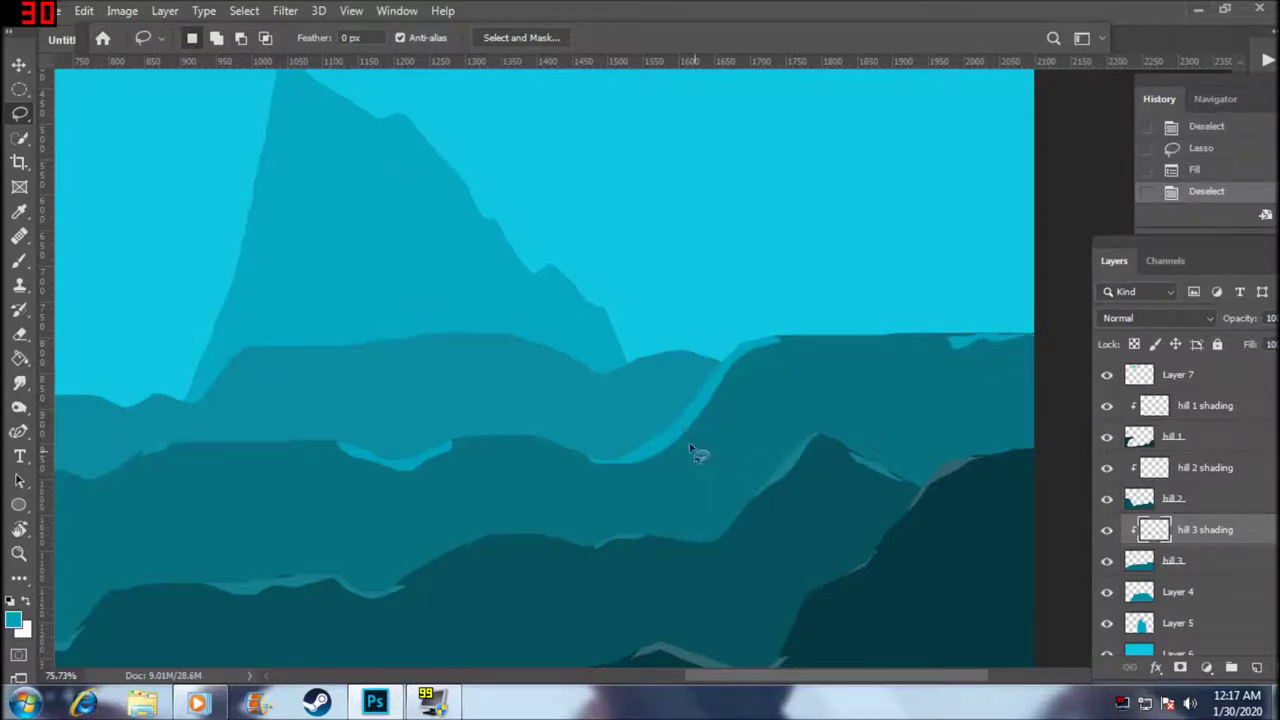
pyautogui.scroll(-2, 650, 409)
pyautogui.hotkey('ctrl', 'z')
pyautogui.hotkey('ctrl', 'z')
pyautogui.hotkey('ctrl', 'z')
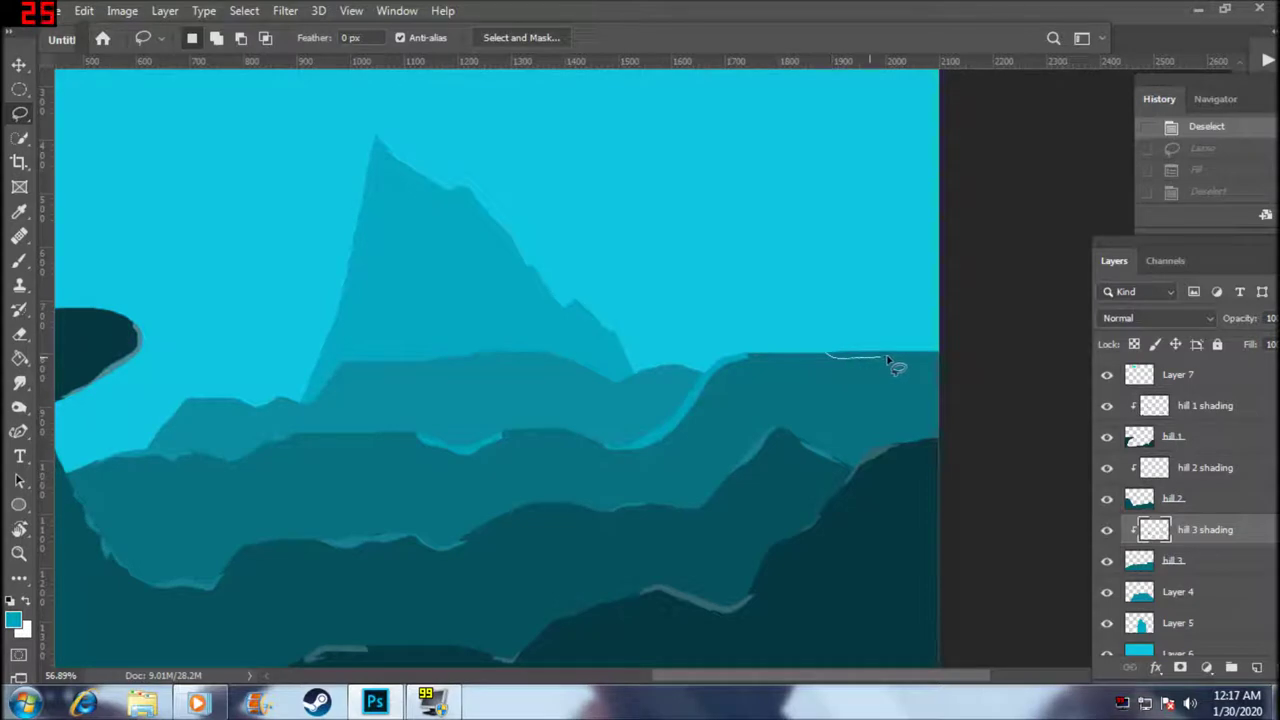
# - Fill a thin light cyan strip along the right hill's top
pyautogui.moveTo(886, 358); pyautogui.dragTo(880, 362)
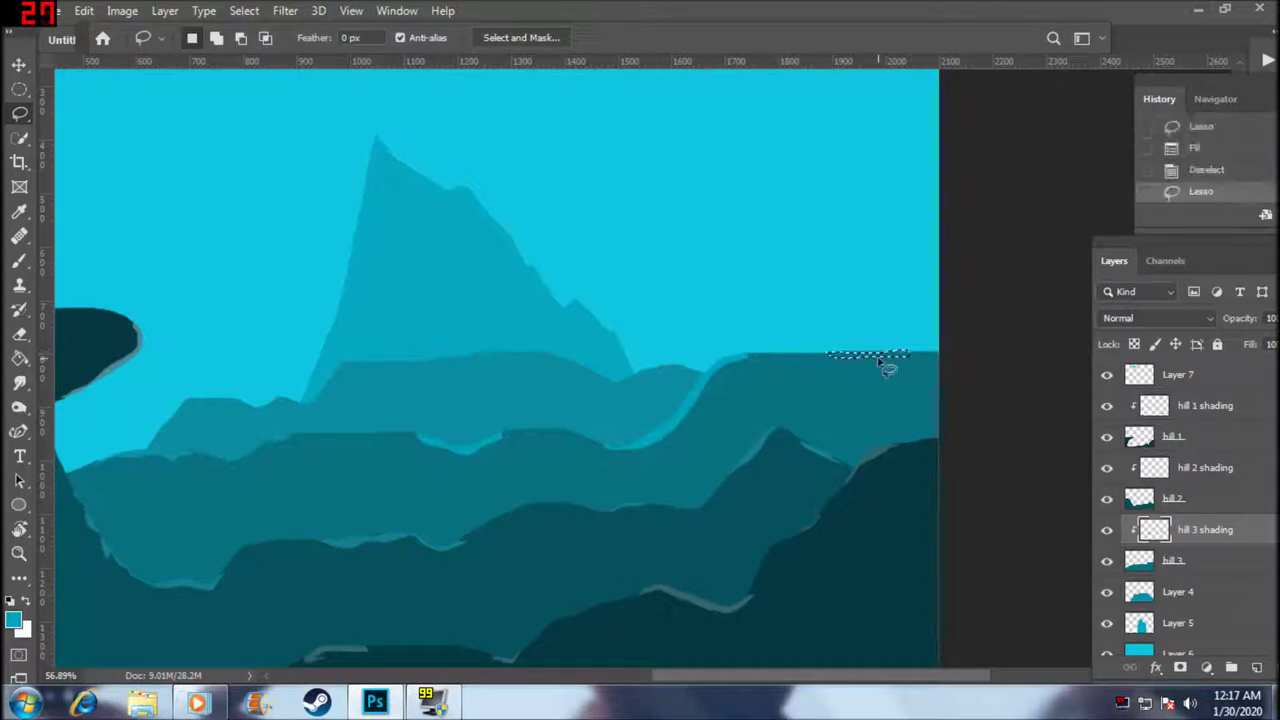
pyautogui.hotkey('alt', 'BackSpace')
pyautogui.hotkey('ctrl', 'd')
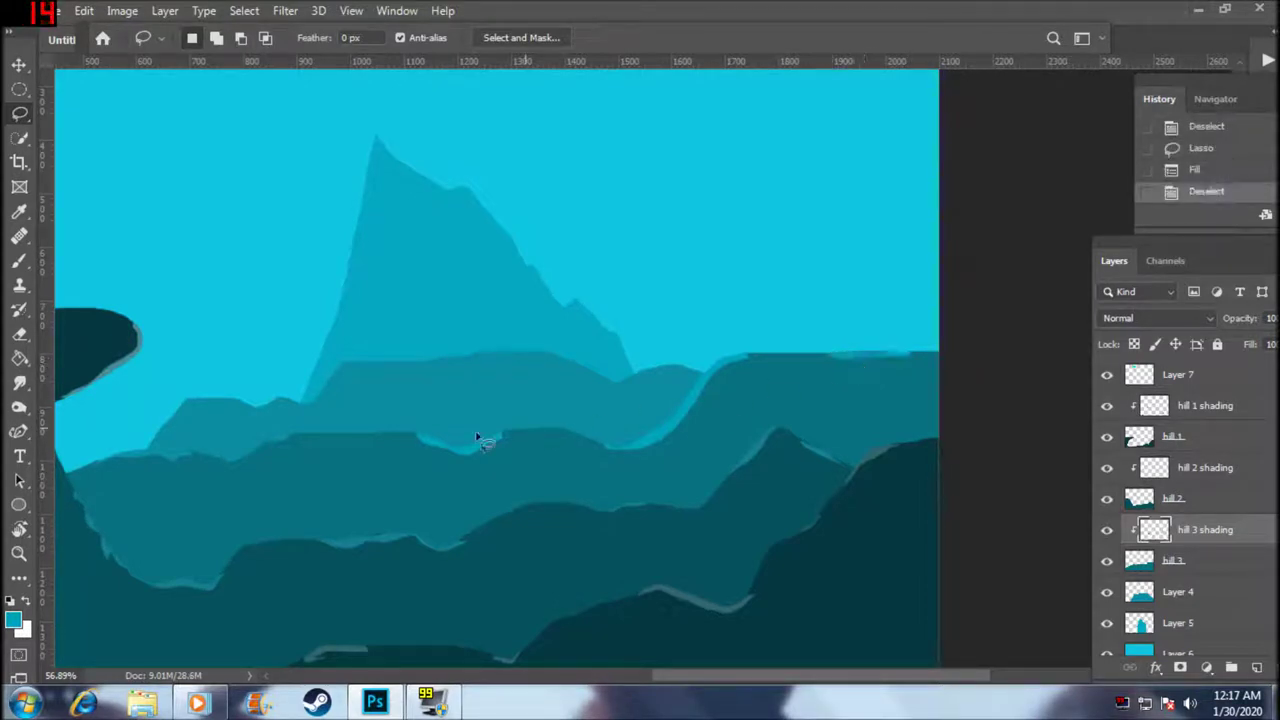
pyautogui.scroll(3, 300, 449)
pyautogui.scroll(3, 280, 449)
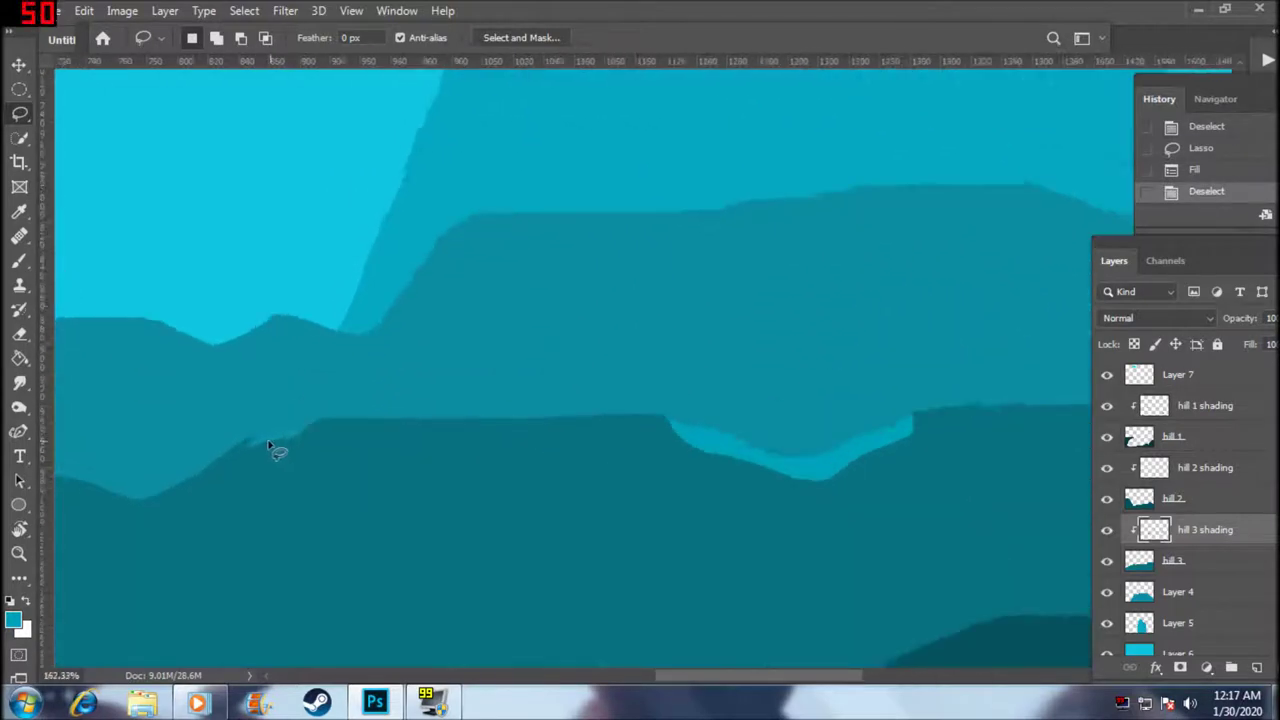
pyautogui.scroll(2, 274, 430)
# - Highlight the left slope with a light cyan strip
pyautogui.moveTo(289, 412); pyautogui.dragTo(308, 434)
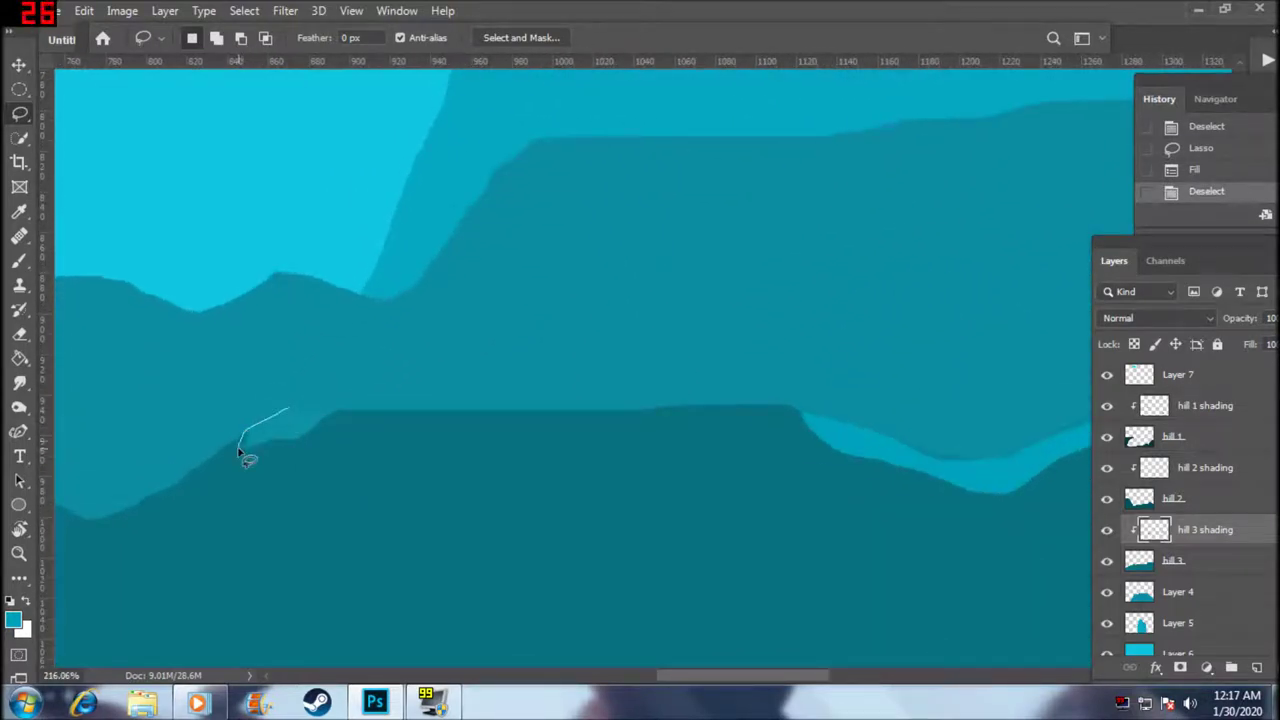
pyautogui.moveTo(308, 434); pyautogui.dragTo(335, 410)
pyautogui.hotkey('alt', 'BackSpace')
pyautogui.hotkey('ctrl', 'd')
pyautogui.scroll(-3, 140, 508)
pyautogui.scroll(-2, 140, 508)
pyautogui.scroll(-2, 140, 508)
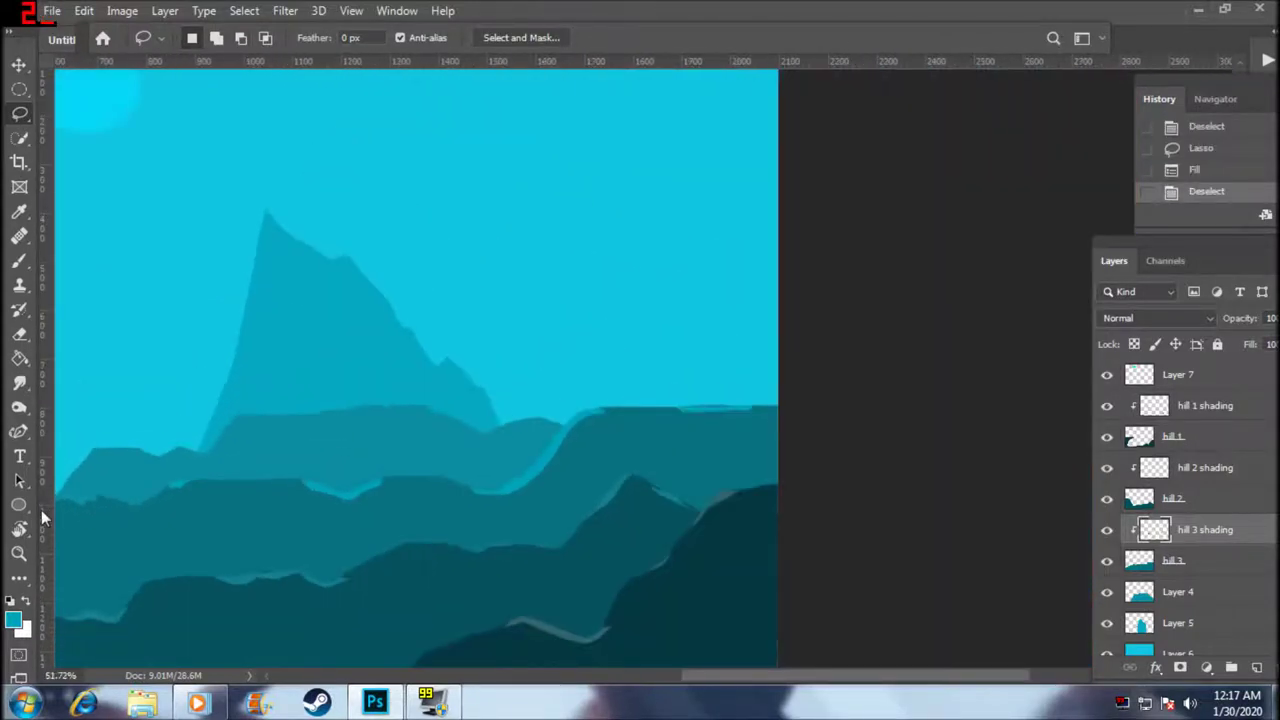
pyautogui.click(1204, 596)
pyautogui.write('hill 4 shading')
pyautogui.scroll(-2, 140, 508)
pyautogui.scroll(2, 501, 450)
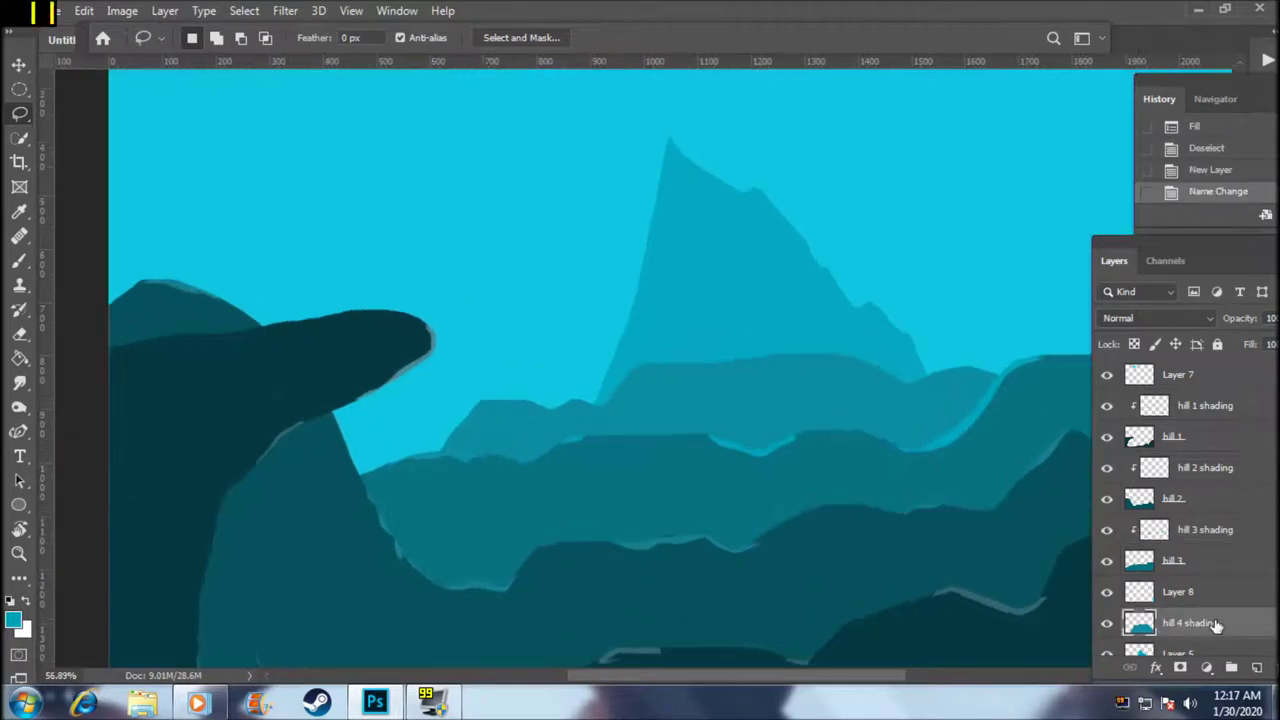
# - Rename Layer 8 to 'hill 4 shading' and the hill layer below it to 'hill 4'
pyautogui.keyDown('alt'); pyautogui.click(1207, 606); pyautogui.keyUp('alt')
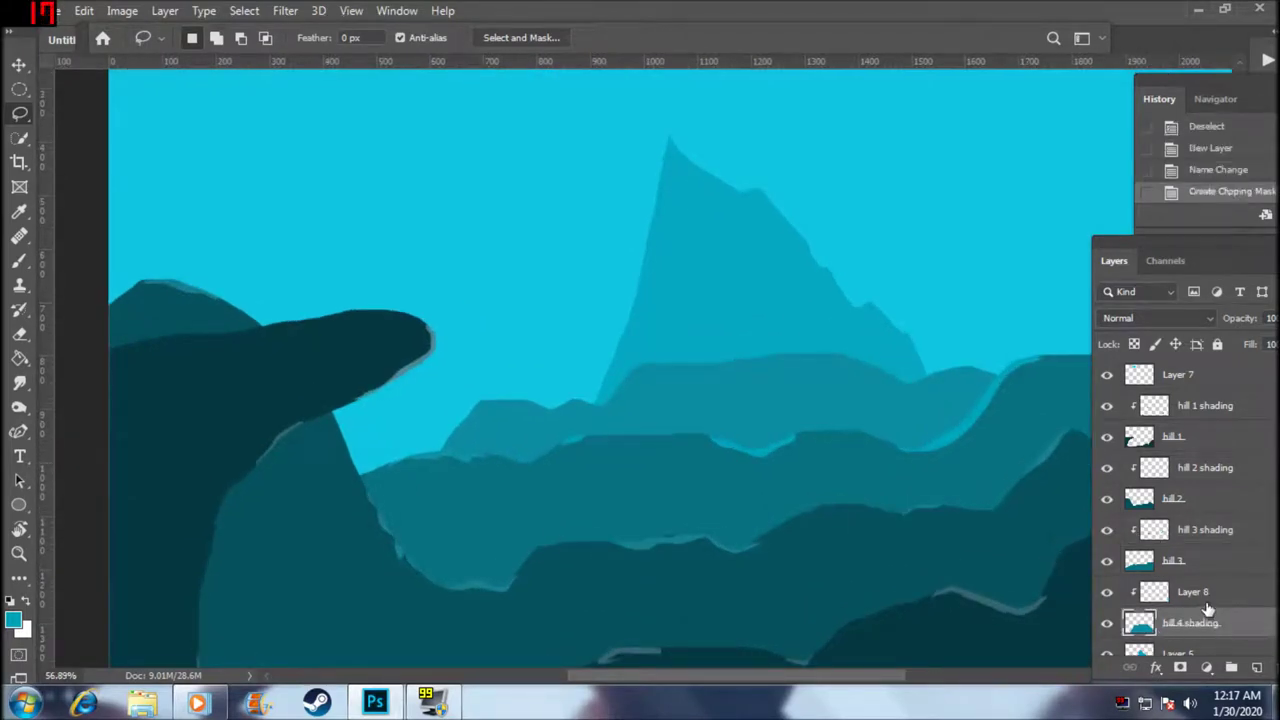
pyautogui.doubleClick(1207, 601)
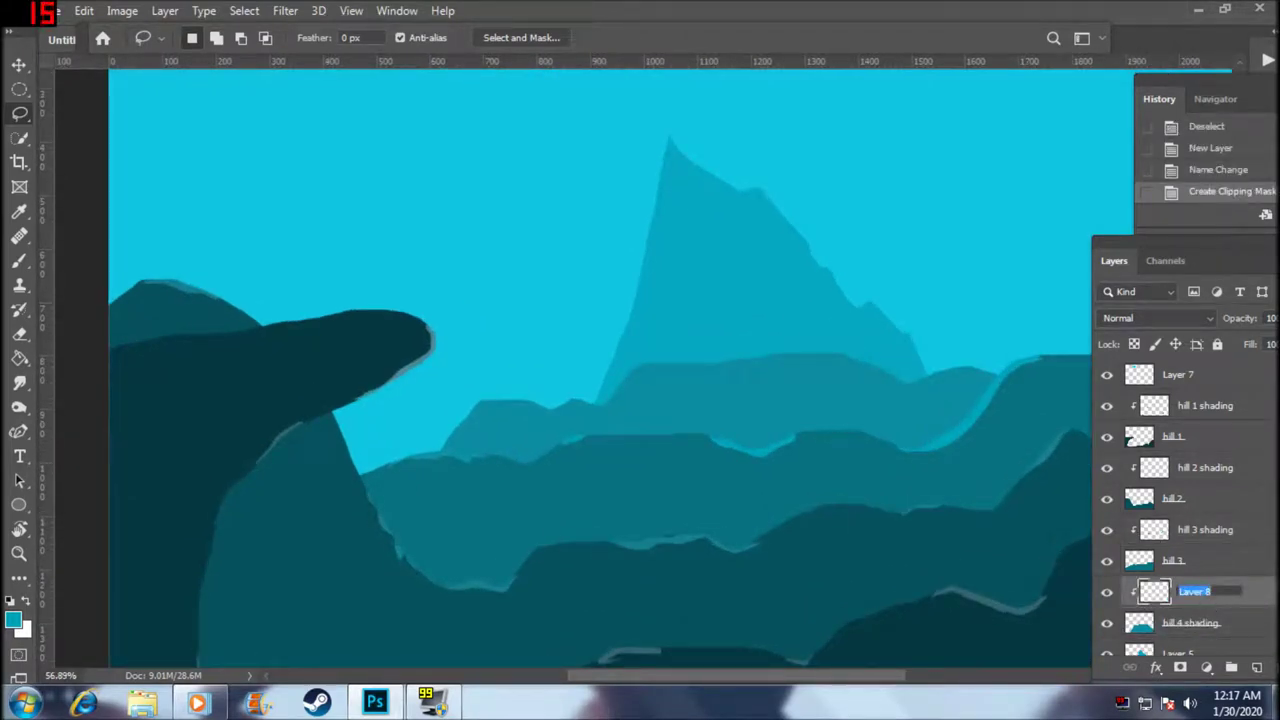
pyautogui.write('hill 4 shadi')
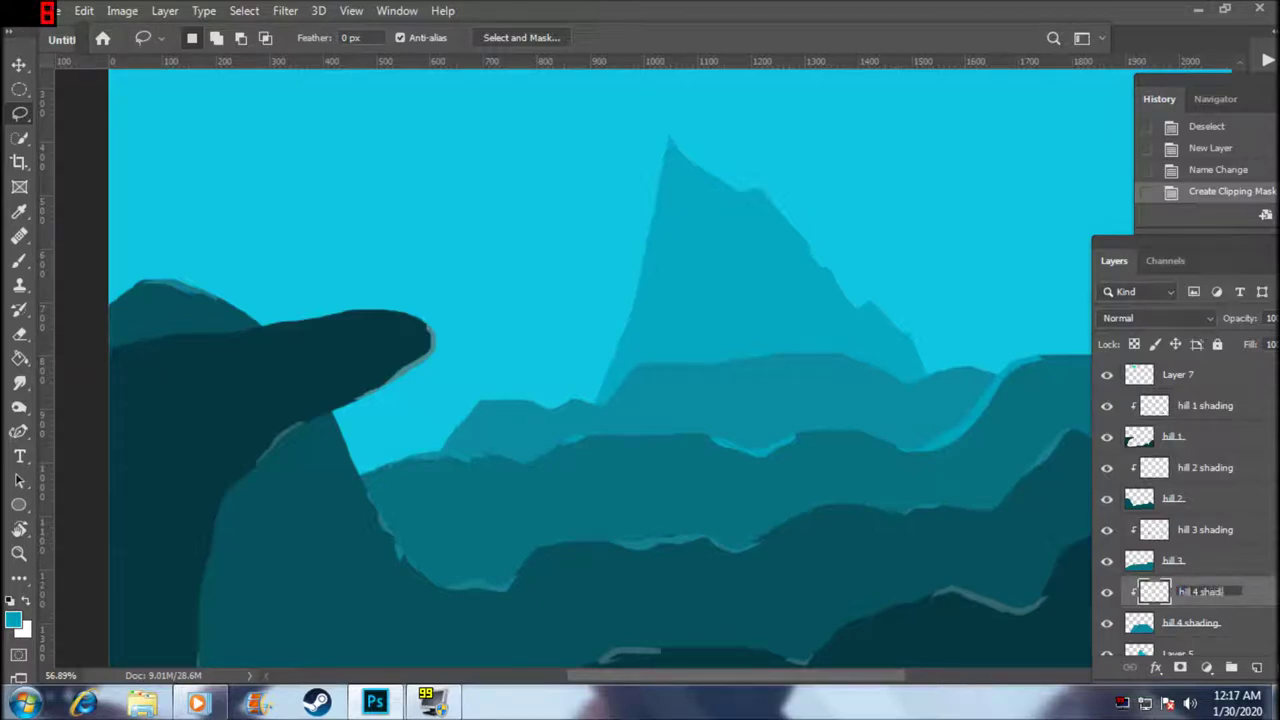
pyautogui.write('ng')
pyautogui.press('Return')
pyautogui.keyDown('alt'); pyautogui.click(1207, 607); pyautogui.keyUp('alt')
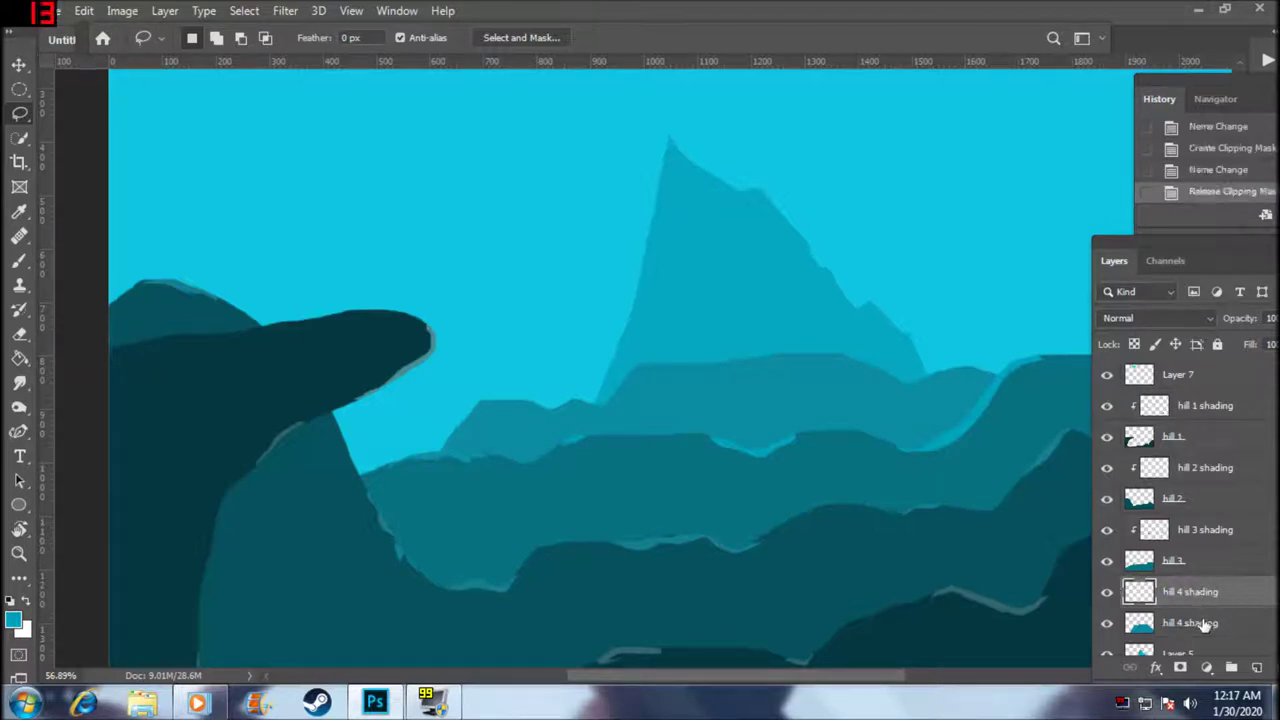
pyautogui.doubleClick(1195, 622)
pyautogui.write('hill 4')
pyautogui.press('Return')
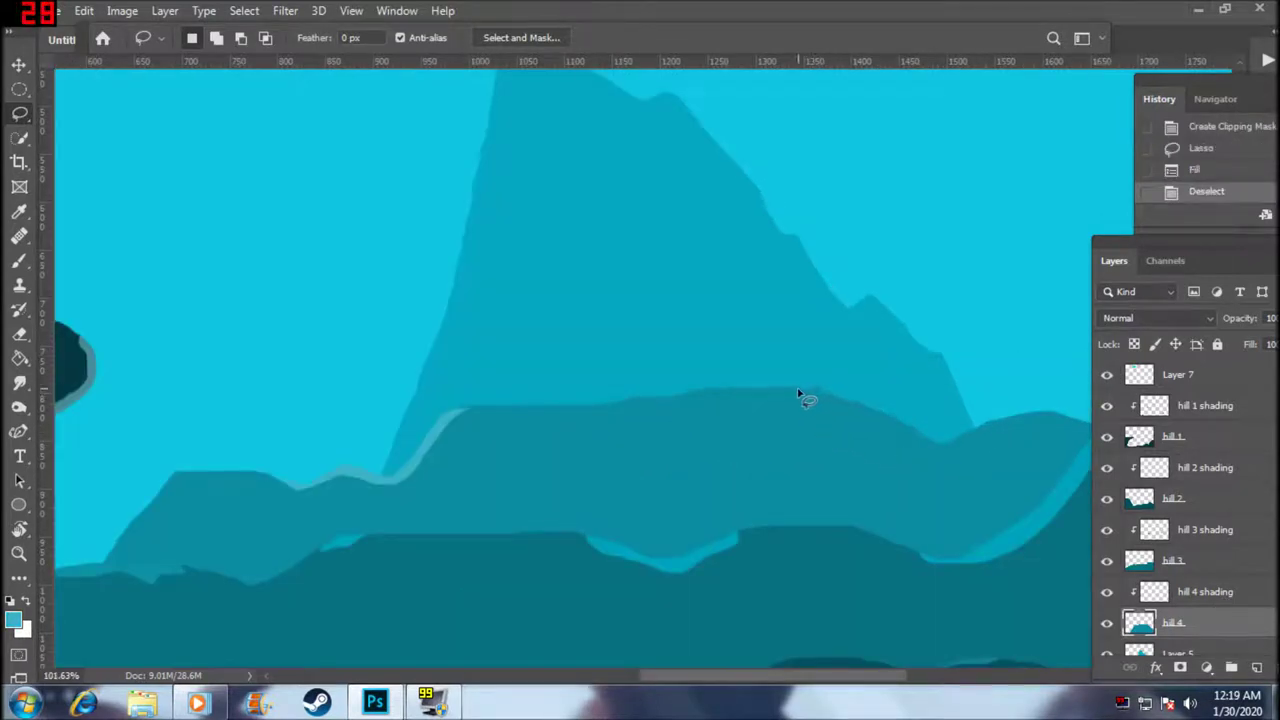
# - Try a small light cyan highlight near the hill's top, then undo back through history
pyautogui.moveTo(810, 397)
pyautogui.mouseDown()
pyautogui.moveTo(843, 407)
pyautogui.moveTo(797, 394)
pyautogui.mouseUp()
pyautogui.hotkey('alt', 'BackSpace')
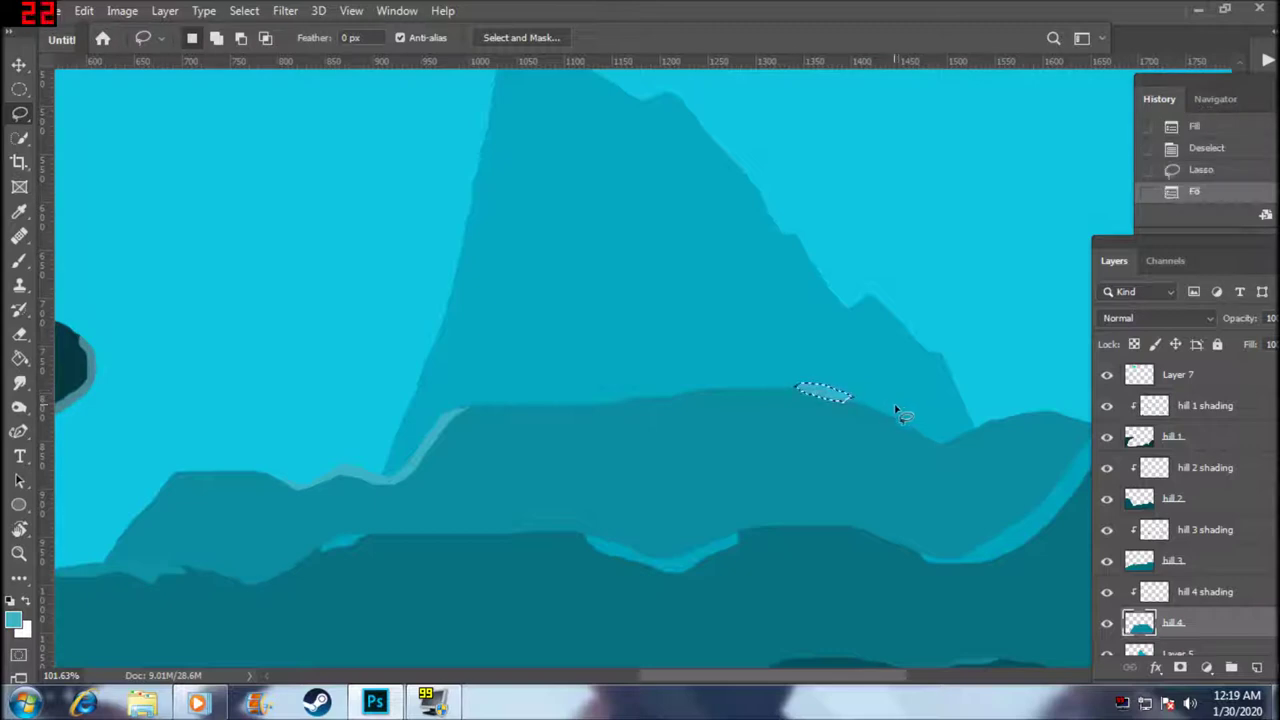
pyautogui.hotkey('ctrl', 'z')
pyautogui.hotkey('alt', 'BackSpace')
pyautogui.hotkey('ctrl', 'z')
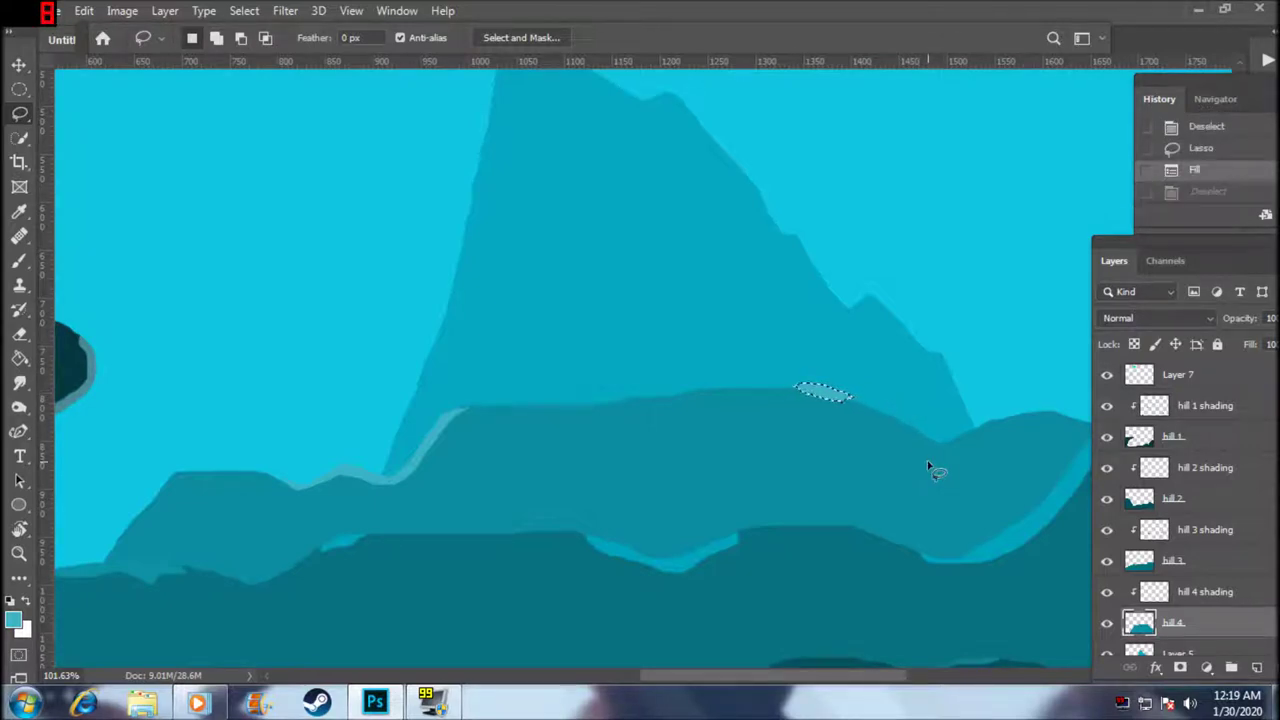
pyautogui.hotkey('ctrl', 'z')
pyautogui.hotkey('ctrl', 'z')
pyautogui.hotkey('ctrl', 'z')
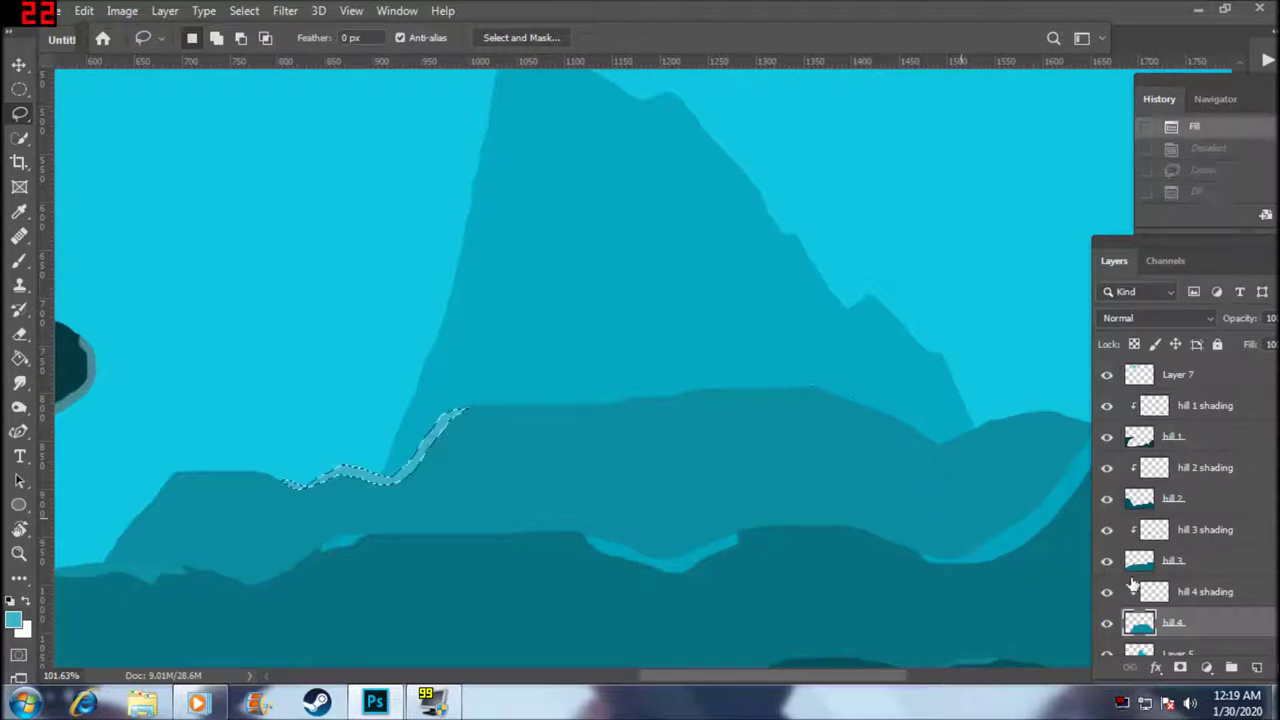
pyautogui.hotkey('ctrl', 'z')
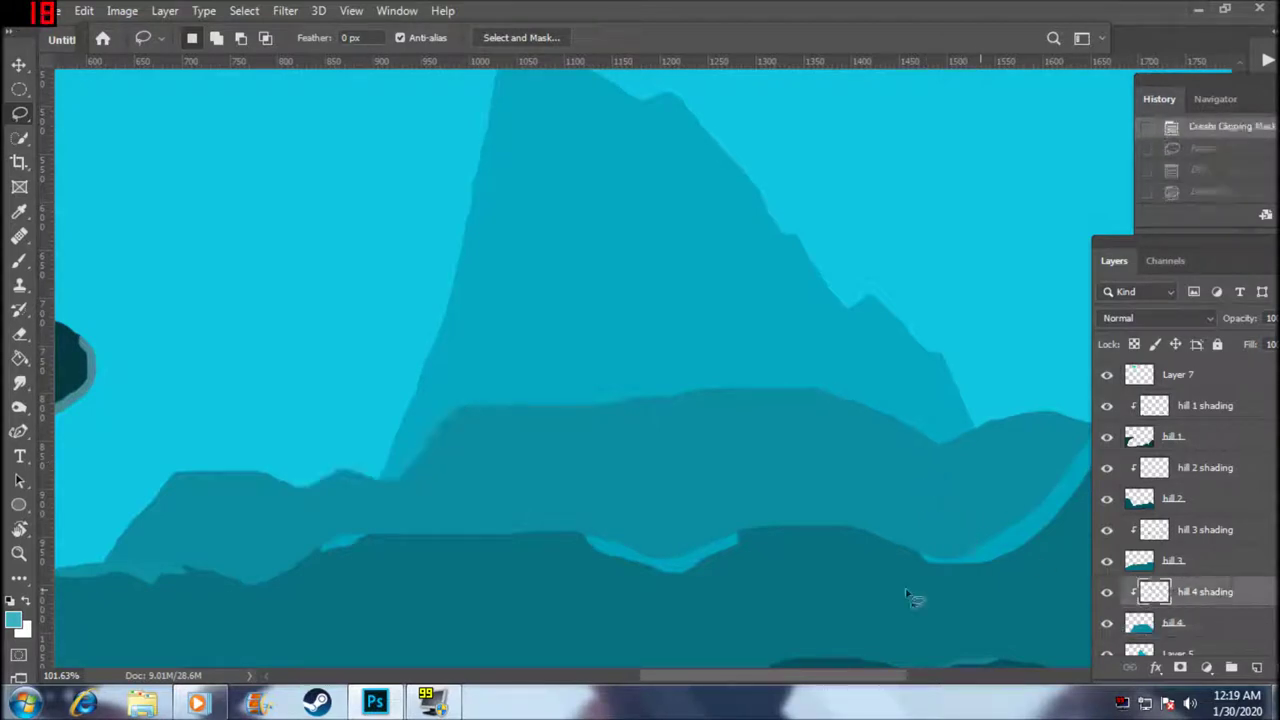
pyautogui.scroll(3, 392, 525)
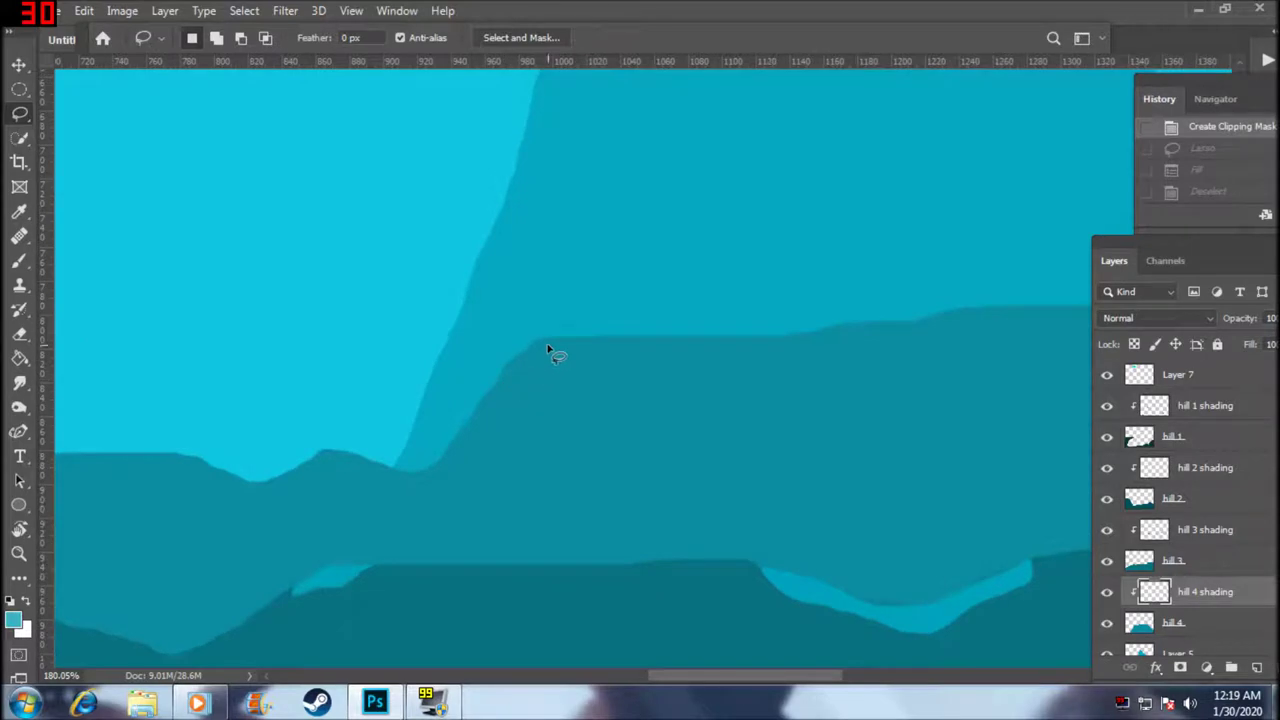
# - Fill a lighter highlight along the fourth hill's left slope
pyautogui.moveTo(547, 345)
pyautogui.mouseDown()
pyautogui.moveTo(440, 474)
pyautogui.moveTo(240, 487)
pyautogui.moveTo(296, 457)
pyautogui.mouseUp()
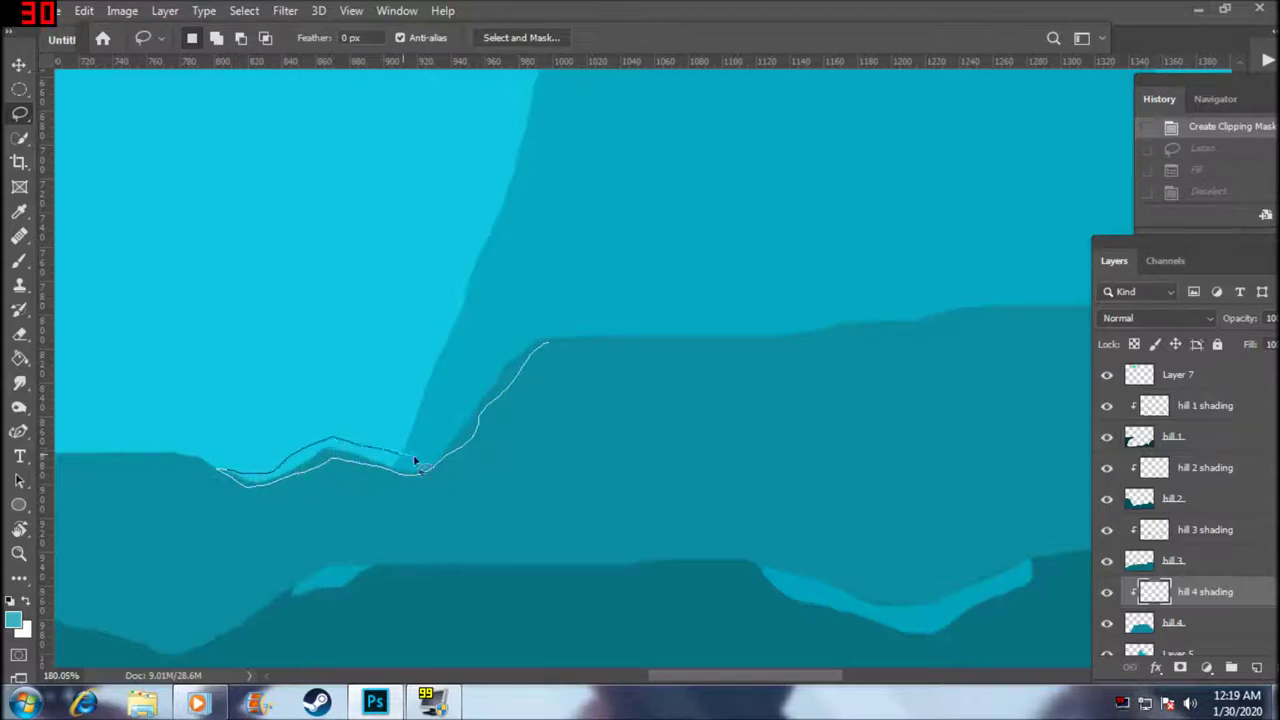
pyautogui.moveTo(463, 408)
pyautogui.mouseDown()
pyautogui.moveTo(523, 344)
pyautogui.moveTo(552, 341)
pyautogui.mouseUp()
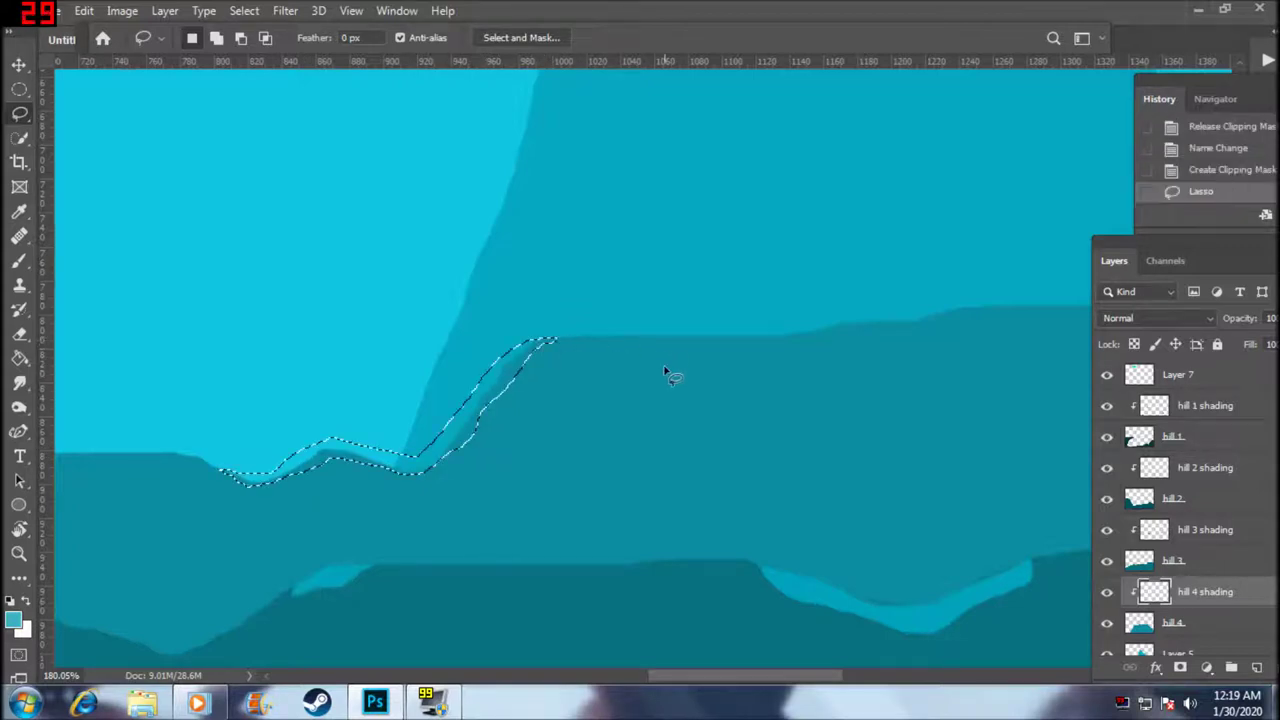
pyautogui.hotkey('alt', 'BackSpace')
pyautogui.hotkey('ctrl', 'd')
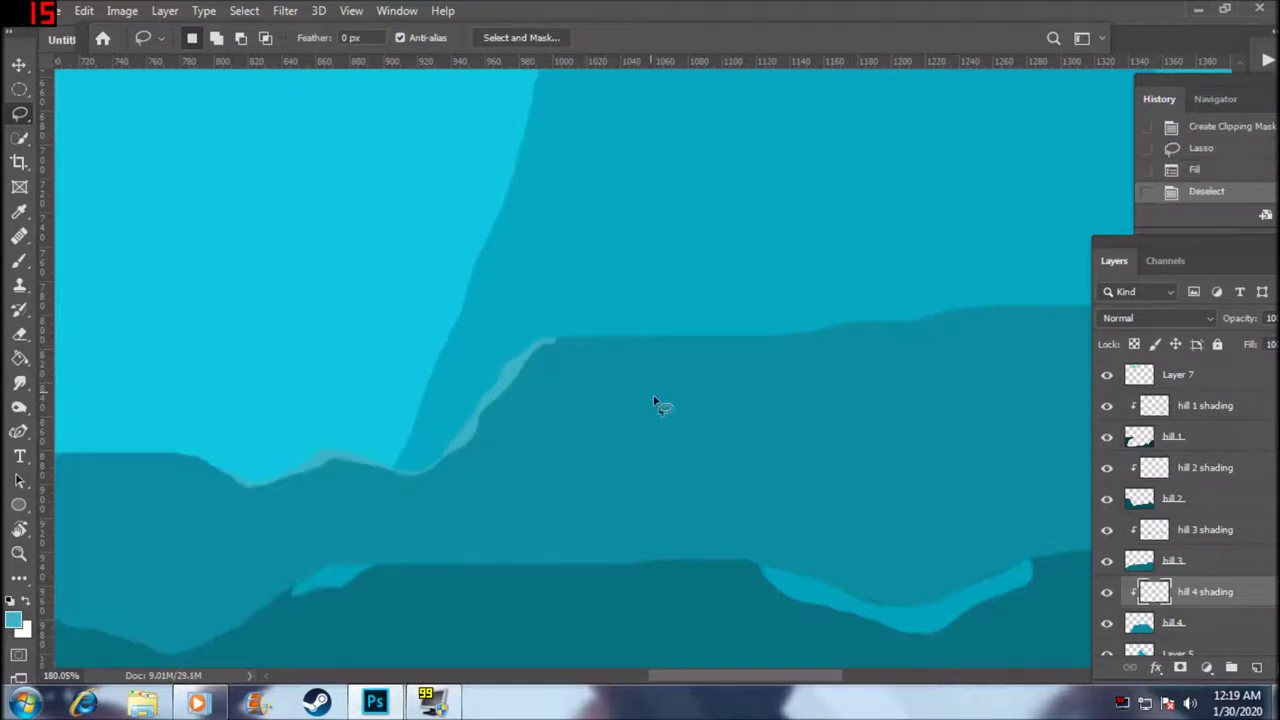
# - Add a thin light cyan strip along the fourth hill's crest
pyautogui.scroll(-1, 655, 410)
pyautogui.scroll(-1, 660, 420)
pyautogui.scroll(-1, 900, 432)
pyautogui.scroll(1, 978, 430)
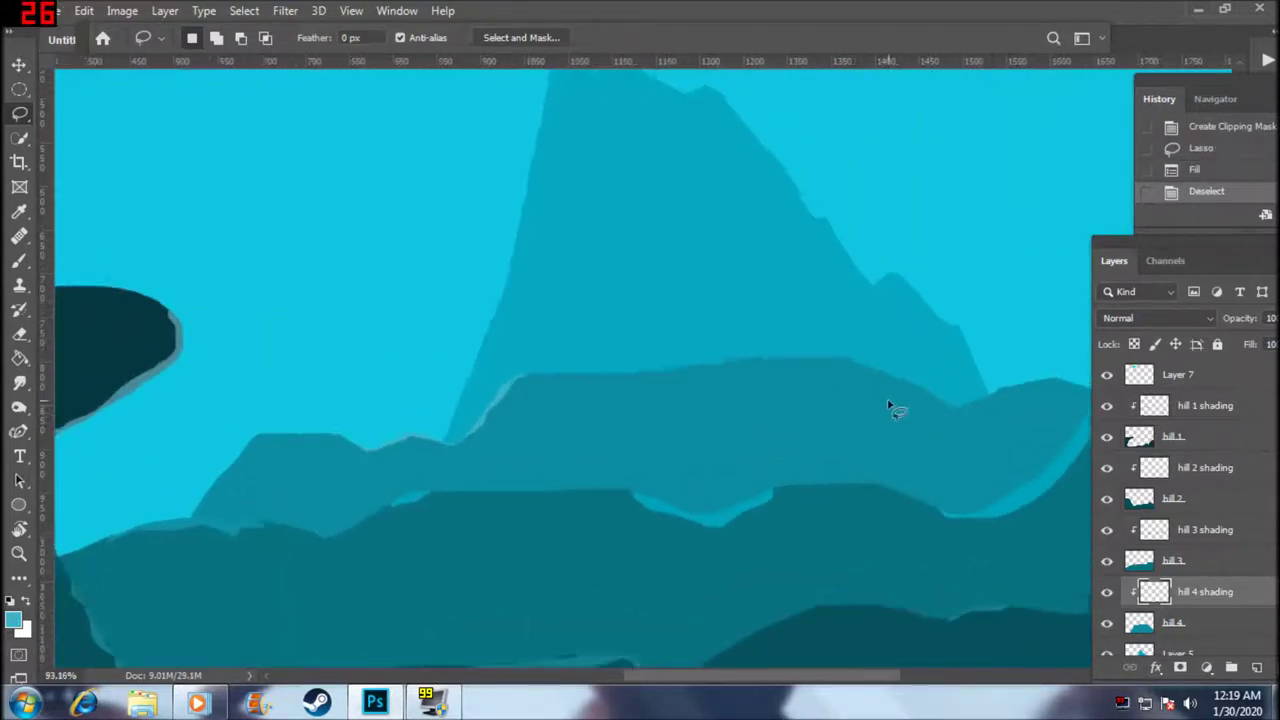
pyautogui.scroll(2, 894, 409)
pyautogui.moveTo(803, 350); pyautogui.dragTo(852, 360)
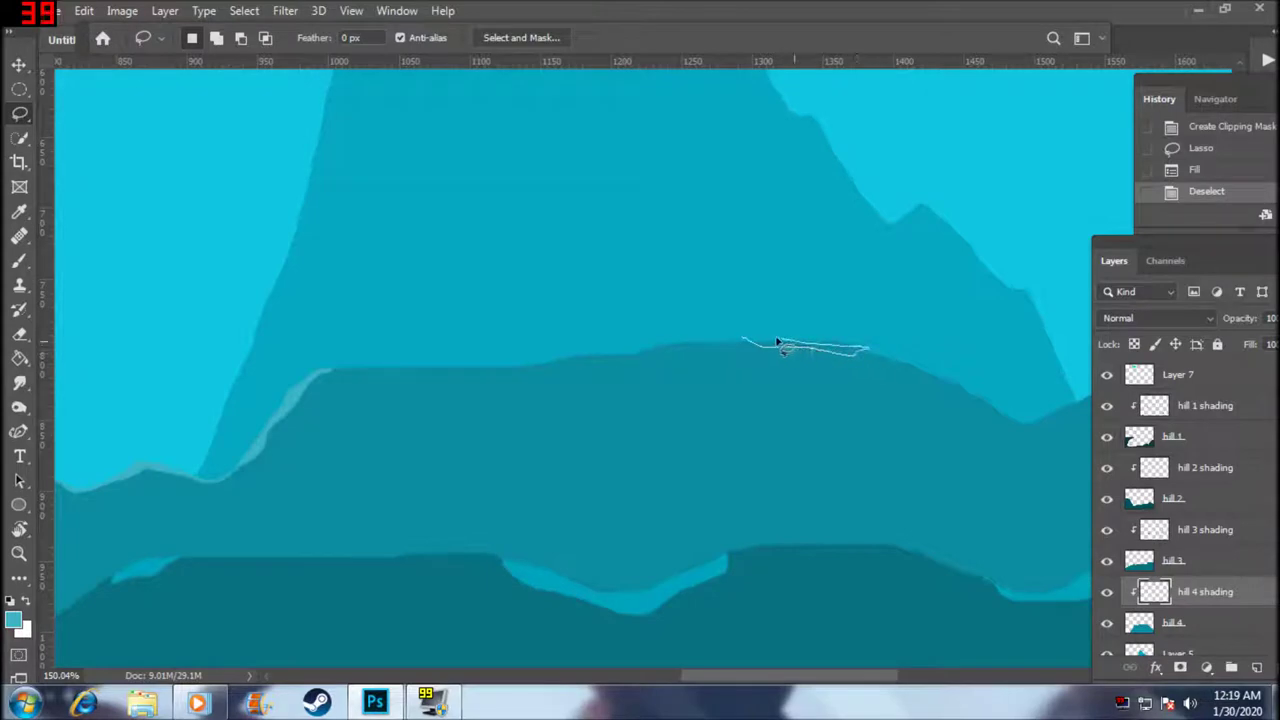
pyautogui.moveTo(868, 353); pyautogui.dragTo(744, 340)
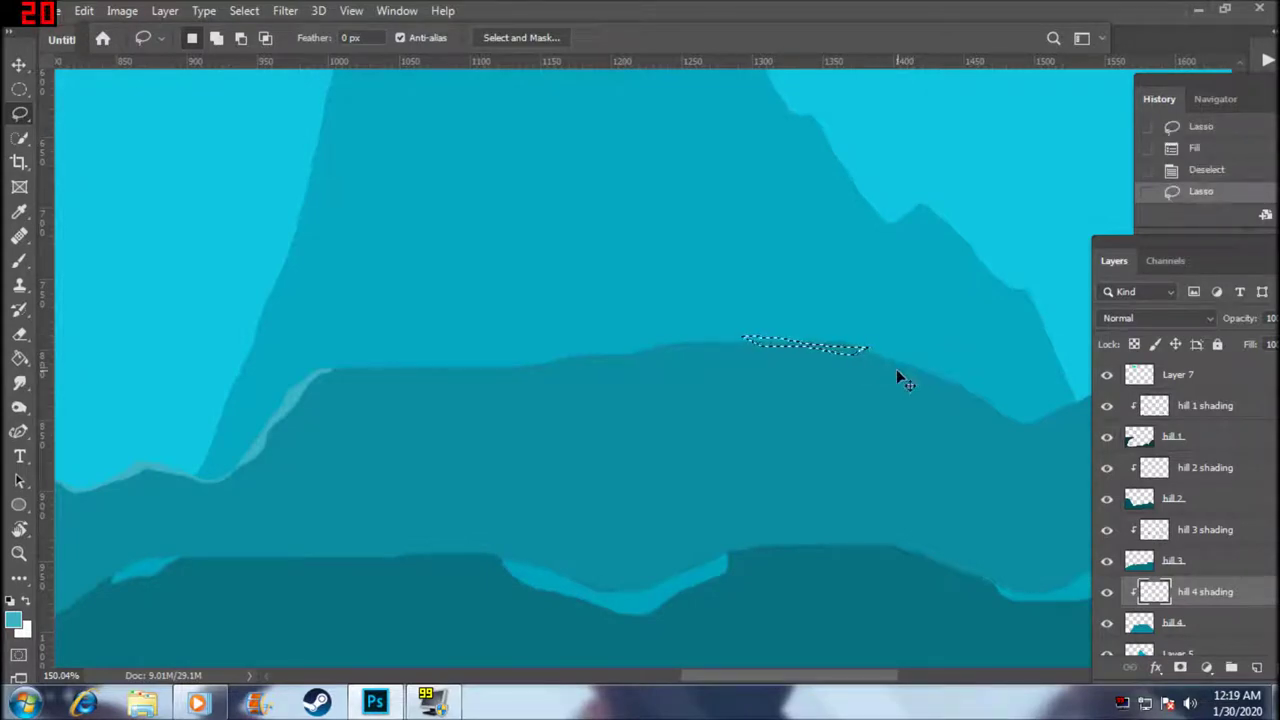
pyautogui.hotkey('ctrl', 'z')
pyautogui.moveTo(782, 350)
pyautogui.mouseDown()
pyautogui.moveTo(856, 353)
pyautogui.moveTo(766, 340)
pyautogui.mouseUp()
pyautogui.hotkey('alt', 'BackSpace')
pyautogui.hotkey('ctrl', 'd')
# - Fill a light blue highlight along the hill ridge
pyautogui.scroll(-5, 1000, 420)
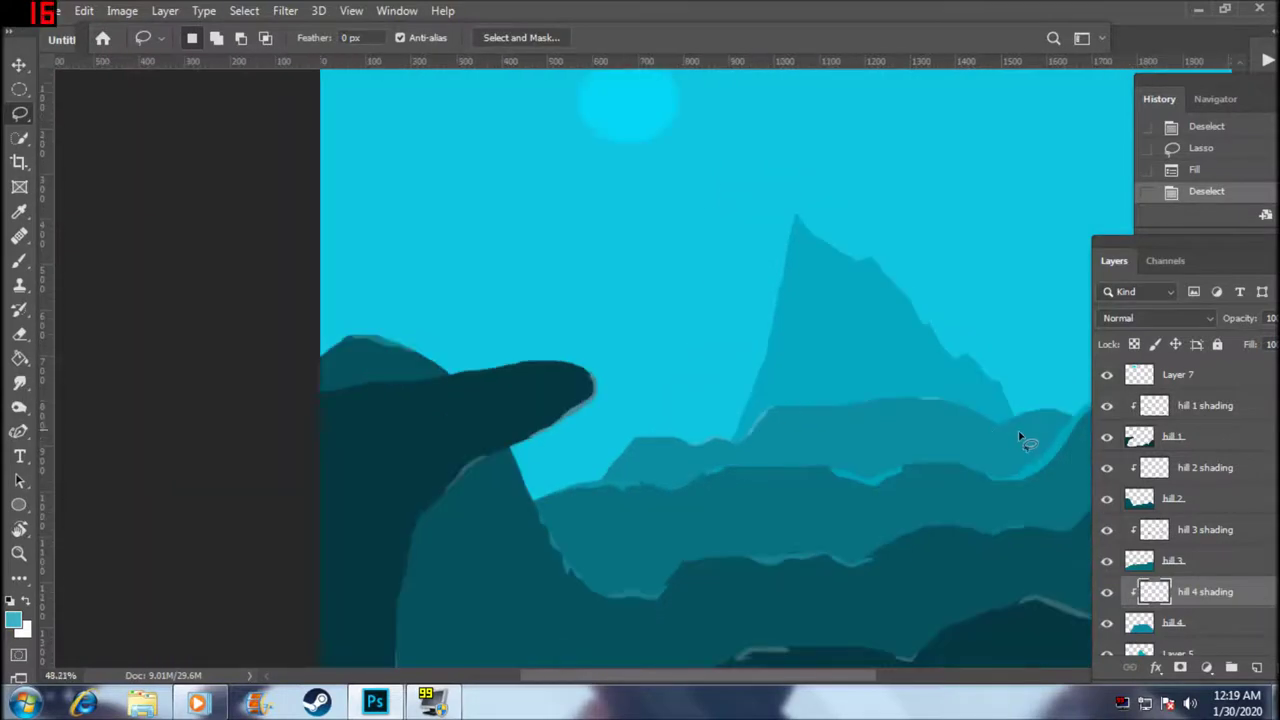
pyautogui.scroll(3, 1020, 437)
pyautogui.scroll(4, 1066, 443)
pyautogui.moveTo(853, 678); pyautogui.dragTo(885, 686)
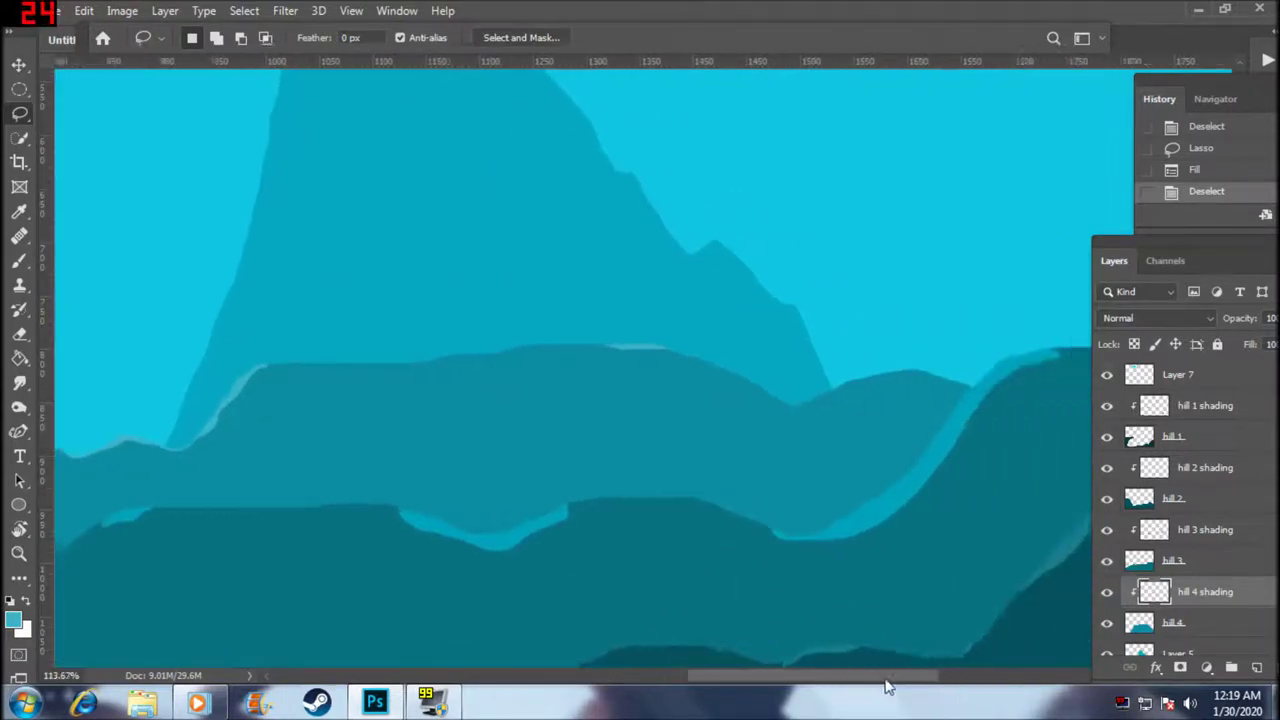
pyautogui.scroll(3, 816, 400)
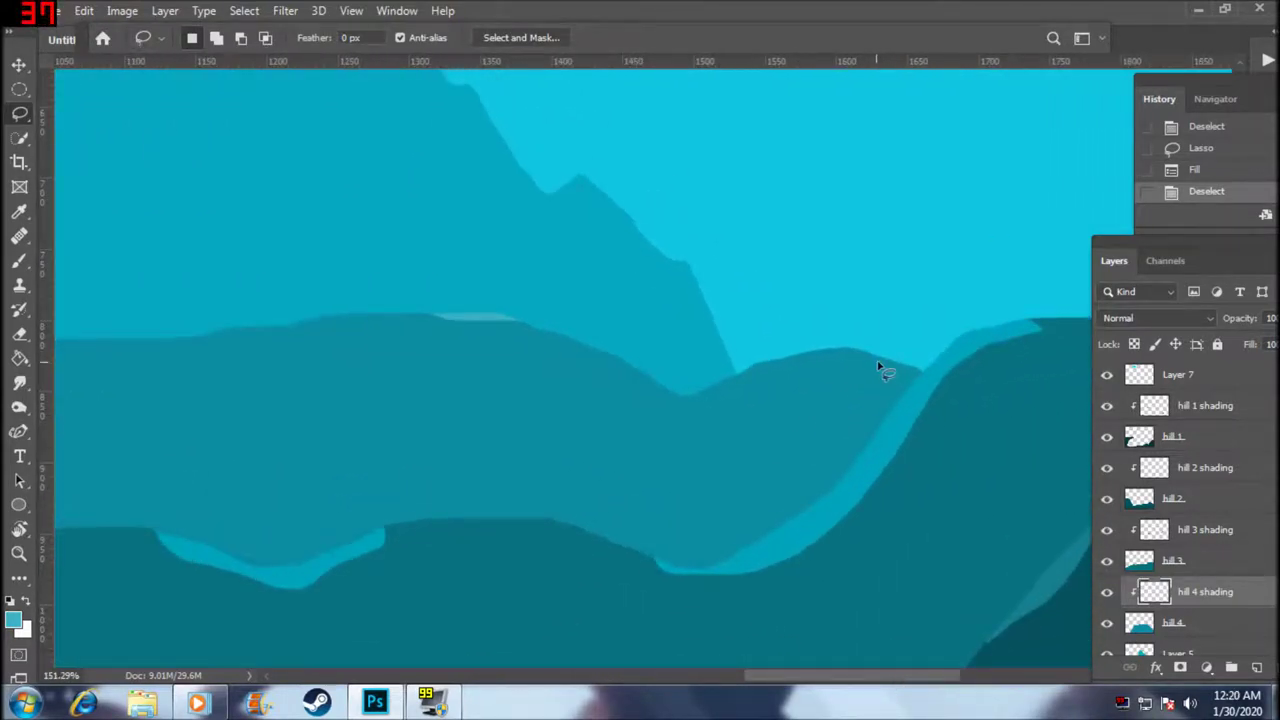
pyautogui.moveTo(902, 359)
pyautogui.mouseDown()
pyautogui.moveTo(766, 366)
pyautogui.moveTo(810, 348)
pyautogui.mouseUp()
pyautogui.moveTo(905, 366); pyautogui.dragTo(906, 366)
pyautogui.hotkey('alt', 'BackSpace')
pyautogui.hotkey('ctrl', 'd')
# - Add a lighter rim along the top edge of the hill's upper left slope
pyautogui.scroll(-3, 608, 431)
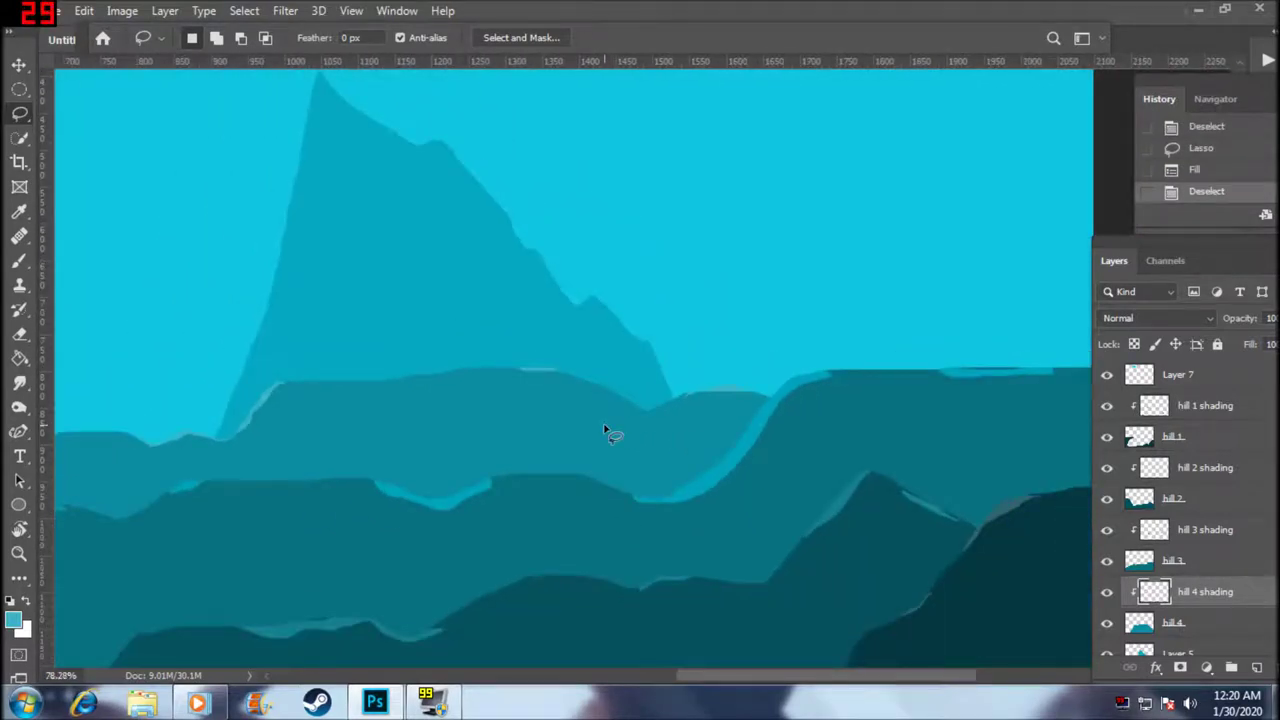
pyautogui.scroll(-1, 605, 430)
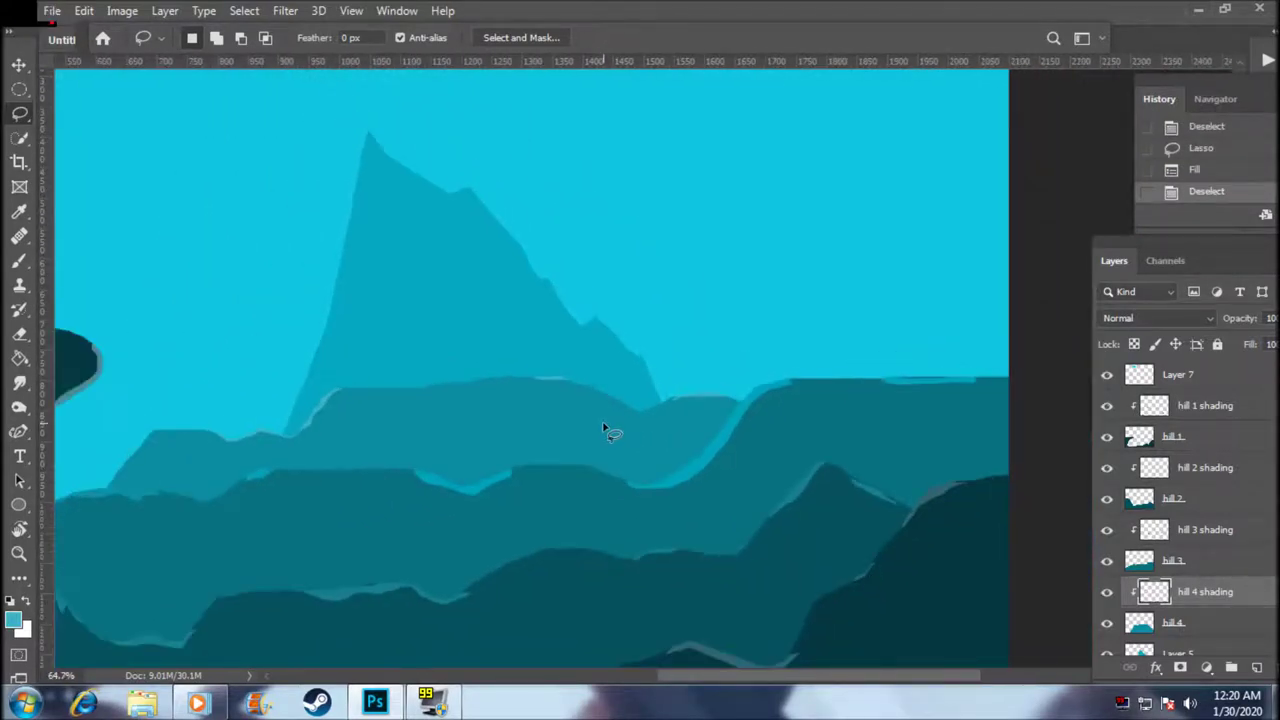
pyautogui.scroll(-1, 603, 430)
pyautogui.scroll(-1, 603, 430)
pyautogui.scroll(-1, 603, 430)
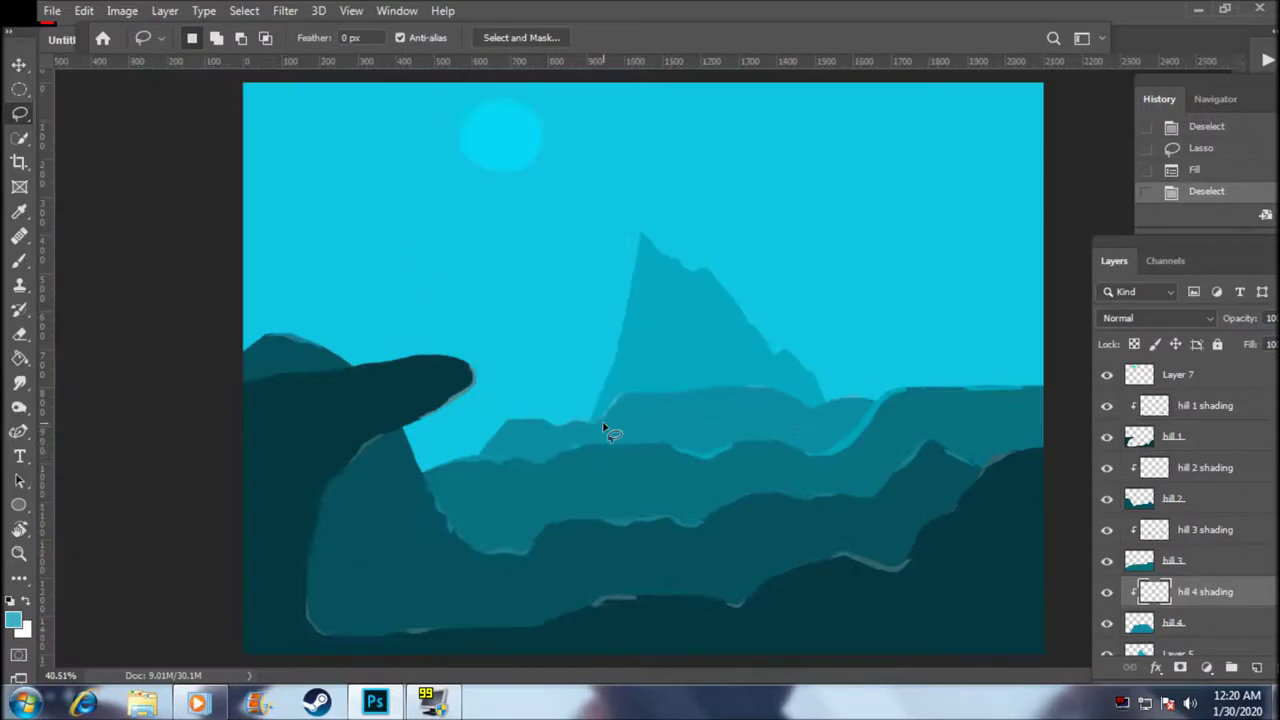
pyautogui.scroll(3, 498, 440)
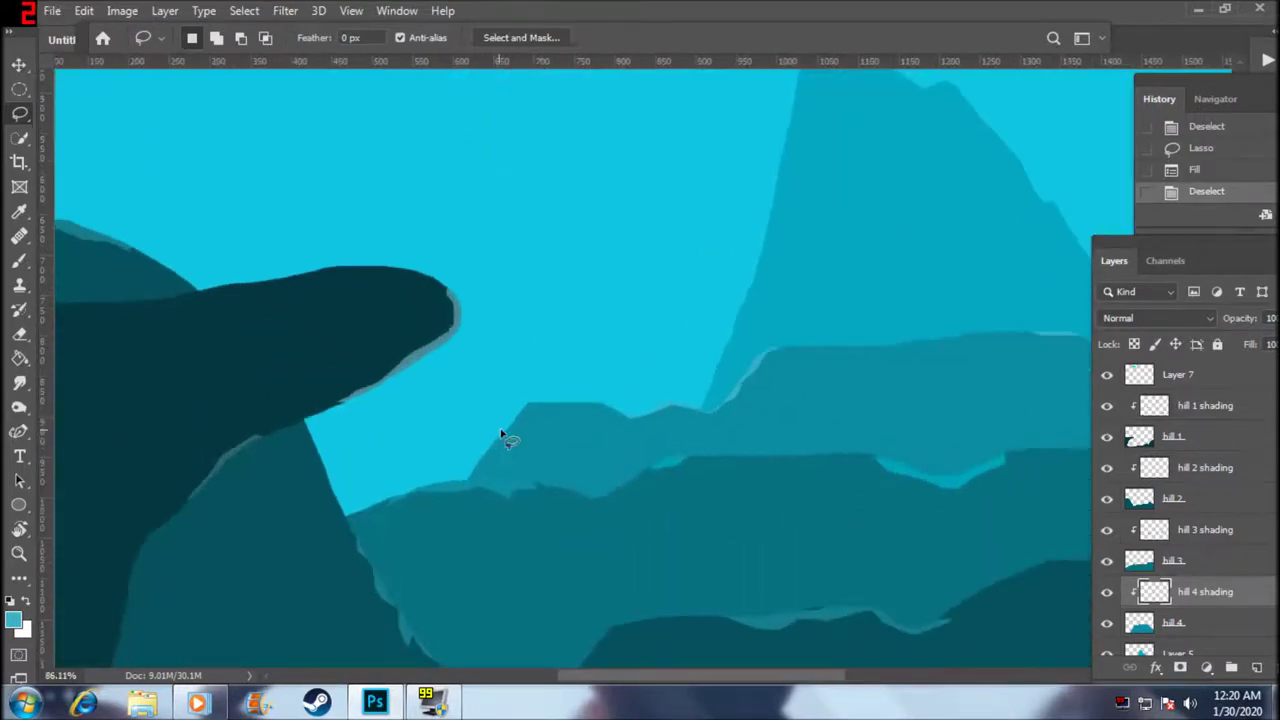
pyautogui.scroll(2, 515, 432)
pyautogui.scroll(2, 560, 412)
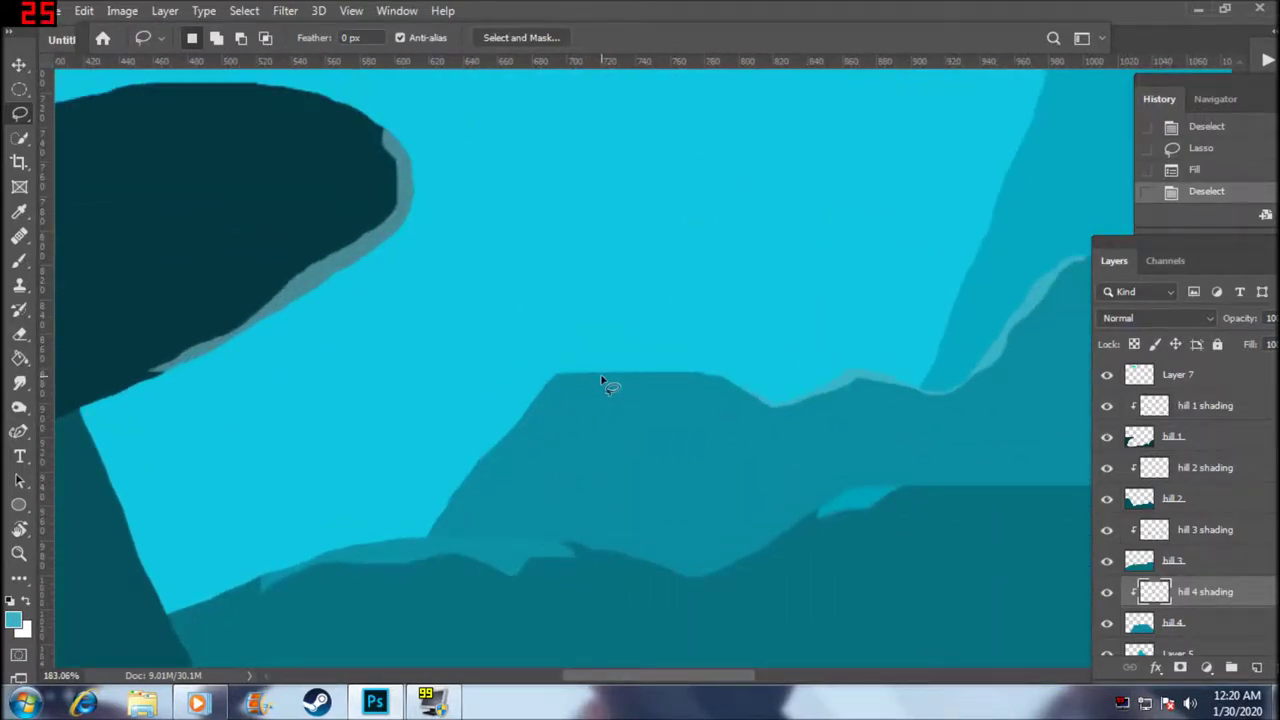
pyautogui.moveTo(601, 381); pyautogui.dragTo(556, 399)
pyautogui.moveTo(497, 451); pyautogui.dragTo(540, 377)
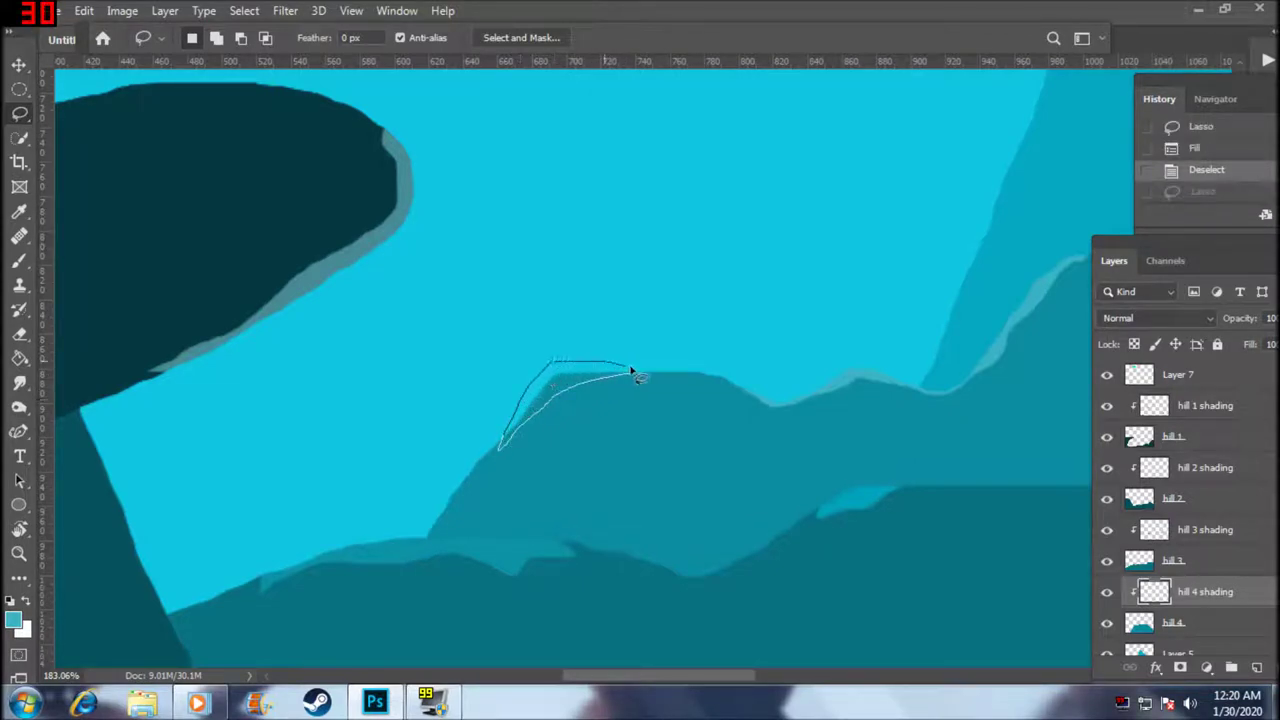
pyautogui.moveTo(650, 378); pyautogui.dragTo(628, 377)
pyautogui.hotkey('alt', 'BackSpace')
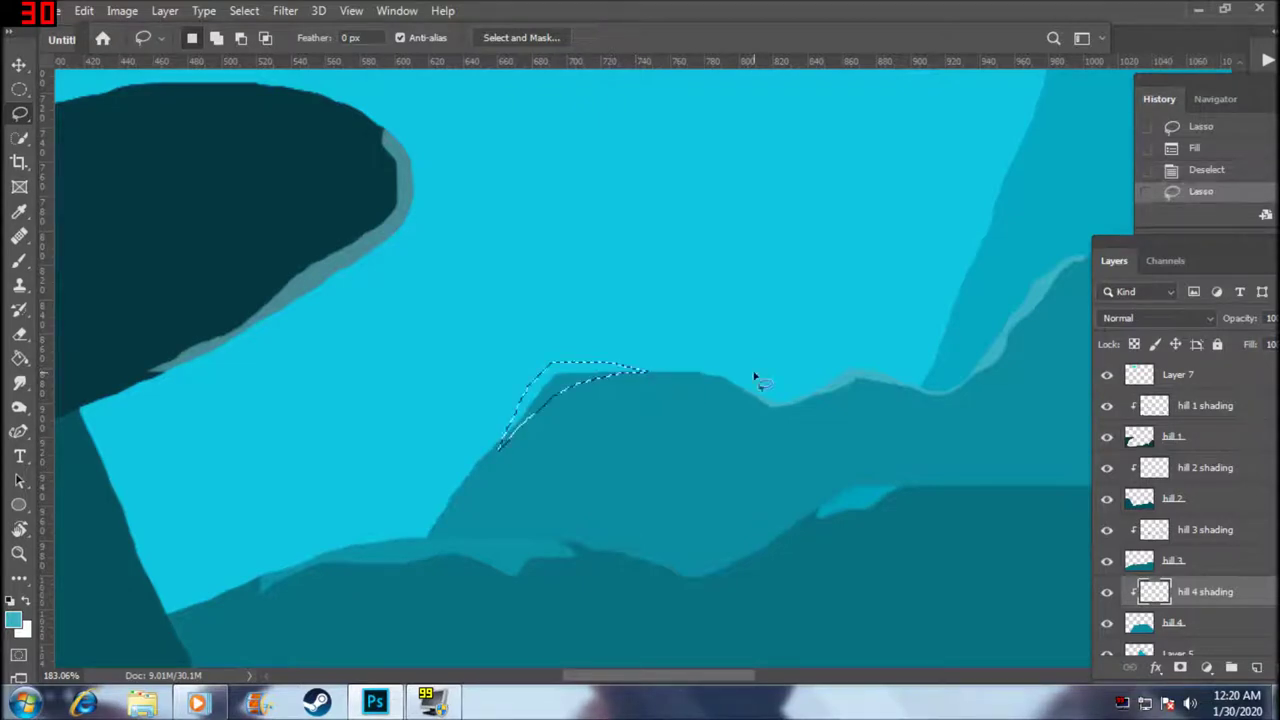
pyautogui.hotkey('ctrl', 'd')
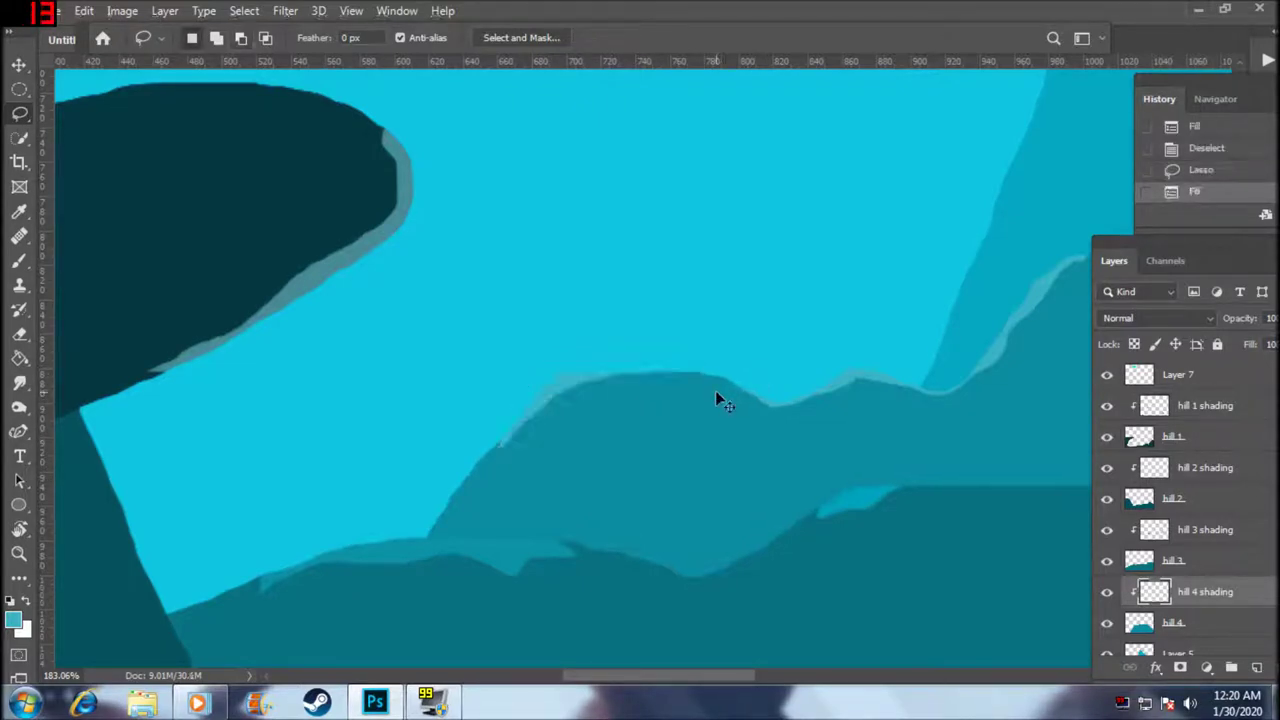
pyautogui.scroll(-3, 646, 423)
pyautogui.scroll(-2, 640, 423)
pyautogui.scroll(-2, 640, 422)
pyautogui.scroll(-2, 641, 440)
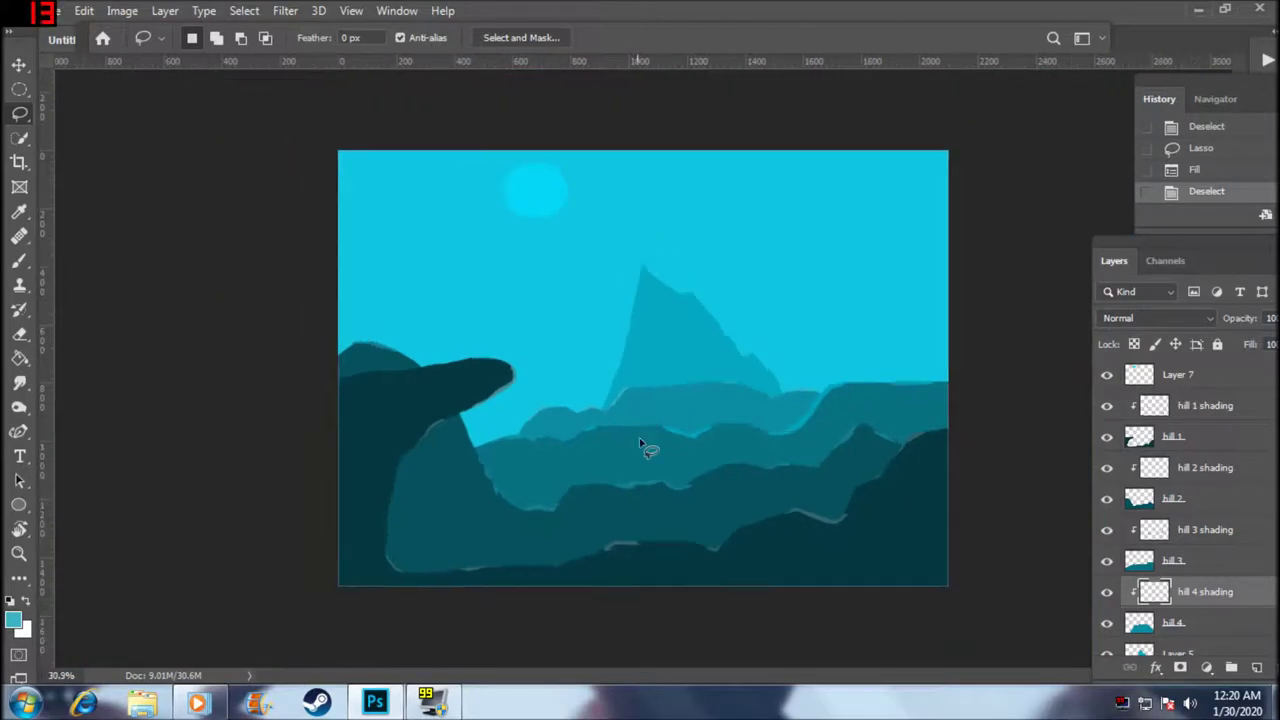
pyautogui.scroll(3, 644, 443)
pyautogui.scroll(-1, 643, 443)
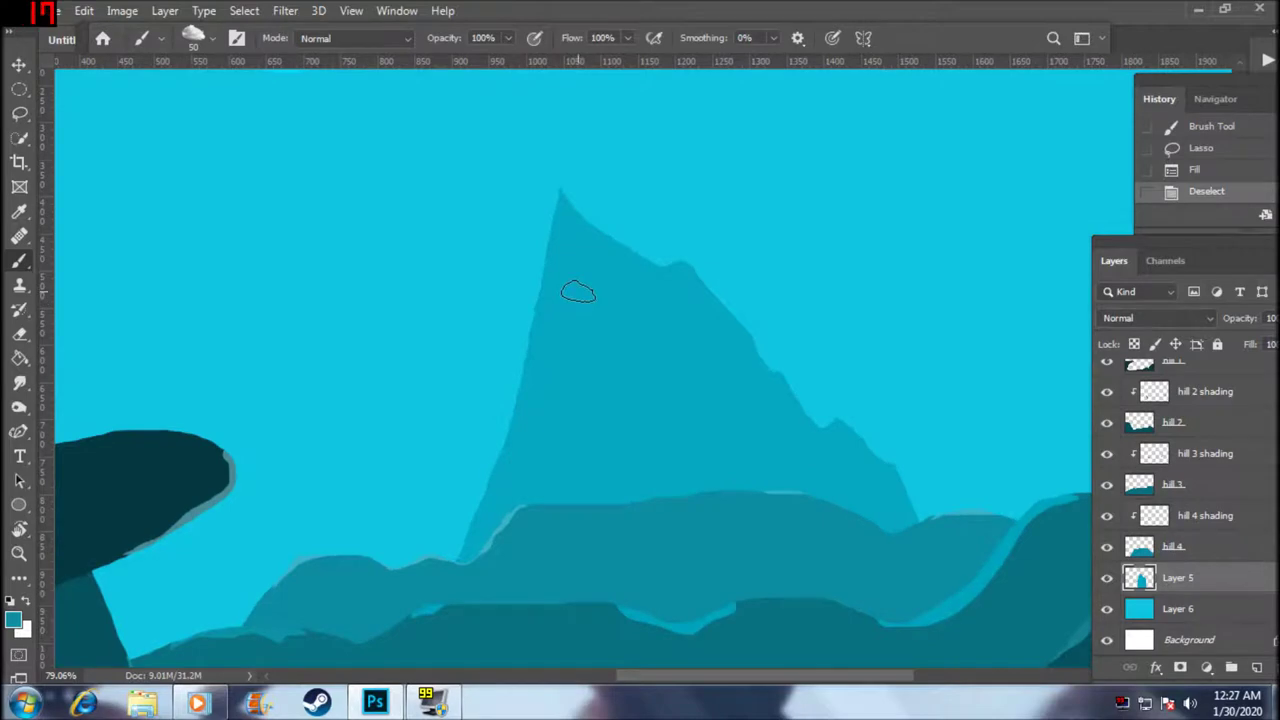
# - Lasso a sliver down the left ridge of the mountain peak
pyautogui.press('l')
pyautogui.scroll(3, 585, 272)
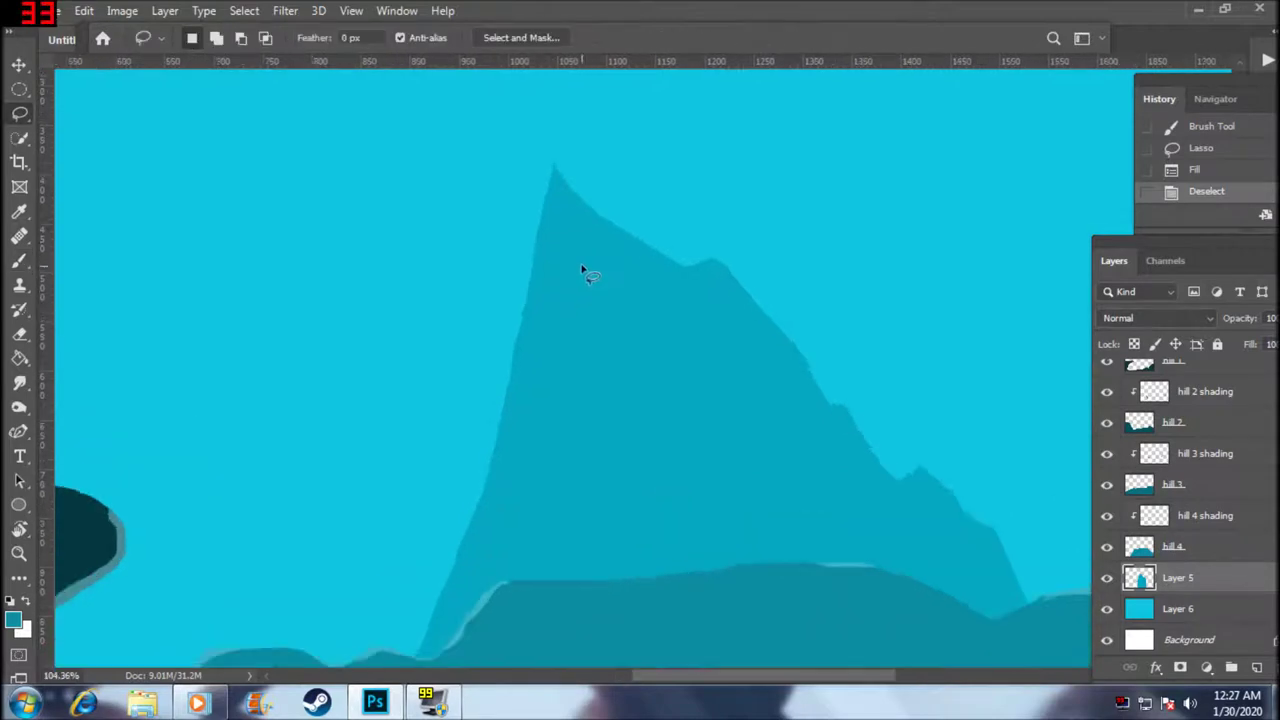
pyautogui.scroll(2, 582, 270)
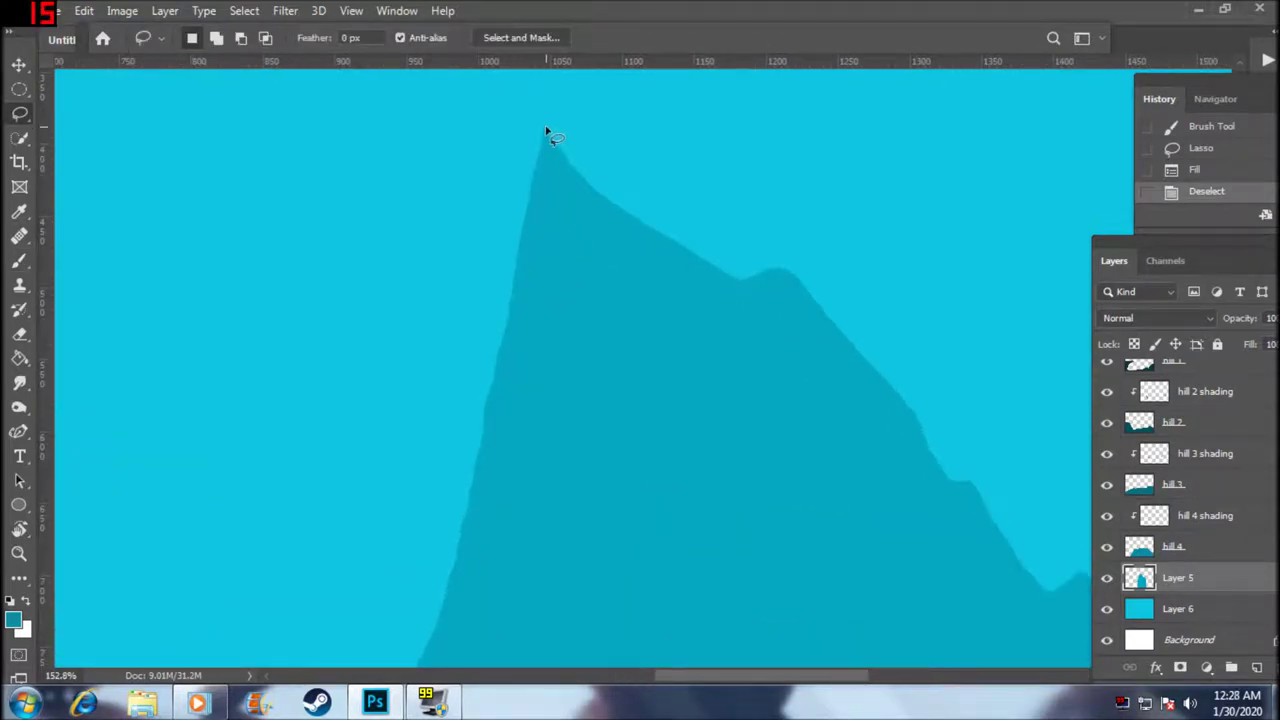
pyautogui.moveTo(550, 143); pyautogui.dragTo(563, 165)
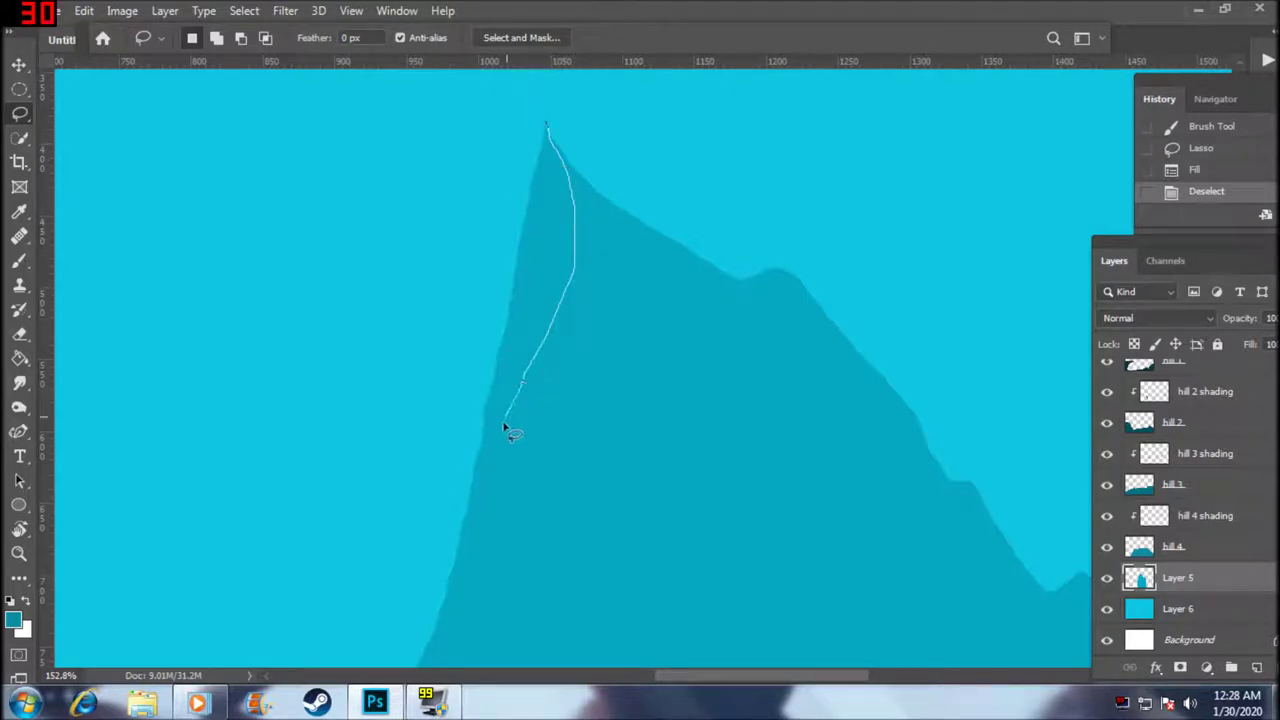
pyautogui.moveTo(485, 416); pyautogui.dragTo(485, 369)
pyautogui.moveTo(519, 219); pyautogui.dragTo(530, 167)
pyautogui.moveTo(549, 135); pyautogui.dragTo(546, 118)
# - Fill the sliver with darker teal 0492a7 and deselect
pyautogui.press('b')
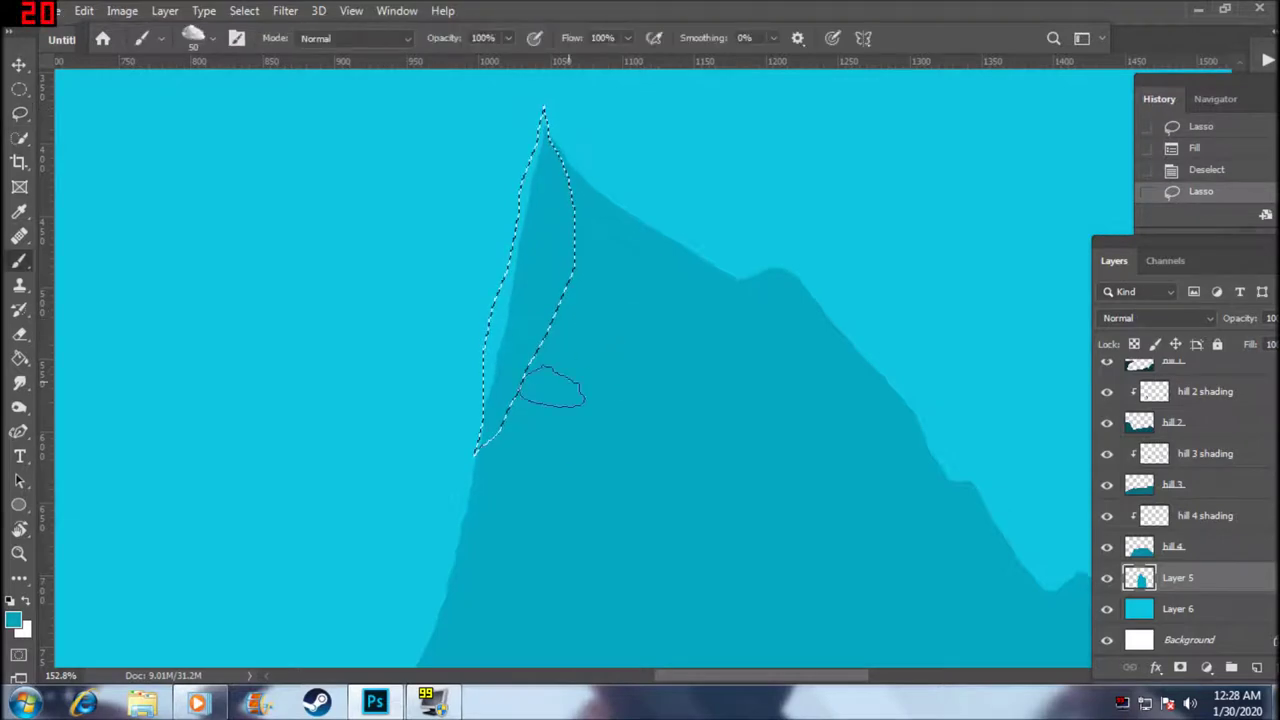
pyautogui.click(13, 620)
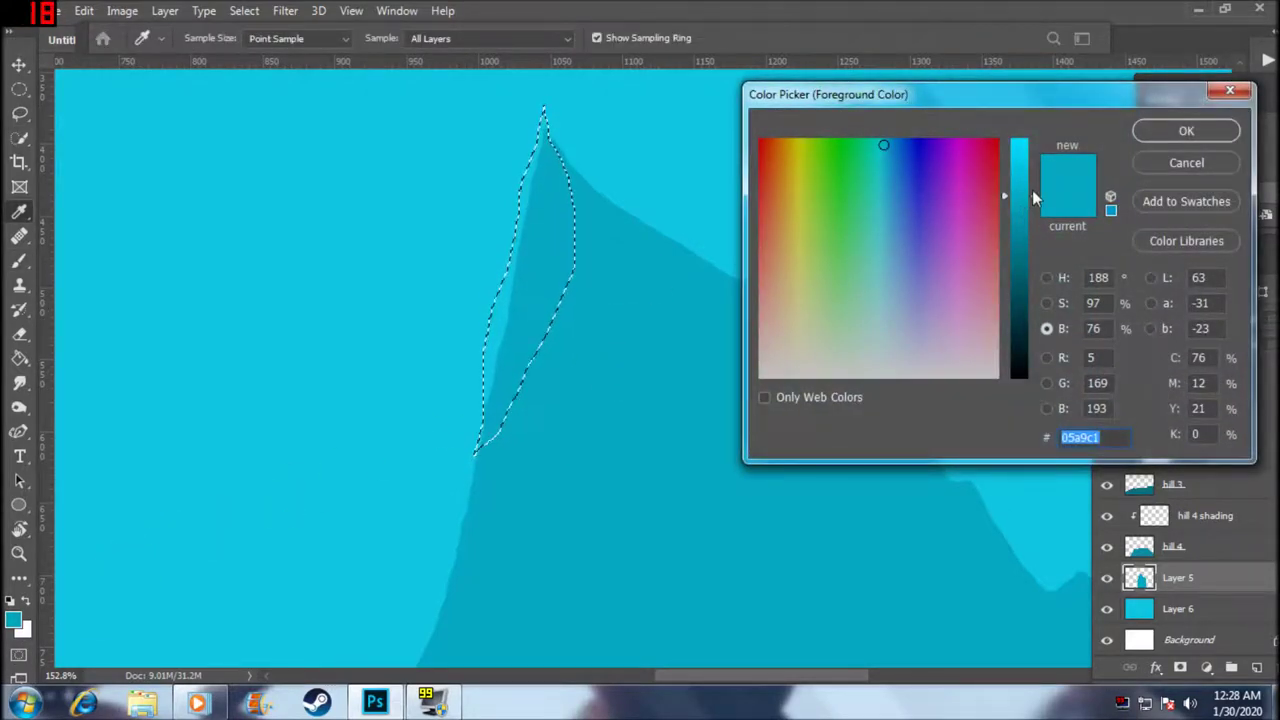
pyautogui.moveTo(1035, 197); pyautogui.dragTo(1033, 221)
pyautogui.click(1157, 138)
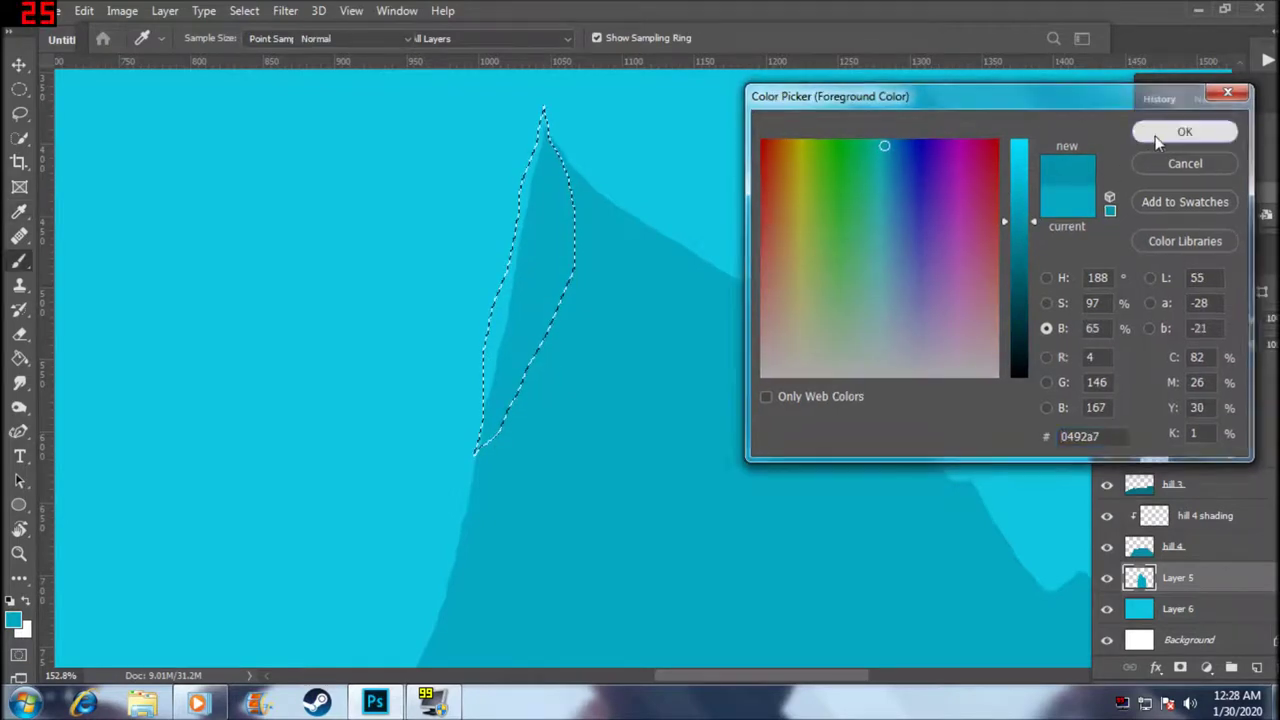
pyautogui.hotkey('alt', 'BackSpace')
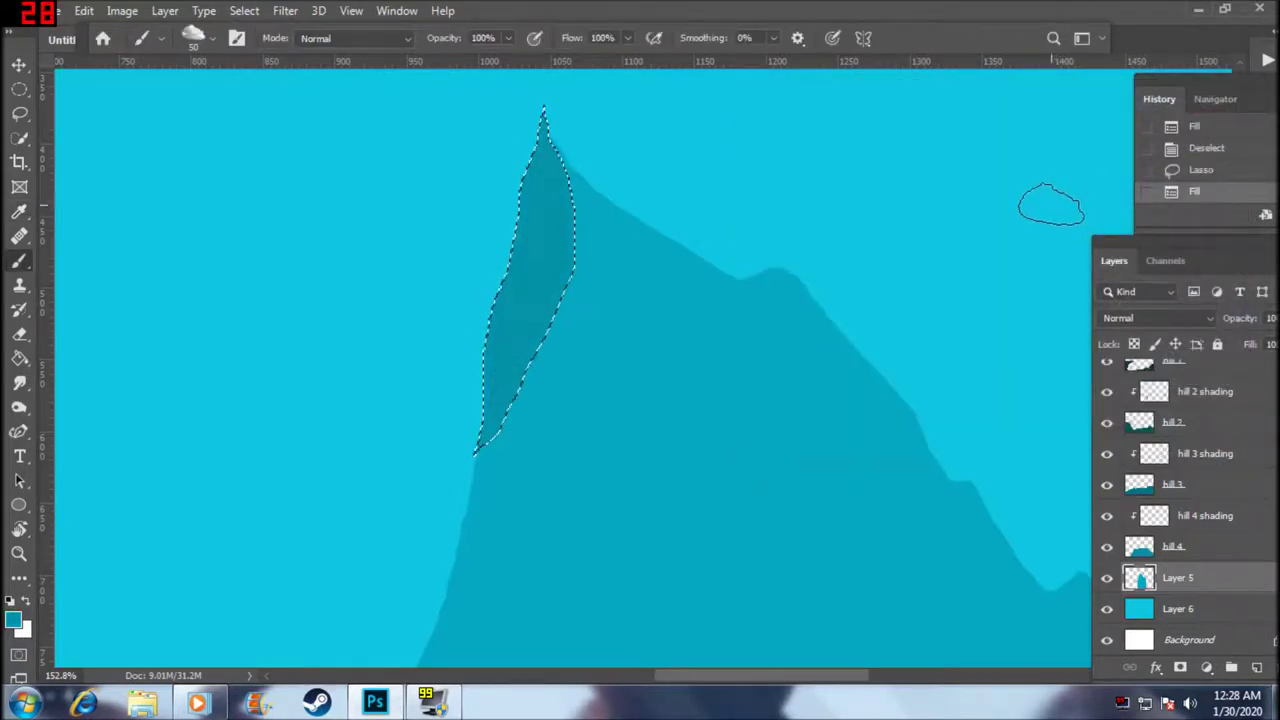
pyautogui.hotkey('ctrl', 'd')
pyautogui.scroll(-3, 640, 323)
pyautogui.scroll(-3, 586, 334)
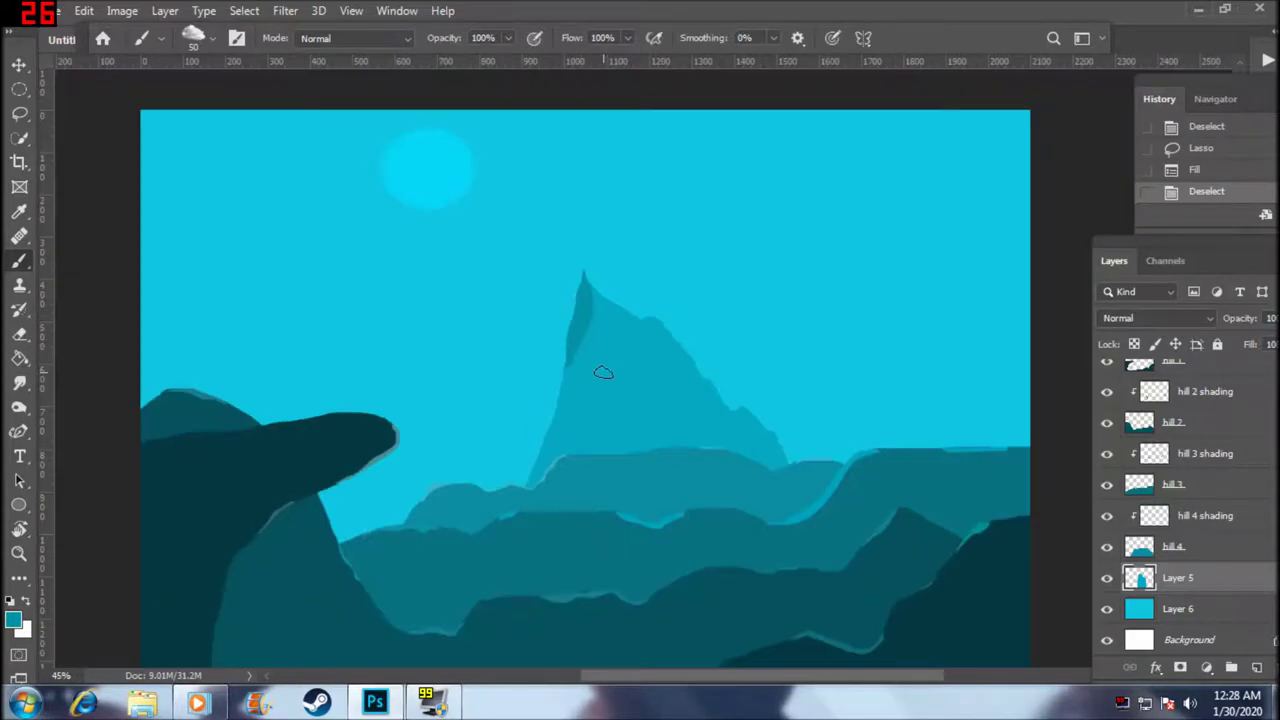
# - Lasso a thin sliver along the mountain peak's left edge, beside the dark shading
pyautogui.scroll(3, 612, 360)
pyautogui.scroll(2, 586, 314)
pyautogui.scroll(2, 586, 277)
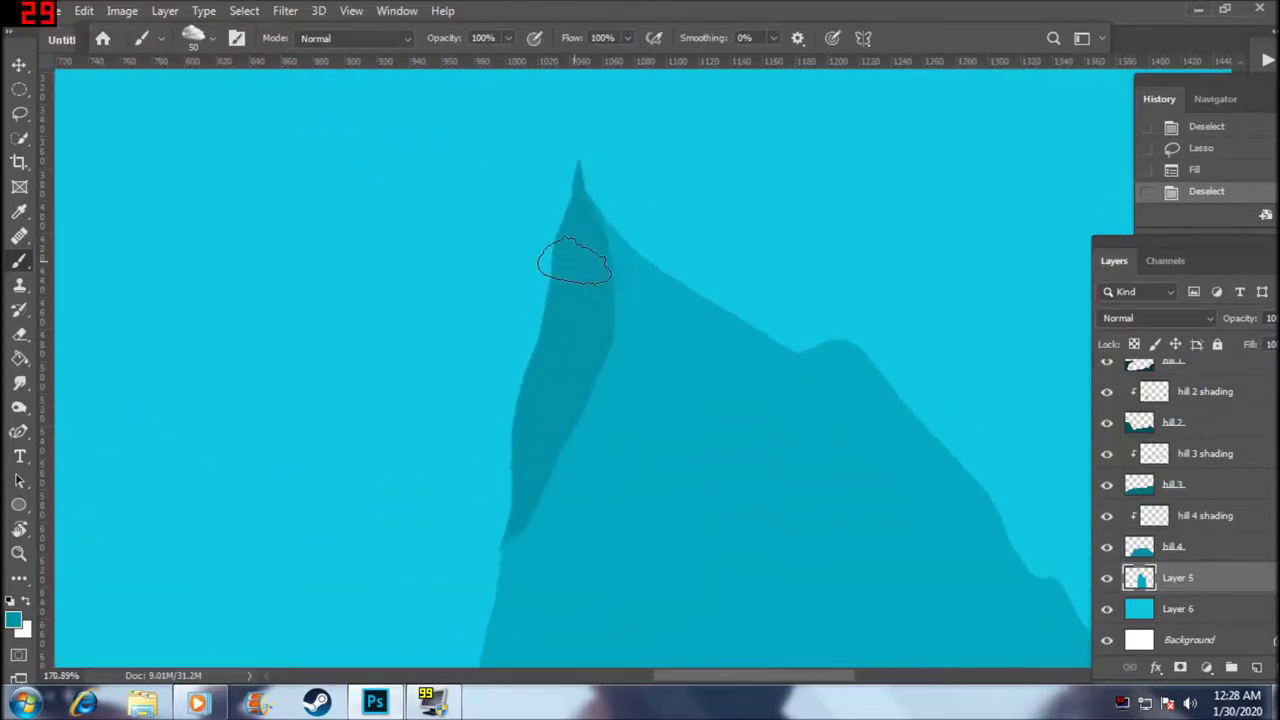
pyautogui.scroll(1, 571, 257)
pyautogui.press('l')
pyautogui.scroll(1, 574, 242)
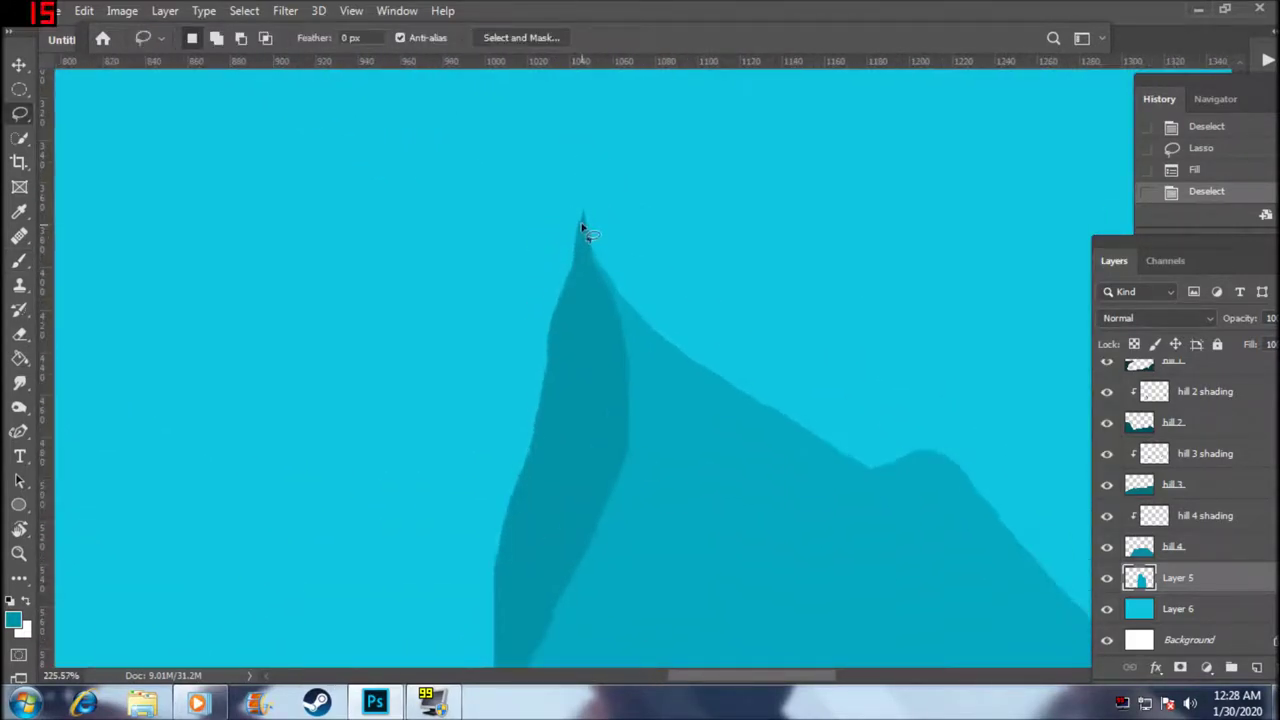
pyautogui.moveTo(584, 218); pyautogui.dragTo(595, 348)
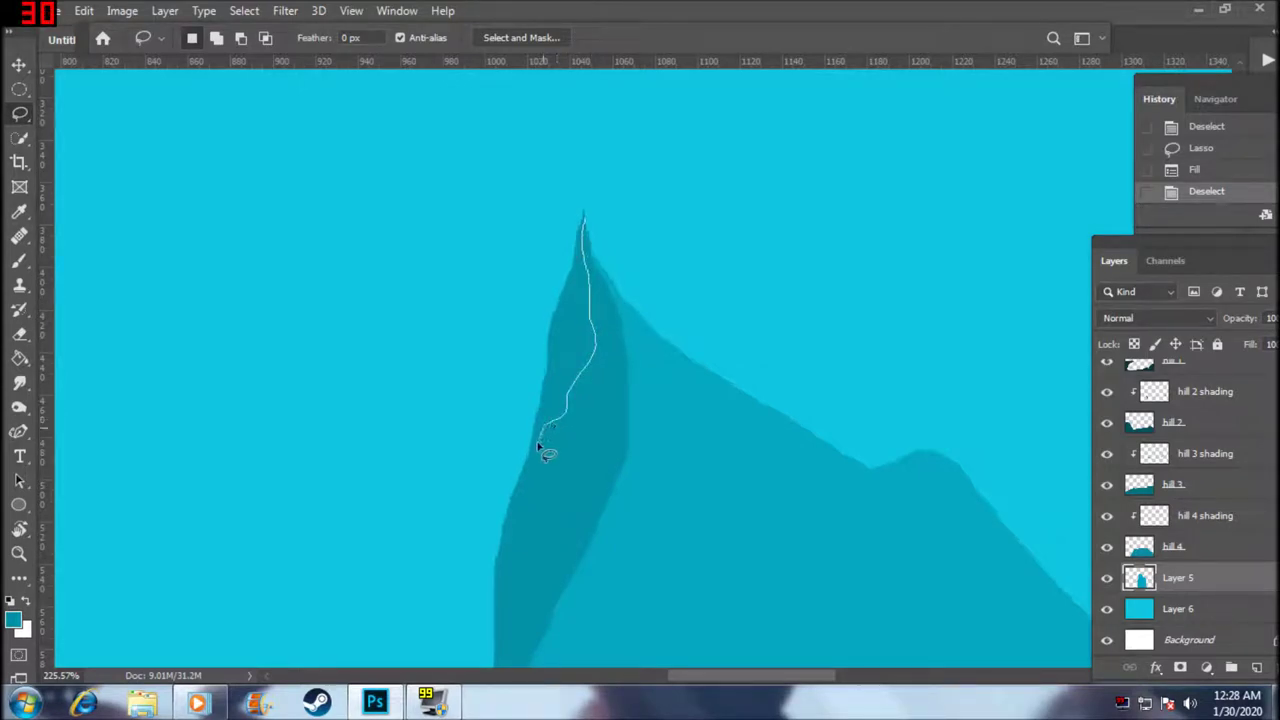
pyautogui.moveTo(540, 446); pyautogui.dragTo(537, 430)
pyautogui.hotkey('ctrl', 'z')
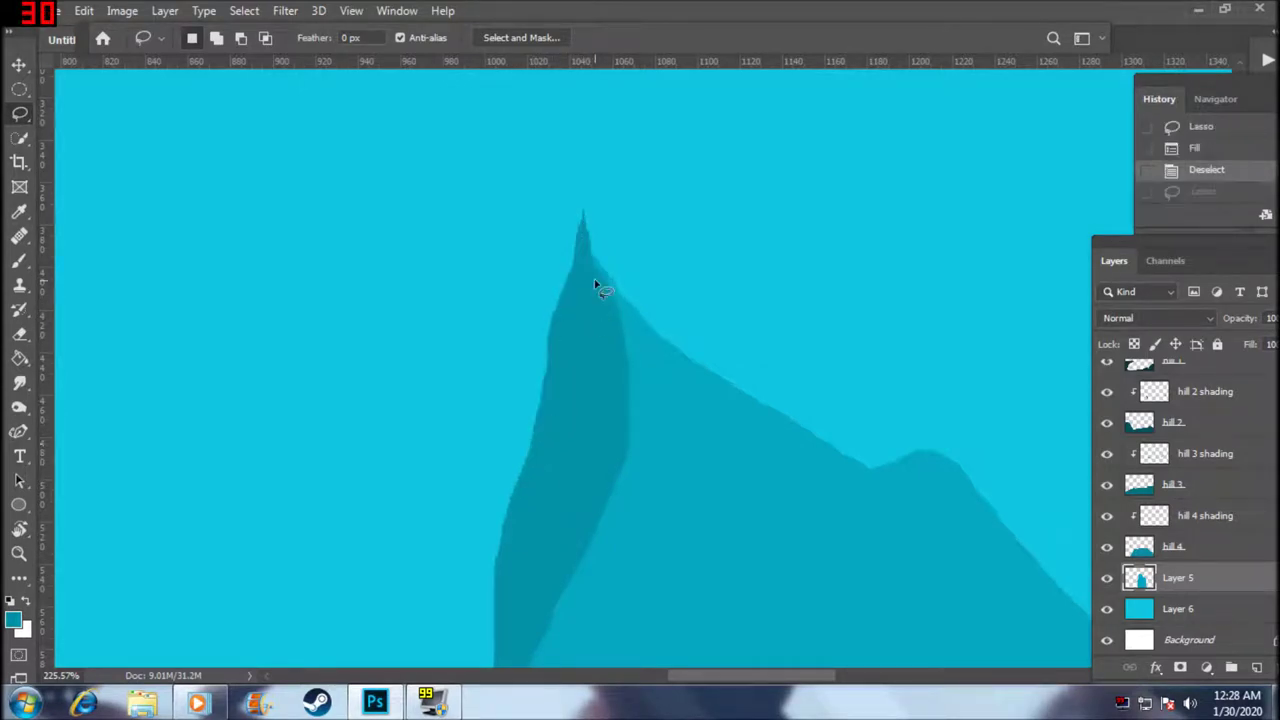
pyautogui.moveTo(576, 242)
pyautogui.mouseDown()
pyautogui.moveTo(571, 423)
pyautogui.moveTo(544, 462)
pyautogui.moveTo(521, 467)
pyautogui.mouseUp()
pyautogui.moveTo(543, 325); pyautogui.dragTo(582, 251)
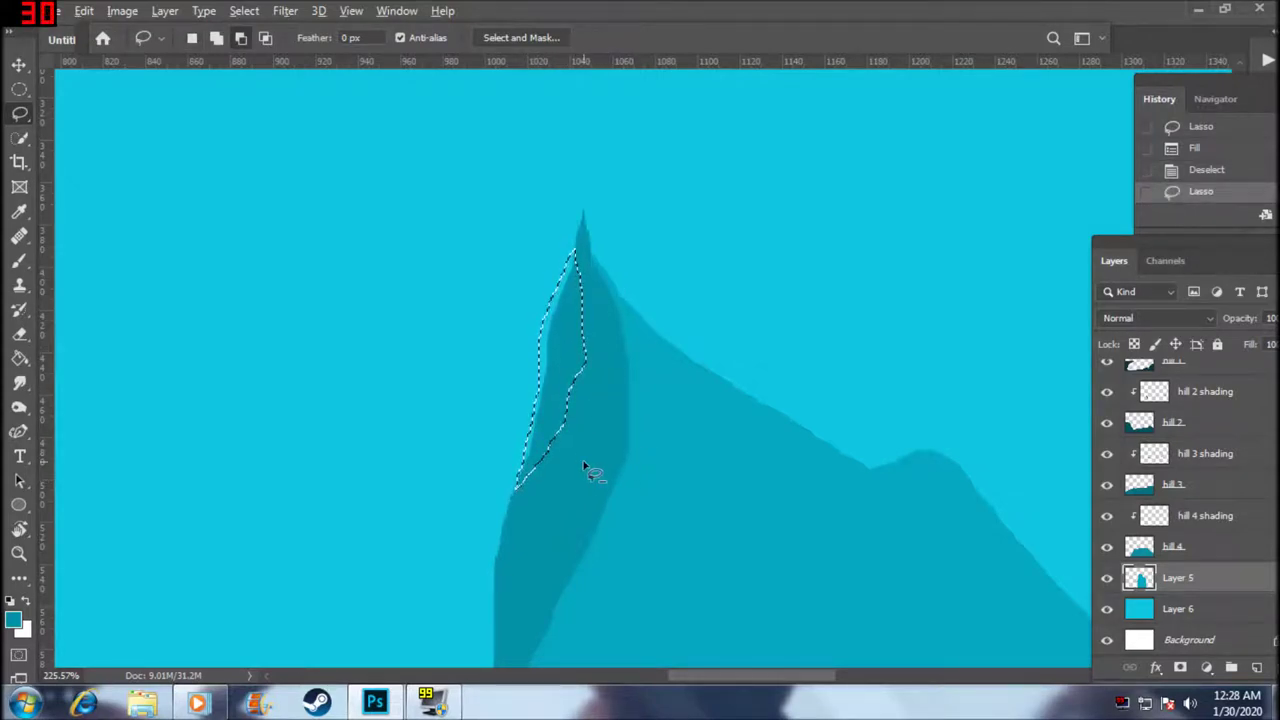
# - Try a bright cyan 05c6e2 fill on the sliver, then undo back to the selection
pyautogui.press('b')
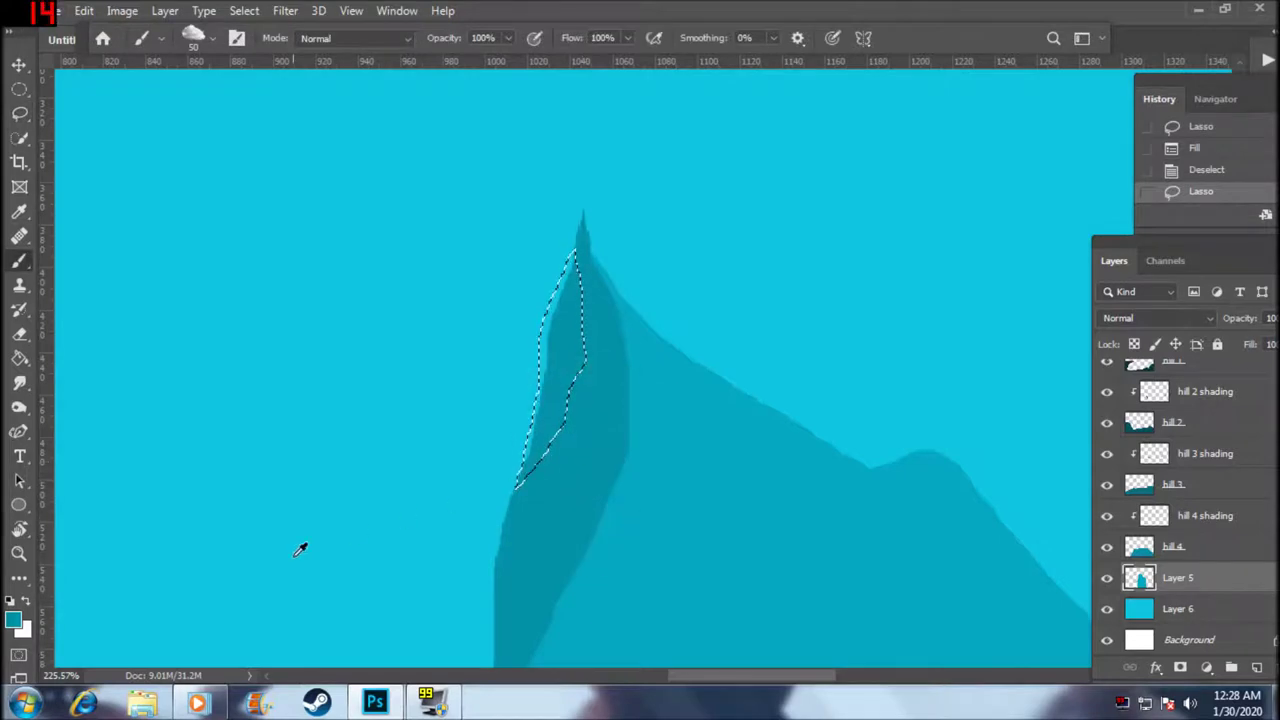
pyautogui.click(16, 621)
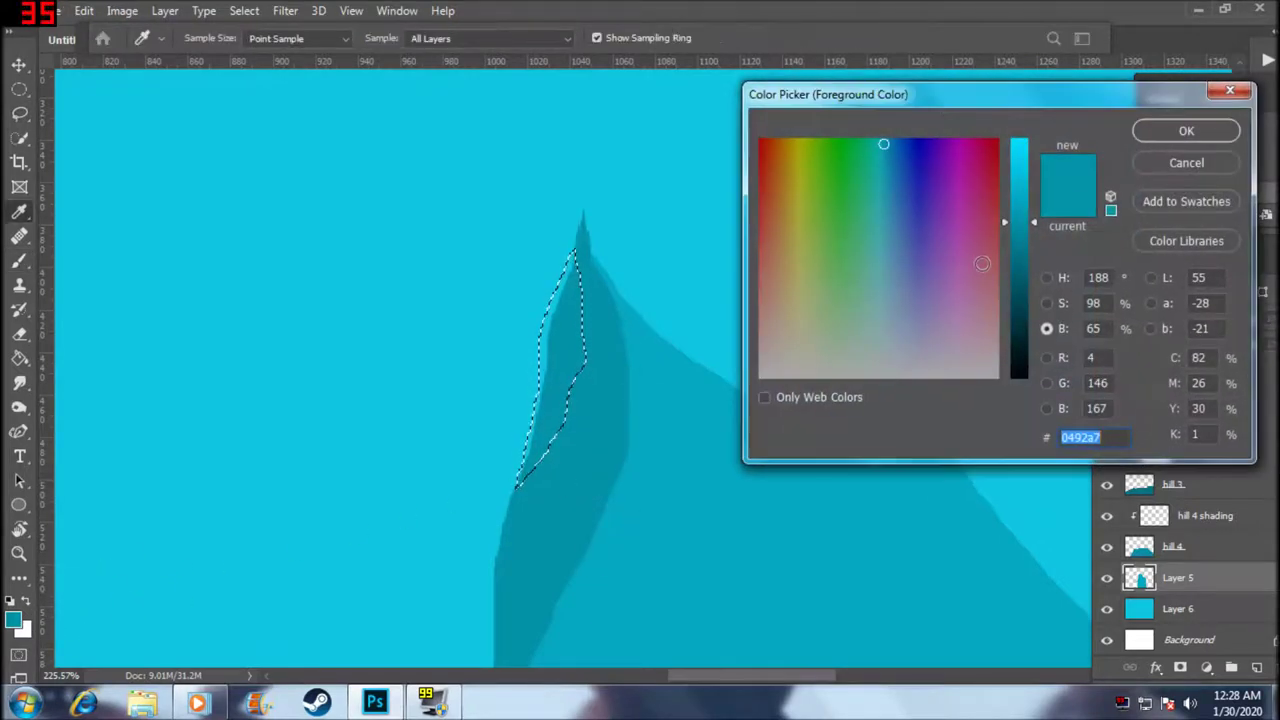
pyautogui.click(1018, 165)
pyautogui.click(1150, 140)
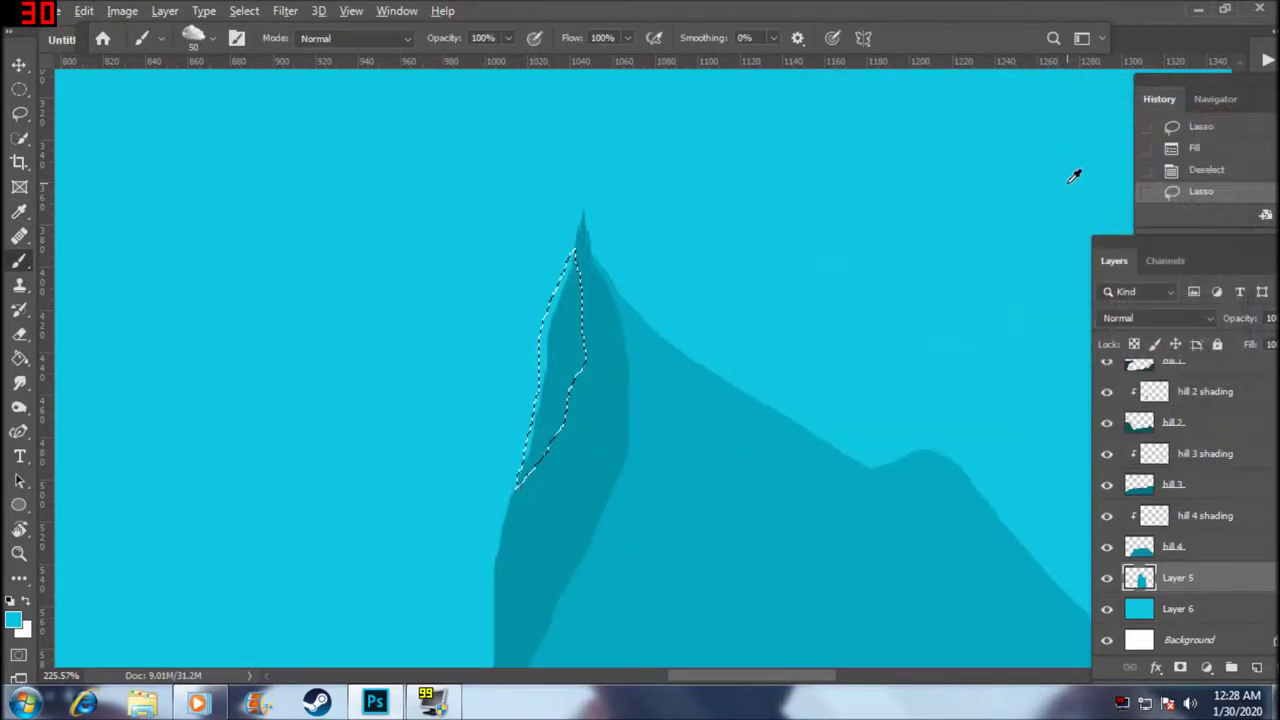
pyautogui.hotkey('ctrl', 'd')
pyautogui.hotkey('ctrl', 'z')
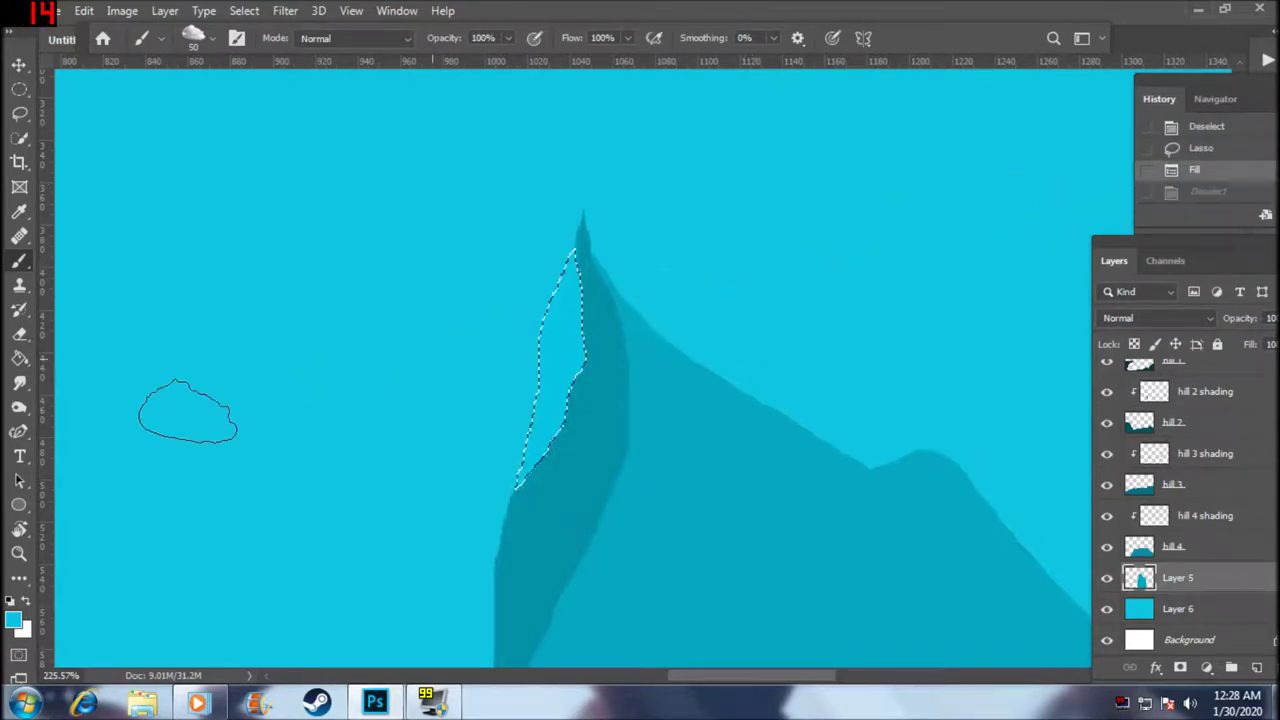
pyautogui.hotkey('ctrl', 'z')
# - Refill the sliver with the chosen light cyan highlight colour and deselect
pyautogui.click(14, 620)
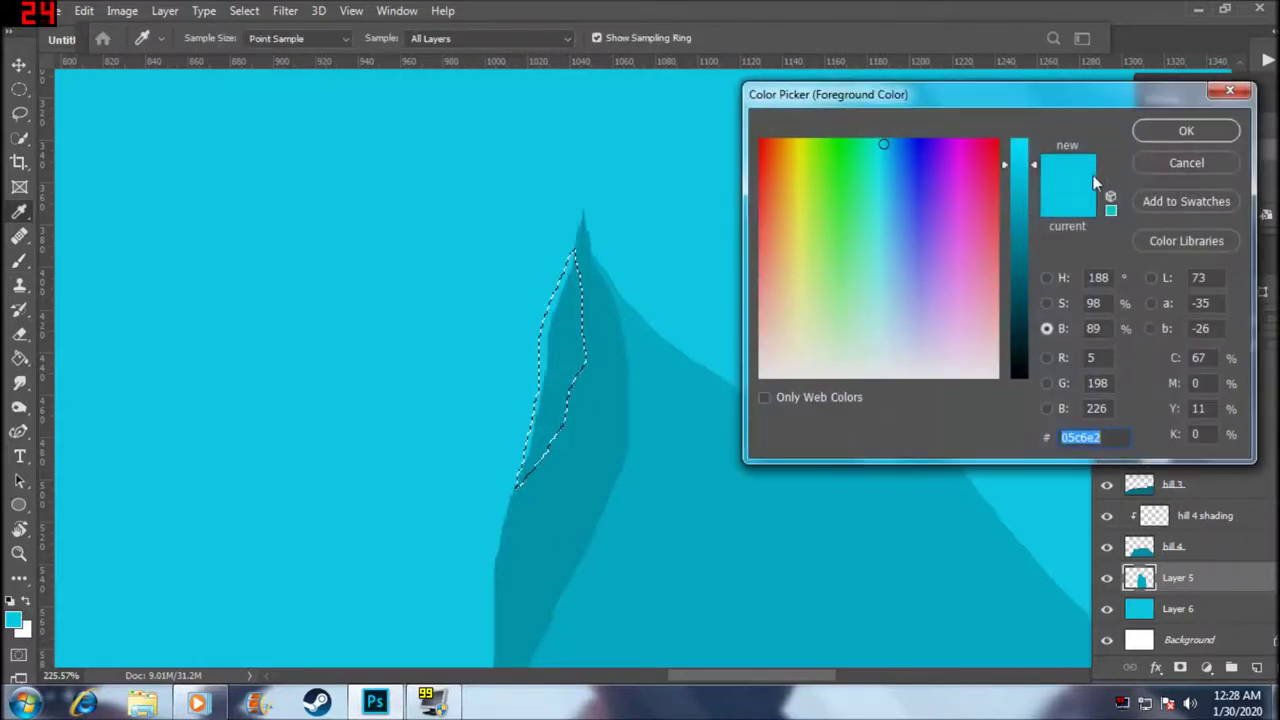
pyautogui.click(1186, 131)
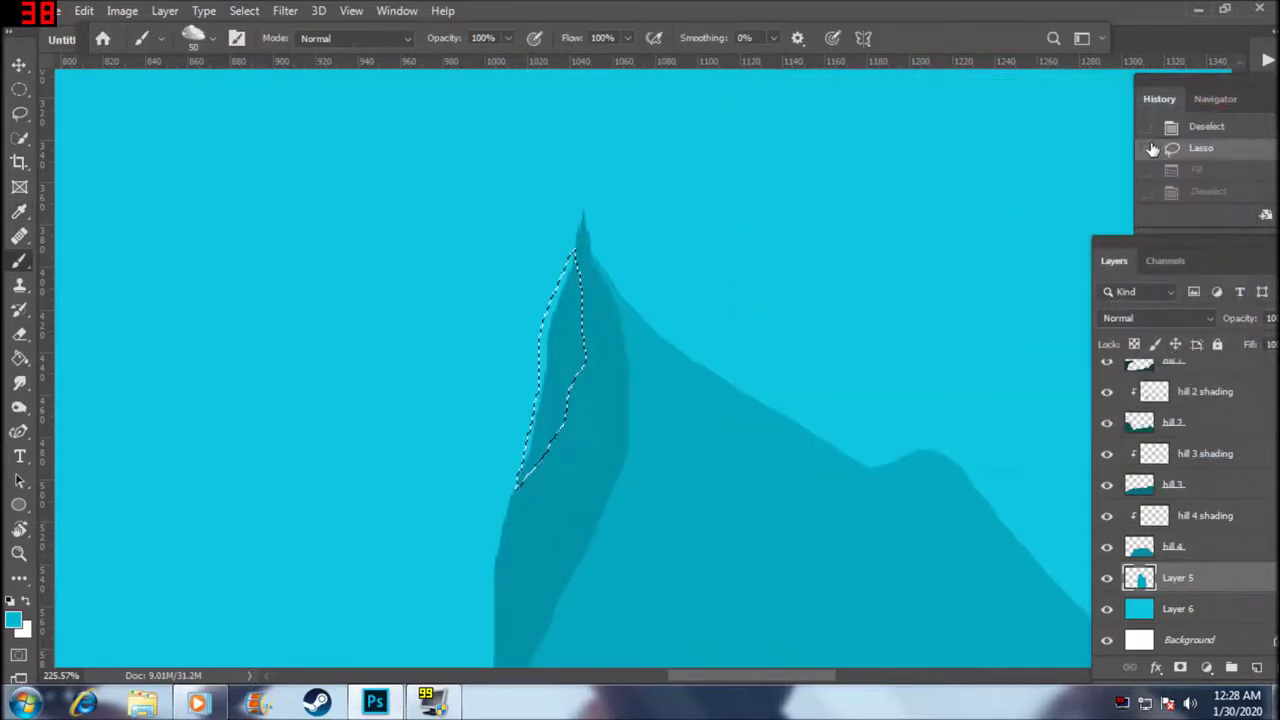
pyautogui.hotkey('alt', 'BackSpace')
pyautogui.hotkey('ctrl', 'd')
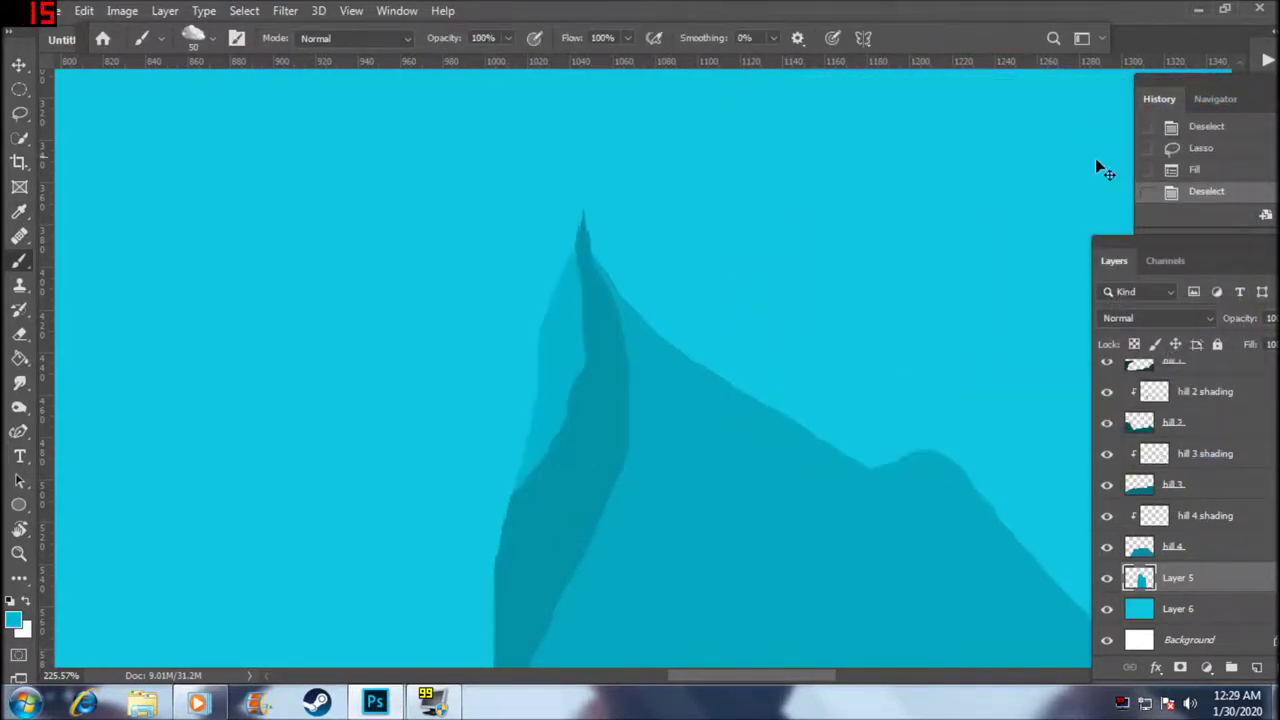
pyautogui.scroll(-3, 650, 284)
pyautogui.scroll(-2, 650, 284)
pyautogui.scroll(-2, 643, 283)
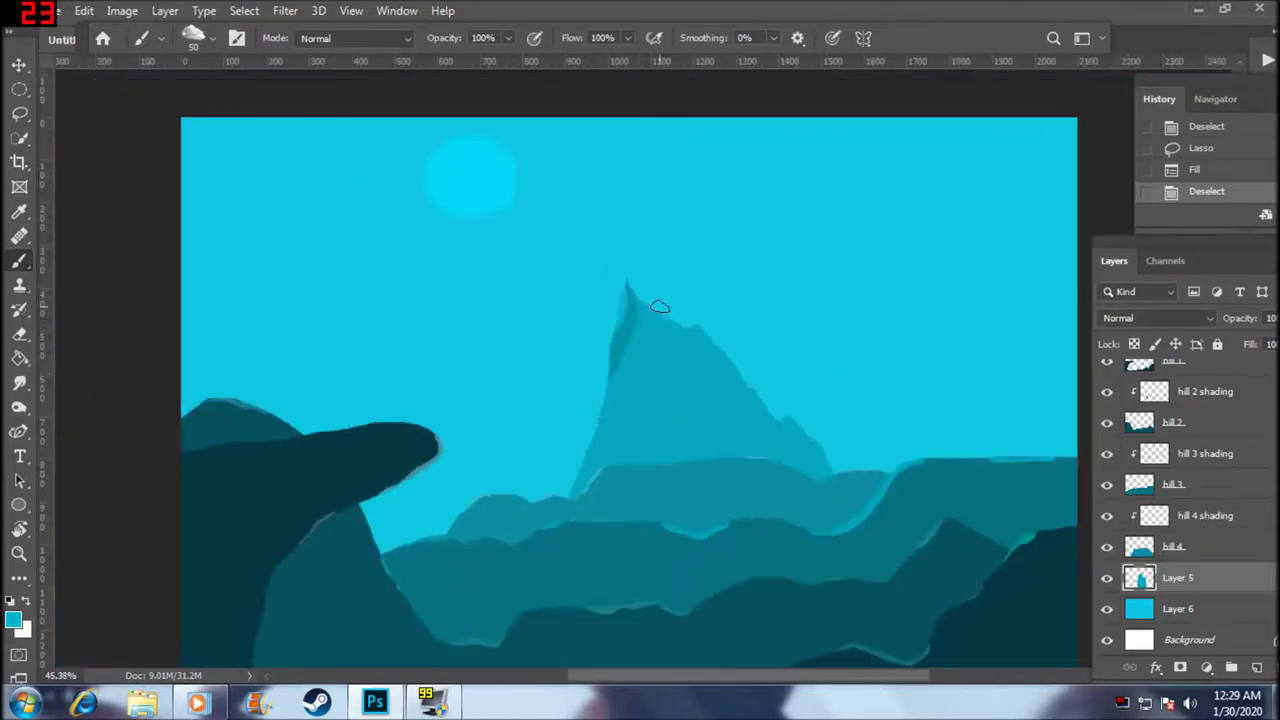
# - Drag the wolf clipart from its own window onto the landscape as a new layer, then close it
pyautogui.scroll(-1, 660, 306)
pyautogui.scroll(2, 695, 312)
pyautogui.scroll(2, 674, 280)
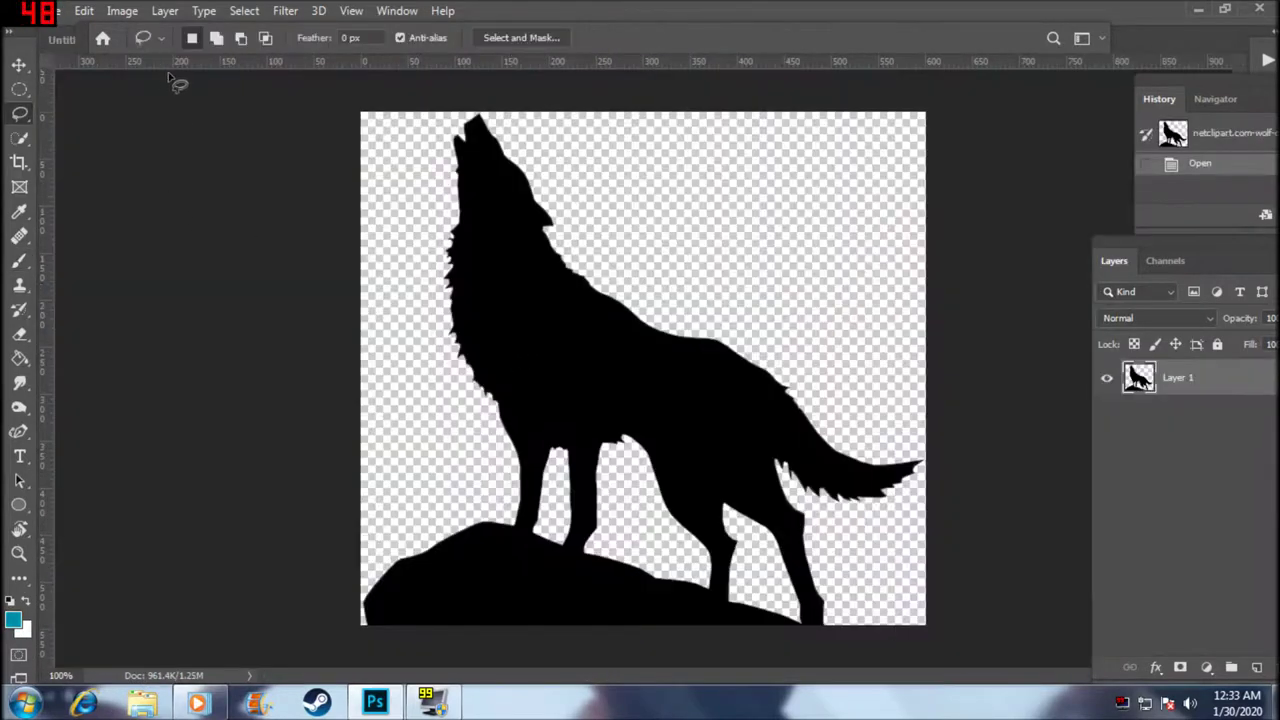
pyautogui.press('Tab')
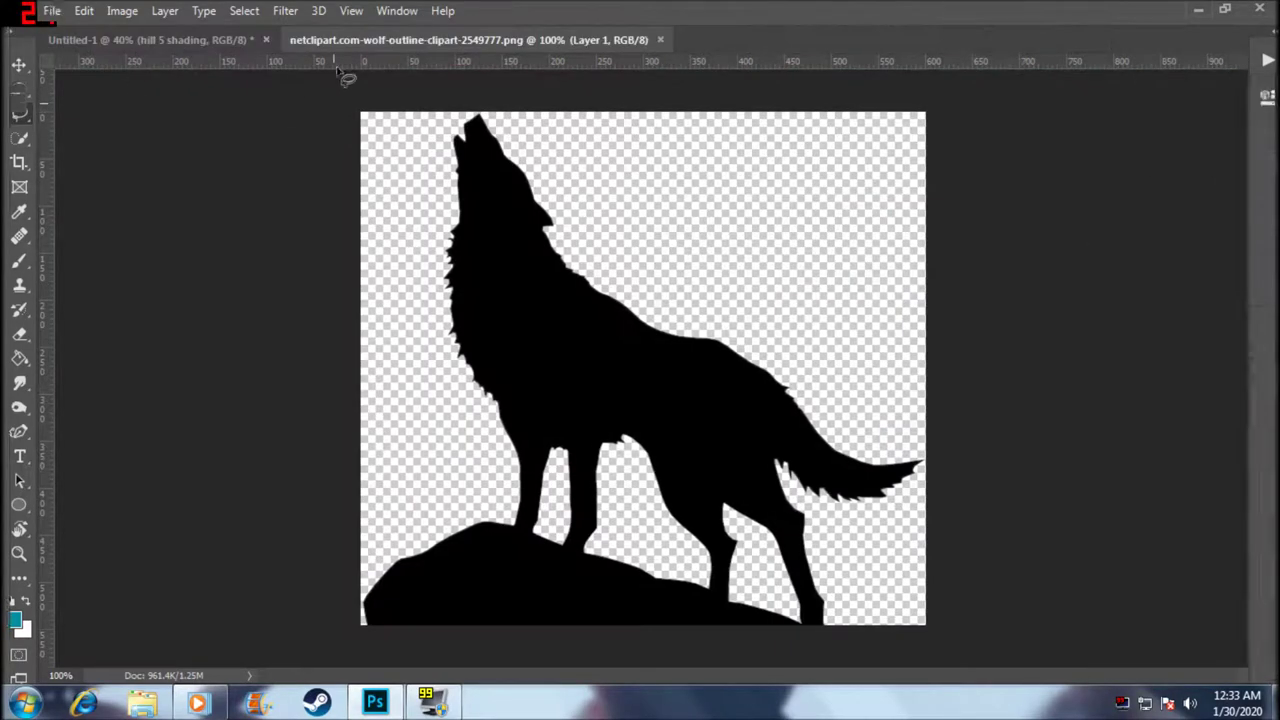
pyautogui.moveTo(357, 35)
pyautogui.mouseDown()
pyautogui.moveTo(346, 122)
pyautogui.moveTo(336, 118)
pyautogui.mouseUp()
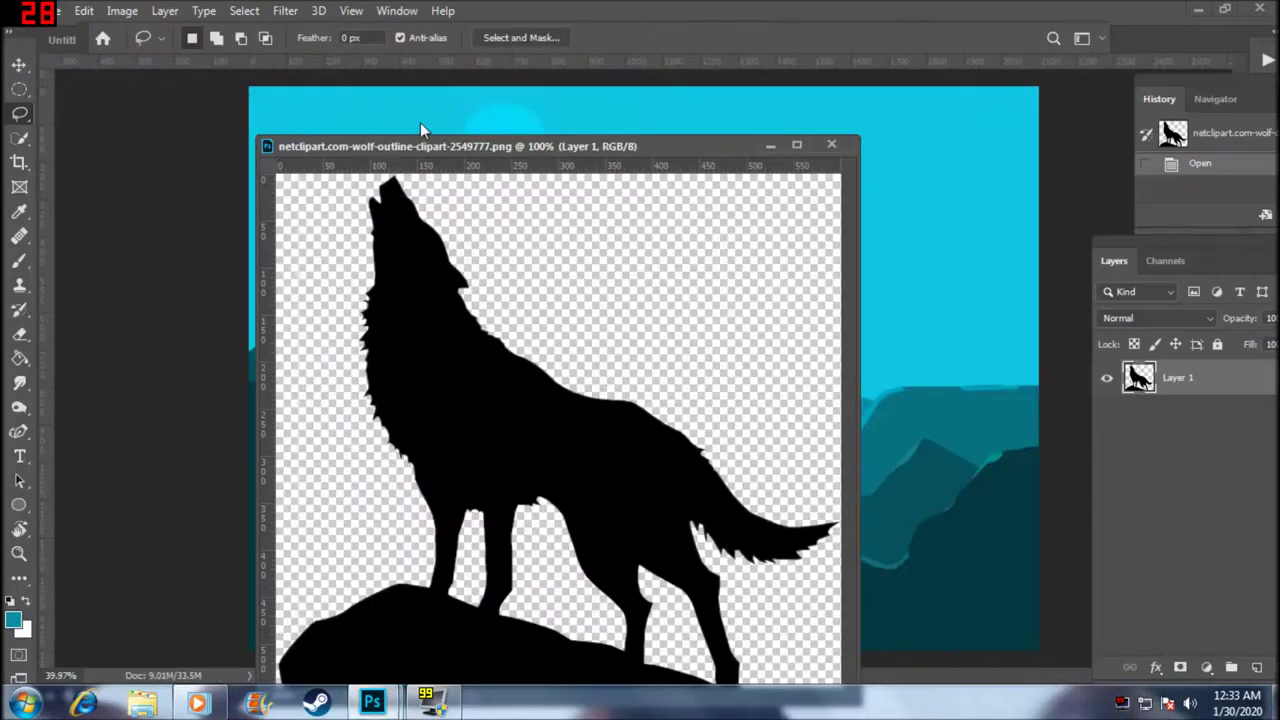
pyautogui.moveTo(433, 142); pyautogui.dragTo(193, 145)
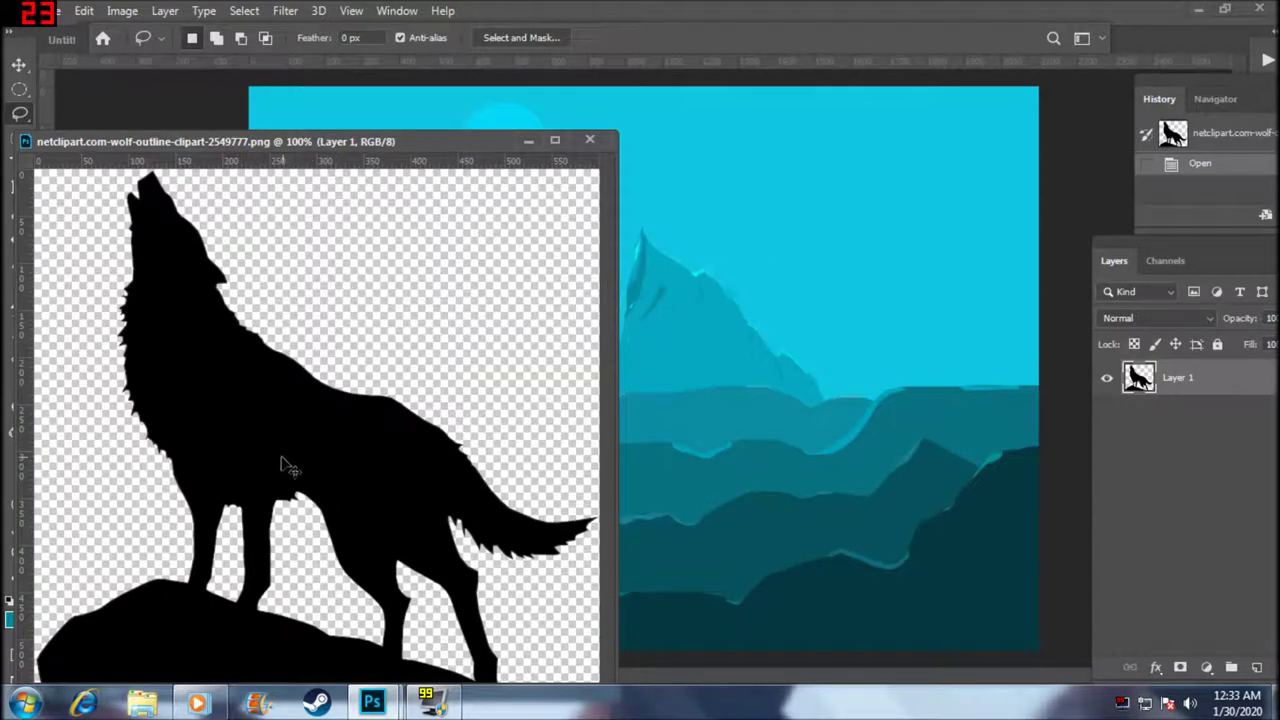
pyautogui.moveTo(290, 465); pyautogui.dragTo(701, 379)
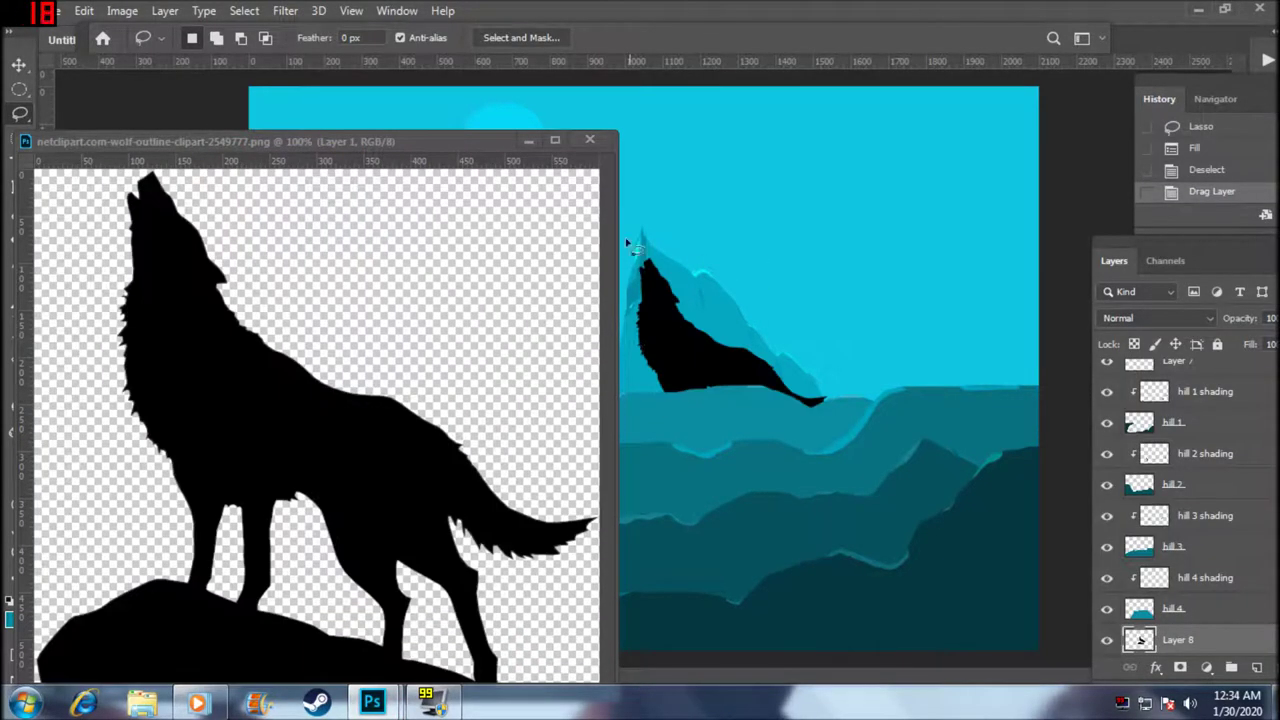
pyautogui.click(600, 144)
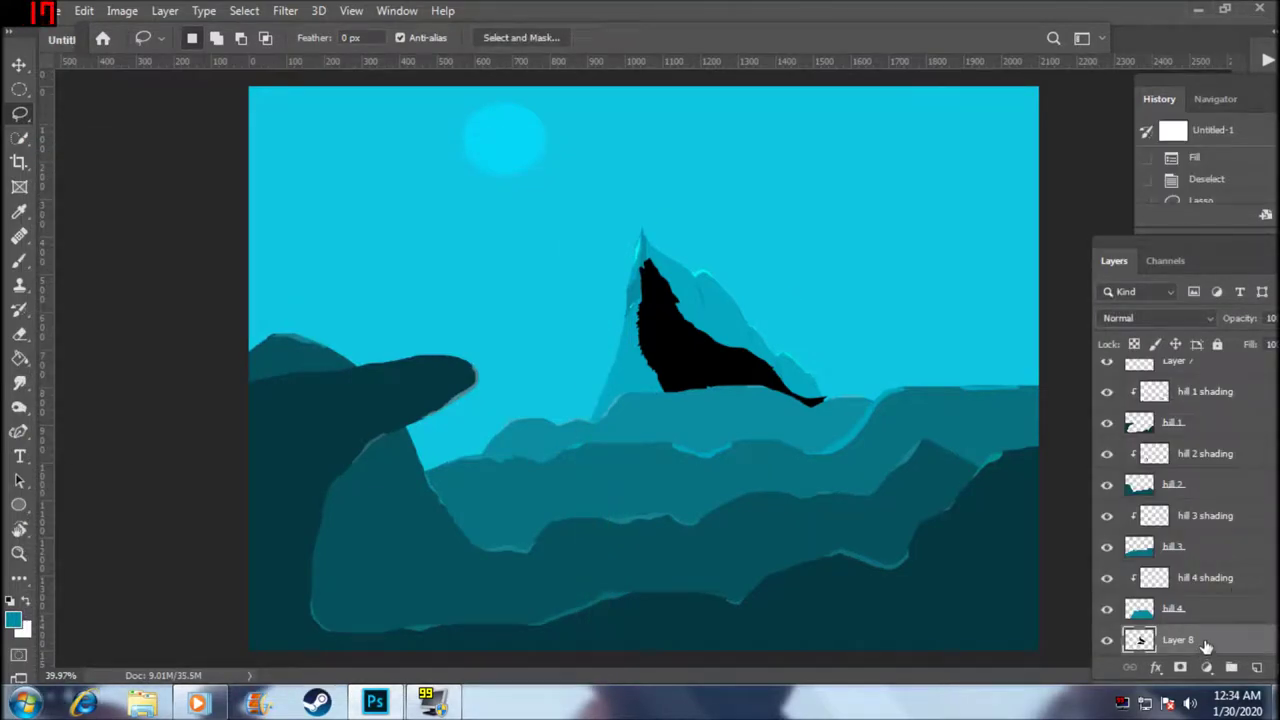
# - Drag Layer 8, the wolf, to the top of the Layers panel
pyautogui.scroll(-2, 1205, 605)
pyautogui.scroll(1, 1205, 590)
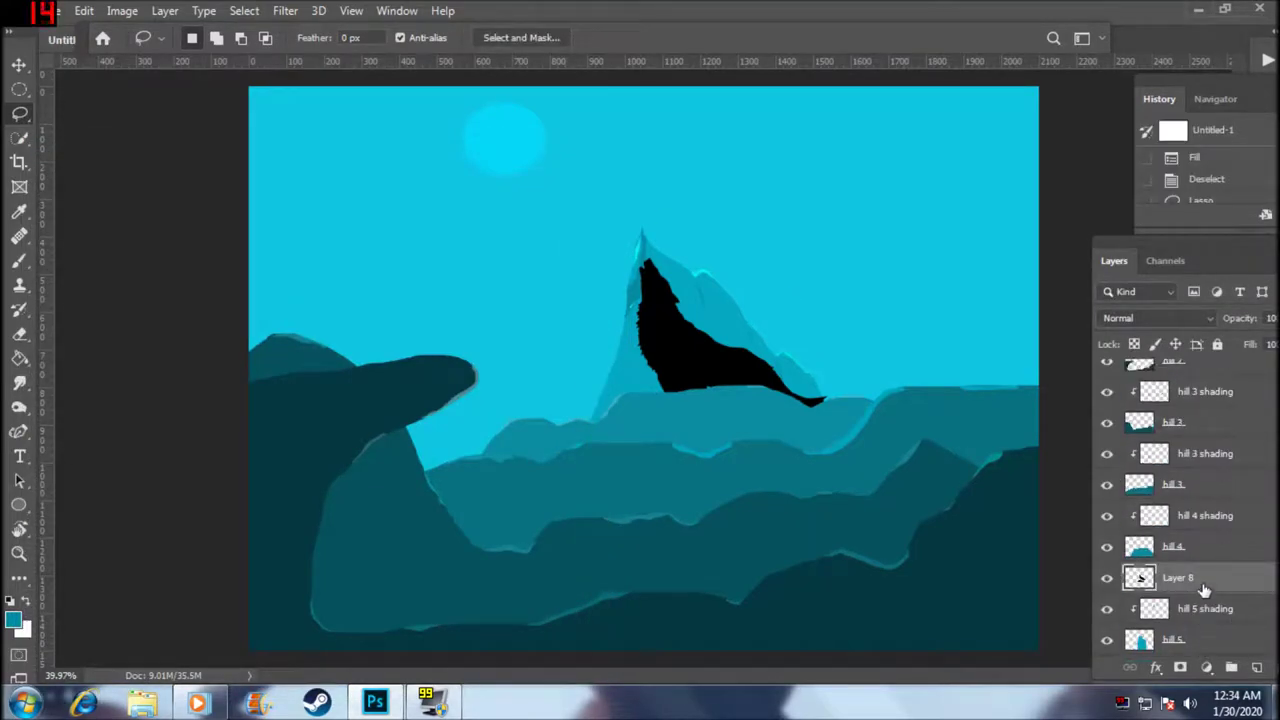
pyautogui.moveTo(1199, 582); pyautogui.dragTo(1192, 399)
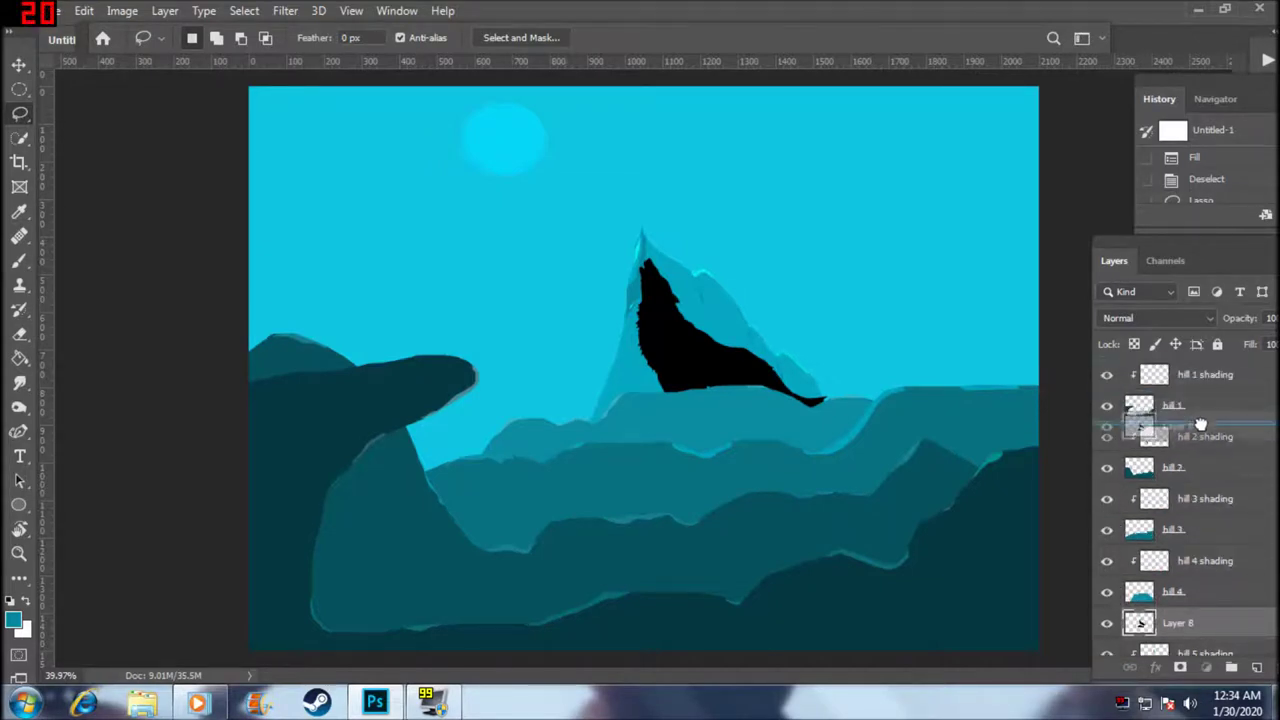
pyautogui.moveTo(1192, 399); pyautogui.dragTo(1198, 408)
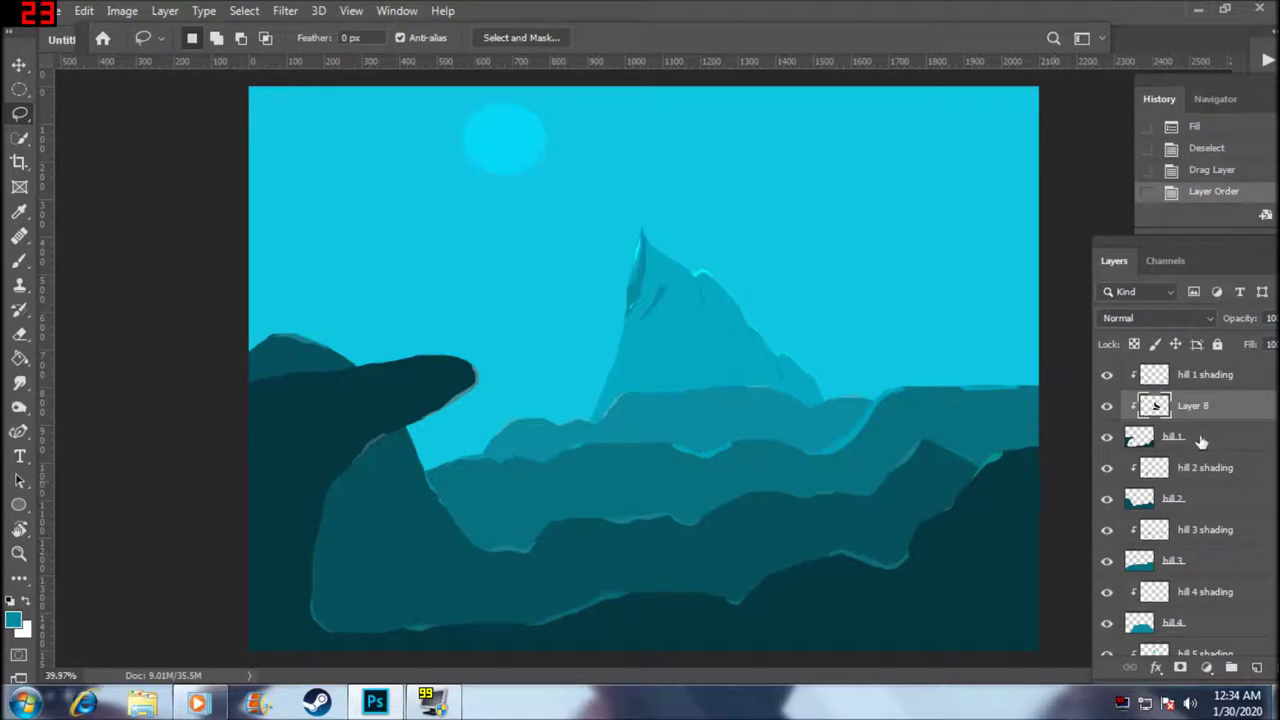
pyautogui.moveTo(1212, 408); pyautogui.dragTo(1196, 378)
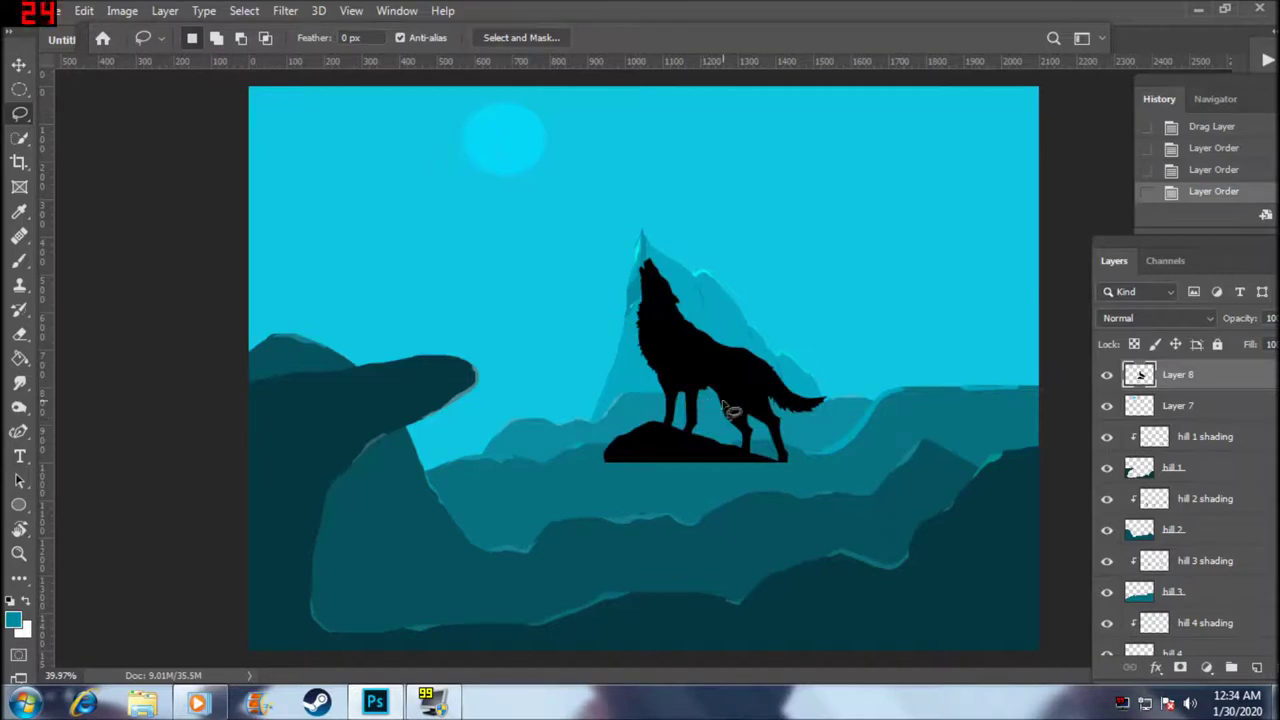
pyautogui.hotkey('ctrl', 't')
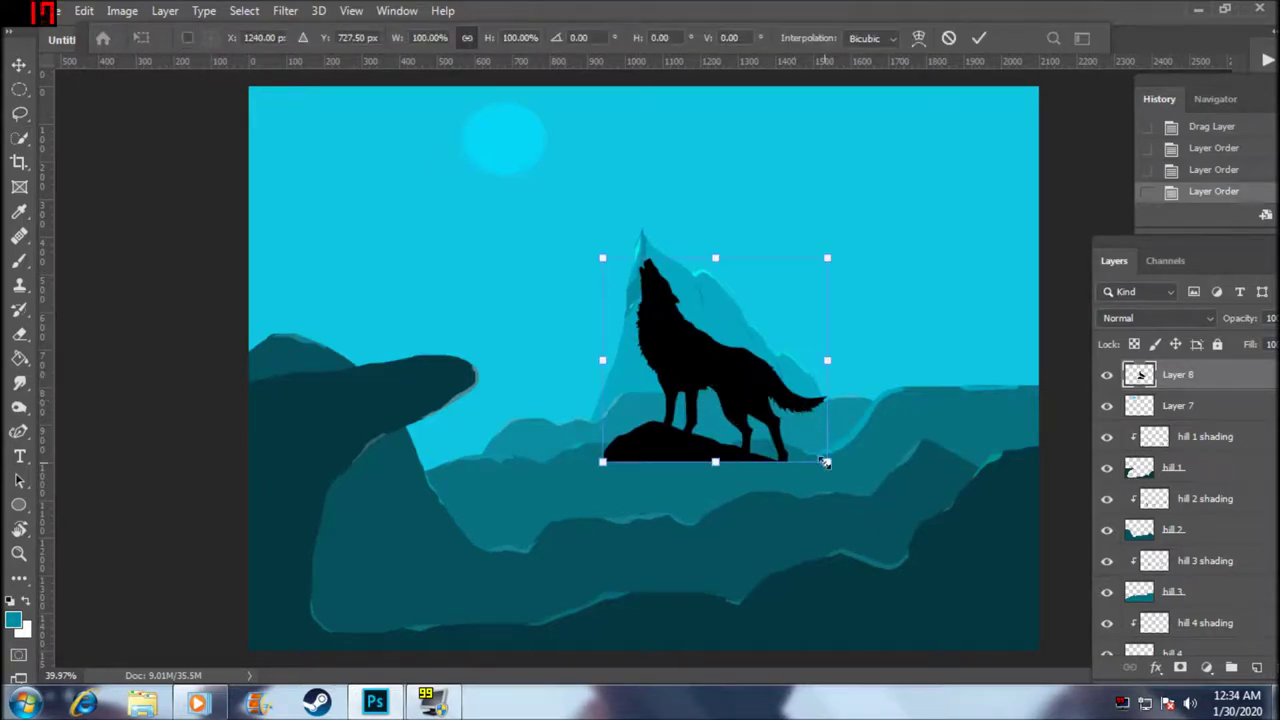
# - Scale the wolf to about 40%, flip it horizontally, and set it on the left cliff
pyautogui.moveTo(827, 461); pyautogui.dragTo(697, 338)
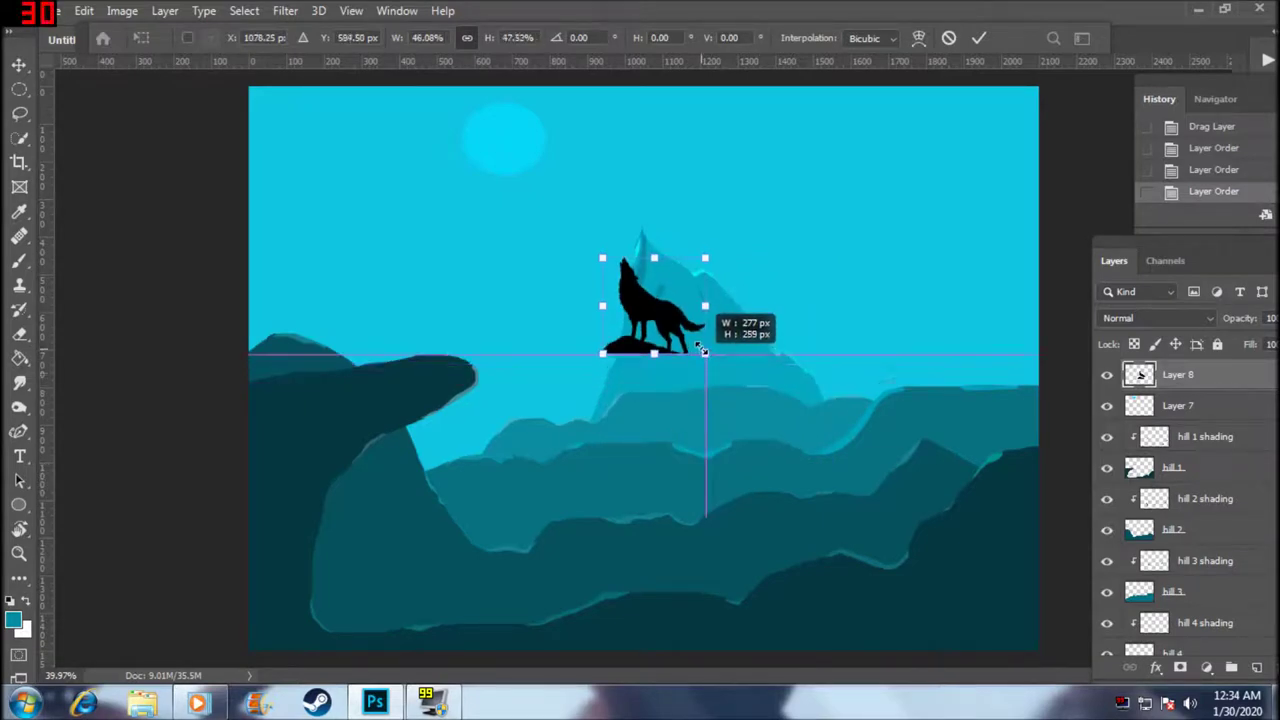
pyautogui.moveTo(697, 338); pyautogui.dragTo(407, 340)
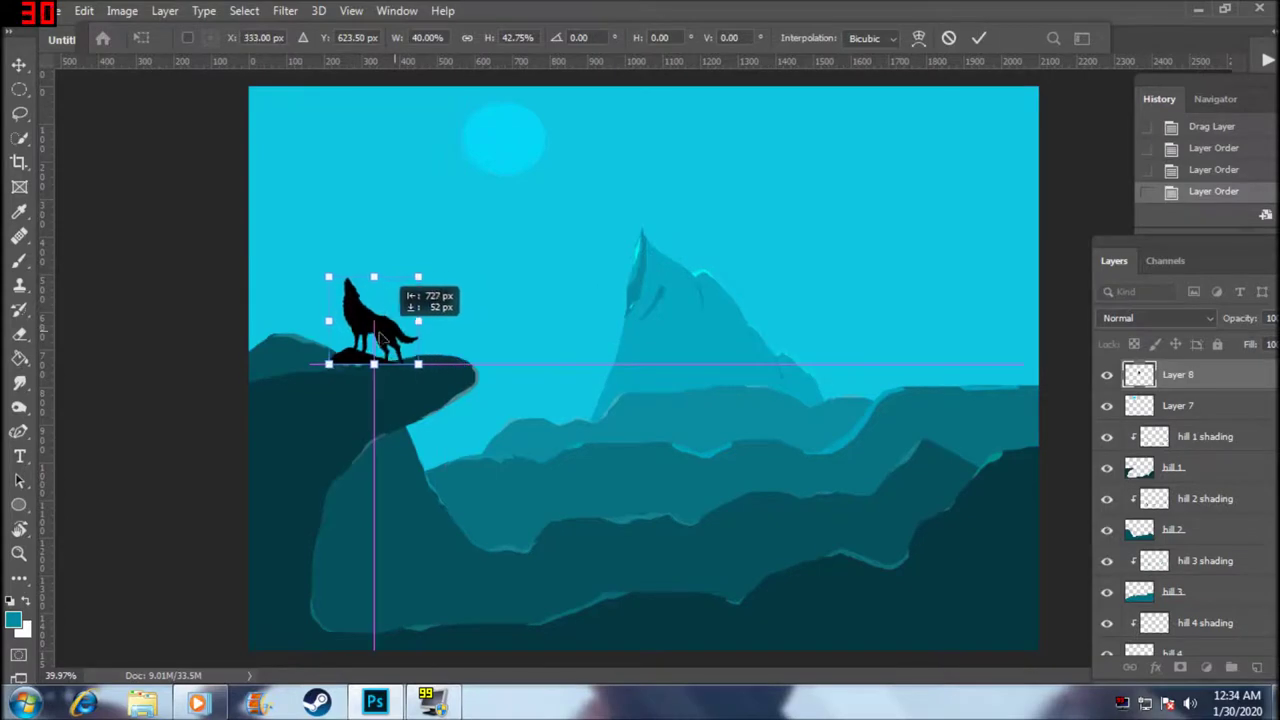
pyautogui.rightClick(407, 340)
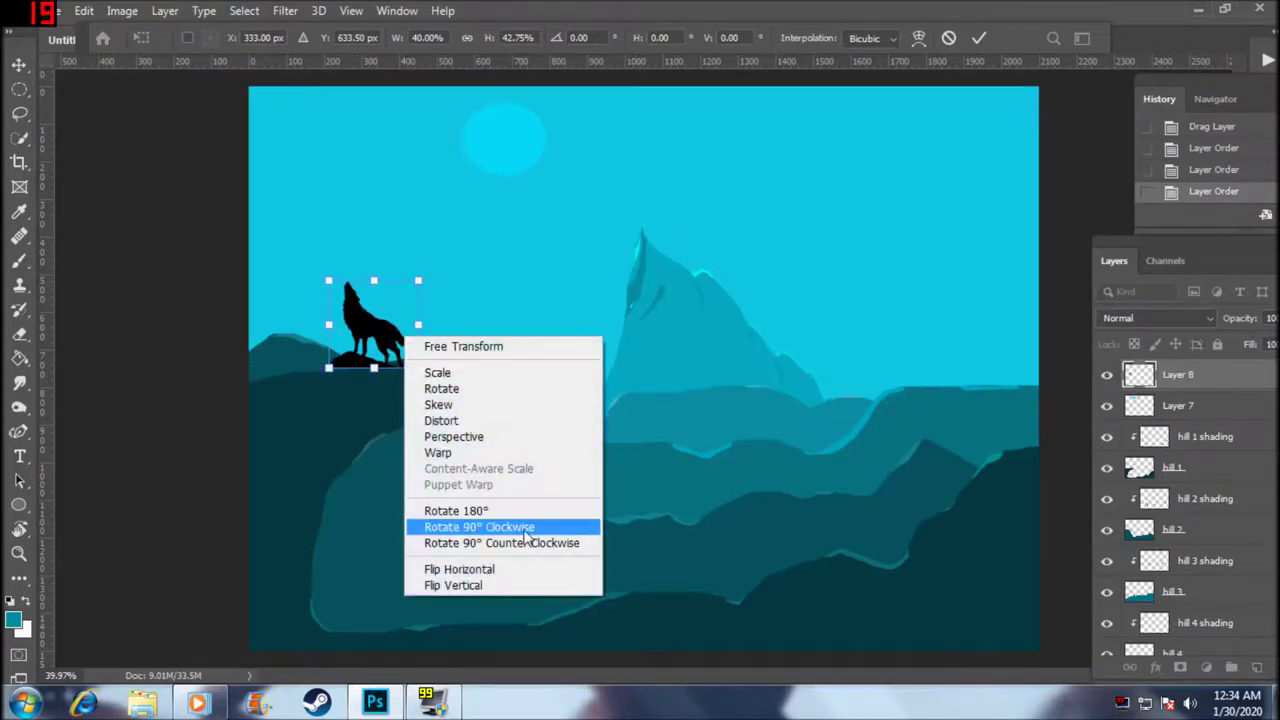
pyautogui.click(511, 566)
pyautogui.moveTo(396, 350); pyautogui.dragTo(372, 352)
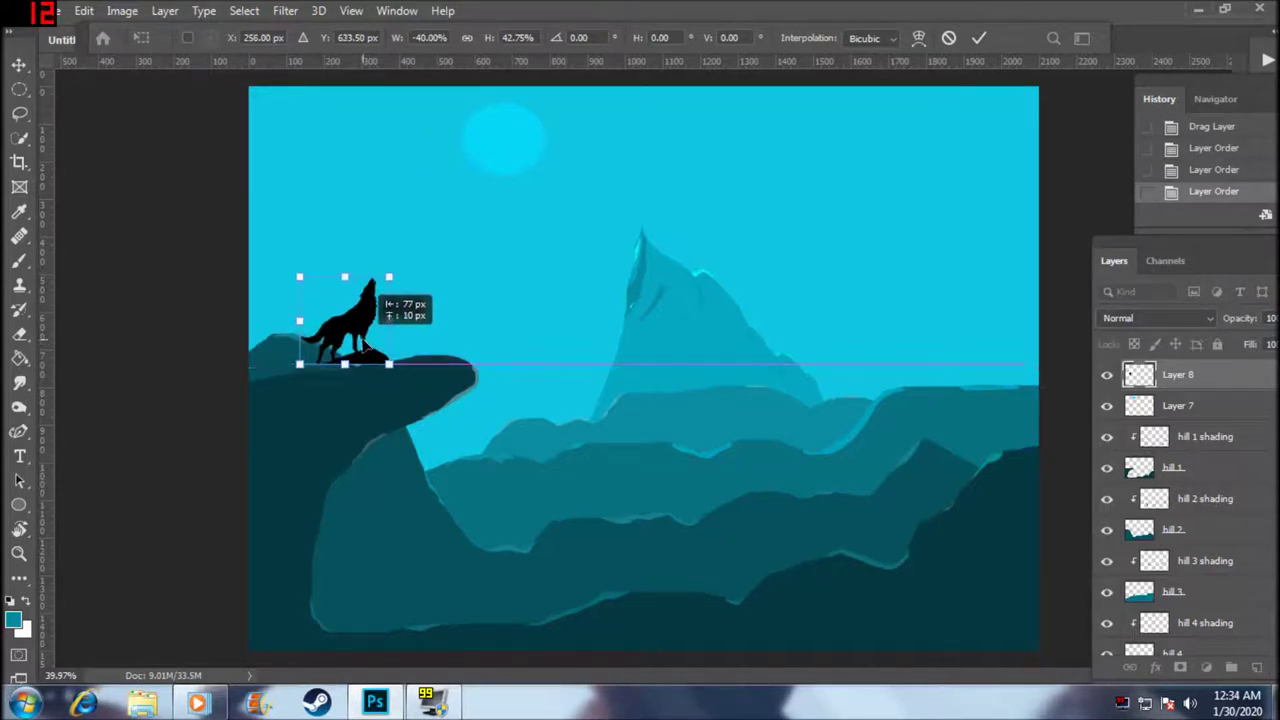
pyautogui.moveTo(368, 351); pyautogui.dragTo(407, 343)
pyautogui.press('Return')
pyautogui.press('l')
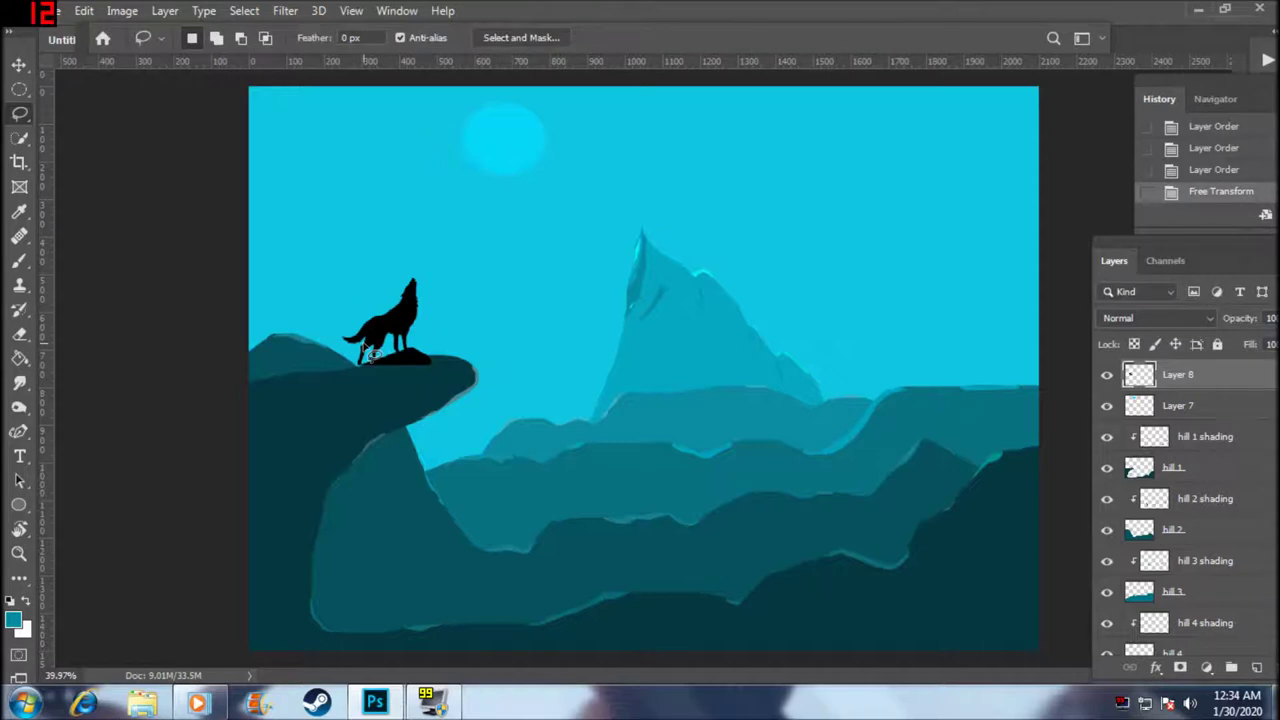
pyautogui.moveTo(400, 326); pyautogui.dragTo(410, 328)
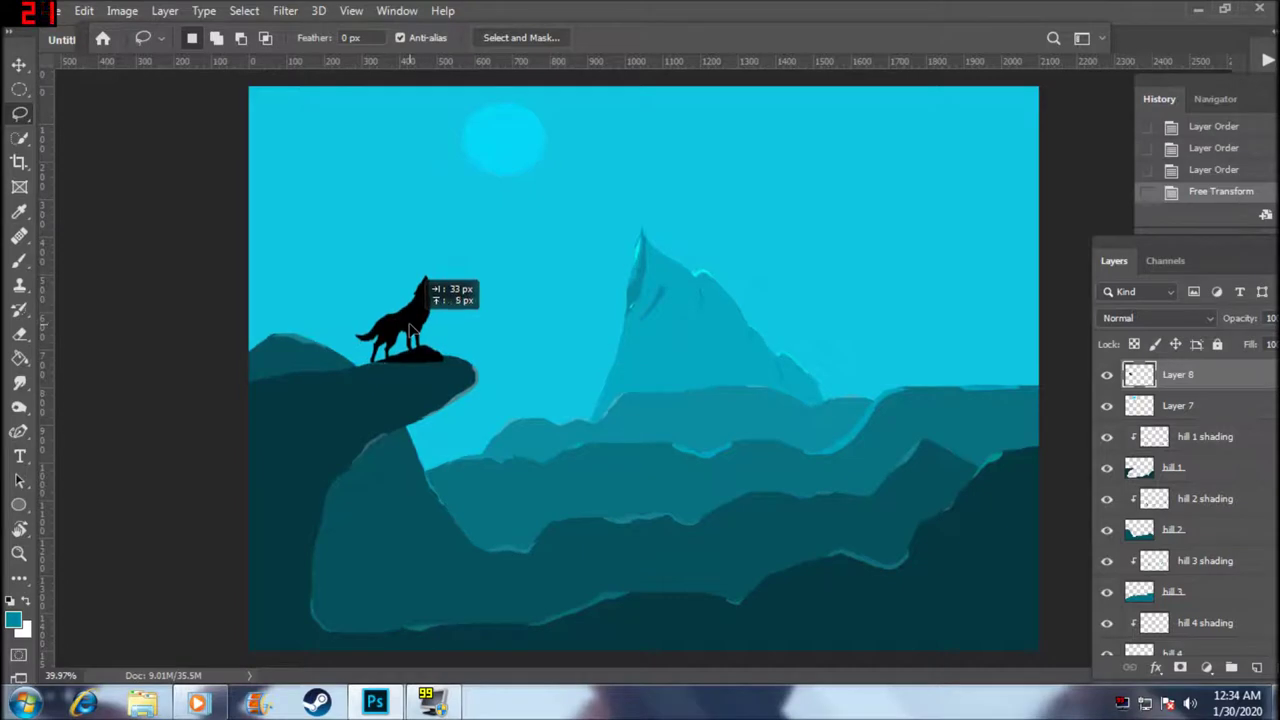
pyautogui.moveTo(410, 328); pyautogui.dragTo(410, 328)
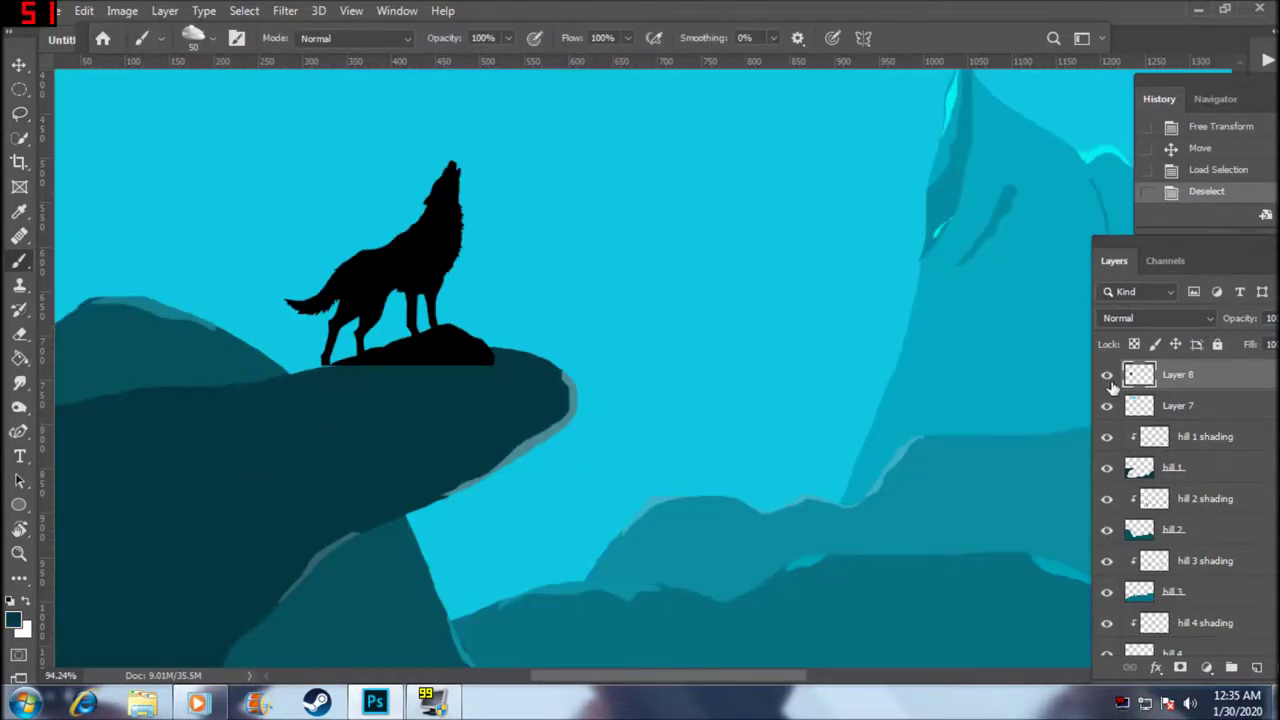
# - Load the wolf's outline as a selection from Layer 8's thumbnail and dismiss the no-layers error
pyautogui.keyDown('ctrl'); pyautogui.click(1176, 381); pyautogui.keyUp('ctrl')
pyautogui.moveTo(1146, 378); pyautogui.dragTo(1131, 388)
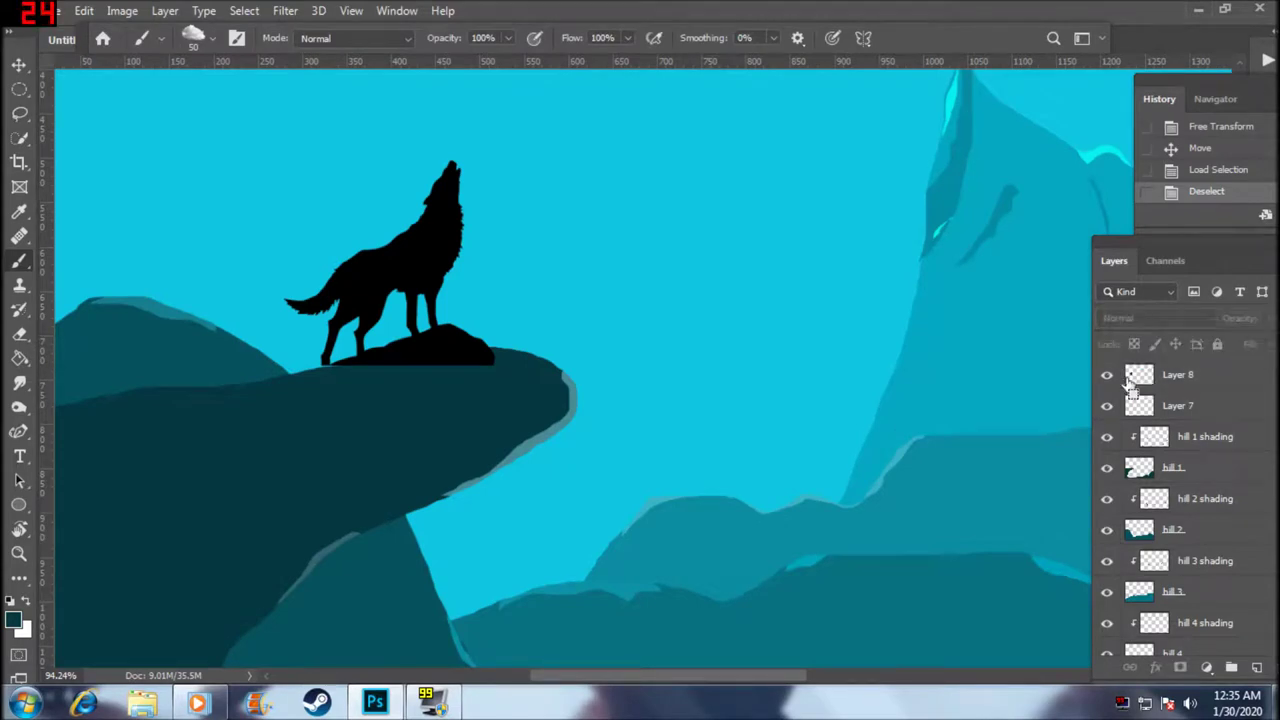
pyautogui.keyDown('ctrl'); pyautogui.click(1137, 376); pyautogui.keyUp('ctrl')
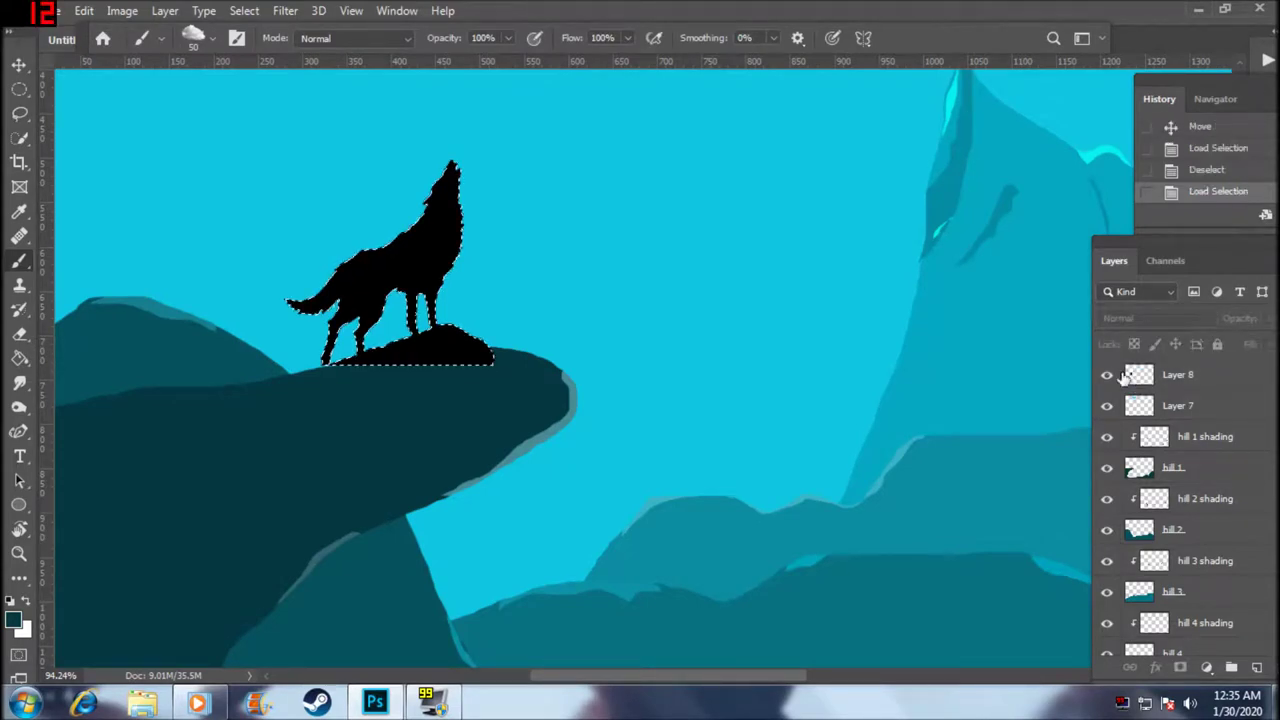
pyautogui.click(362, 429)
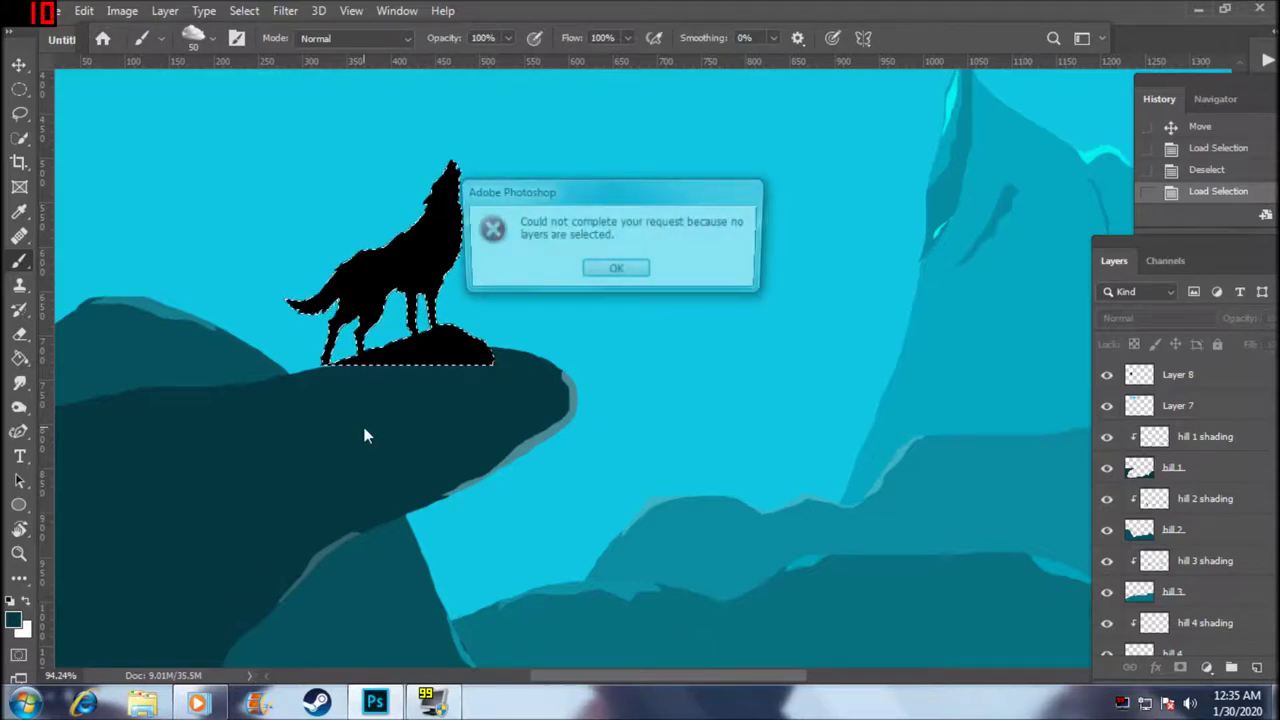
pyautogui.click(641, 271)
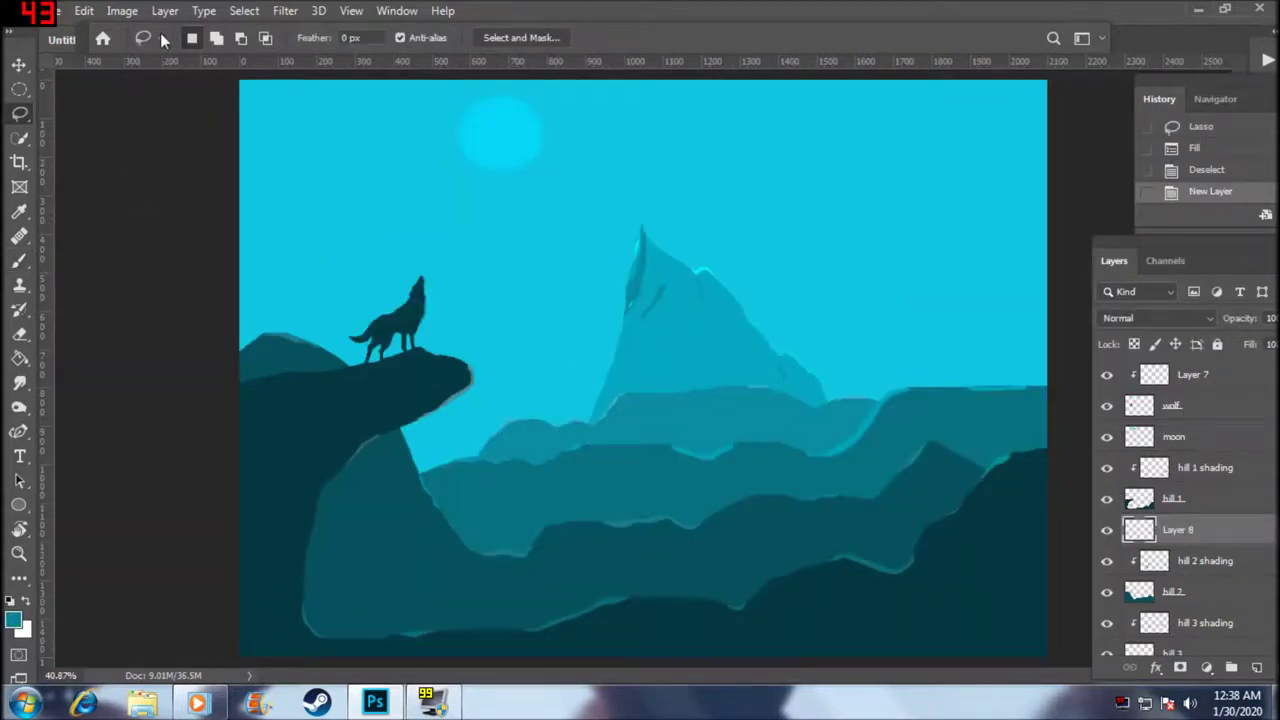
# - Choose the tree brush preset and shrink it to size 300
pyautogui.press('b')
pyautogui.click(209, 40)
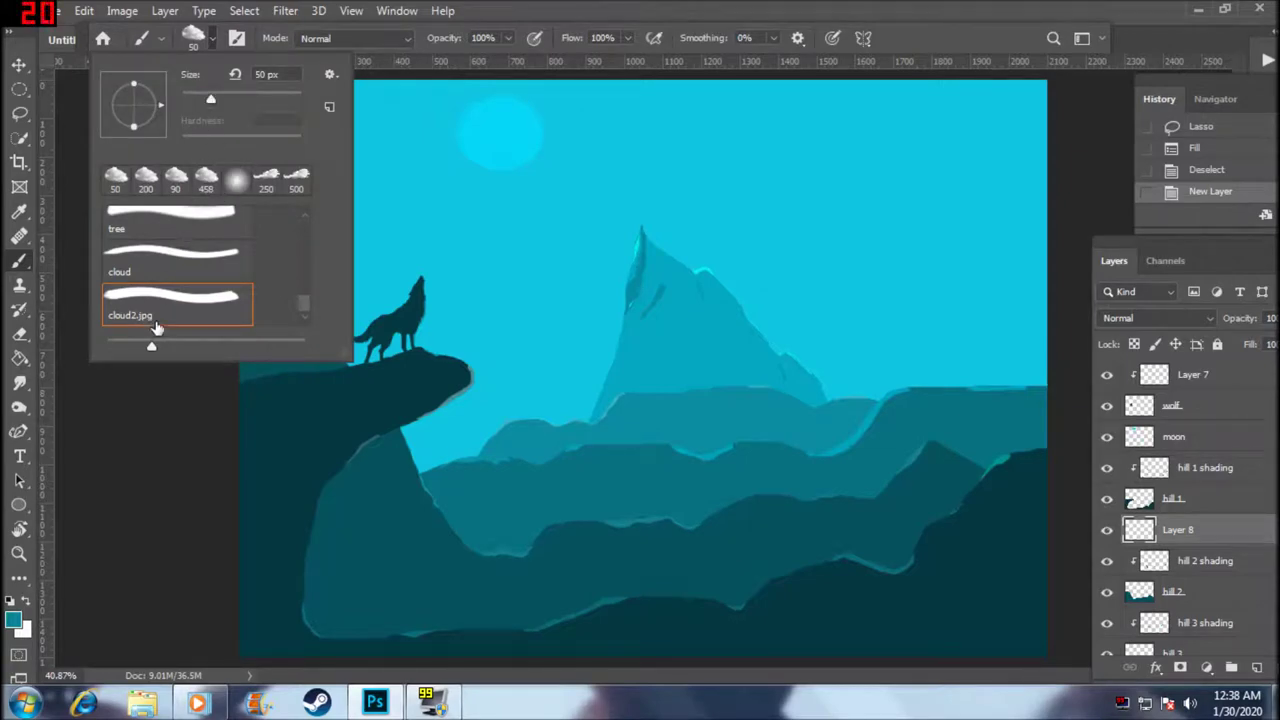
pyautogui.click(181, 218)
pyautogui.press('[')
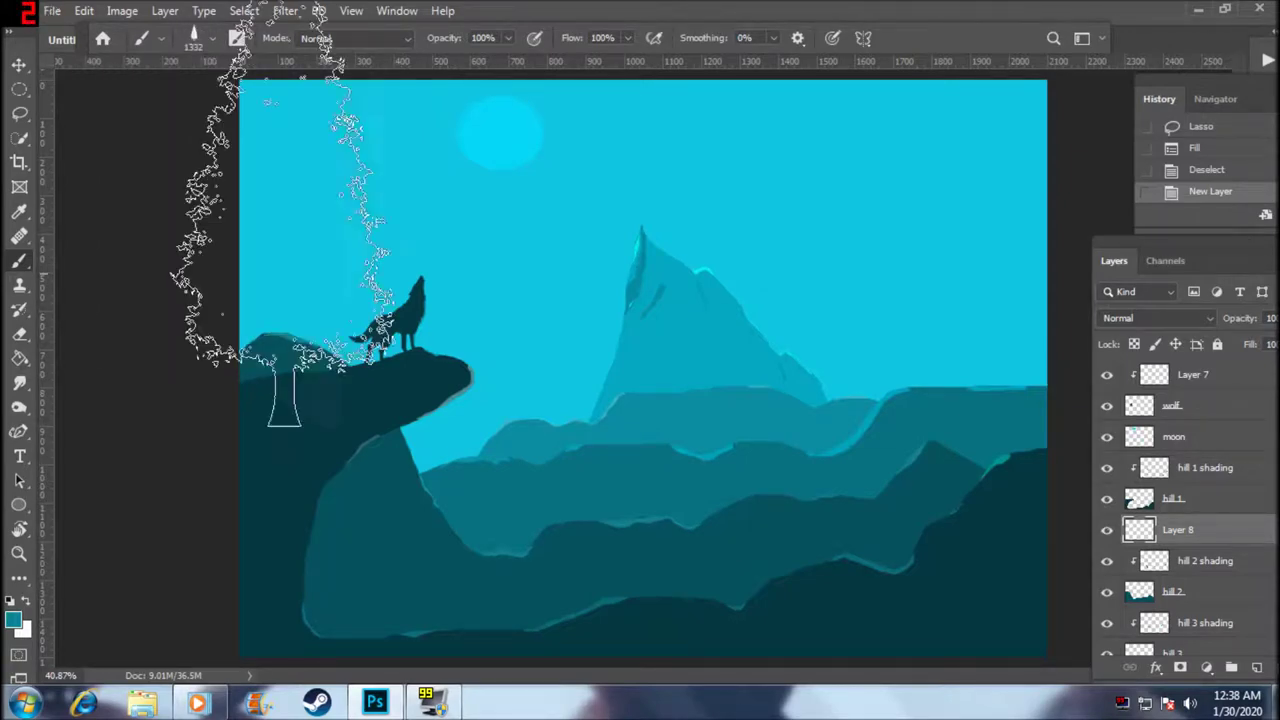
pyautogui.press('[')
pyautogui.press('[')
pyautogui.press('[')
pyautogui.press('[')
pyautogui.press('[')
pyautogui.press('[')
pyautogui.press('[')
pyautogui.press('[')
pyautogui.press('[')
pyautogui.press('[')
# - Stamp tall dark pines along the cliff's left edge up to the wolf, using sizes 300–500
pyautogui.click(262, 340)
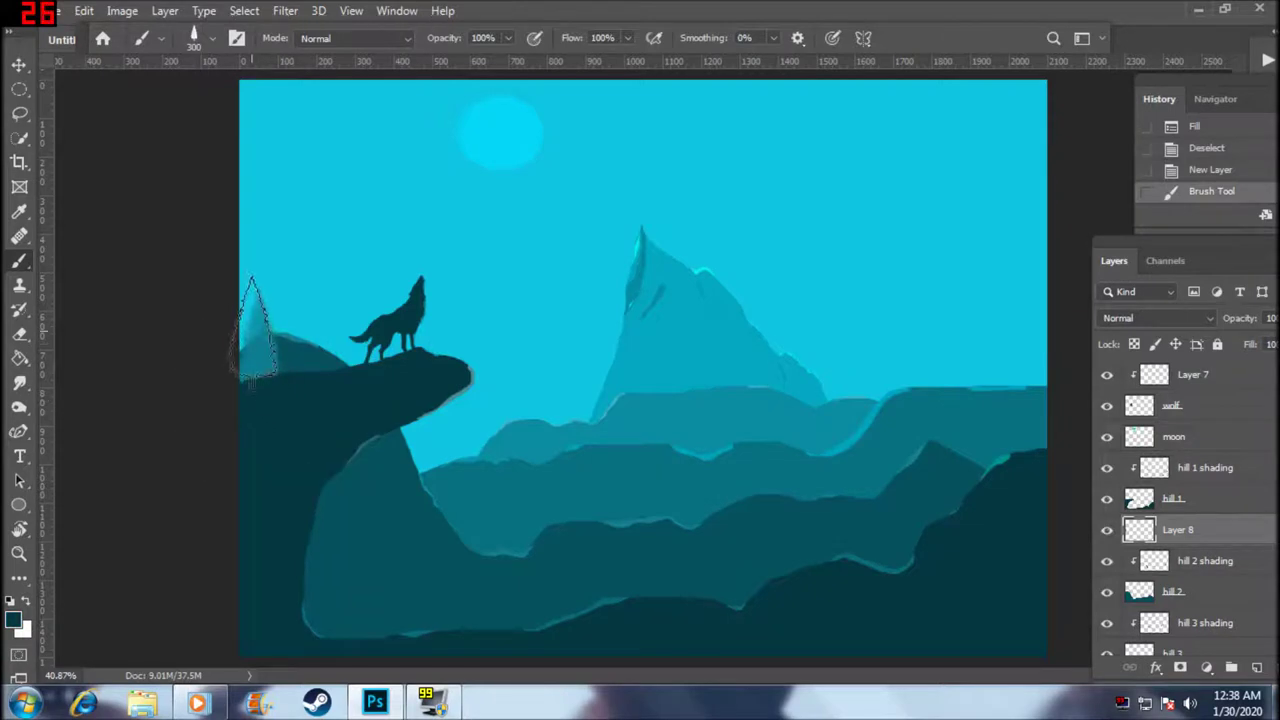
pyautogui.click(259, 324)
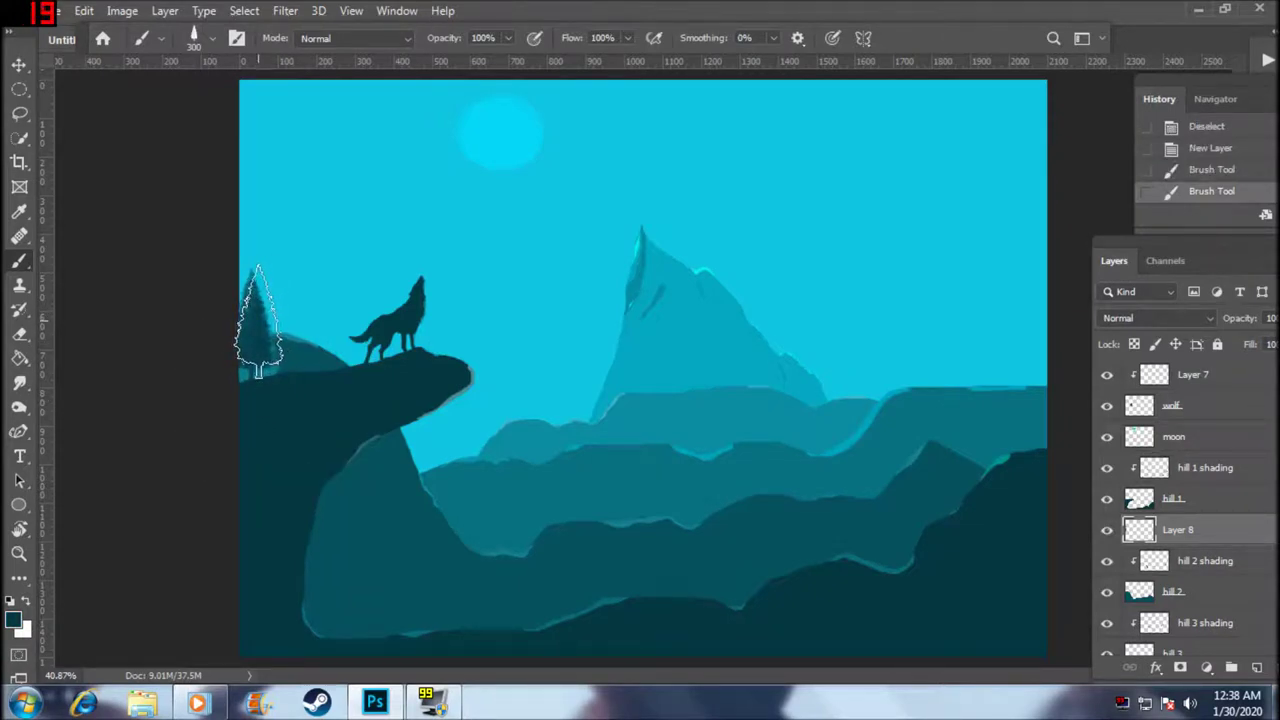
pyautogui.press(']')
pyautogui.press(']')
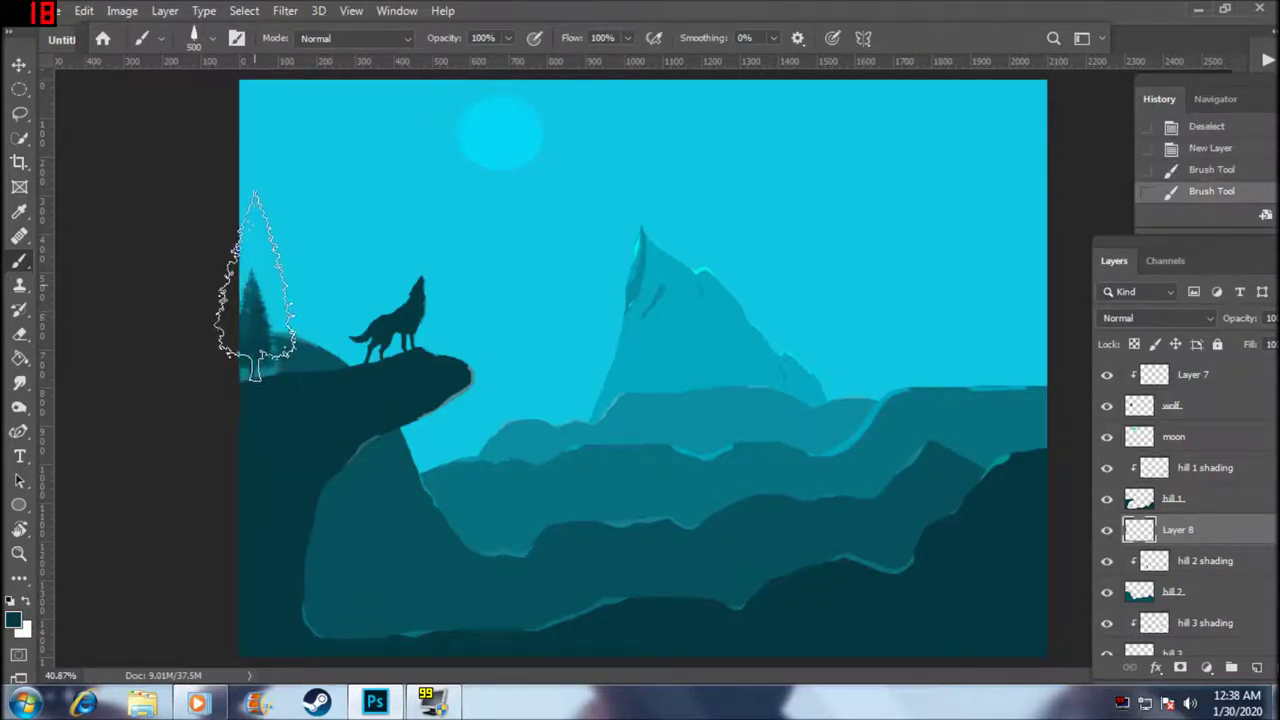
pyautogui.click(255, 286)
pyautogui.click(254, 284)
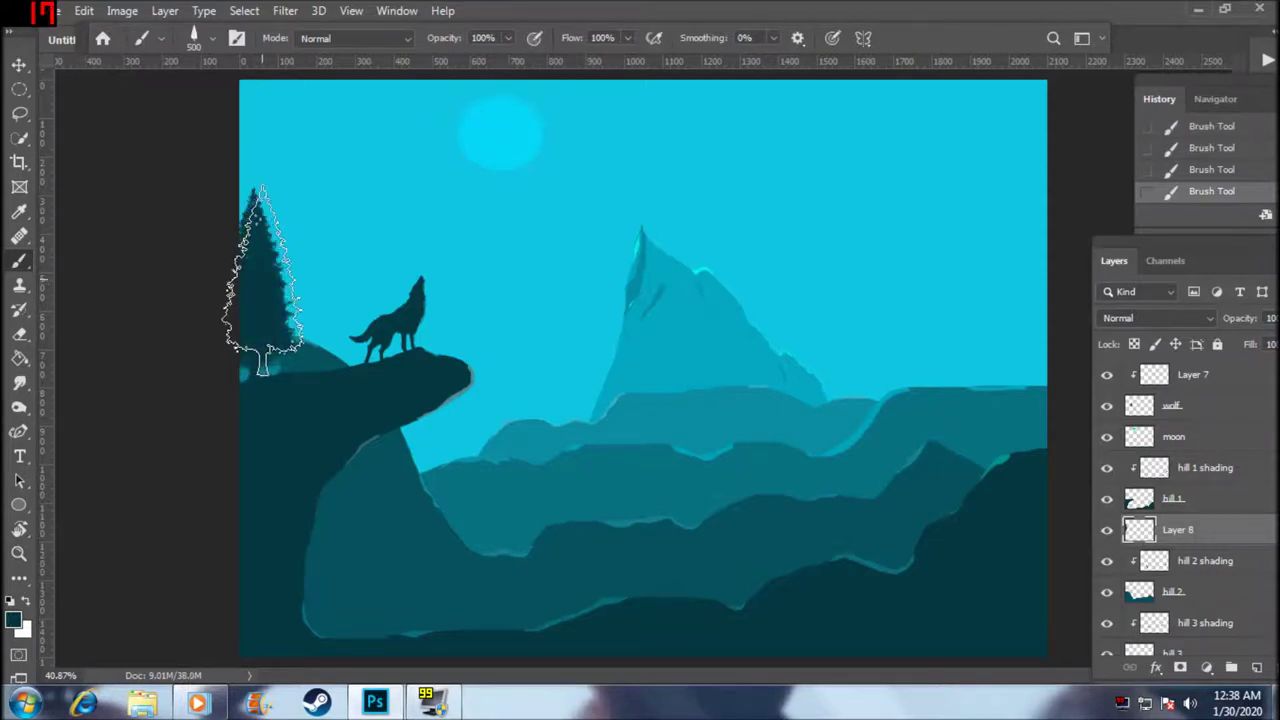
pyautogui.click(274, 282)
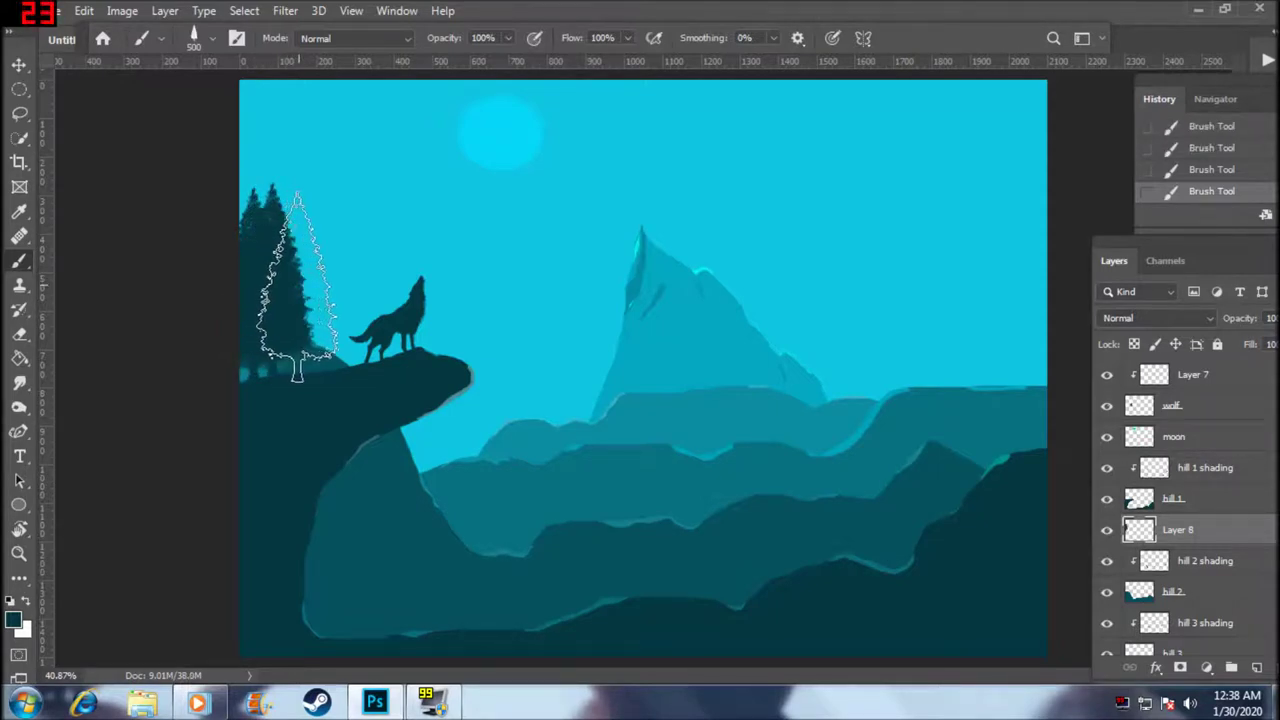
pyautogui.click(298, 280)
pyautogui.press('[')
pyautogui.press('[')
pyautogui.click(312, 288)
pyautogui.press('[')
pyautogui.press('[')
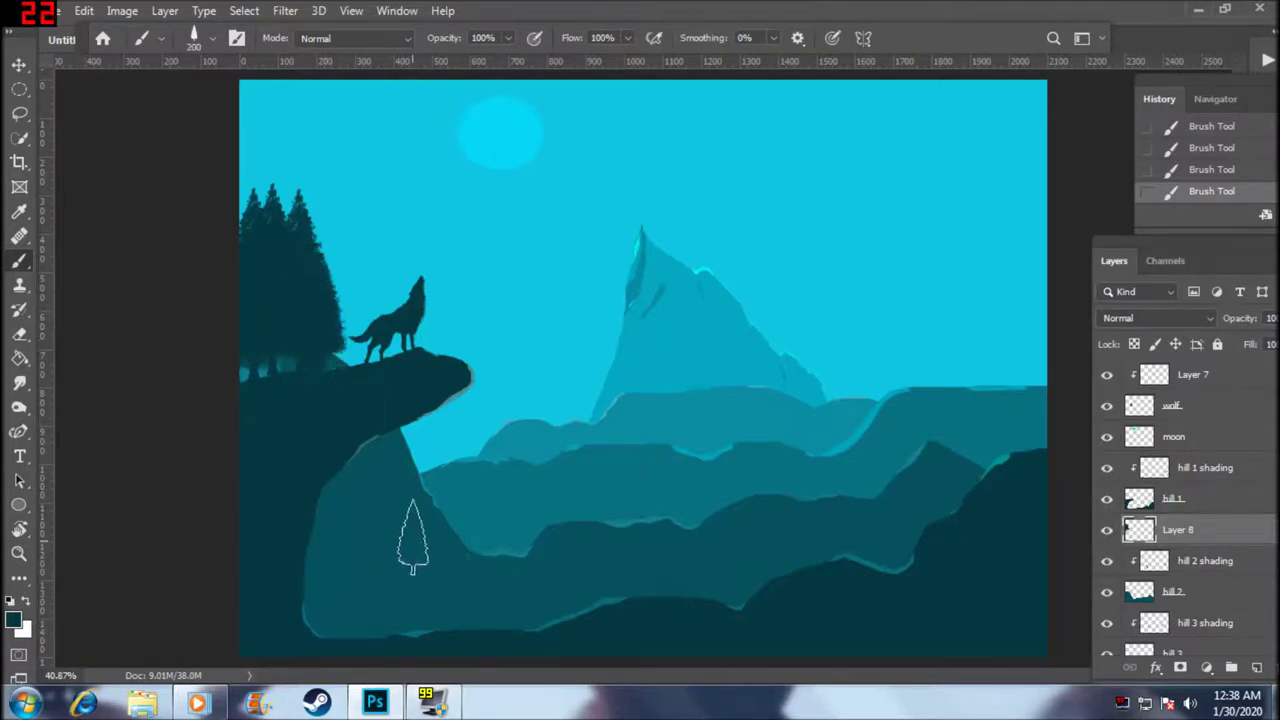
pyautogui.press('[')
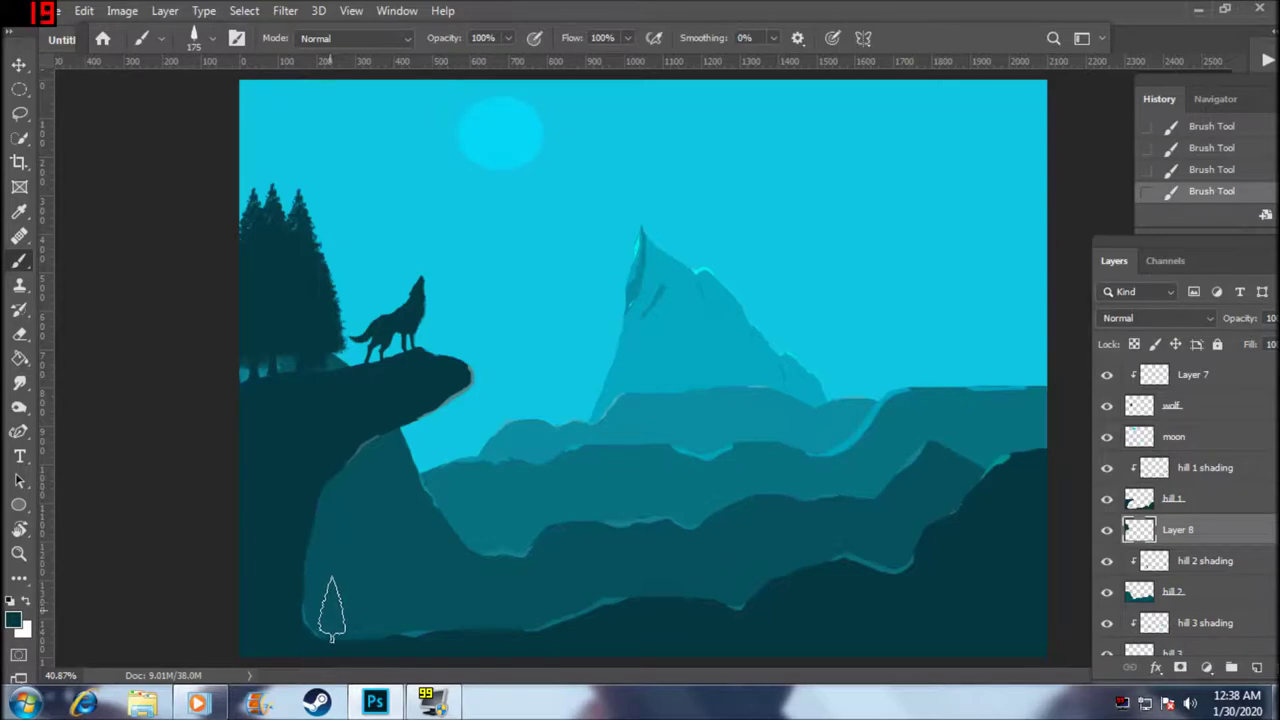
# - Paint small pines at size 175 along the lower cliff, slopes, middle ridge and right ridge
pyautogui.moveTo(312, 620)
pyautogui.mouseDown()
pyautogui.moveTo(340, 632)
pyautogui.moveTo(446, 612)
pyautogui.mouseUp()
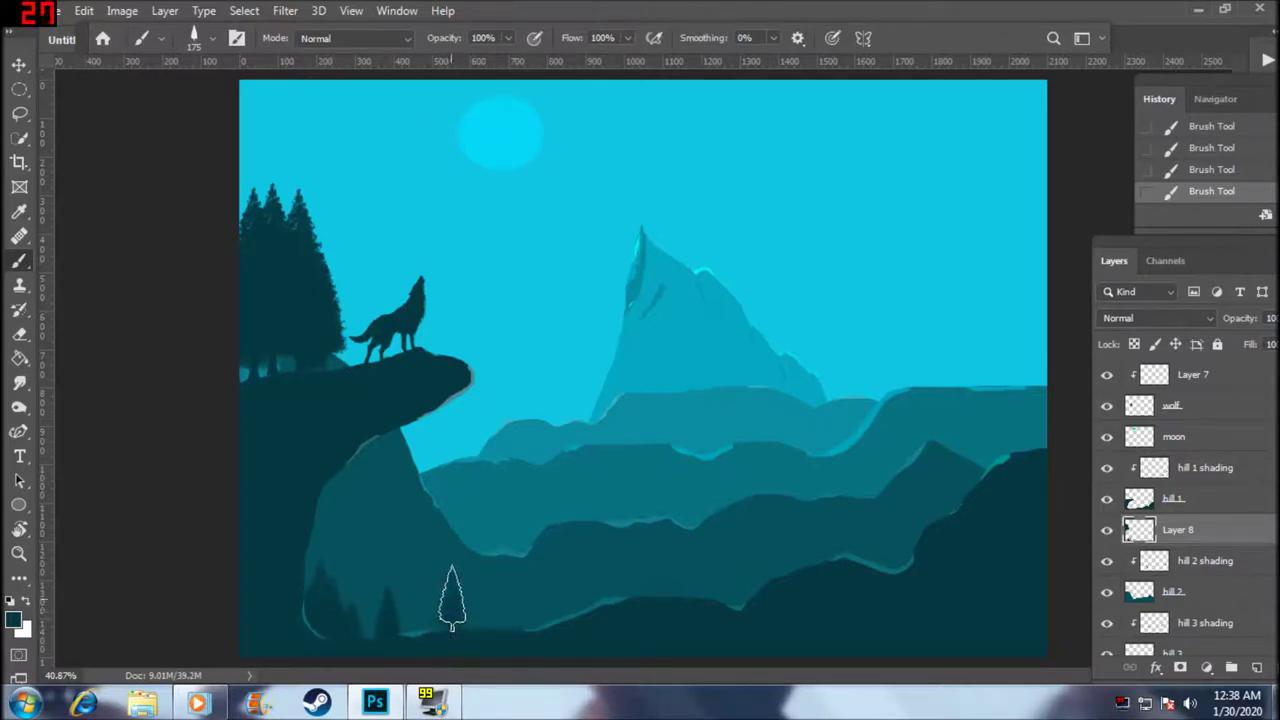
pyautogui.moveTo(462, 603); pyautogui.dragTo(471, 603)
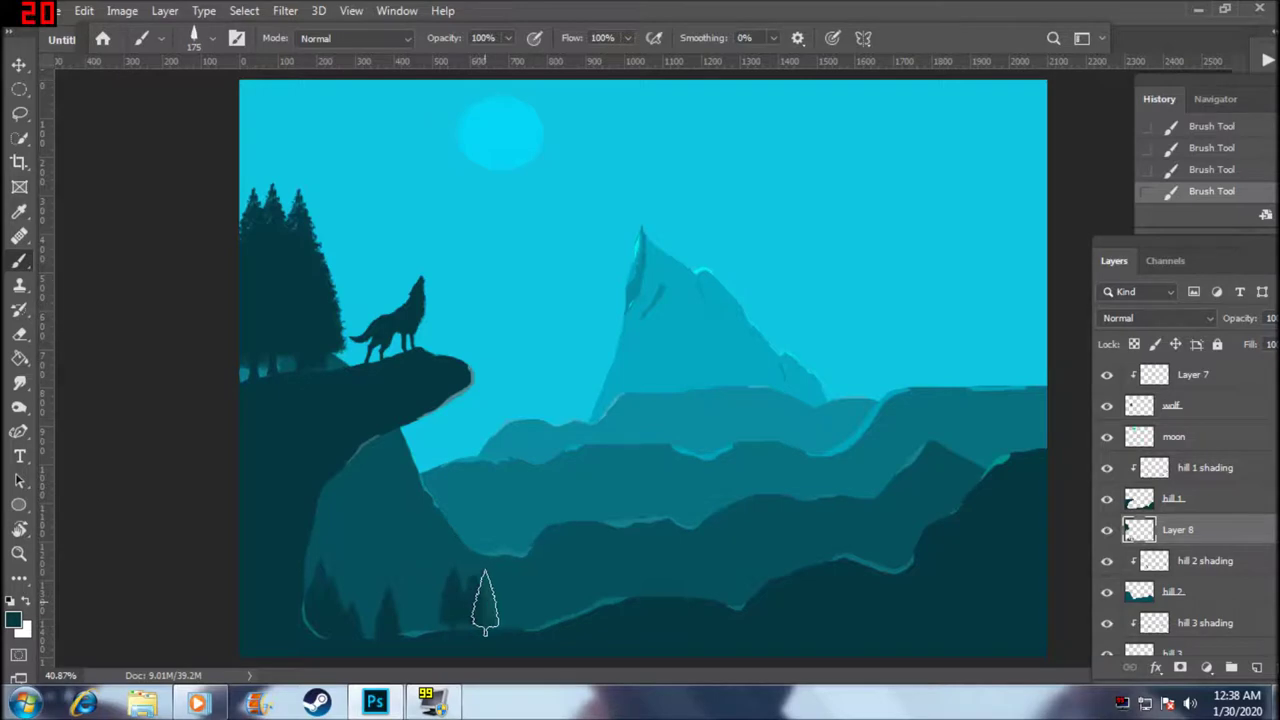
pyautogui.moveTo(775, 545); pyautogui.dragTo(810, 540)
pyautogui.scroll(1, 918, 547)
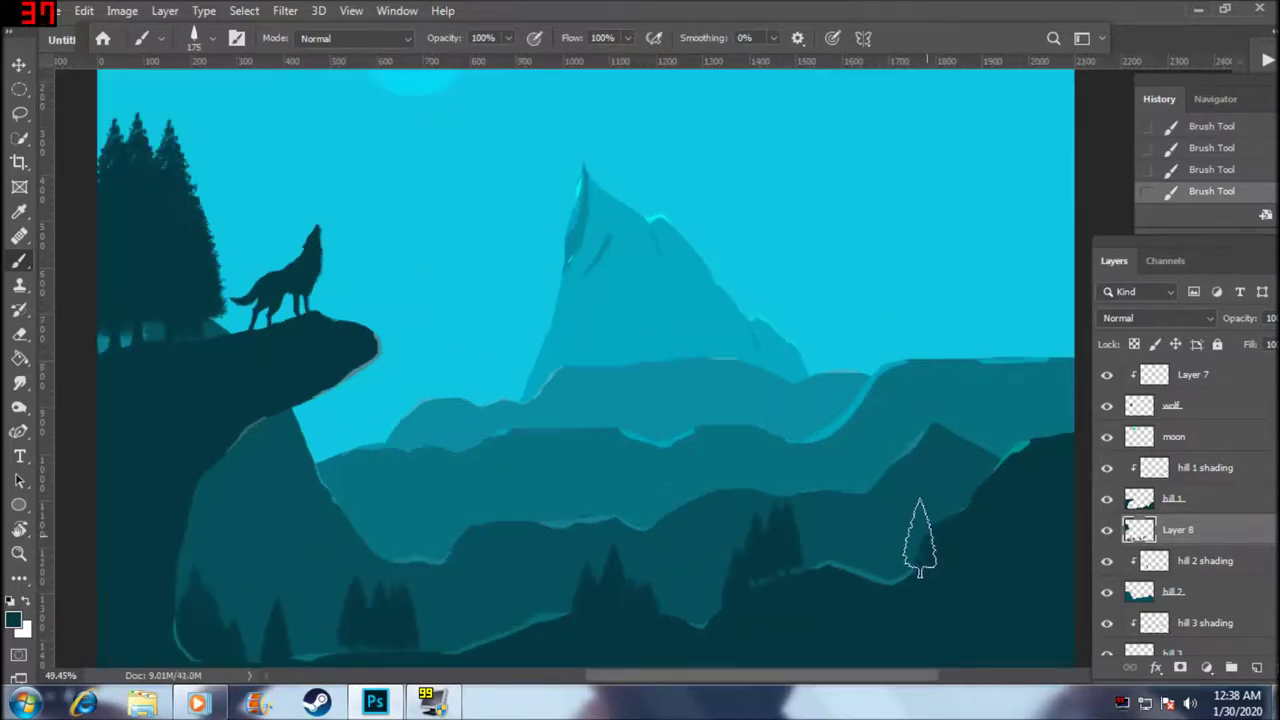
pyautogui.moveTo(944, 510)
pyautogui.mouseDown()
pyautogui.moveTo(963, 523)
pyautogui.moveTo(1020, 425)
pyautogui.mouseUp()
pyautogui.click(1040, 400)
# - Stamp pines on the right ridge and a row of faint pines on the middle hill below the cliff
pyautogui.click(1054, 398)
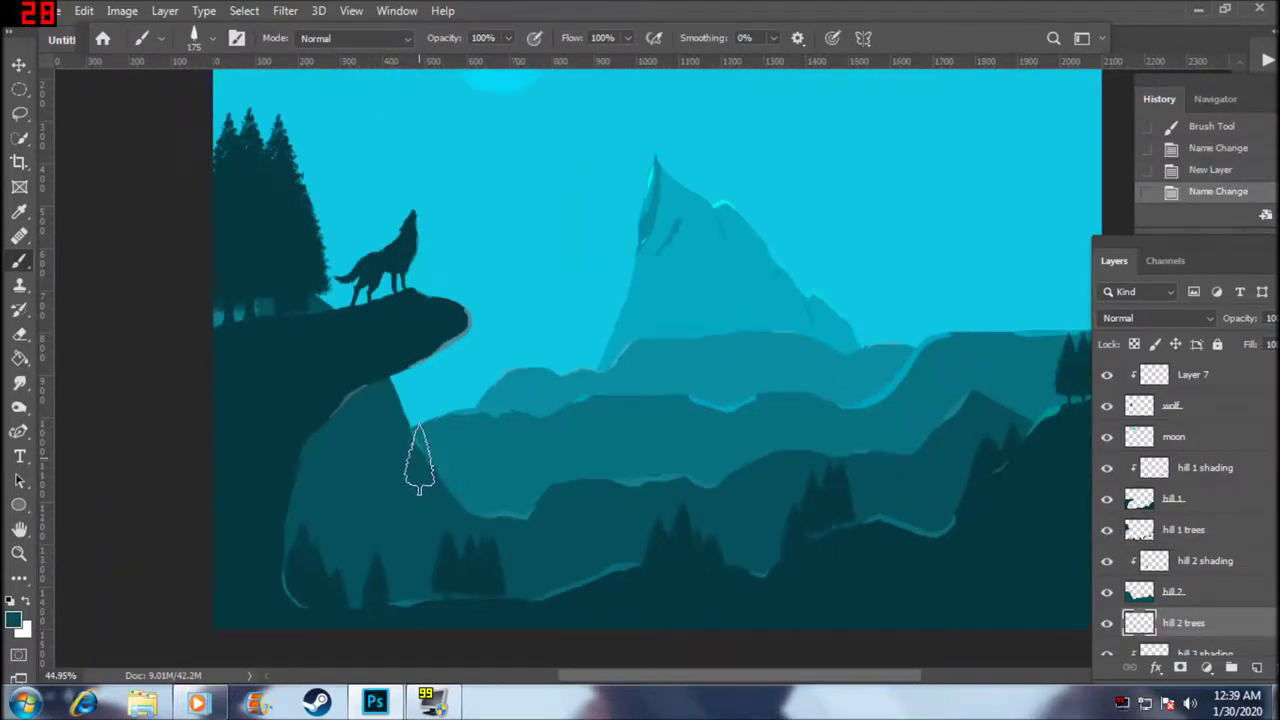
pyautogui.moveTo(432, 462)
pyautogui.mouseDown()
pyautogui.moveTo(457, 480)
pyautogui.moveTo(470, 472)
pyautogui.mouseUp()
pyautogui.hotkey('ctrl', 'z')
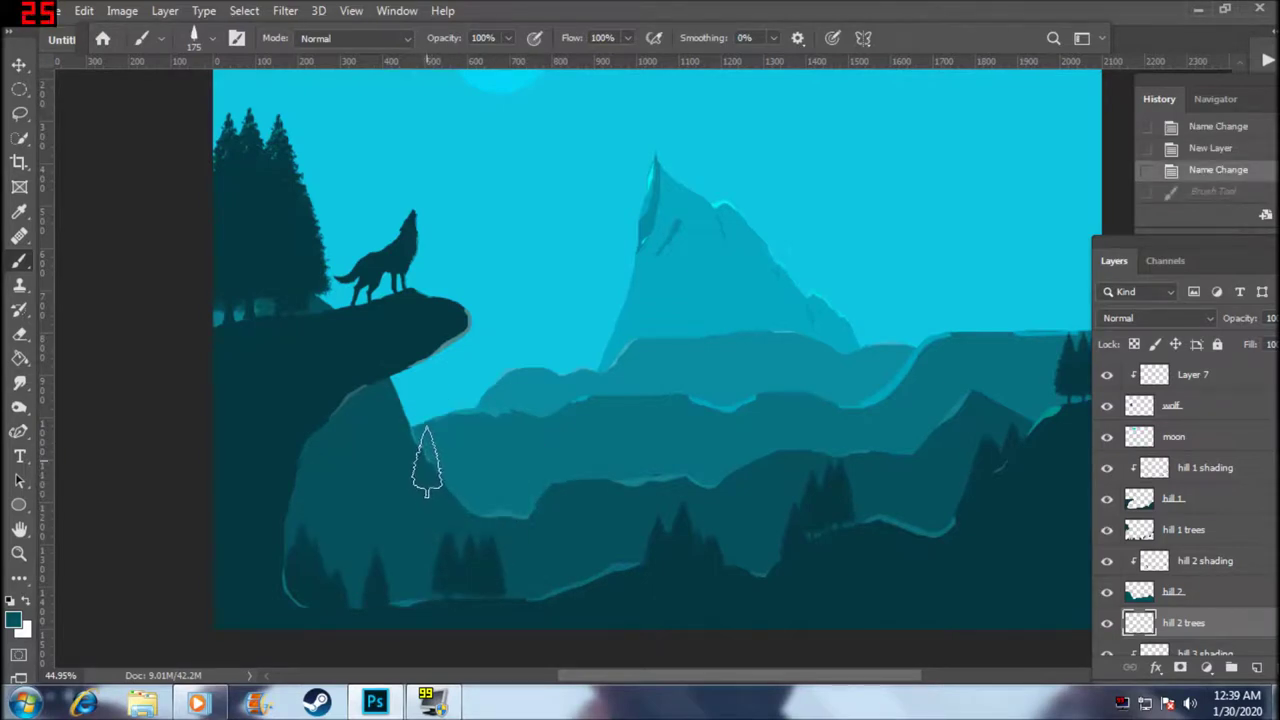
pyautogui.click(446, 476)
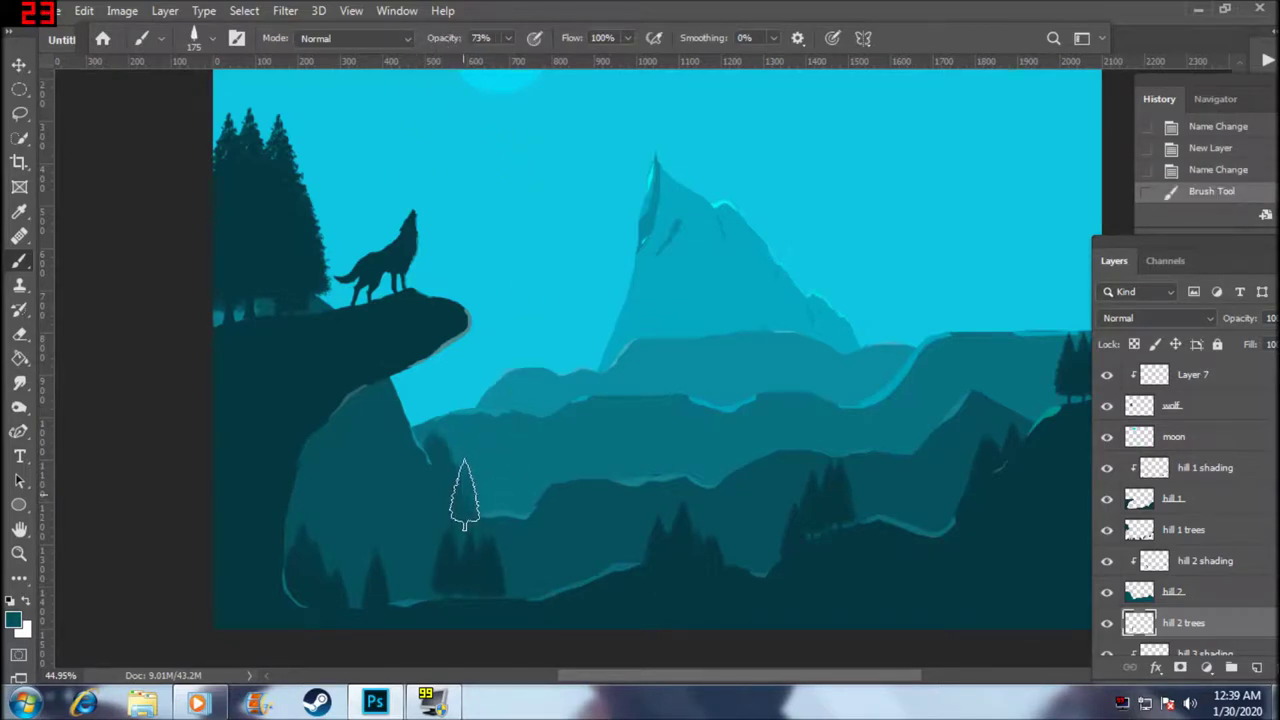
pyautogui.click(498, 500)
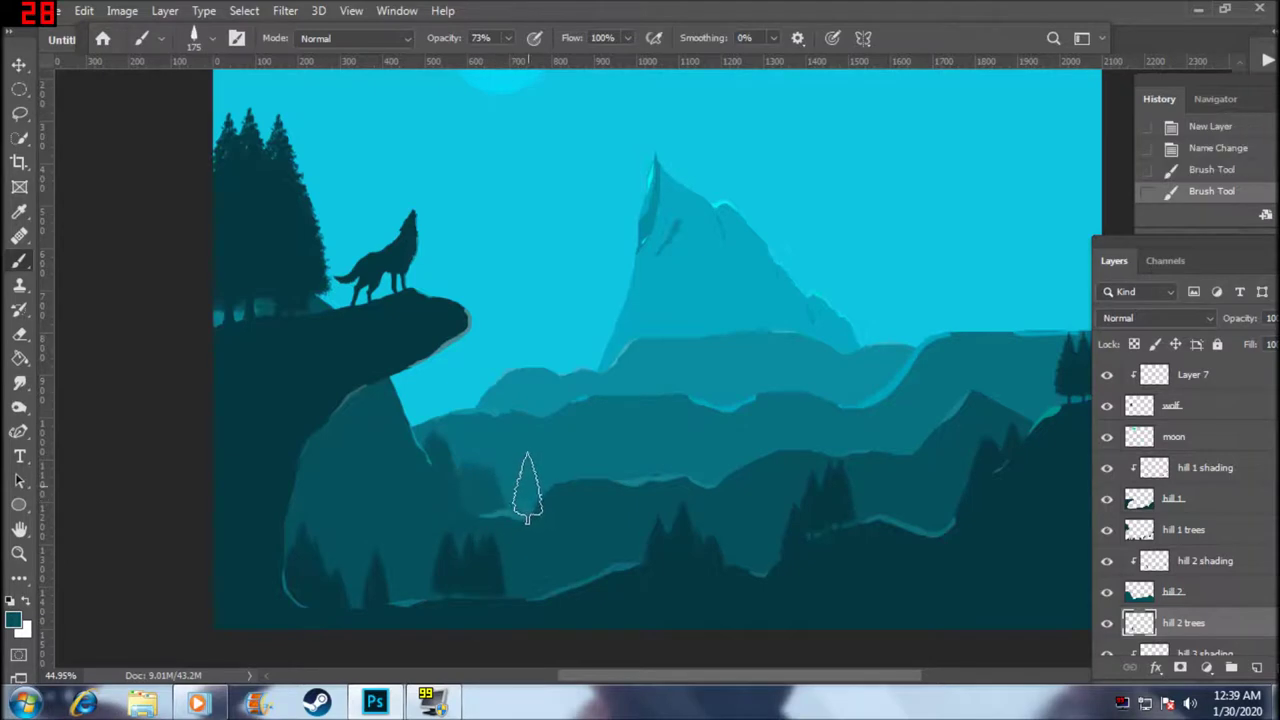
pyautogui.click(533, 492)
pyautogui.click(531, 490)
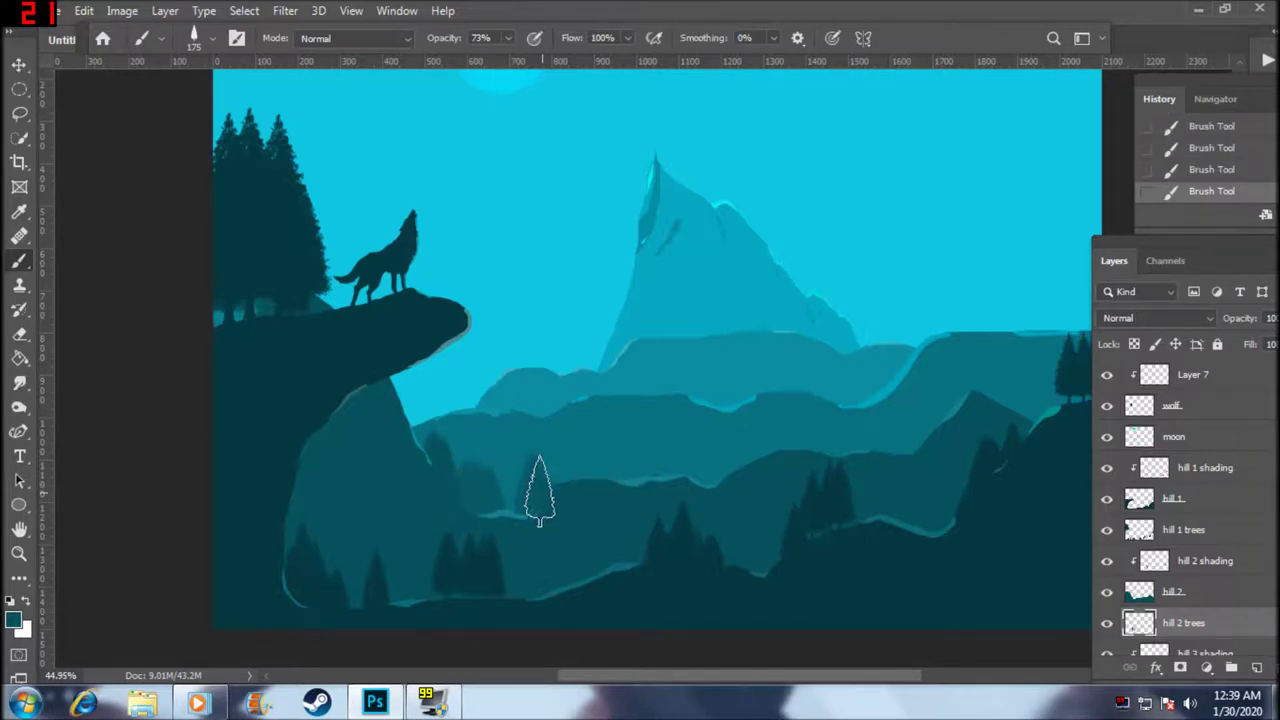
pyautogui.click(558, 456)
pyautogui.click(576, 445)
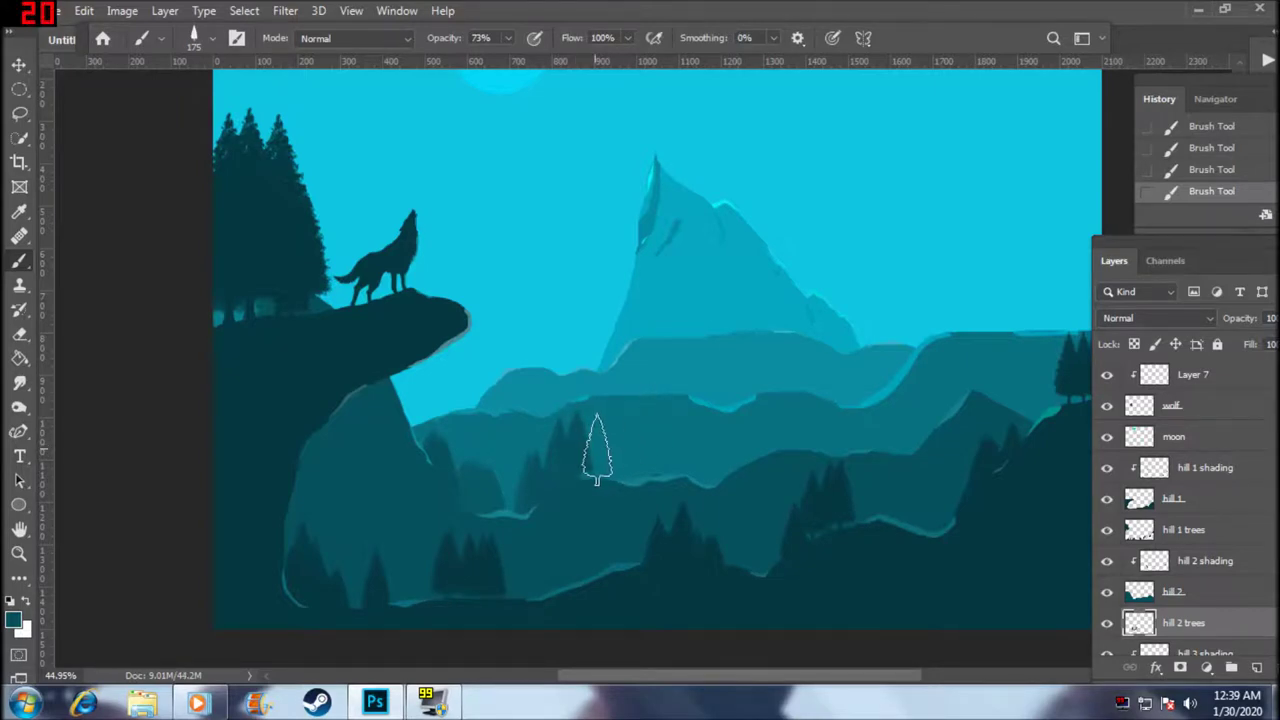
pyautogui.click(590, 445)
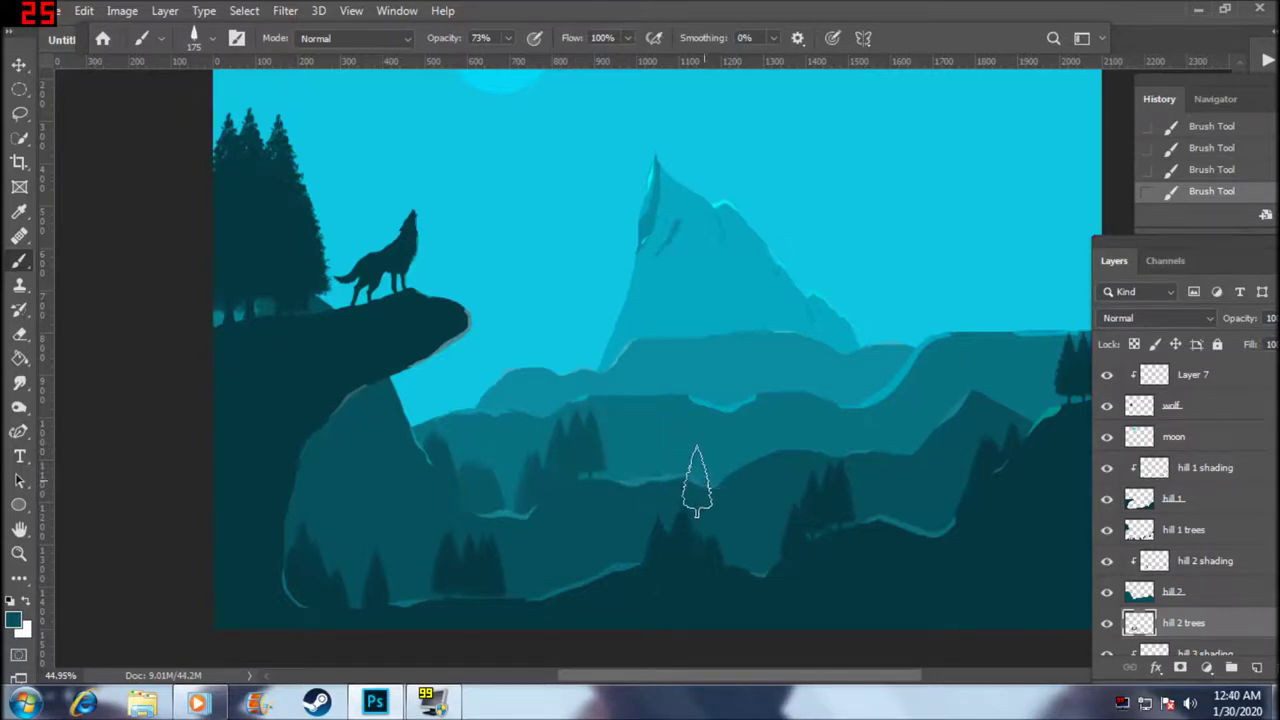
# - Continue the pine row across the middle hill's centre and right, restamping one smaller
pyautogui.click(738, 443)
pyautogui.click(761, 420)
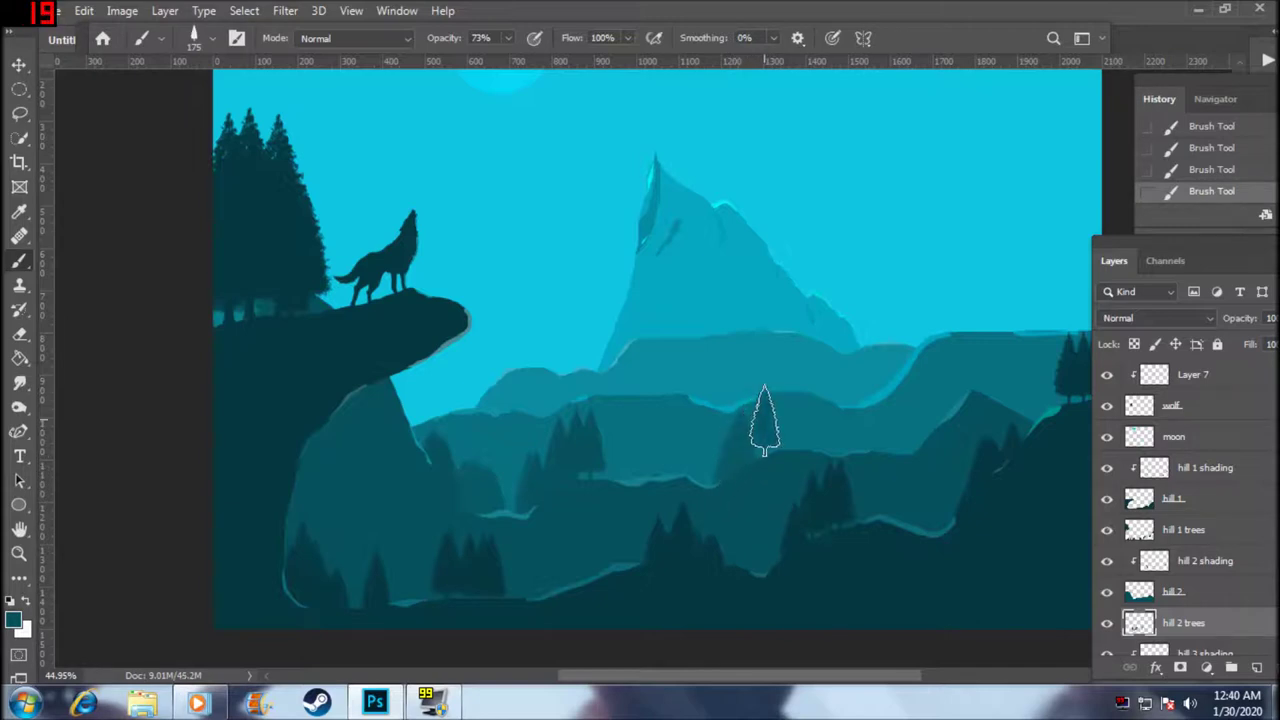
pyautogui.click(780, 421)
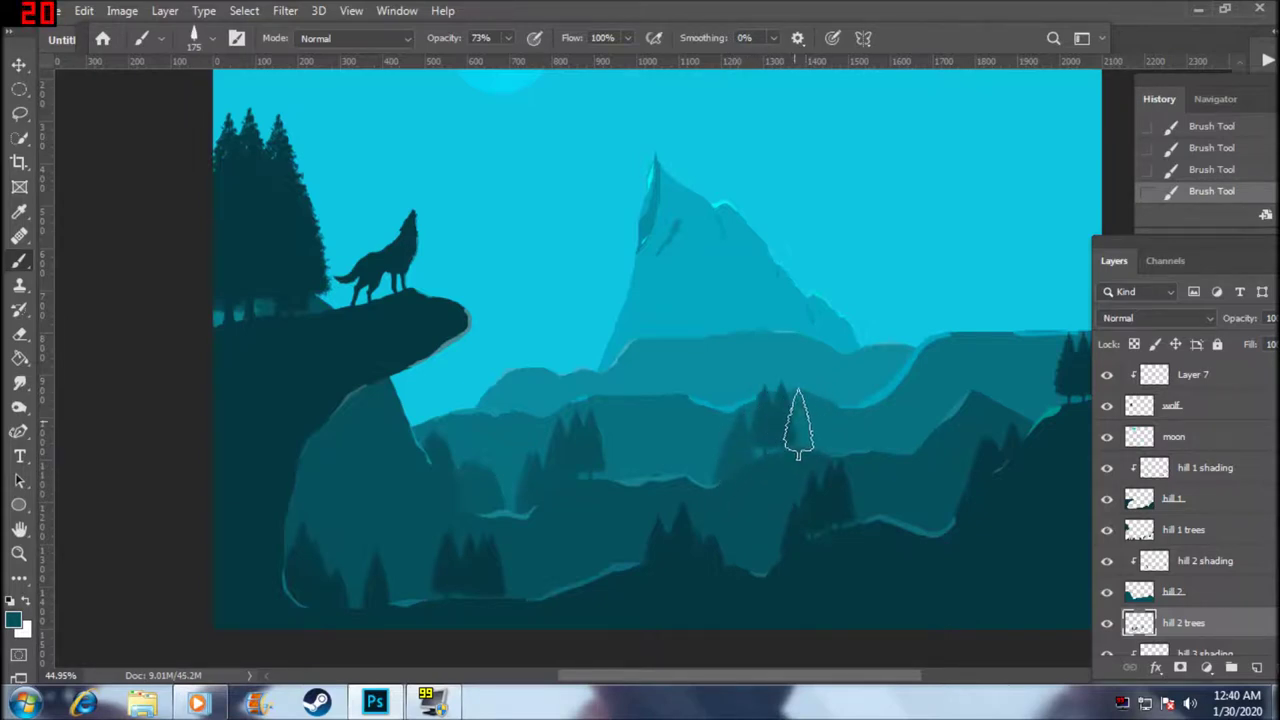
pyautogui.click(801, 420)
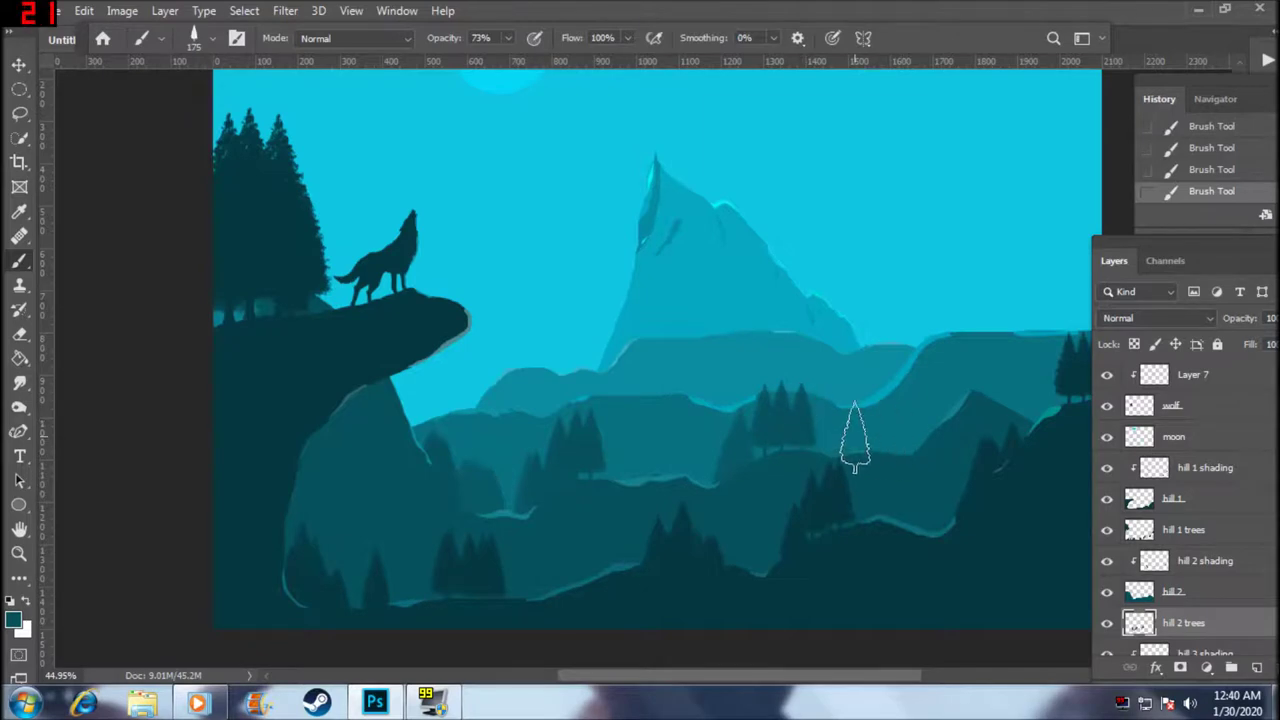
pyautogui.scroll(-1, 857, 424)
pyautogui.scroll(2, 826, 486)
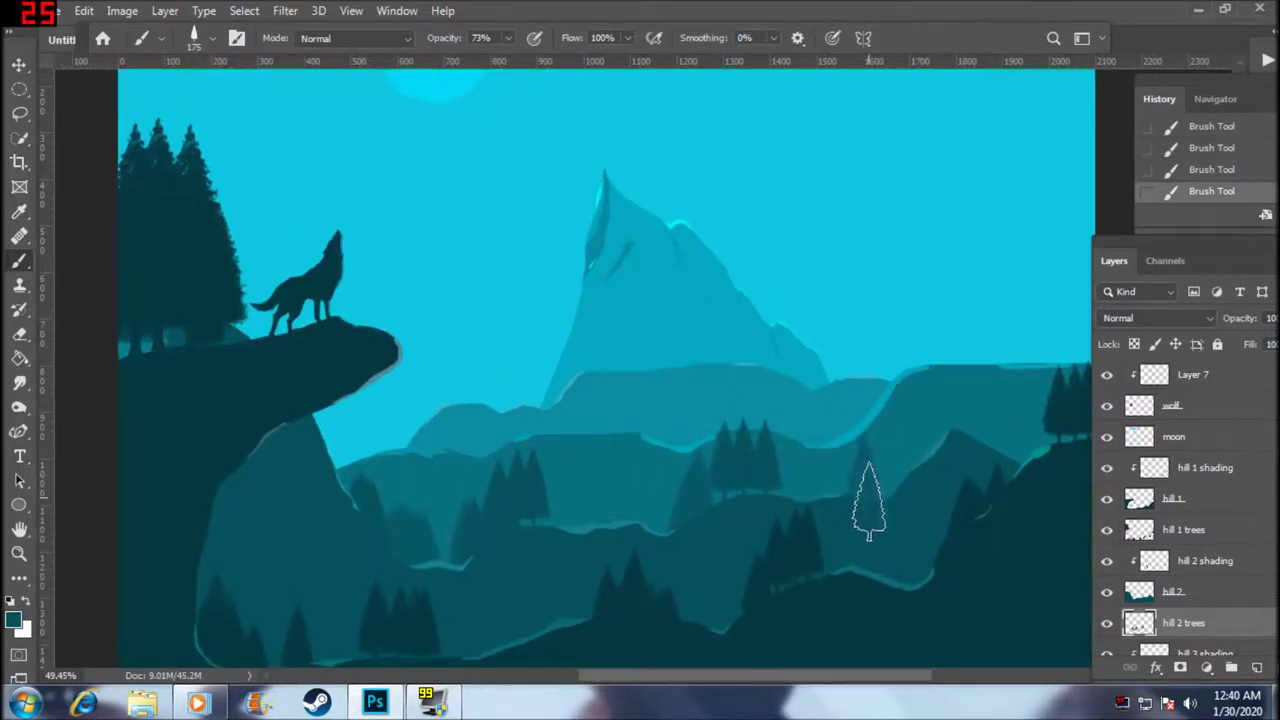
pyautogui.click(888, 462)
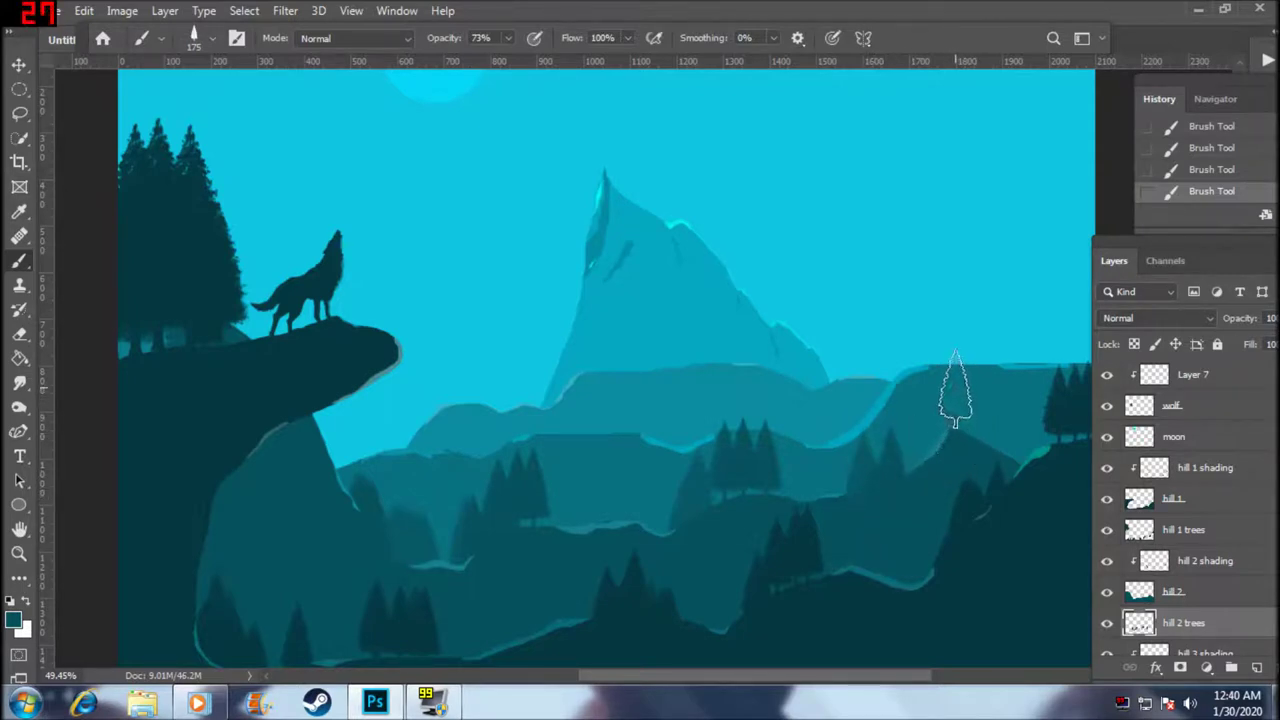
pyautogui.hotkey('ctrl', 'z')
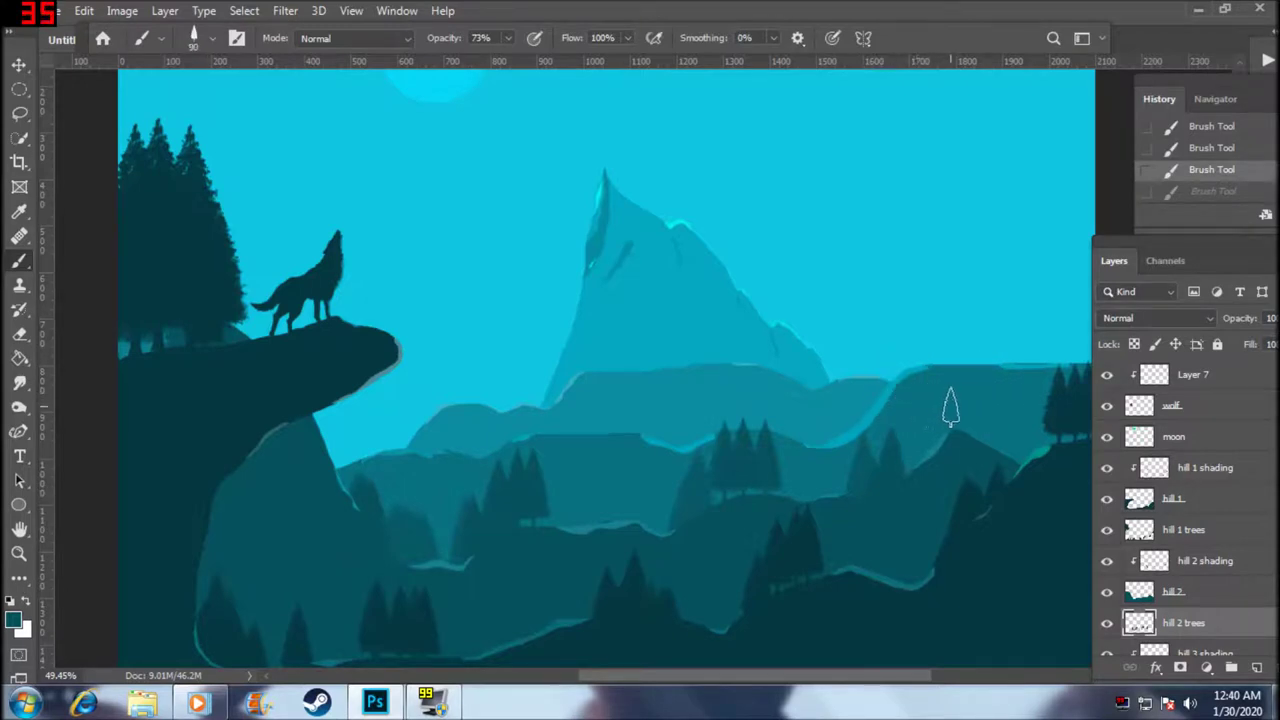
pyautogui.click(950, 408)
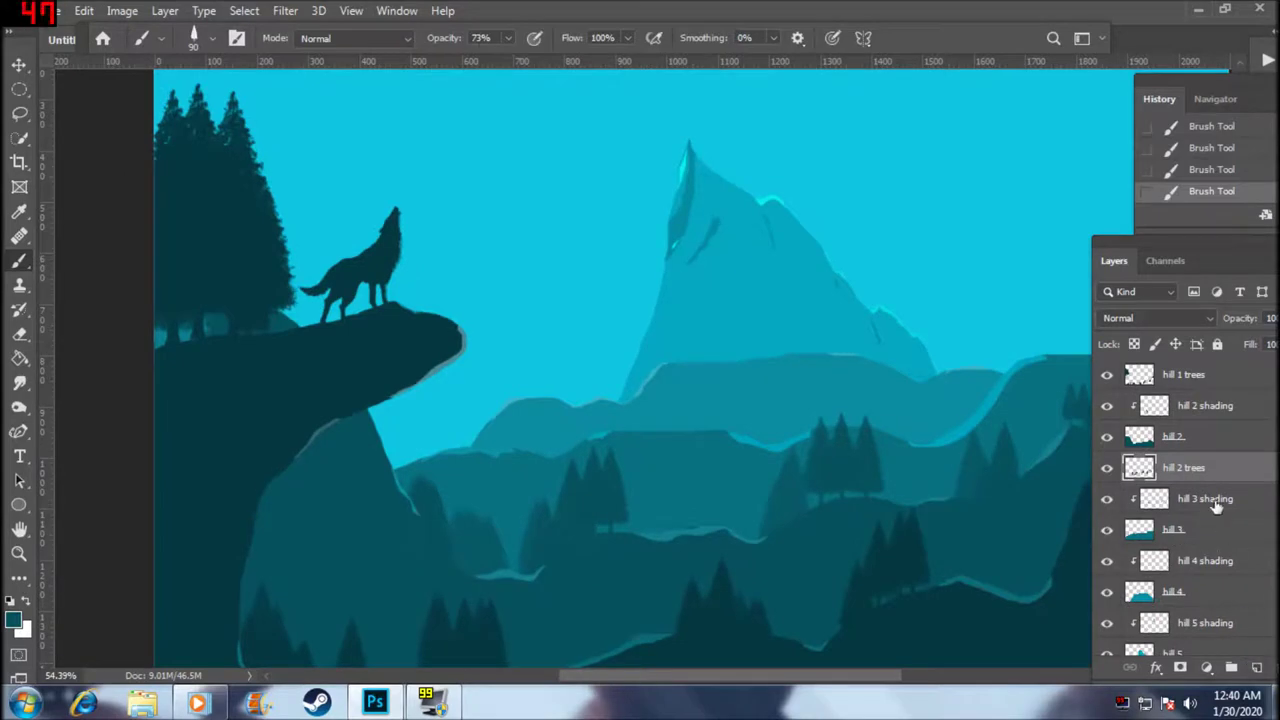
pyautogui.click(1216, 506)
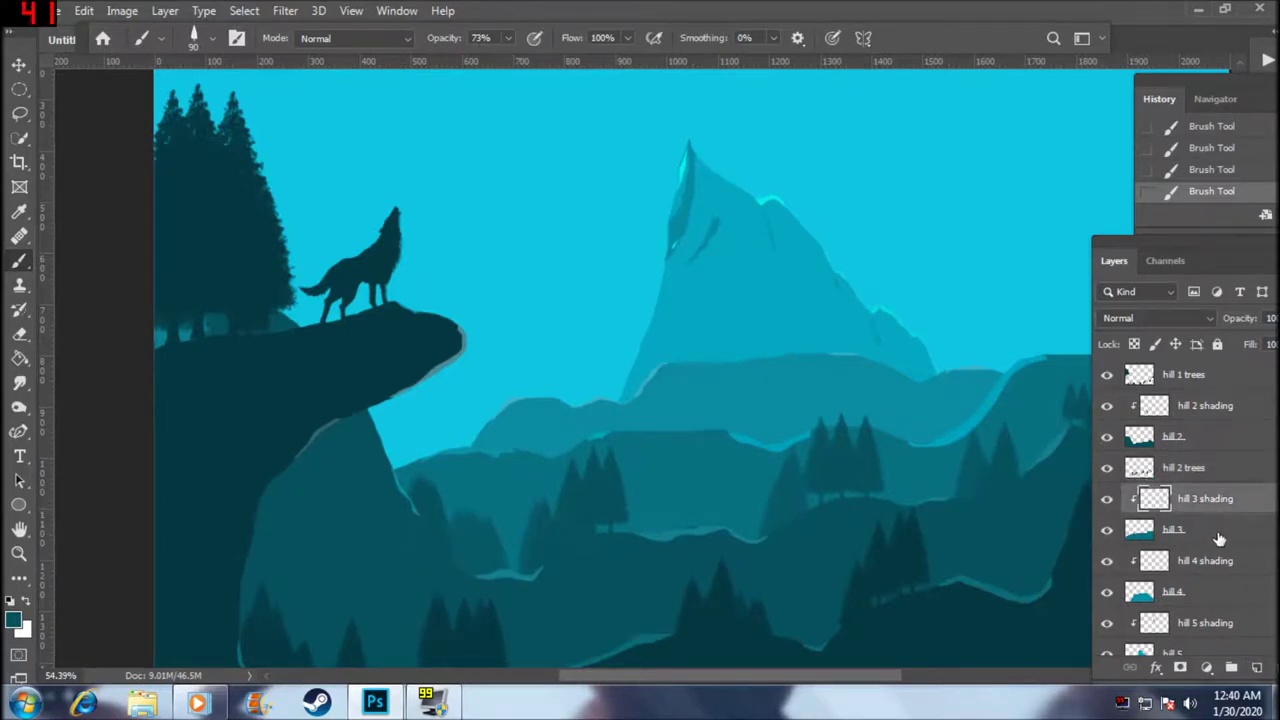
# - Add a new layer beneath hill 3 and name it 'hill 3 trees'
pyautogui.click(1214, 540)
pyautogui.keyDown('alt'); pyautogui.click(1257, 668); pyautogui.keyUp('alt')
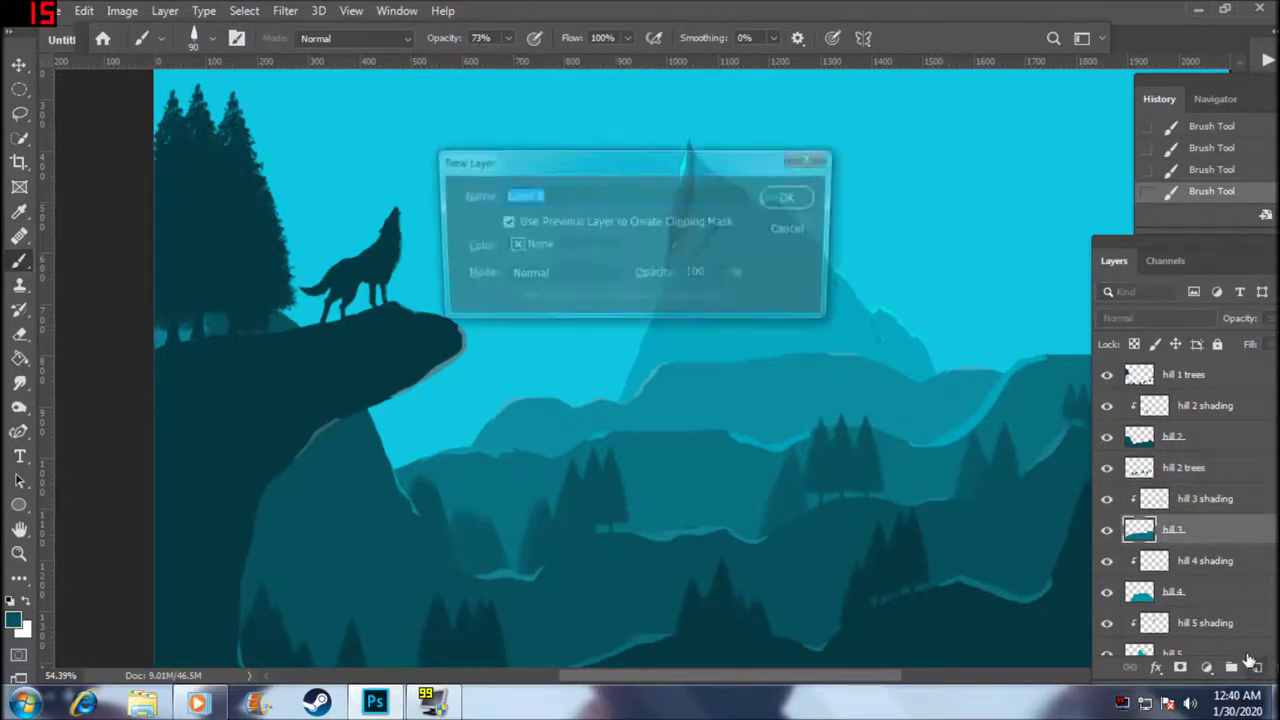
pyautogui.click(794, 197)
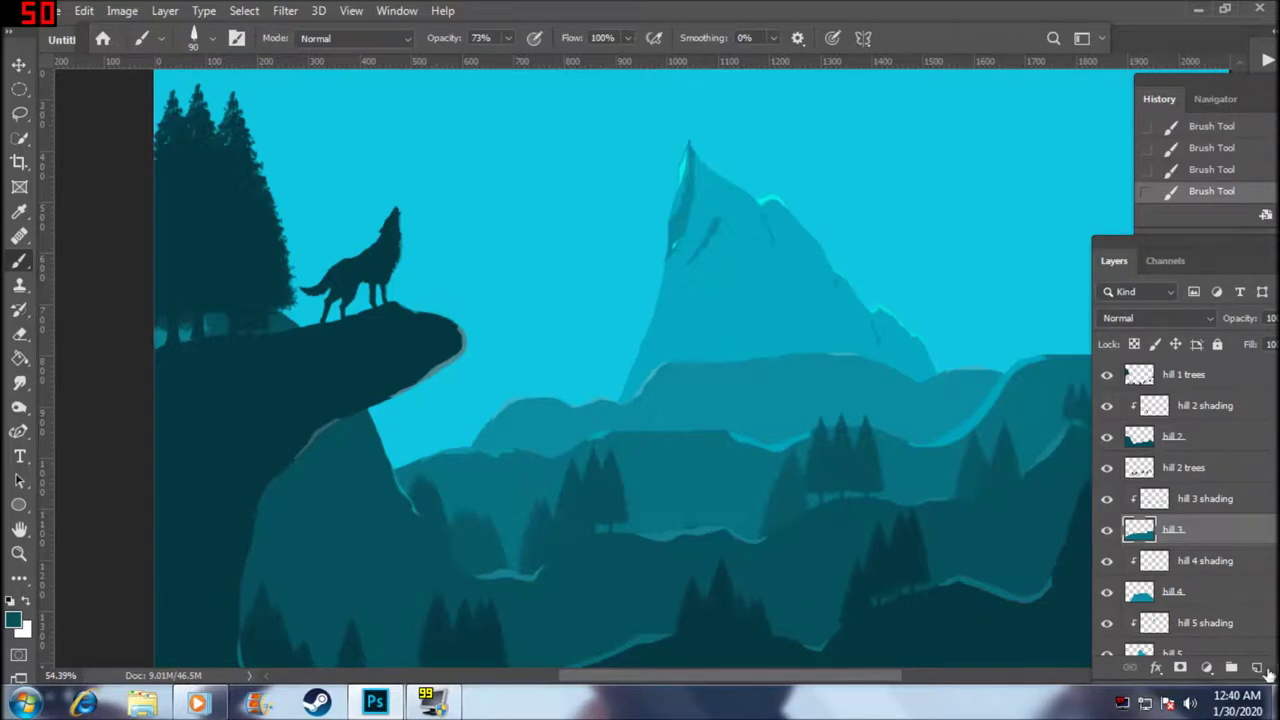
pyautogui.doubleClick(1193, 563)
pyautogui.write('hill 3 tr')
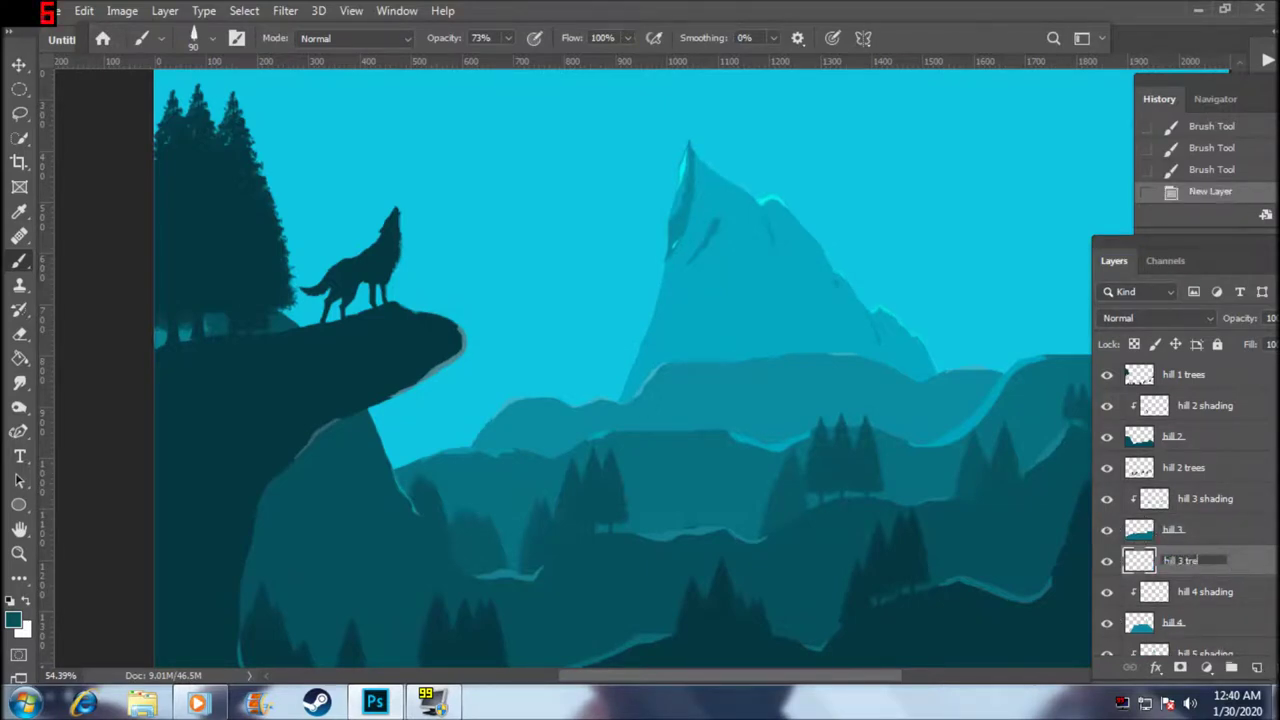
pyautogui.write('es')
pyautogui.press('Return')
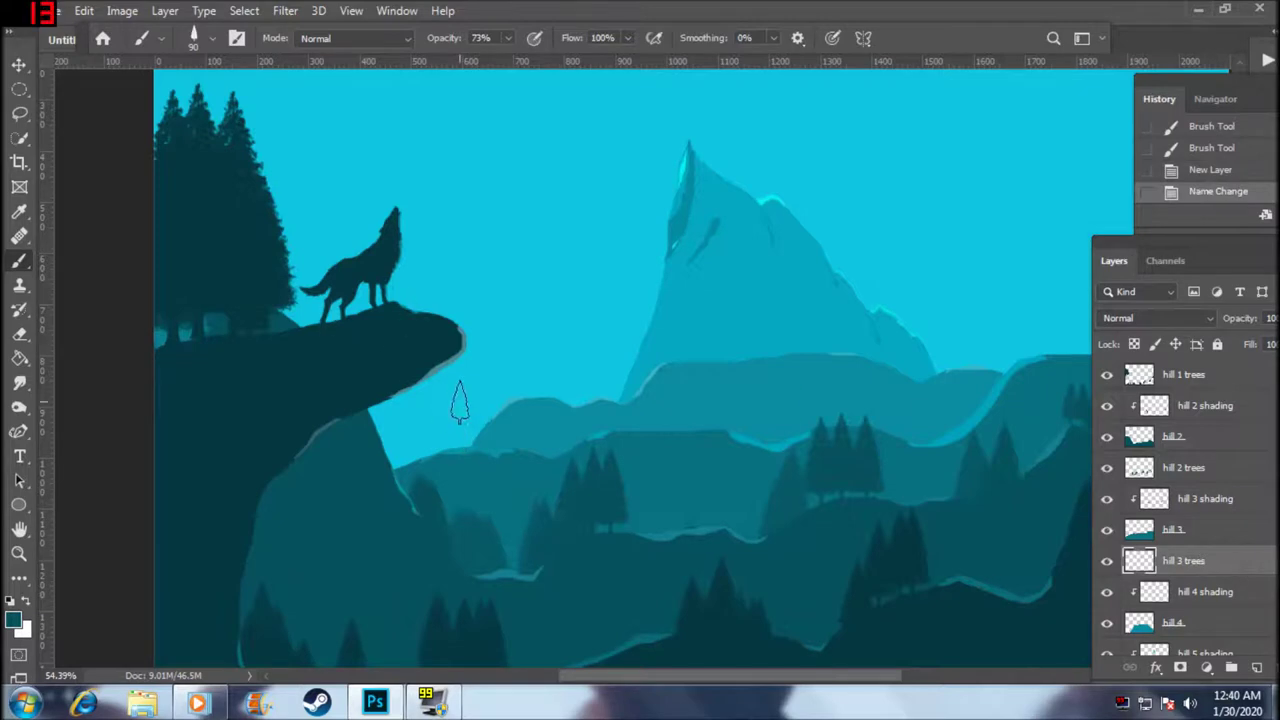
# - Stamp a row of small faint pines along the far ridge up to the mountain base
pyautogui.scroll(3, 535, 457)
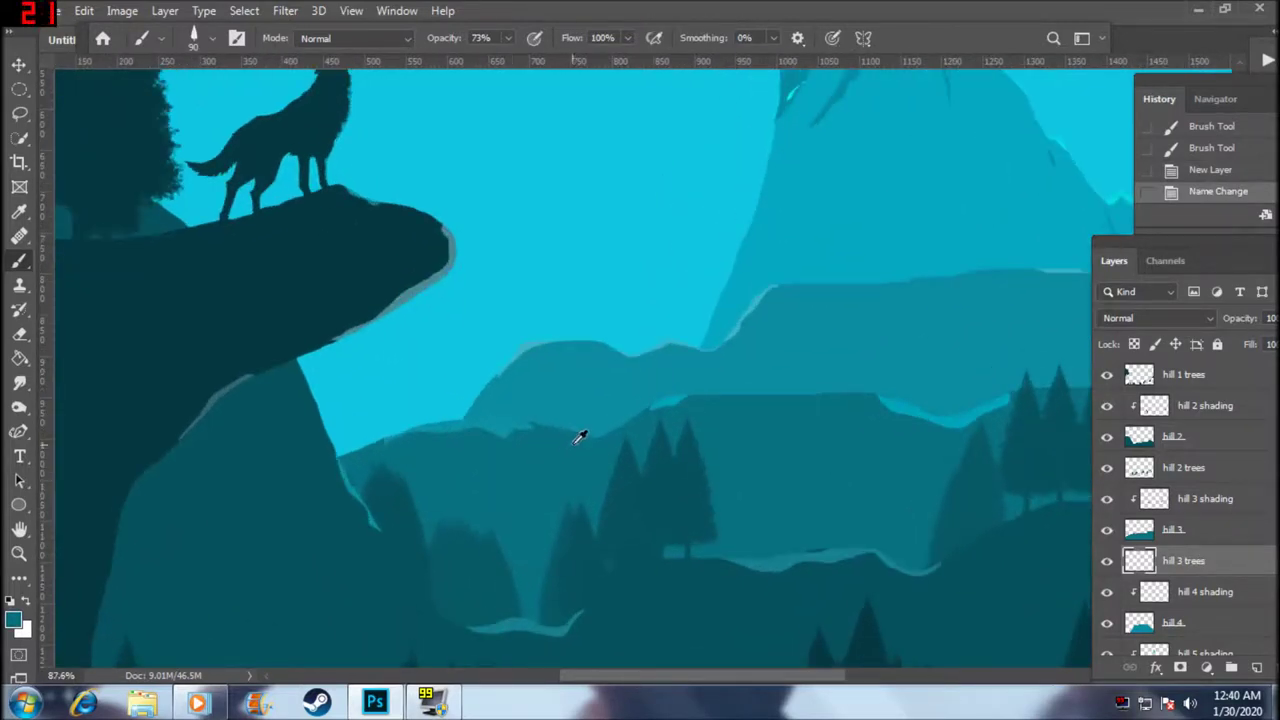
pyautogui.click(566, 426)
pyautogui.click(572, 425)
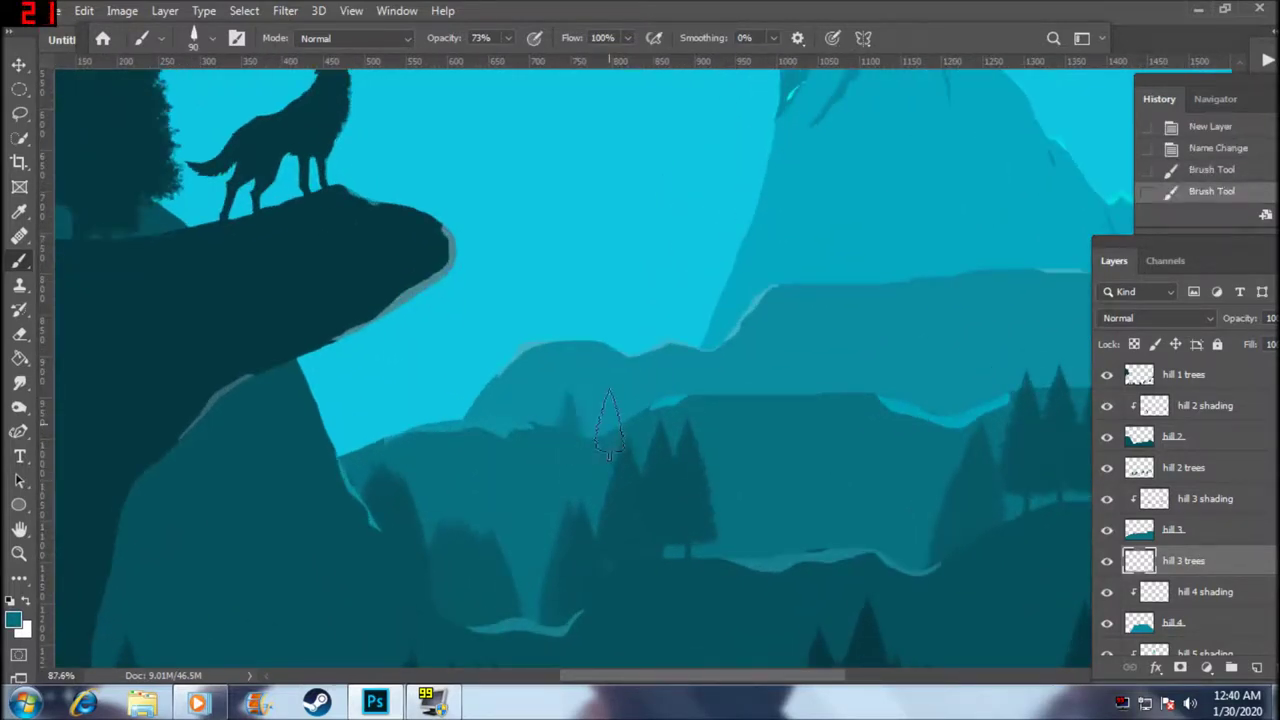
pyautogui.click(583, 425)
pyautogui.click(586, 423)
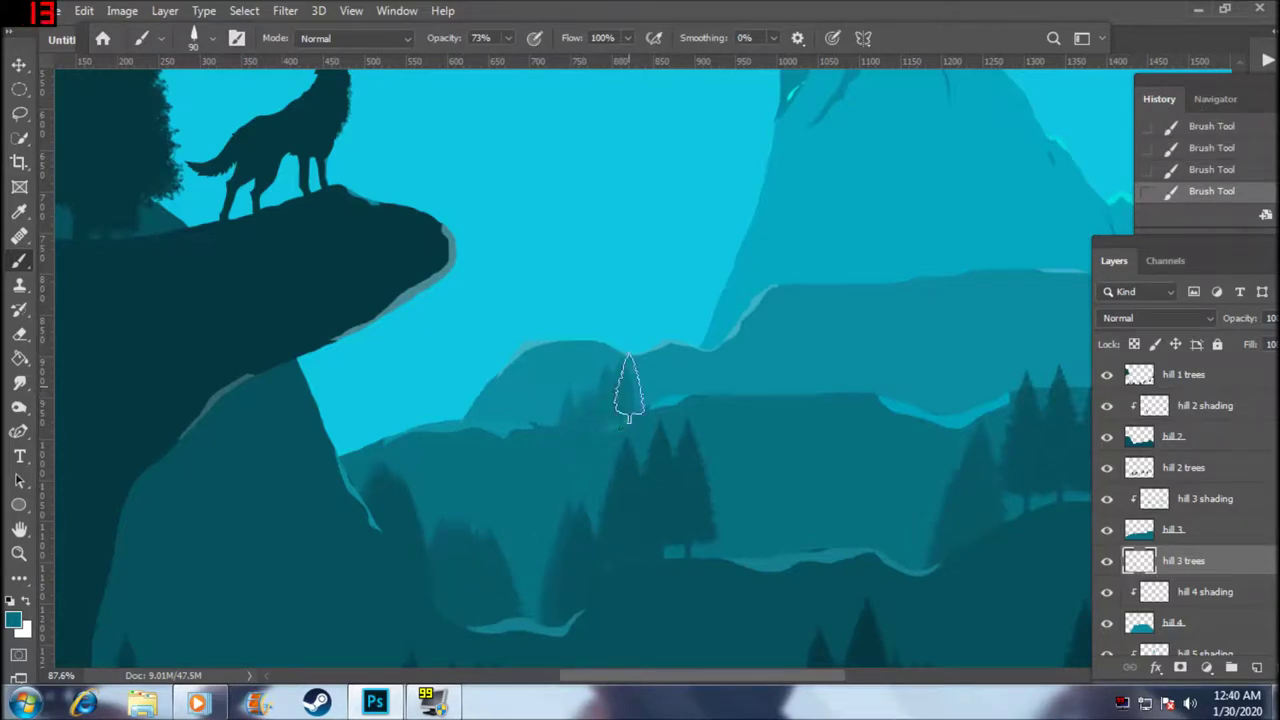
pyautogui.click(630, 385)
pyautogui.click(639, 382)
pyautogui.click(701, 357)
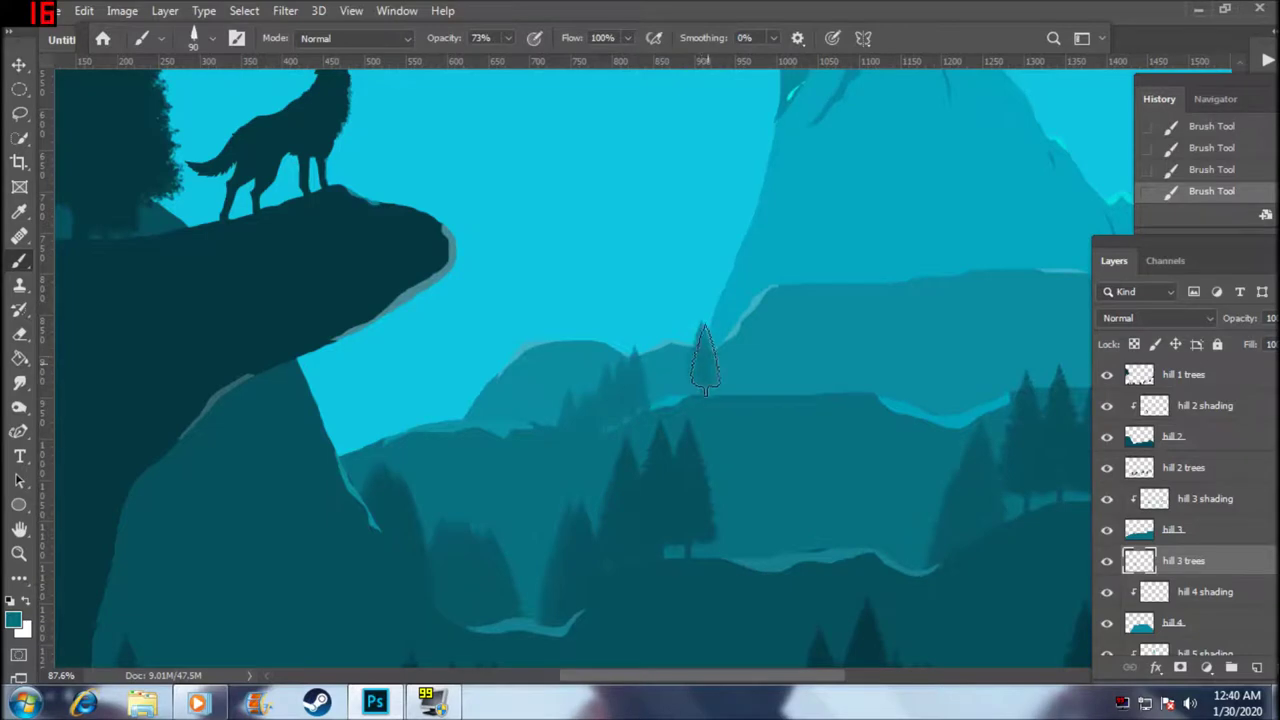
pyautogui.click(713, 360)
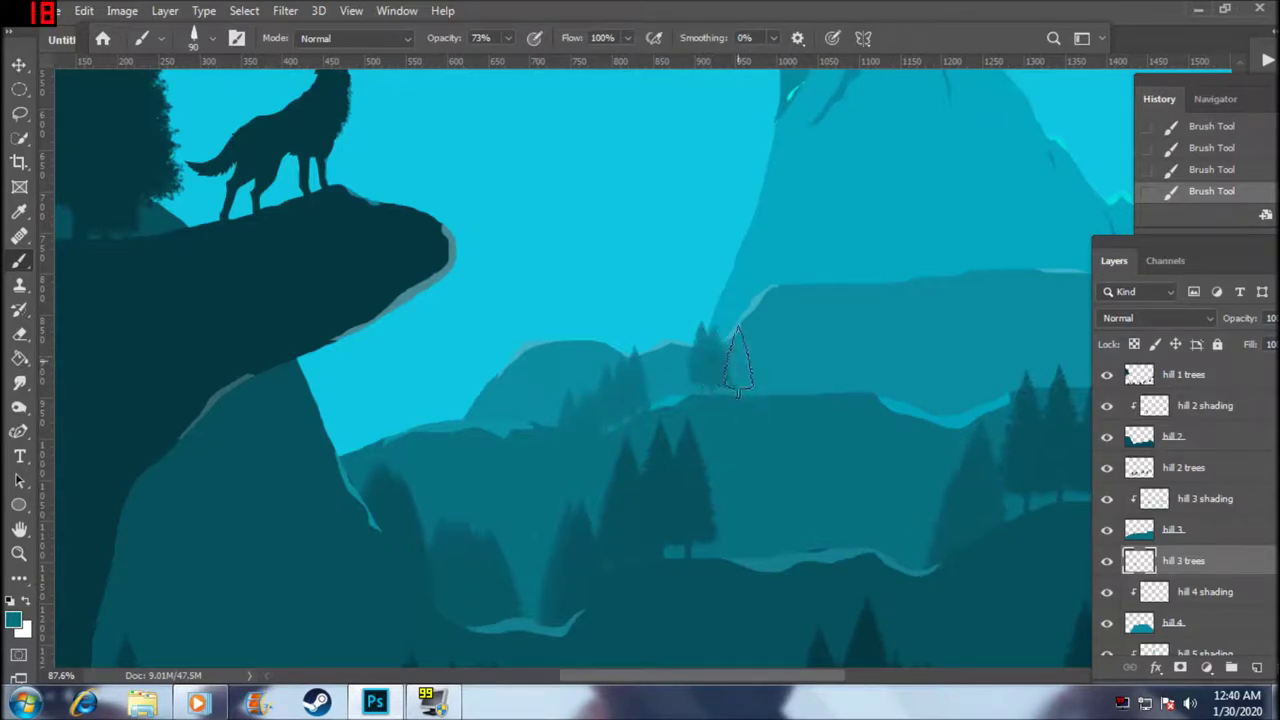
pyautogui.click(738, 362)
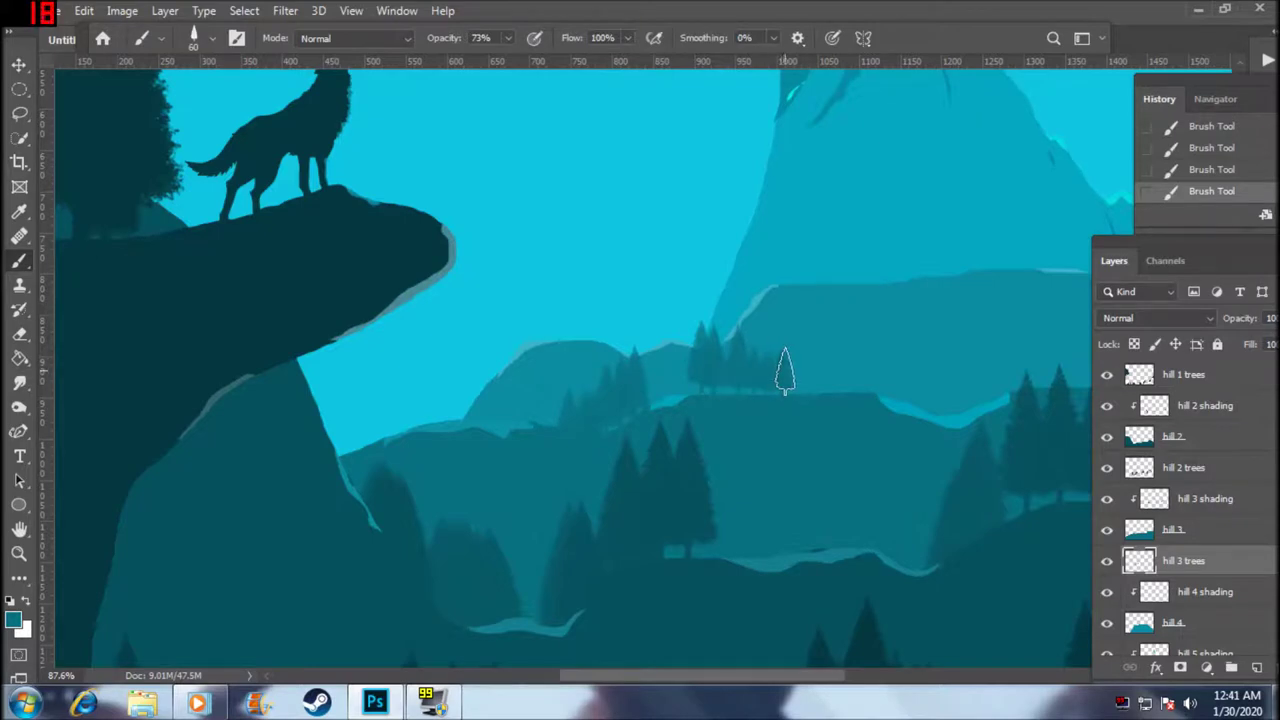
pyautogui.click(789, 372)
pyautogui.click(812, 382)
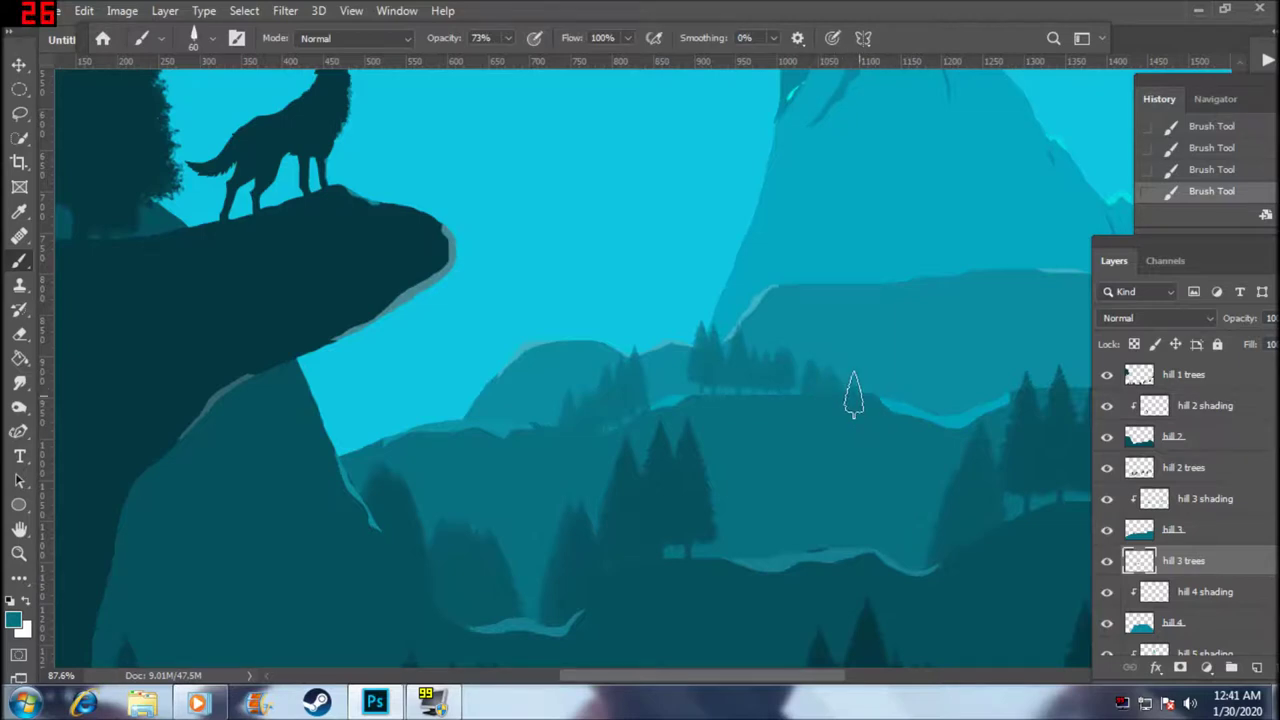
# - Add a few more faint pines behind the central trees, then compare them with undo and redo
pyautogui.moveTo(832, 452); pyautogui.dragTo(877, 428)
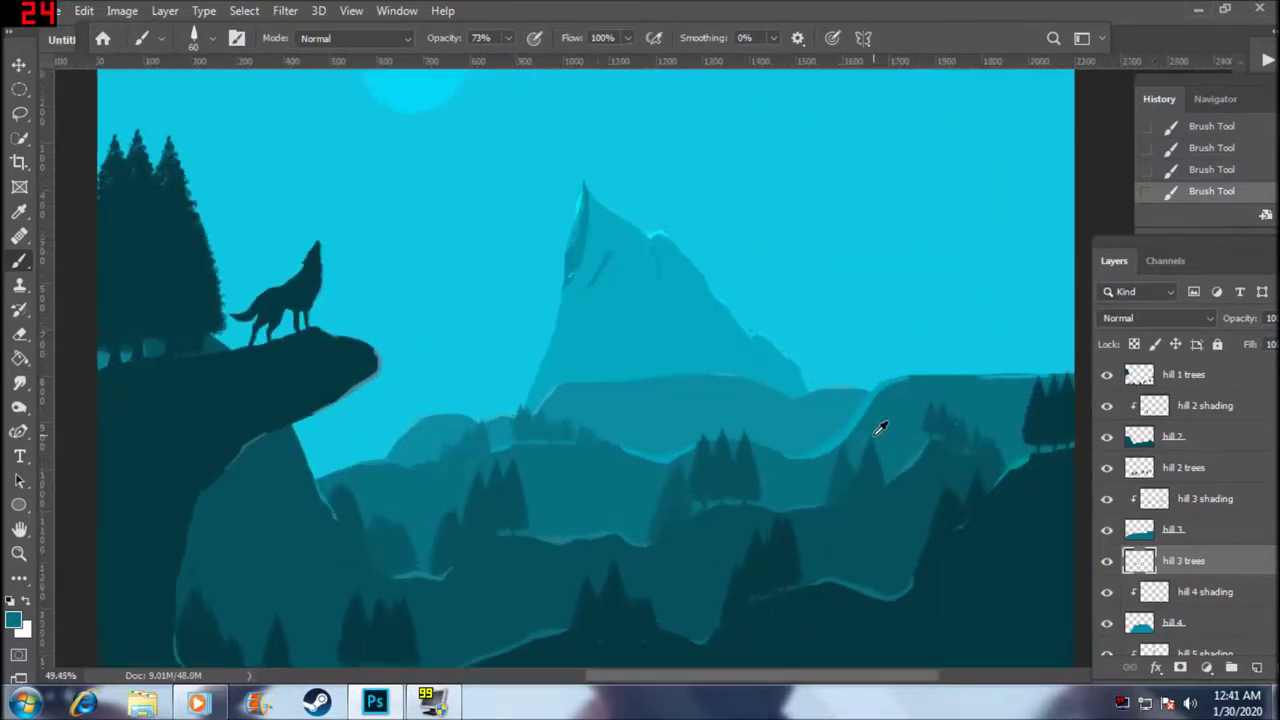
pyautogui.scroll(2, 755, 460)
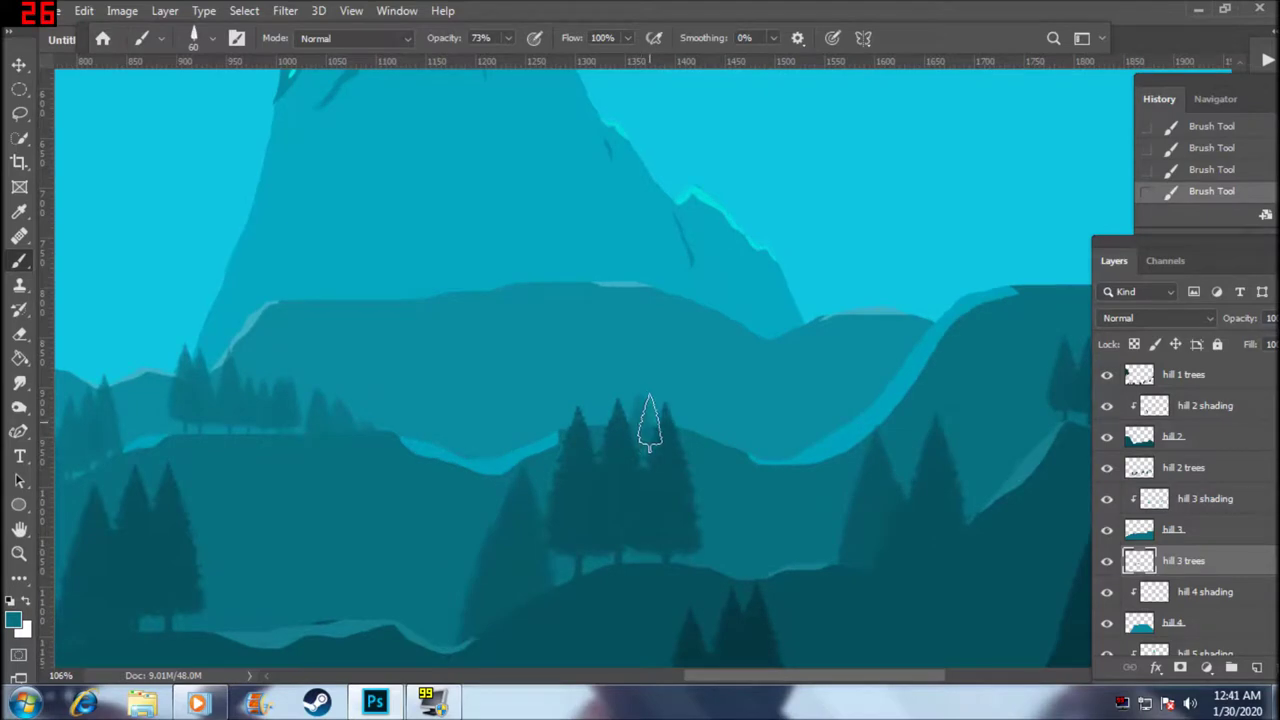
pyautogui.click(596, 415)
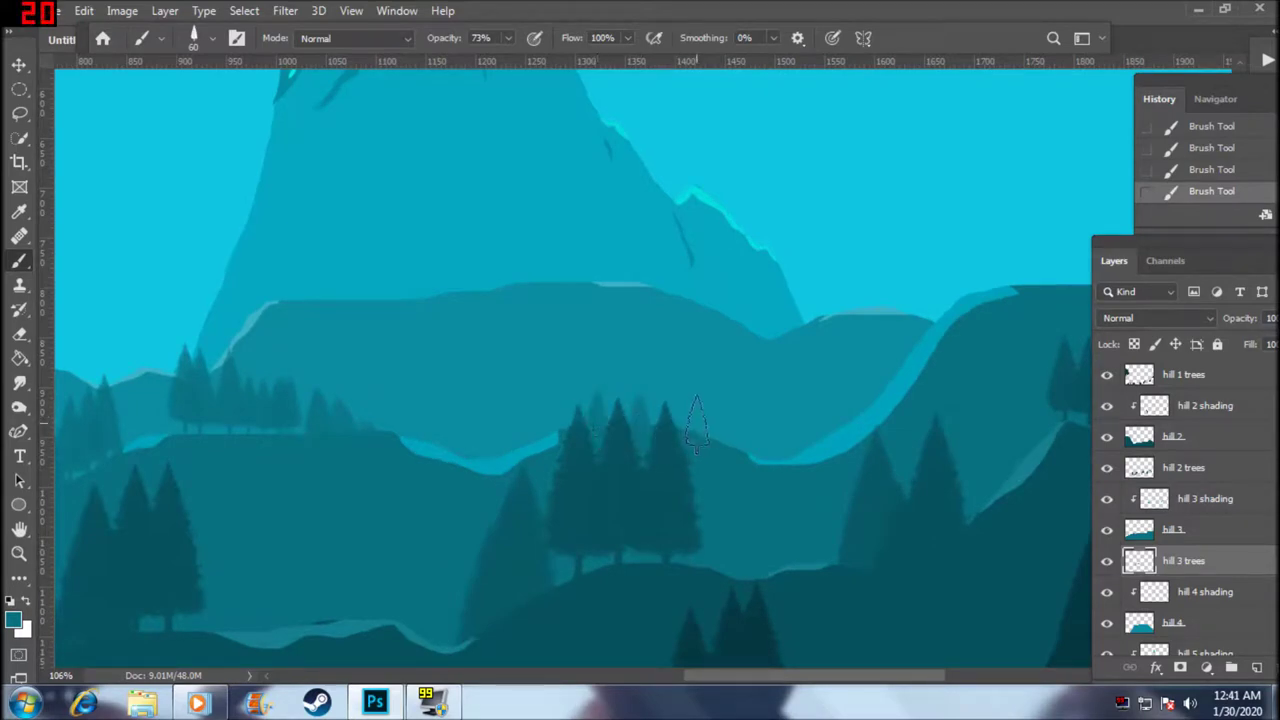
pyautogui.click(693, 425)
pyautogui.click(720, 447)
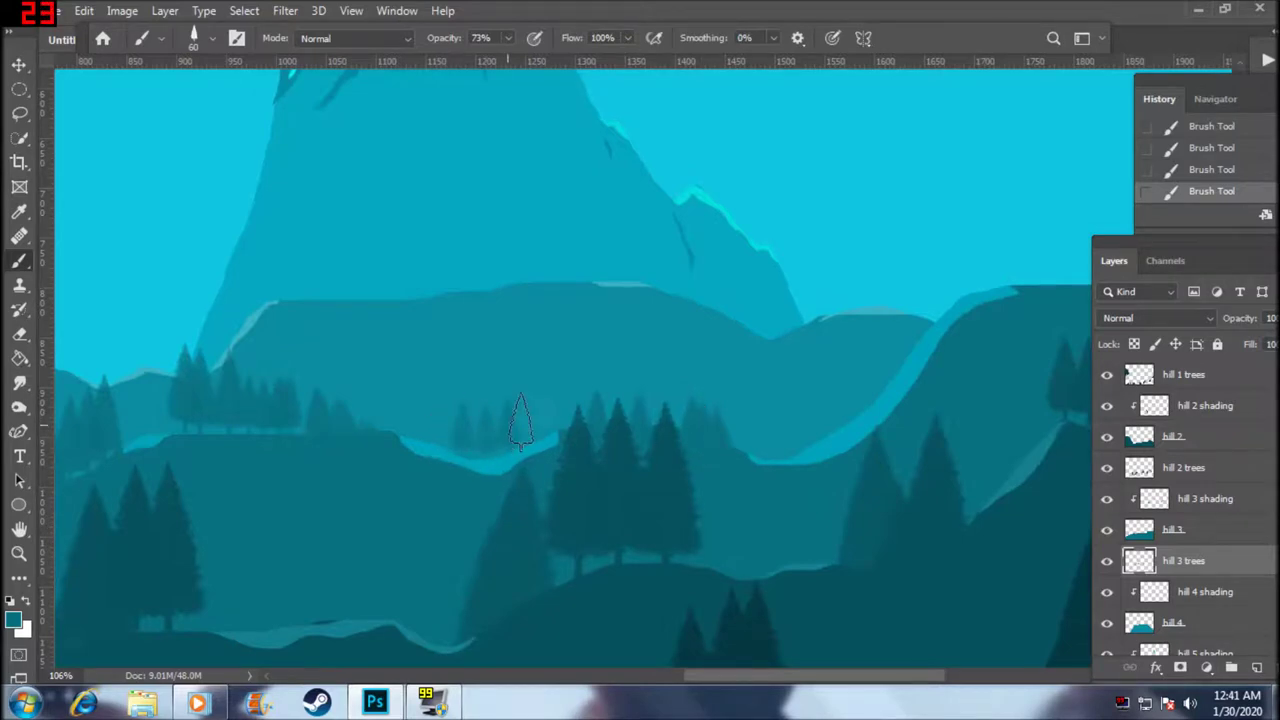
pyautogui.scroll(-3, 623, 443)
pyautogui.hotkey('ctrl', 'alt', 'z')
pyautogui.hotkey('ctrl', 'alt', 'z')
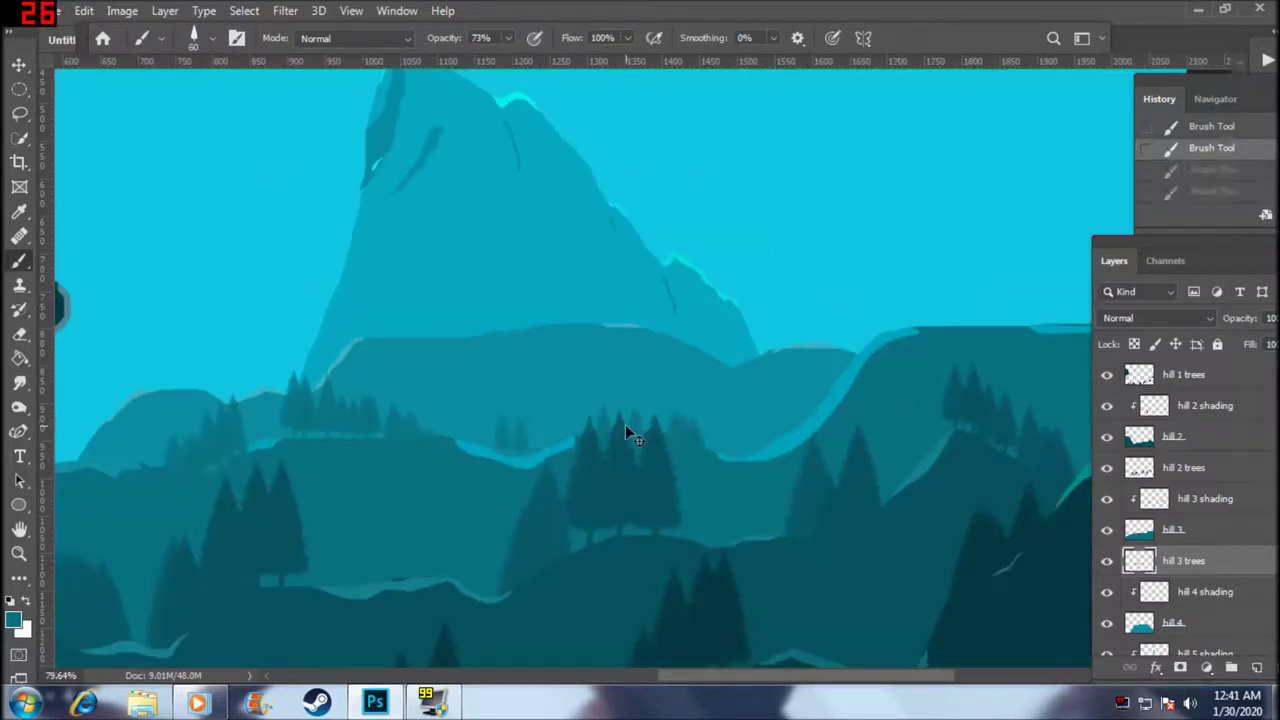
pyautogui.hotkey('ctrl', 'alt', 'z')
pyautogui.hotkey('ctrl', 'shift', 'z')
pyautogui.hotkey('ctrl', 'shift', 'z')
pyautogui.hotkey('ctrl', 'shift', 'z')
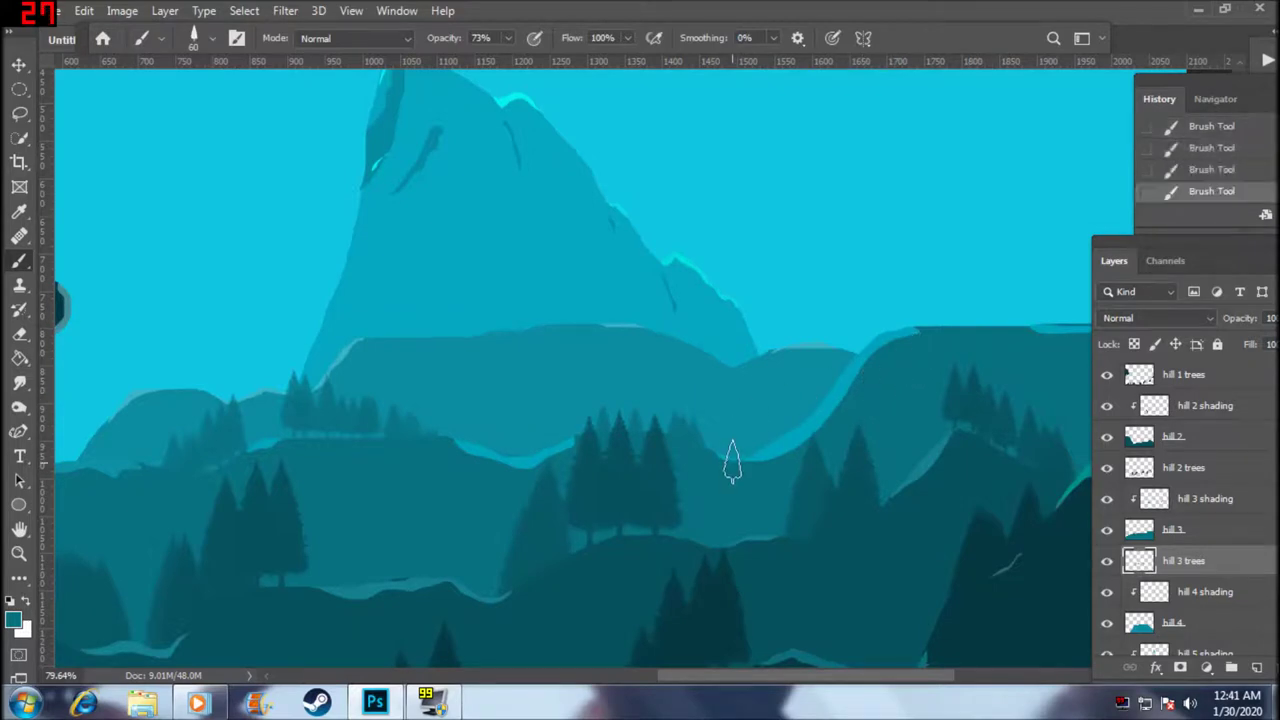
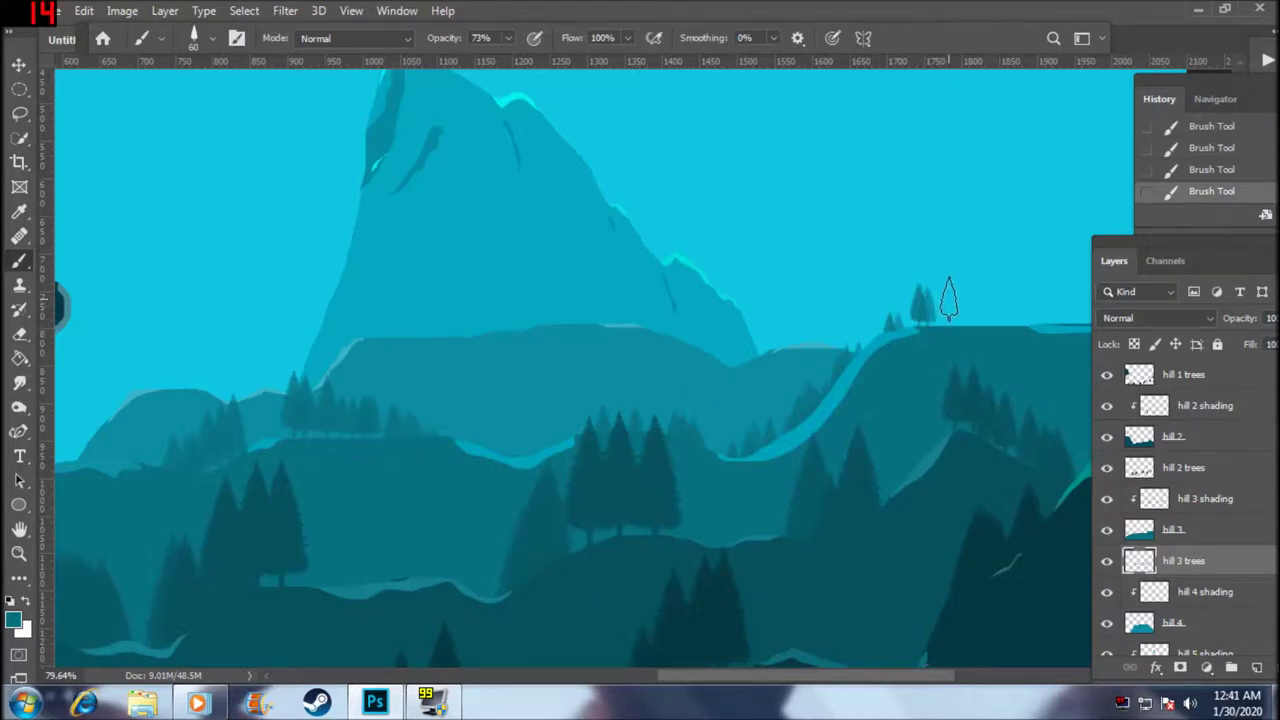
# - Stamp a row of nine pine tree silhouettes along the far-right hilltop
pyautogui.click(945, 290)
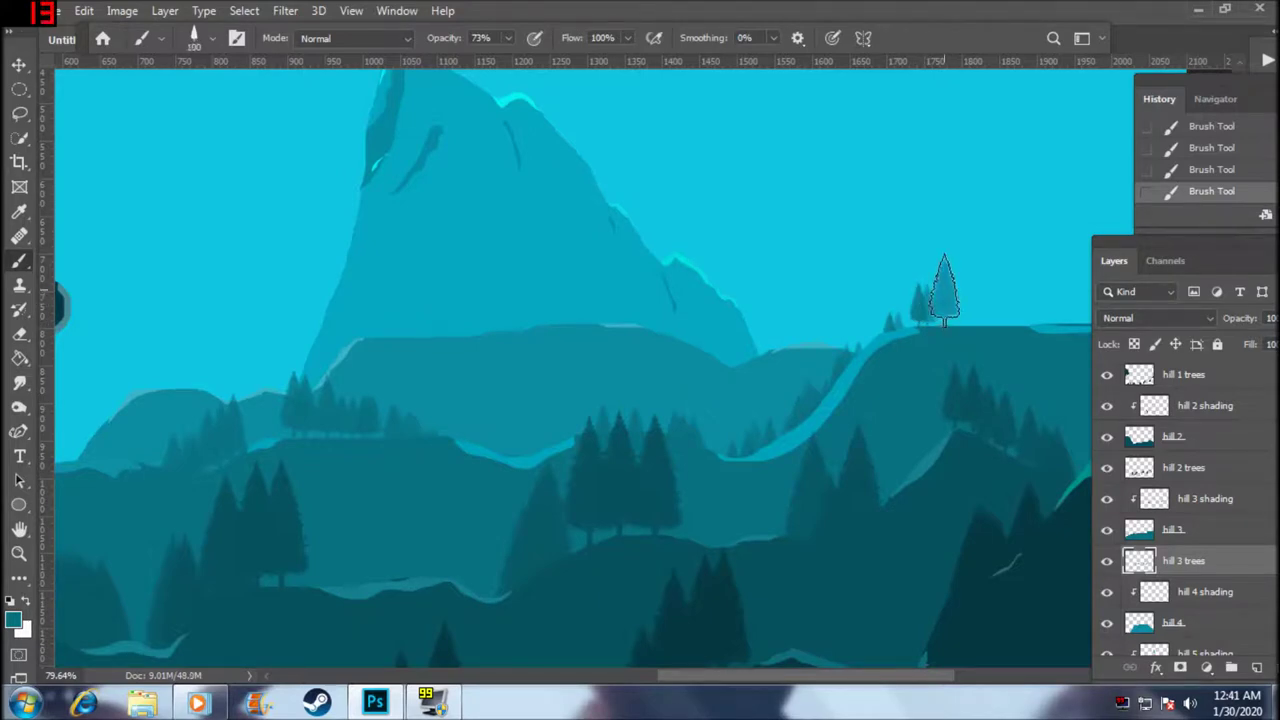
pyautogui.click(964, 290)
pyautogui.click(990, 290)
pyautogui.click(1001, 290)
pyautogui.click(1020, 290)
pyautogui.click(1033, 290)
pyautogui.click(1046, 290)
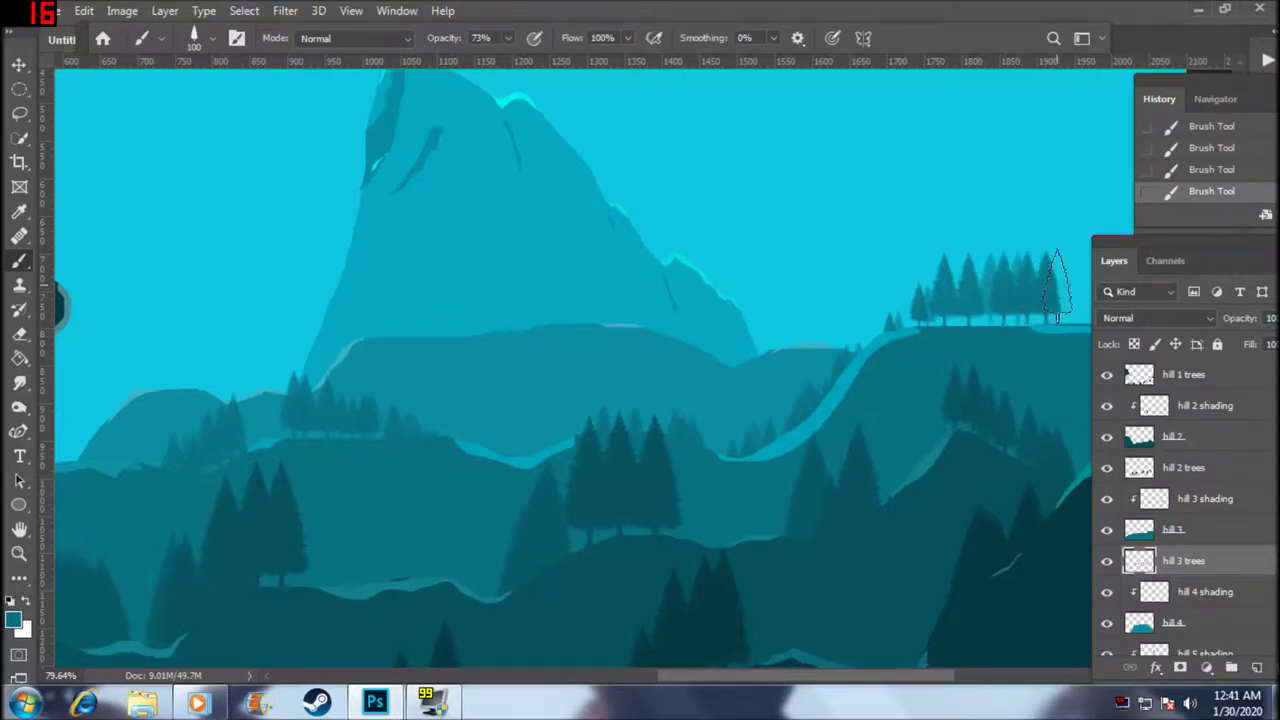
pyautogui.click(1066, 290)
pyautogui.click(1083, 290)
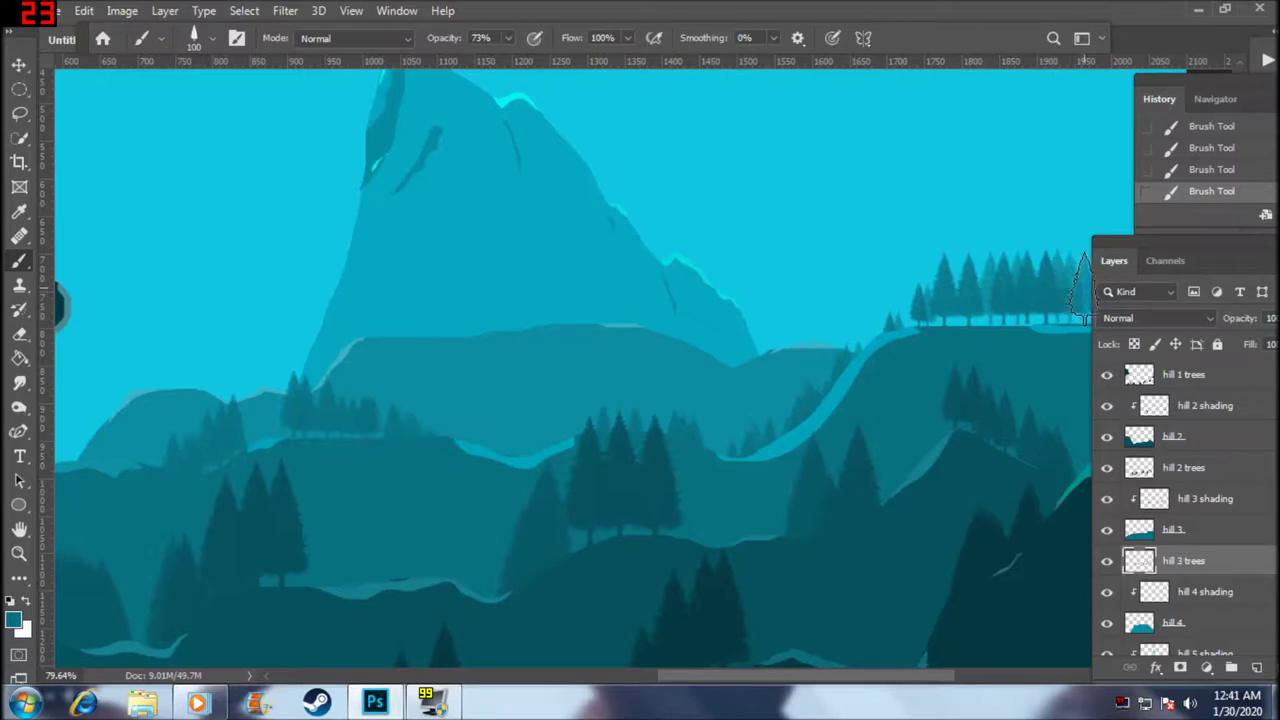
# - Enlarge the tree brush to 175 and stamp taller trees at the hilltop's right end
pyautogui.scroll(-3, 1077, 290)
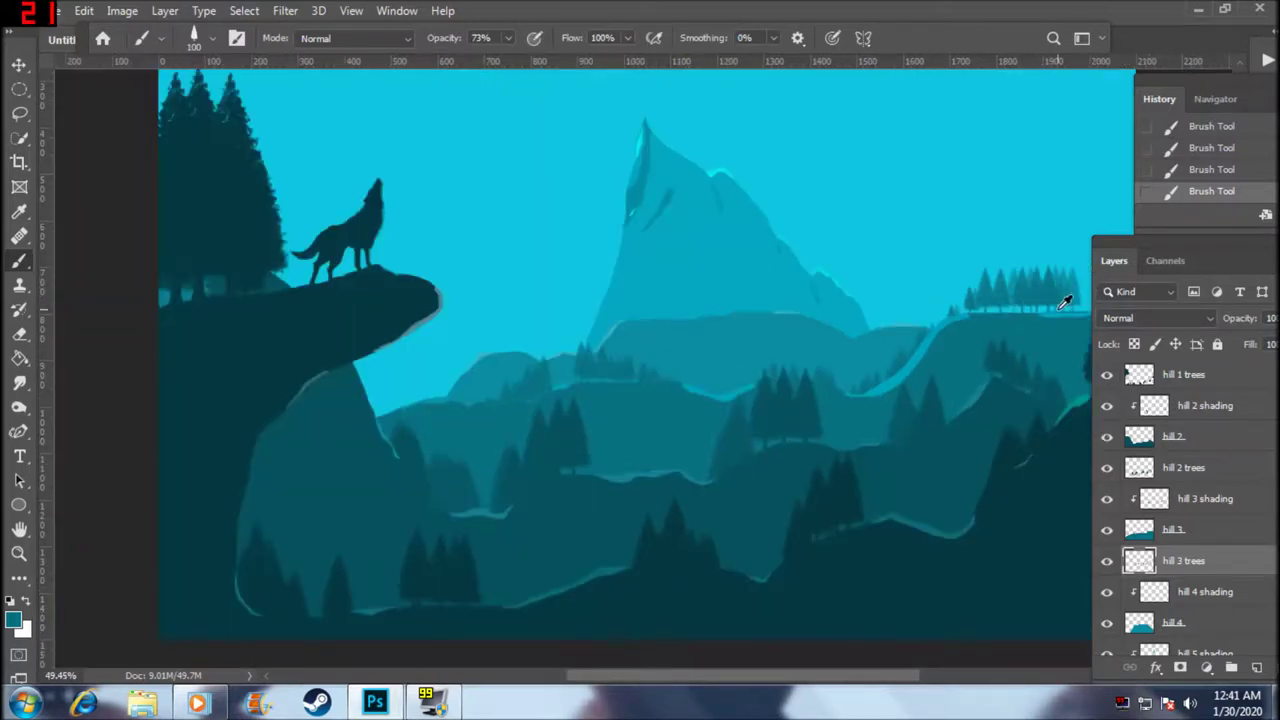
pyautogui.scroll(-2, 1065, 300)
pyautogui.scroll(2, 1011, 371)
pyautogui.scroll(2, 1034, 360)
pyautogui.scroll(1, 1005, 380)
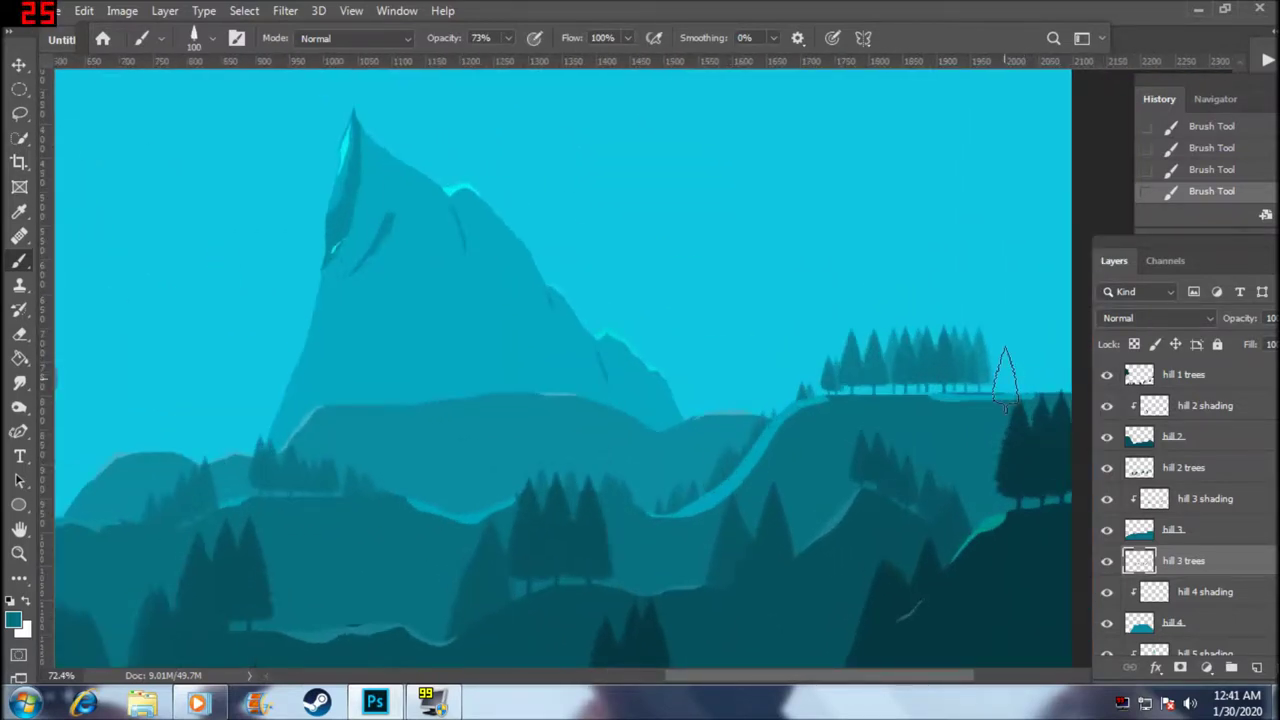
pyautogui.click(1007, 358)
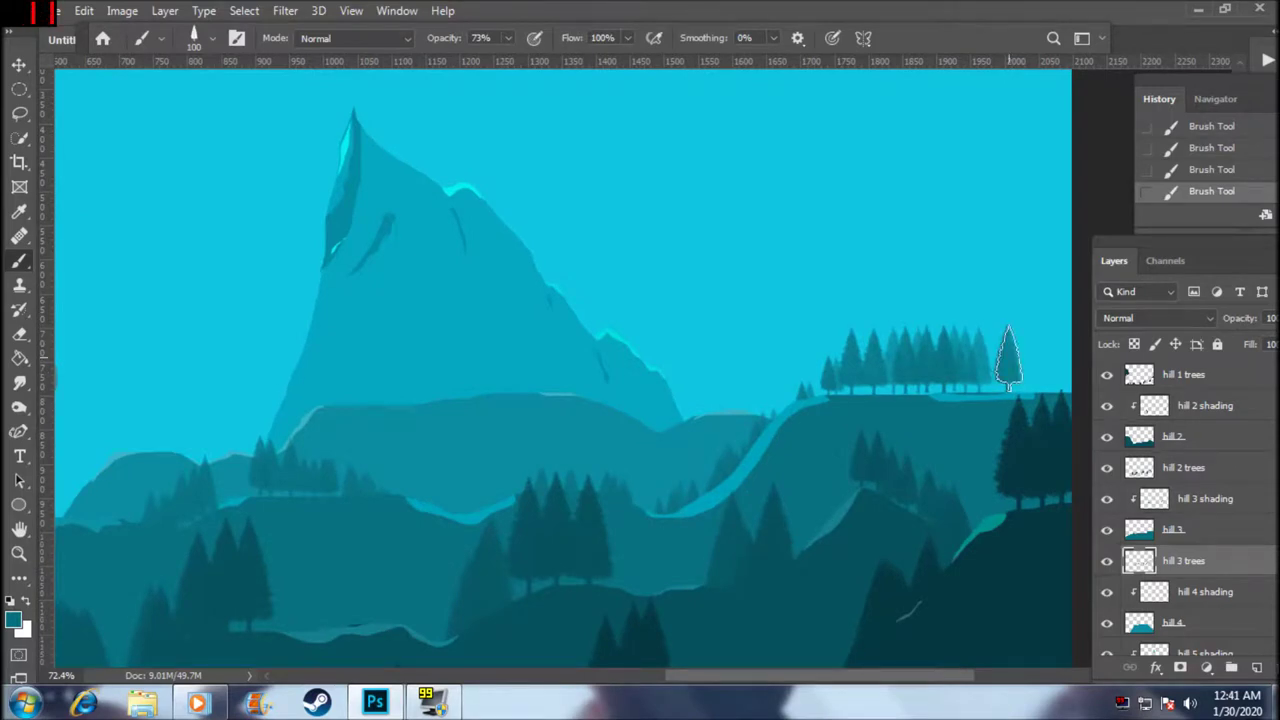
pyautogui.press(']')
pyautogui.press(']')
pyautogui.press(']')
pyautogui.click(1020, 333)
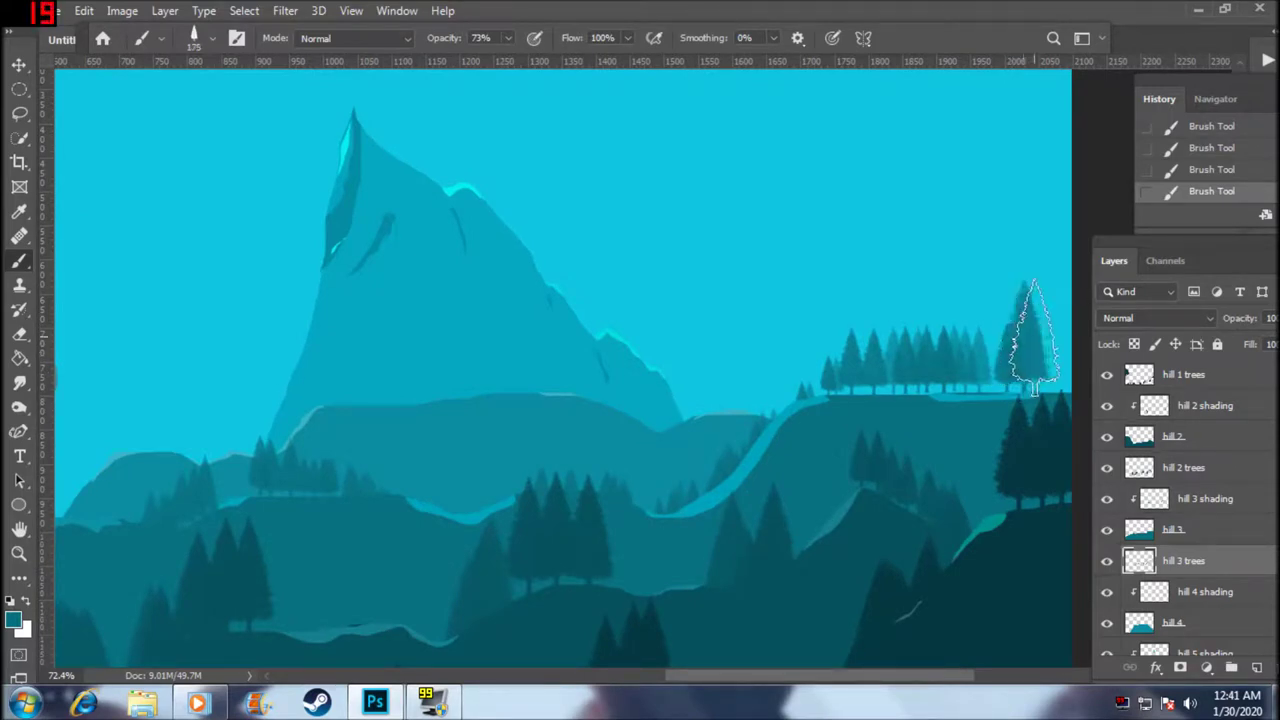
pyautogui.click(1043, 337)
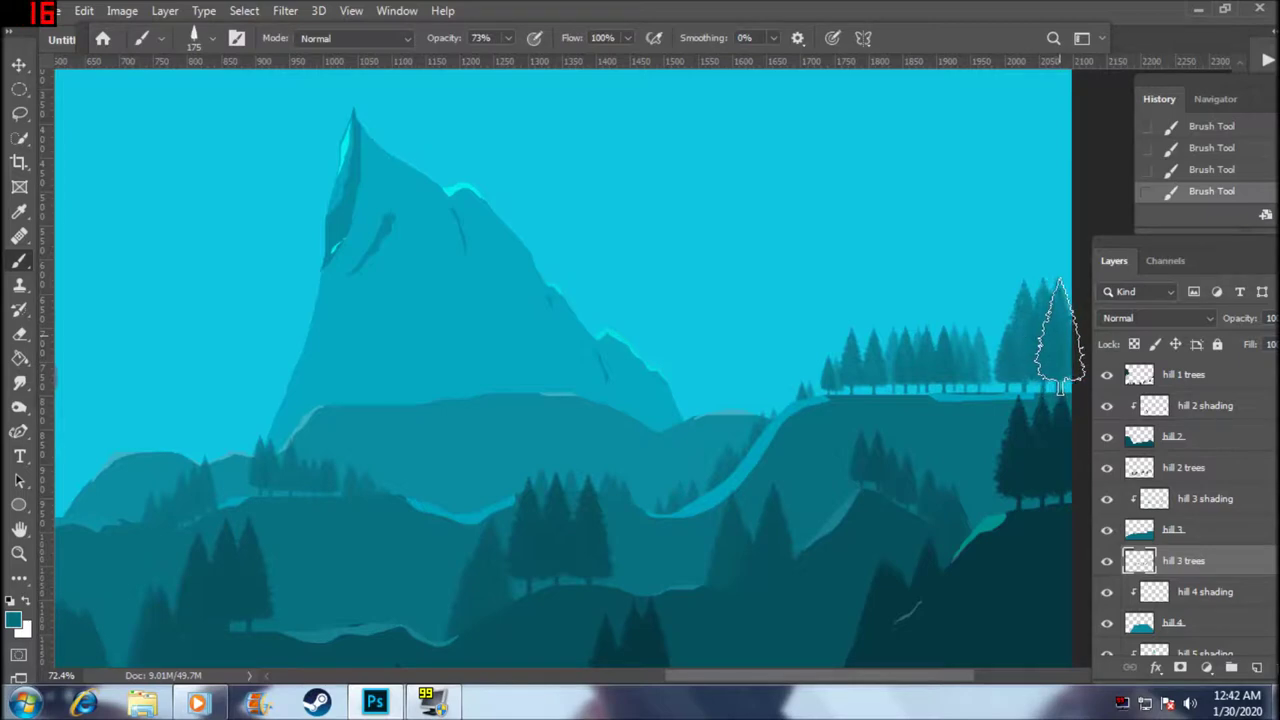
pyautogui.scroll(-3, 674, 408)
pyautogui.scroll(-2, 571, 437)
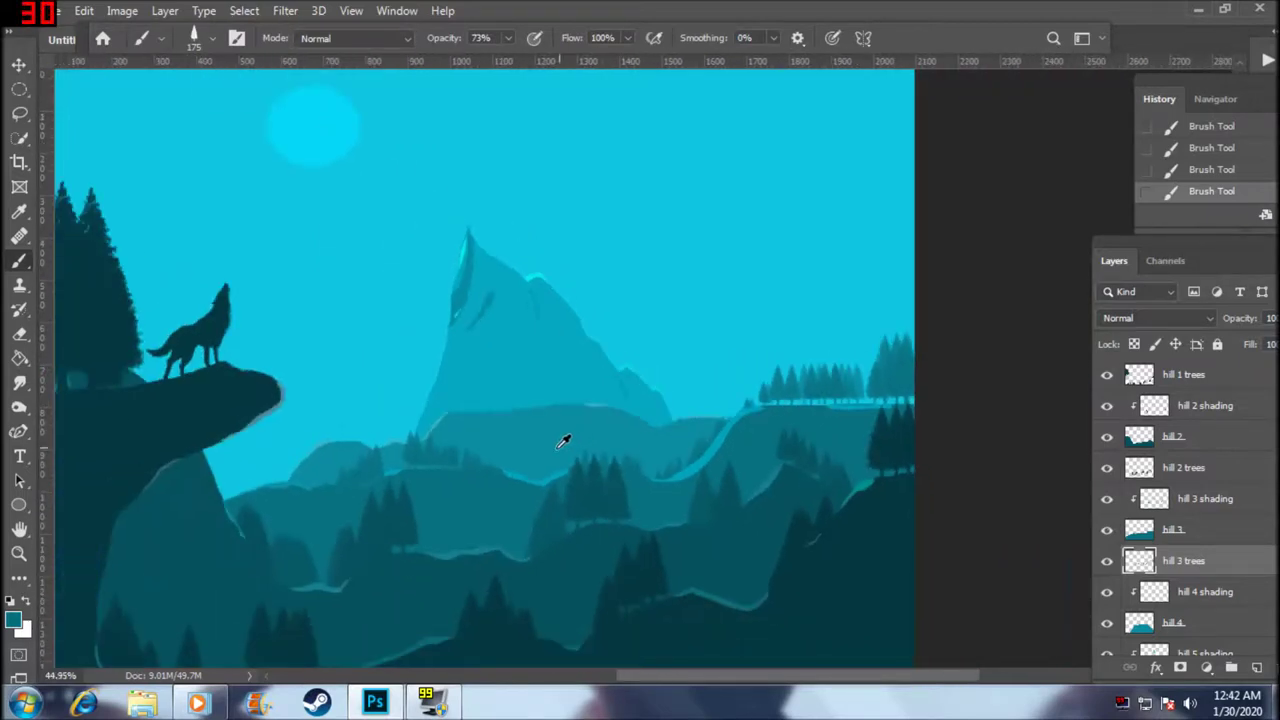
pyautogui.scroll(-2, 390, 476)
pyautogui.scroll(1, 566, 406)
pyautogui.scroll(1, 544, 416)
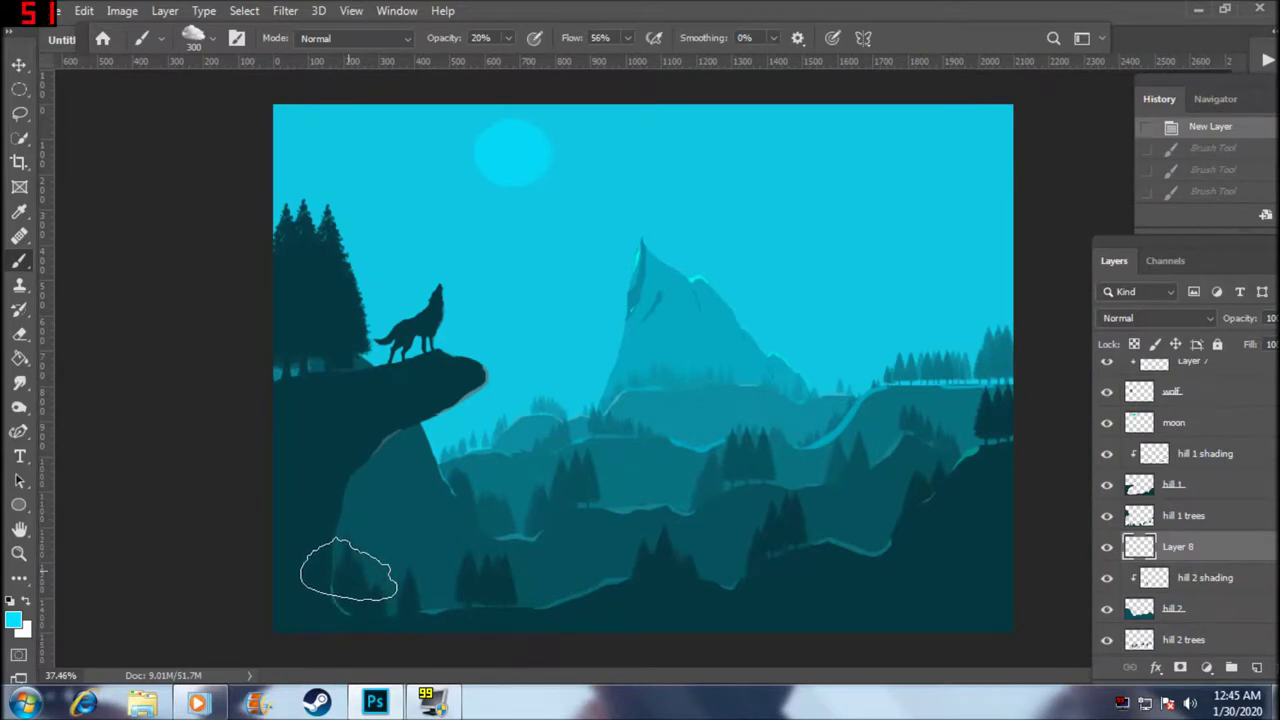
# - Paint soft teal mist at the cliff base, shrinking the cloud brush from 300 to 200
pyautogui.moveTo(349, 570)
pyautogui.mouseDown()
pyautogui.moveTo(340, 591)
pyautogui.moveTo(403, 583)
pyautogui.moveTo(457, 617)
pyautogui.moveTo(500, 600)
pyautogui.moveTo(590, 597)
pyautogui.moveTo(600, 571)
pyautogui.moveTo(626, 563)
pyautogui.moveTo(703, 590)
pyautogui.moveTo(925, 510)
pyautogui.mouseUp()
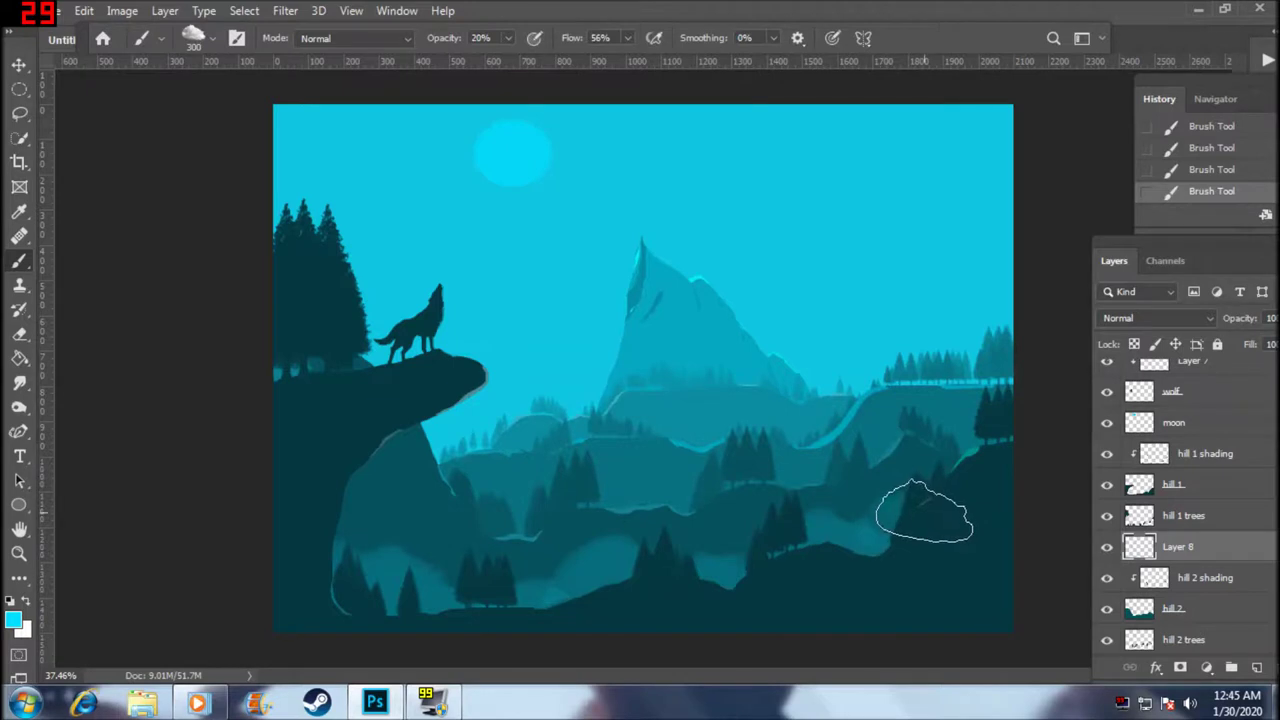
pyautogui.press('[')
pyautogui.press('[')
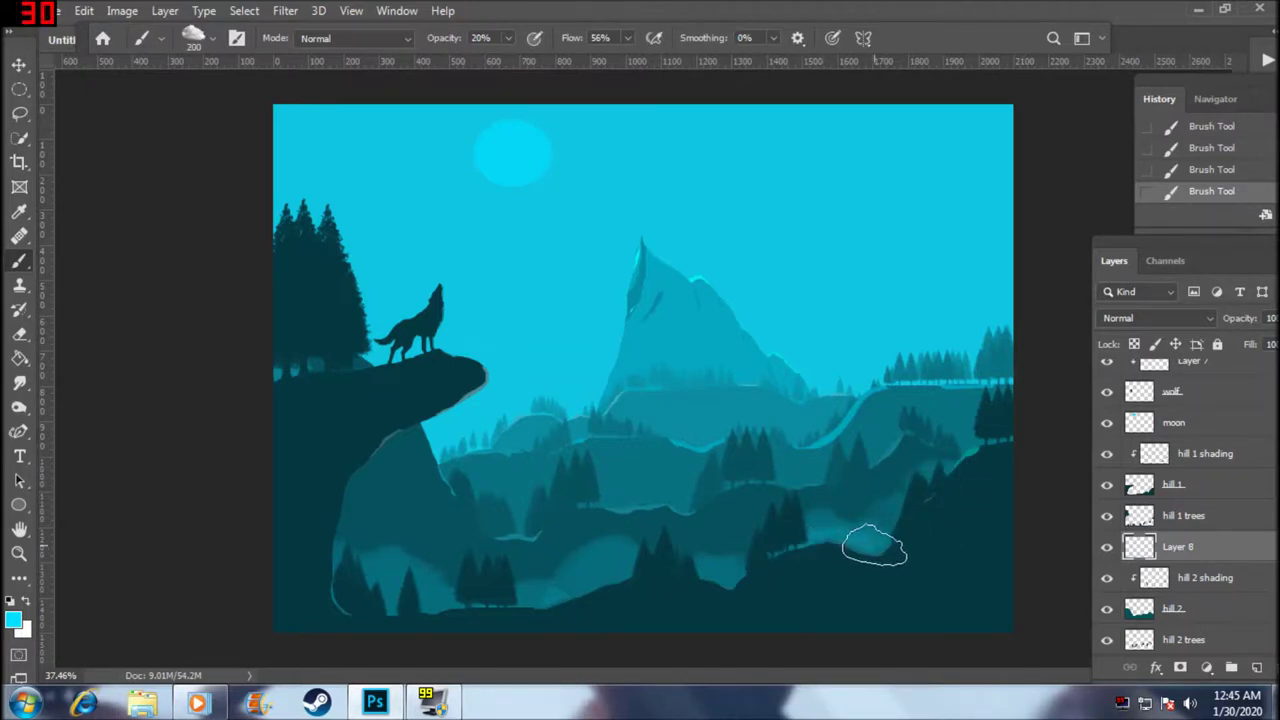
pyautogui.press('[')
pyautogui.press('[')
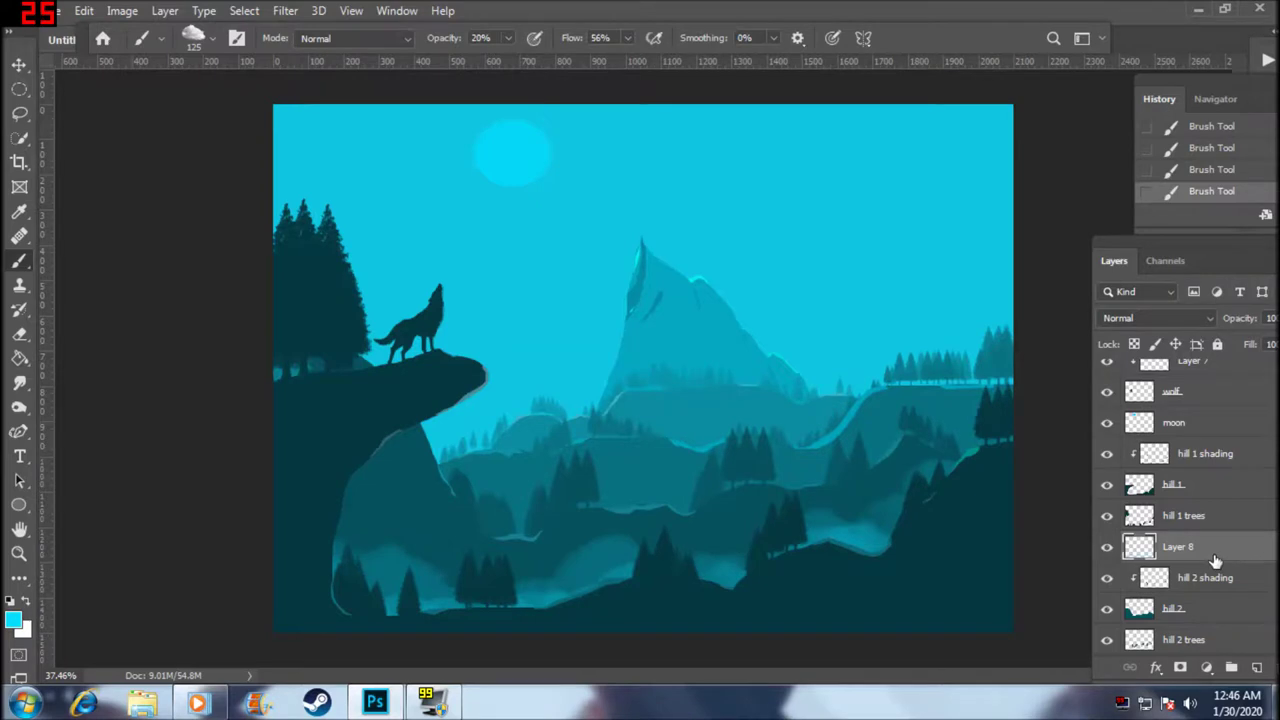
pyautogui.scroll(-1, 1215, 561)
# - Rename Layer 8 to 'hill 1 cloud' and select the hill 2 trees layer
pyautogui.doubleClick(1180, 516)
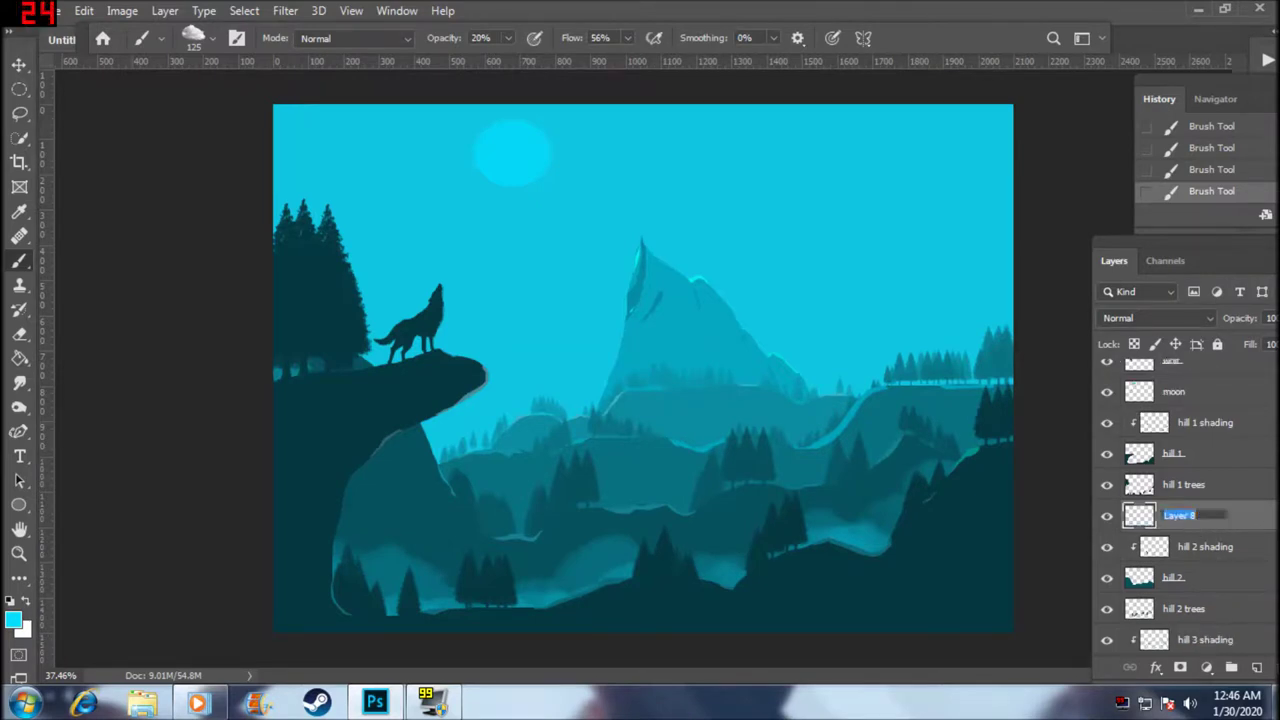
pyautogui.write('hill 1 cloud')
pyautogui.press('Return')
pyautogui.scroll(-2, 1207, 518)
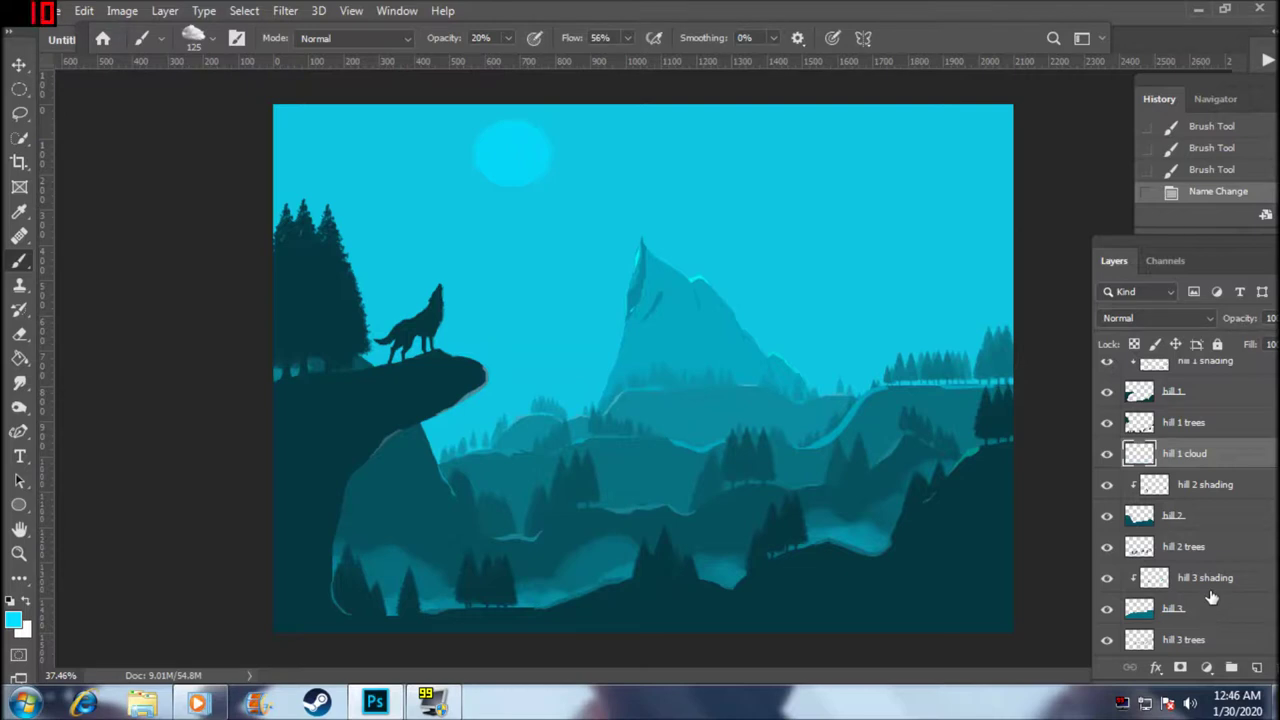
pyautogui.click(1206, 554)
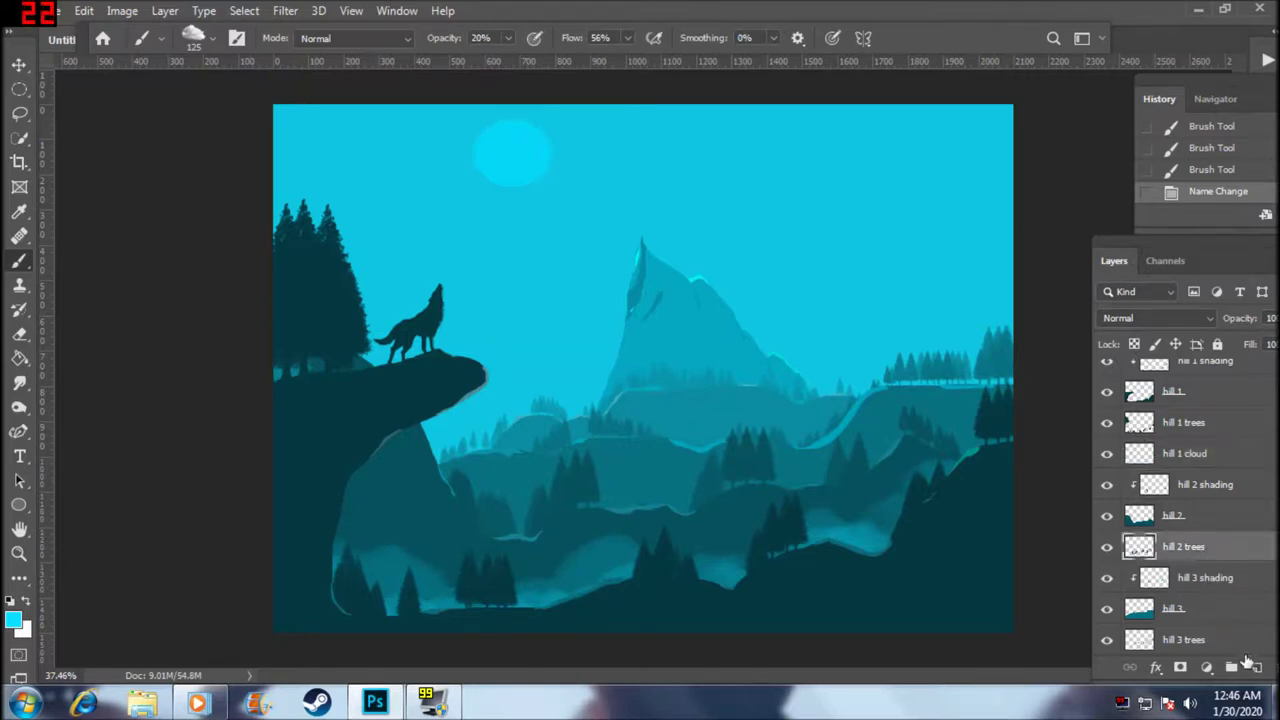
# - Add a new layer named 'hill 2 cloud' next to hill 2 trees
pyautogui.click(1257, 667)
pyautogui.doubleClick(1180, 580)
pyautogui.write('hill 2 cloud')
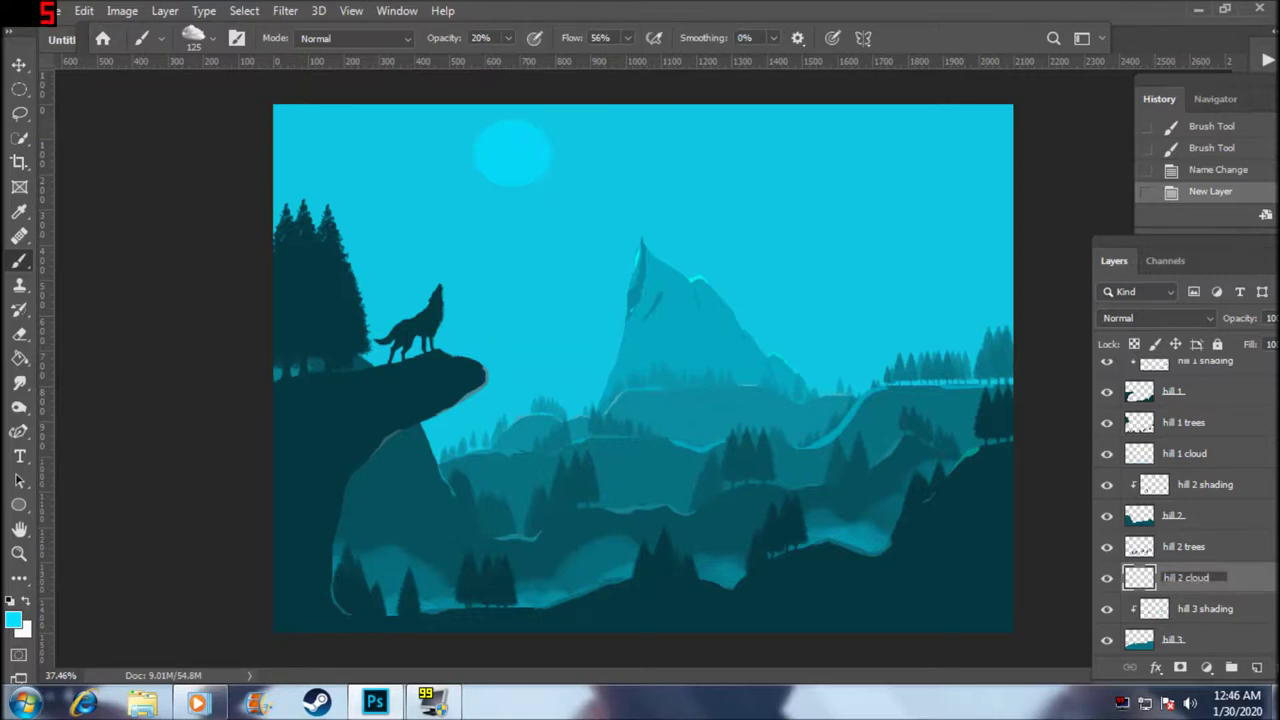
pyautogui.press('Return')
# - Brush faint teal mist across the middle hills near the cliff base
pyautogui.scroll(1, 457, 487)
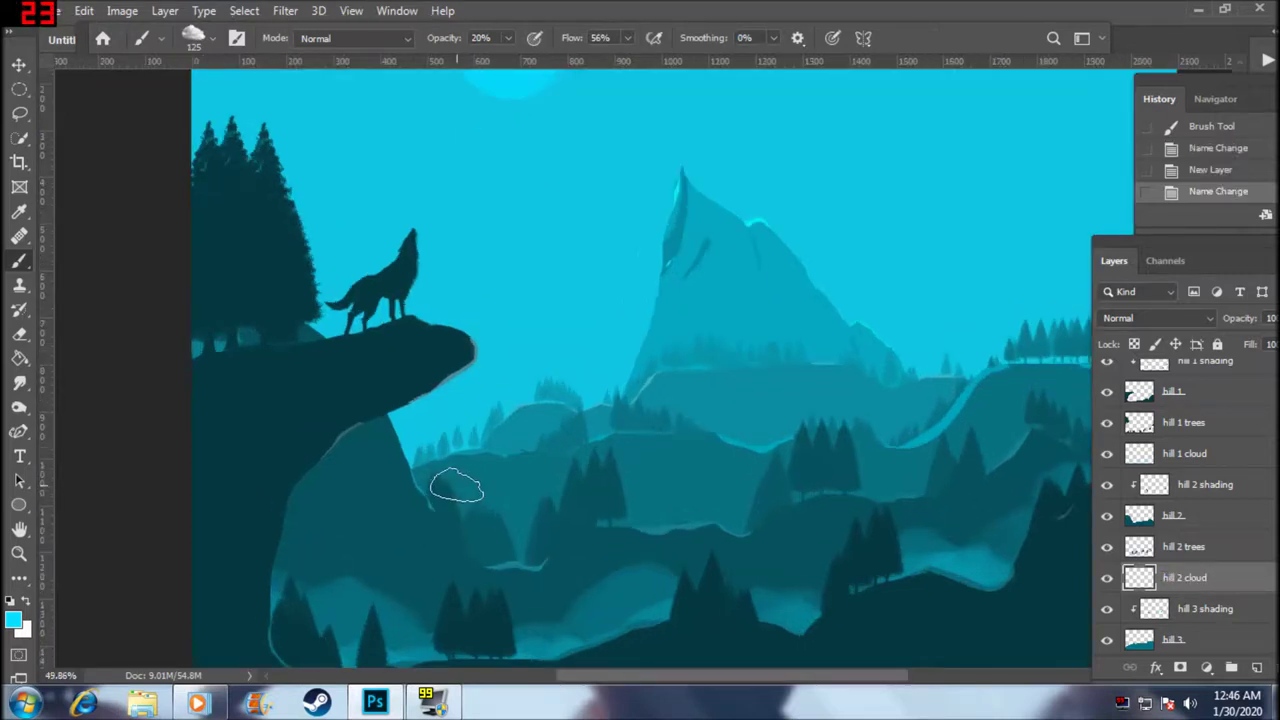
pyautogui.moveTo(439, 492); pyautogui.dragTo(518, 482)
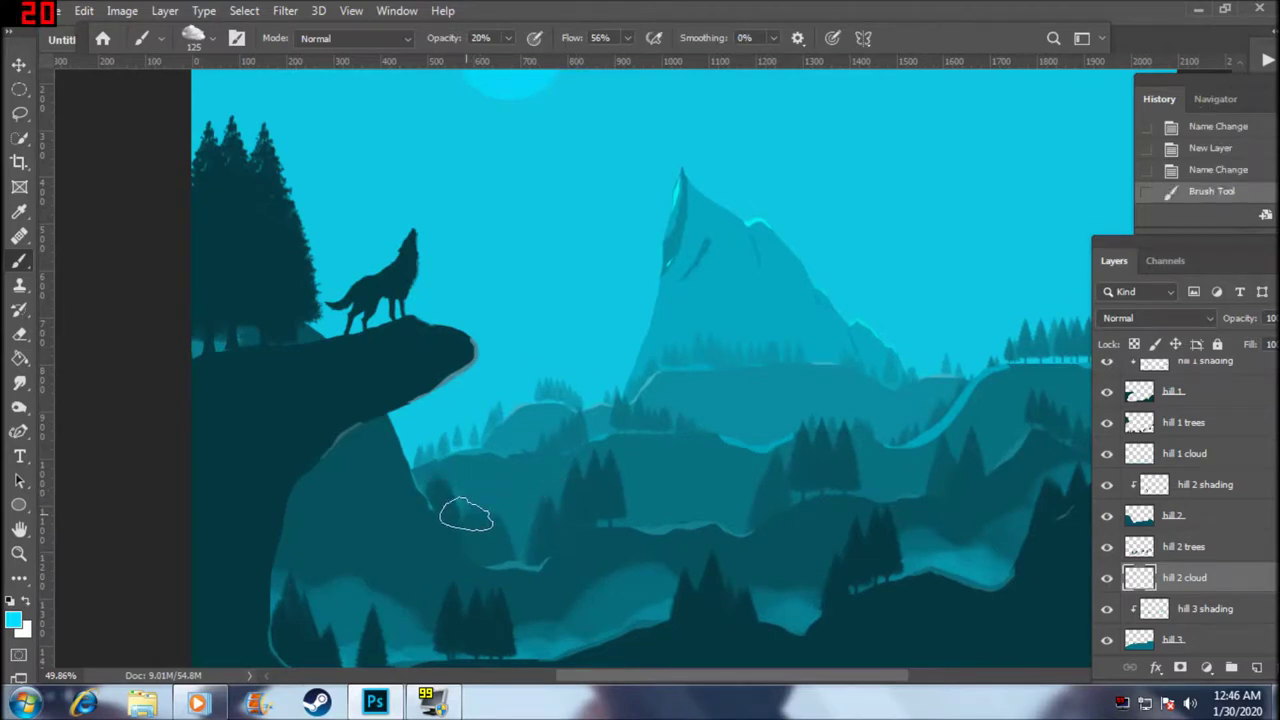
pyautogui.moveTo(466, 515); pyautogui.dragTo(528, 521)
pyautogui.moveTo(628, 509); pyautogui.dragTo(651, 509)
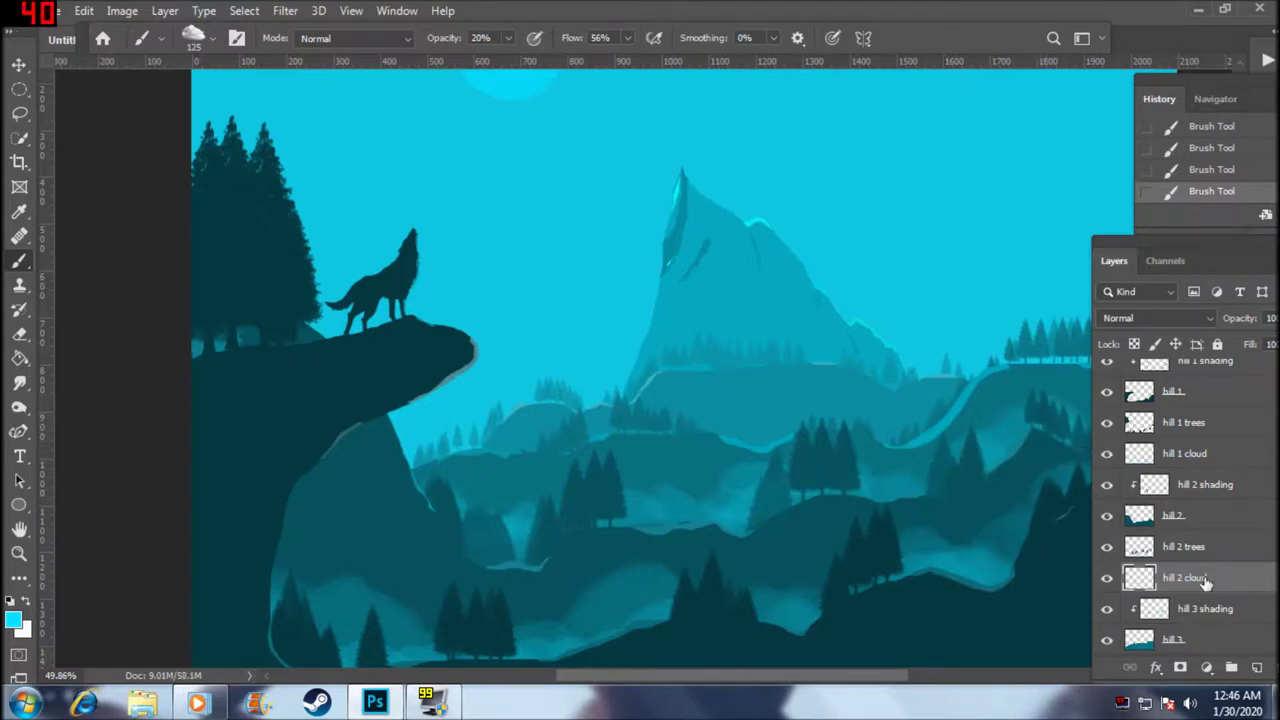
pyautogui.scroll(-2, 1200, 592)
pyautogui.scroll(-1, 1205, 578)
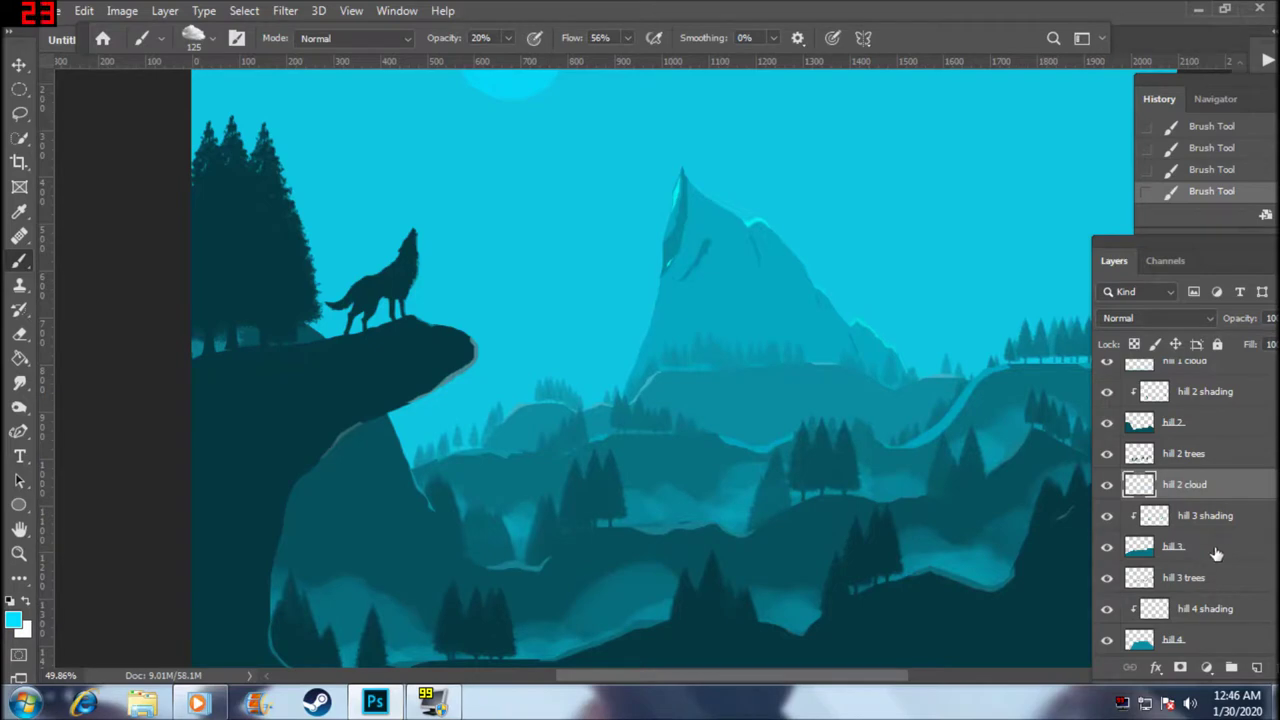
pyautogui.click(1193, 585)
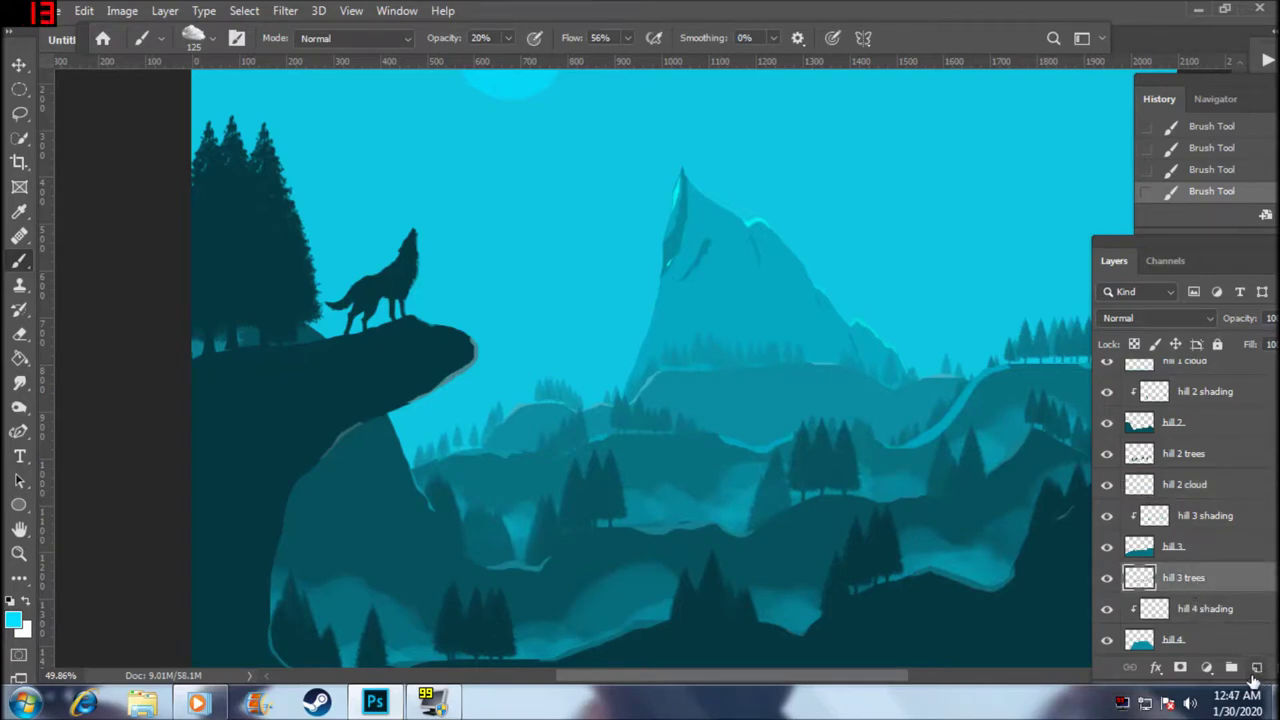
# - Add a new layer below hill 3 trees named 'hill 3 cloud'
pyautogui.keyDown('alt'); pyautogui.click(1256, 670); pyautogui.keyUp('alt')
pyautogui.press('Escape')
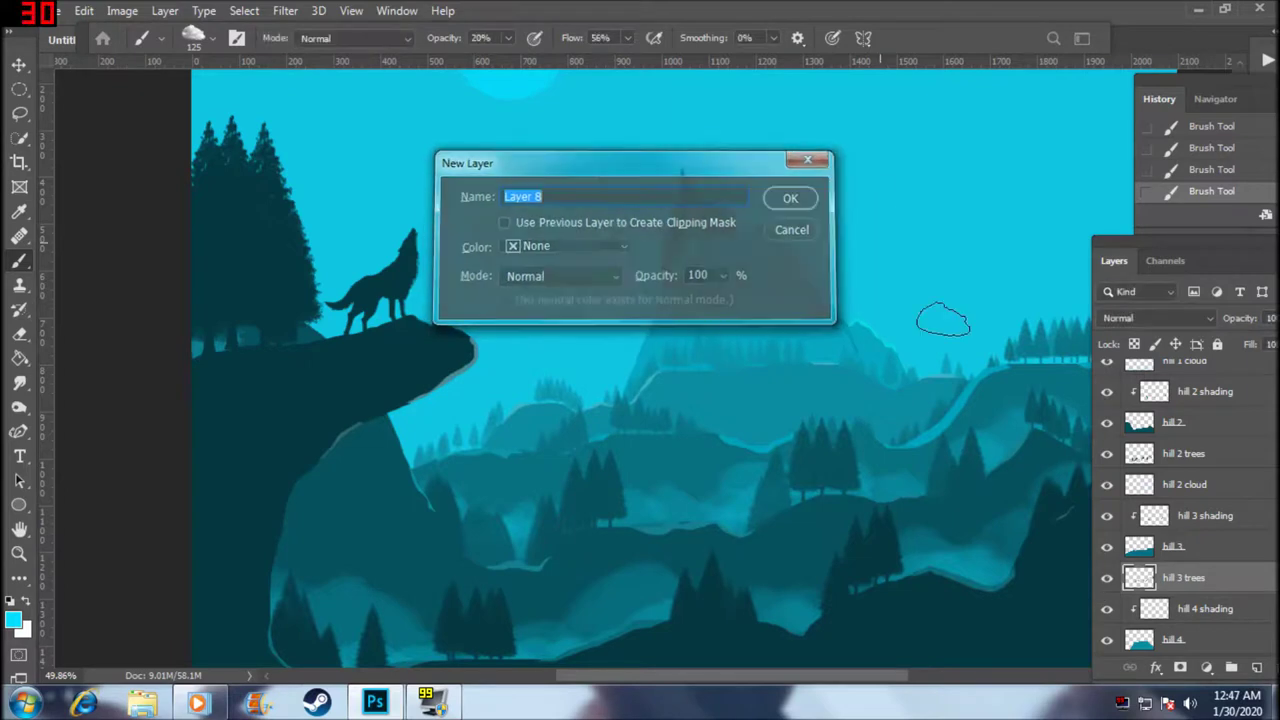
pyautogui.keyDown('ctrl'); pyautogui.click(1256, 670); pyautogui.keyUp('ctrl')
pyautogui.doubleClick(1180, 608)
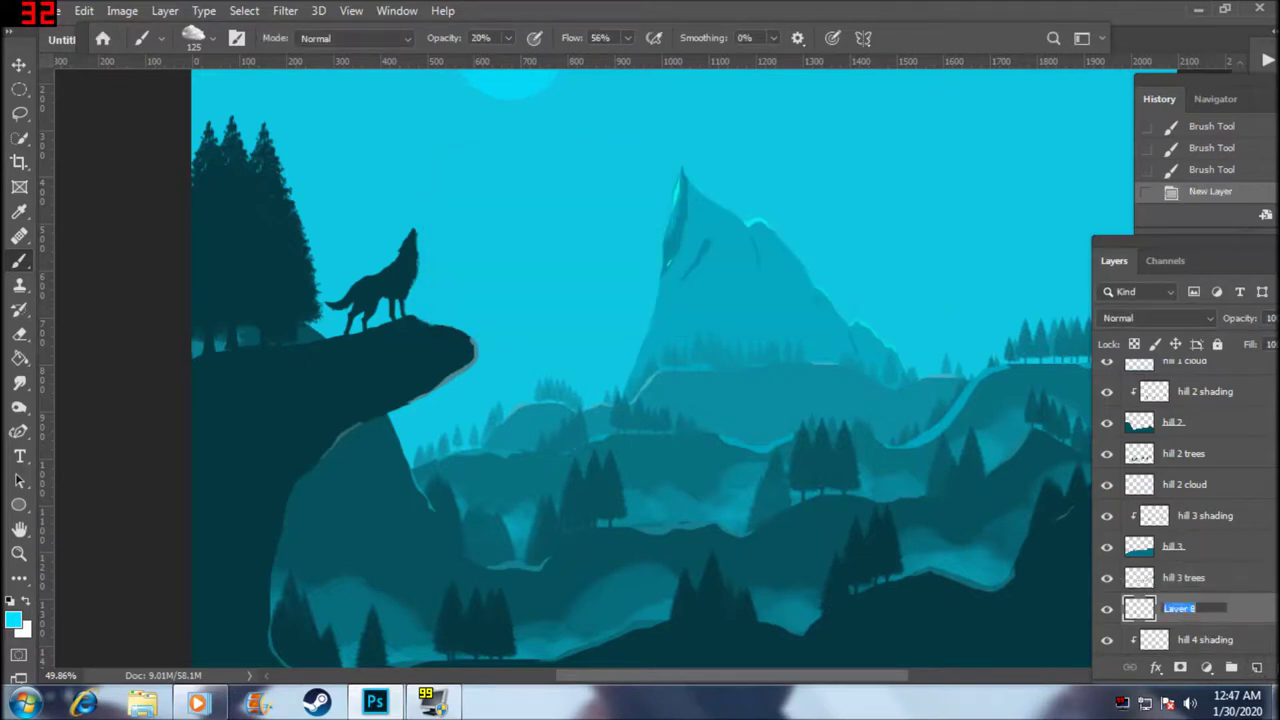
pyautogui.write('hi')
pyautogui.press('Return')
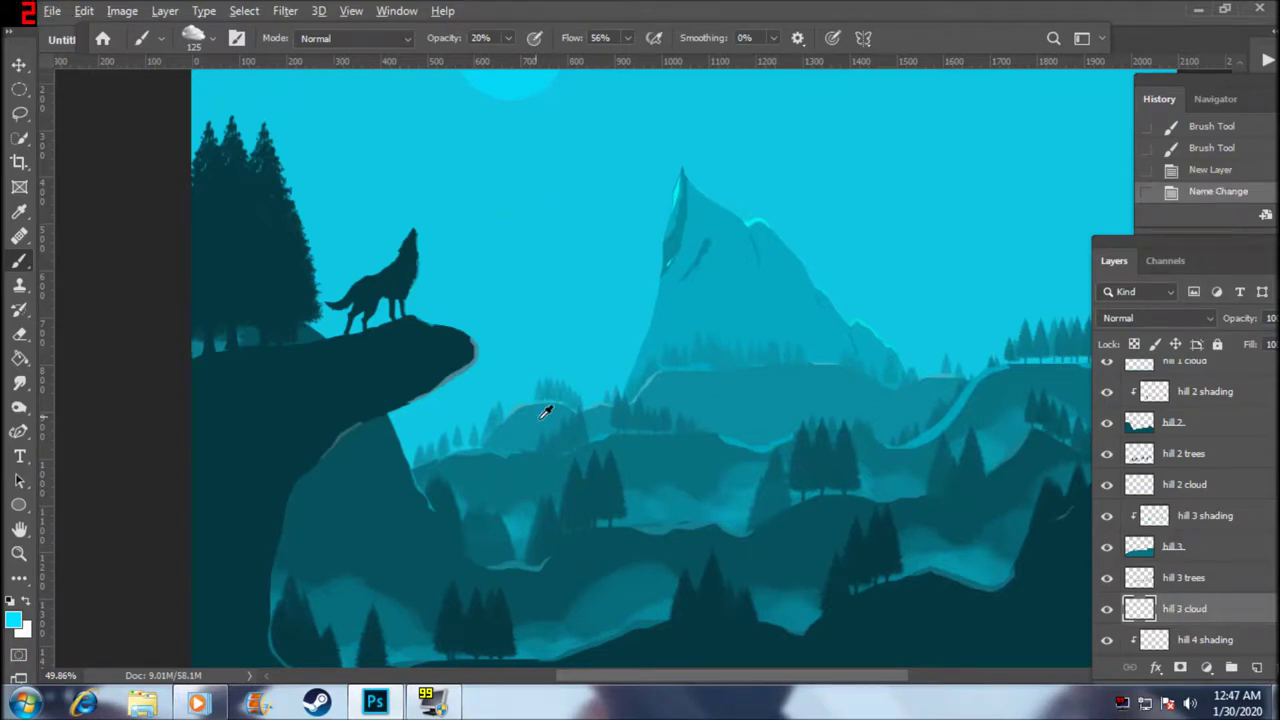
# - Paint faint mist along the third hill rightward and fit the painting in the window
pyautogui.scroll(3, 543, 409)
pyautogui.moveTo(535, 430); pyautogui.dragTo(600, 462)
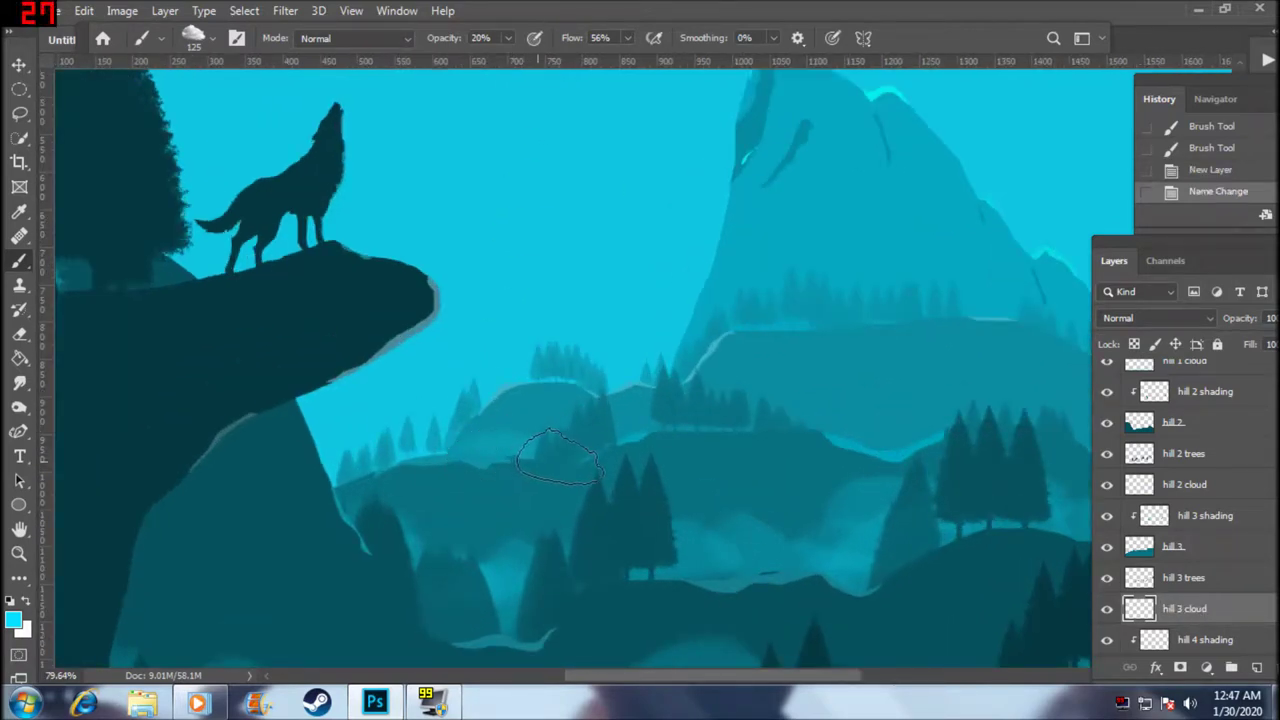
pyautogui.moveTo(600, 460)
pyautogui.mouseDown()
pyautogui.moveTo(748, 414)
pyautogui.moveTo(757, 391)
pyautogui.moveTo(840, 440)
pyautogui.moveTo(1008, 388)
pyautogui.mouseUp()
pyautogui.hotkey('ctrl', '0')
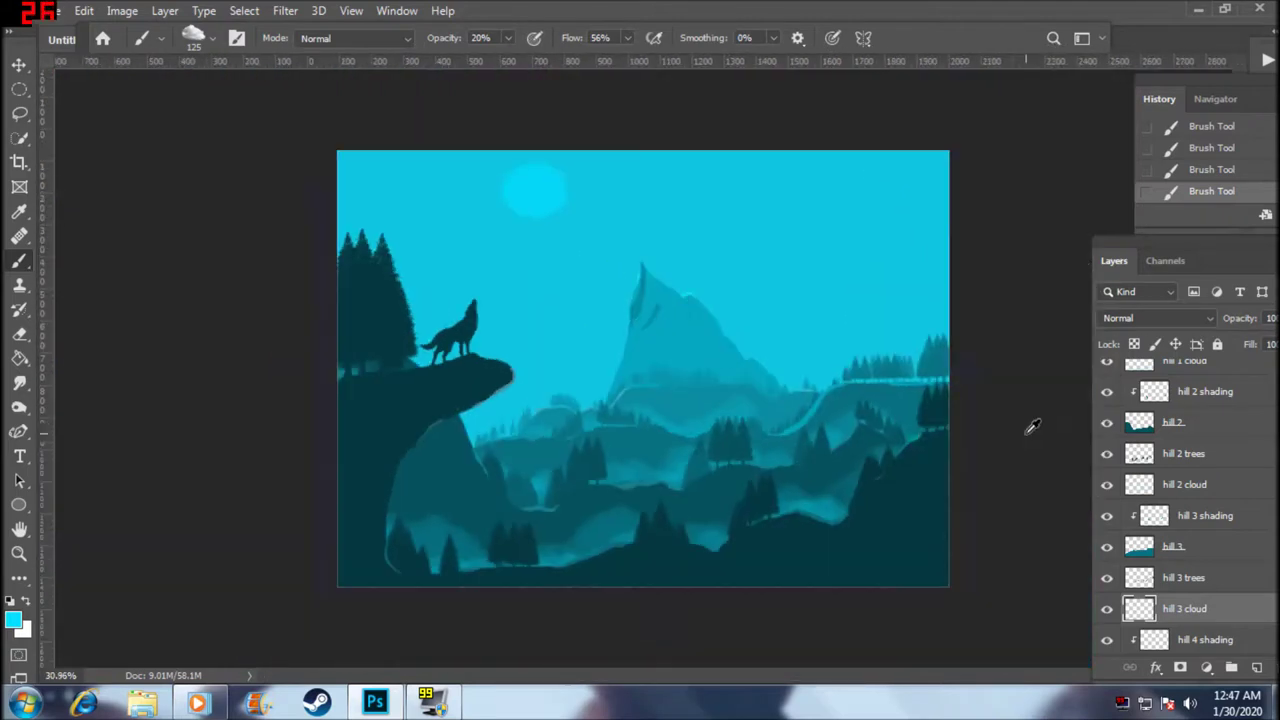
pyautogui.scroll(3, 817, 423)
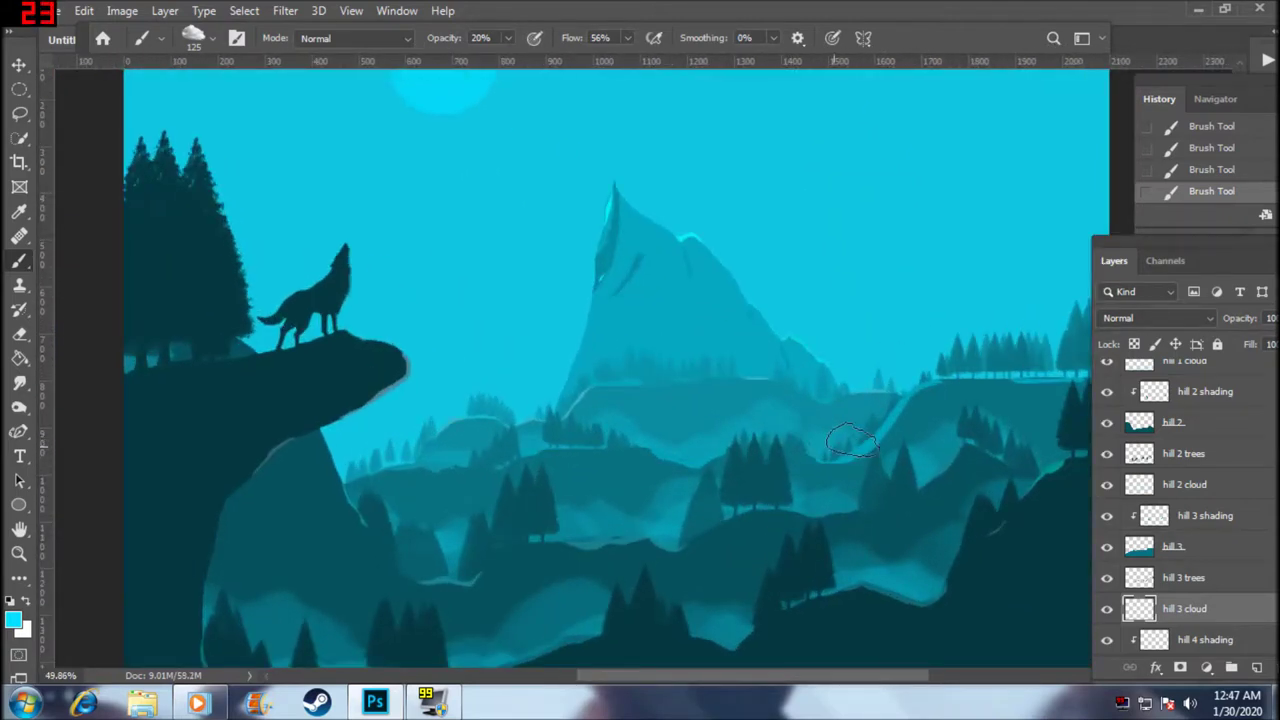
pyautogui.scroll(-2, 1207, 540)
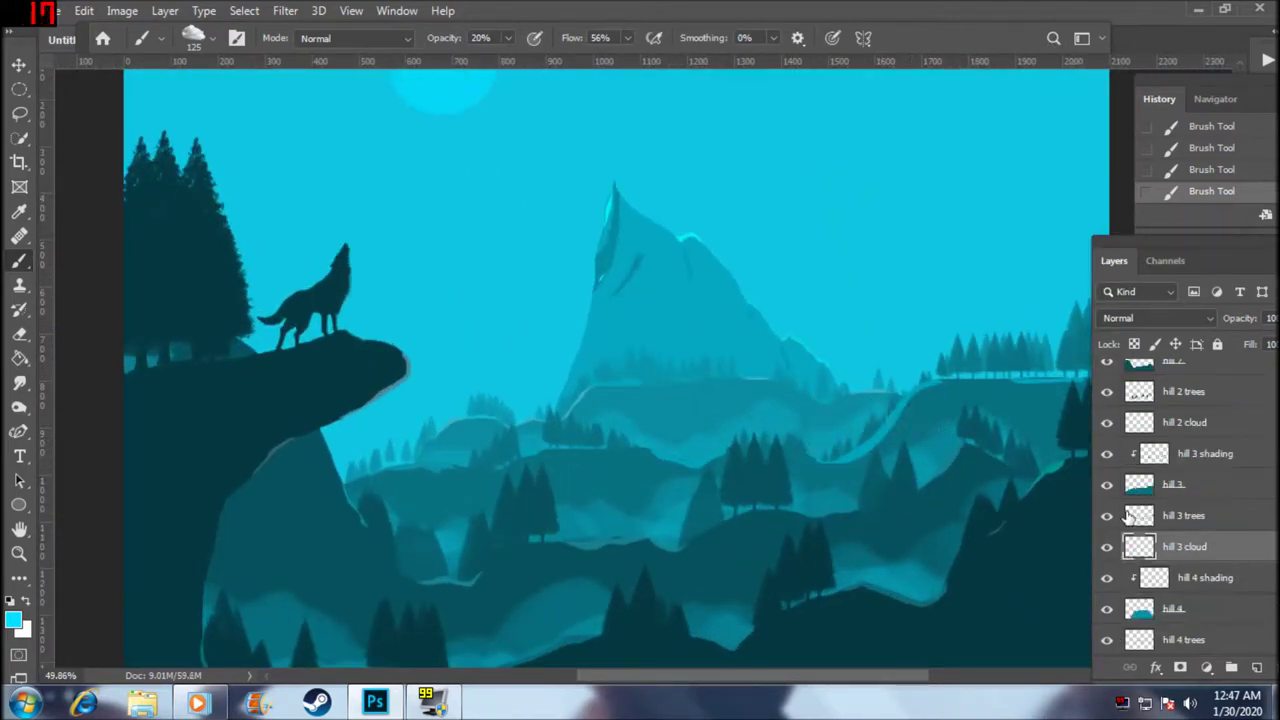
pyautogui.scroll(-2, 1207, 528)
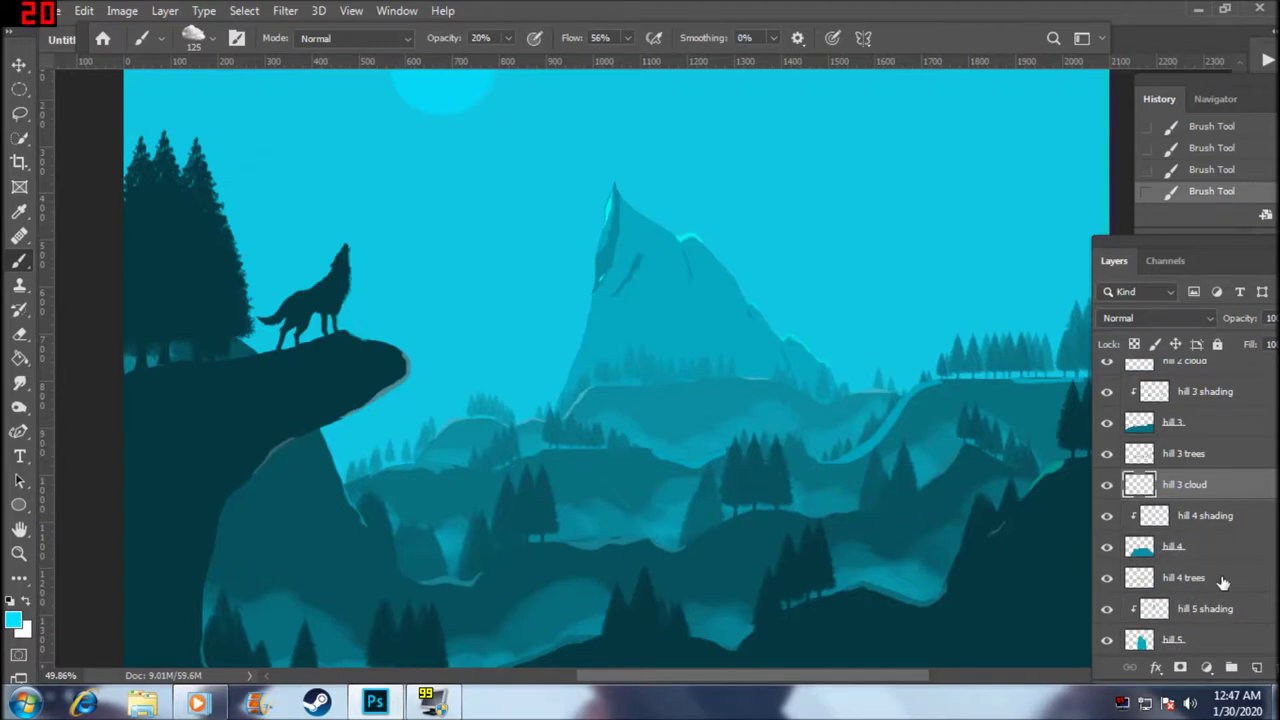
# - Add a new layer below hill 4 trees named 'hill 4 cloud'
pyautogui.click(1222, 580)
pyautogui.scroll(-1, 1222, 582)
pyautogui.keyDown('ctrl'); pyautogui.click(1258, 666); pyautogui.keyUp('ctrl')
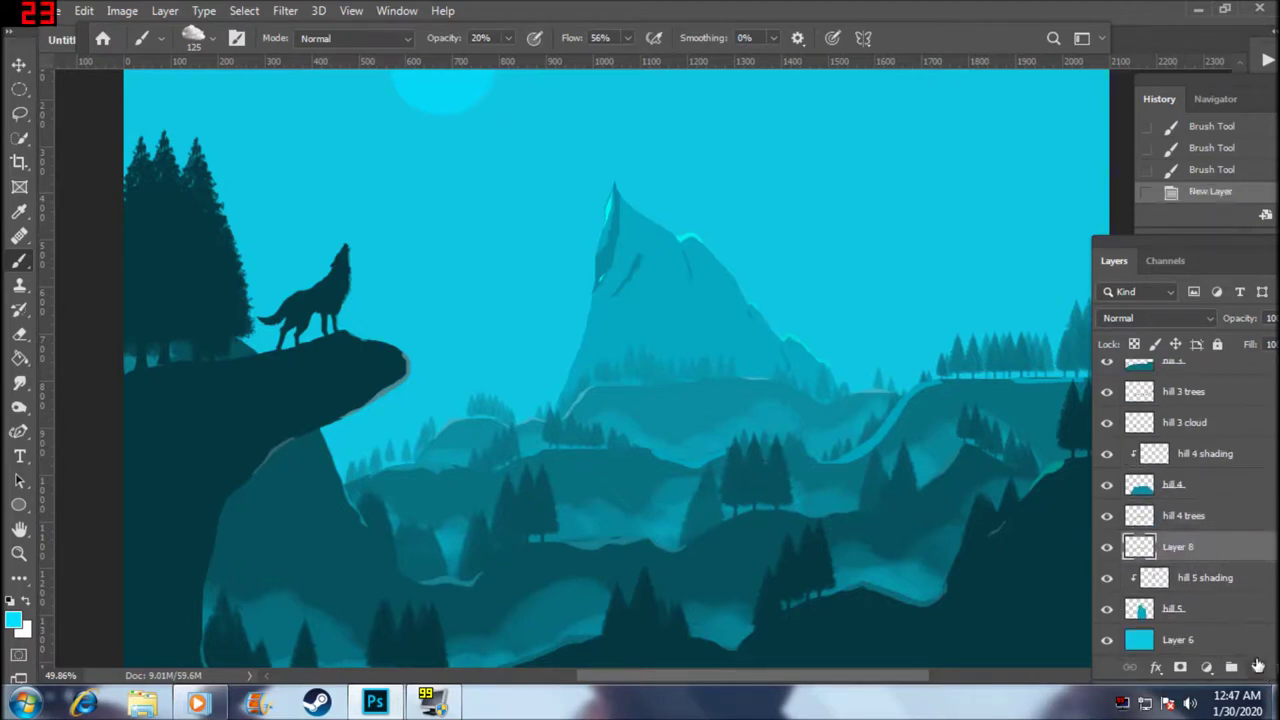
pyautogui.doubleClick(1185, 547)
pyautogui.write('hill 4 clou')
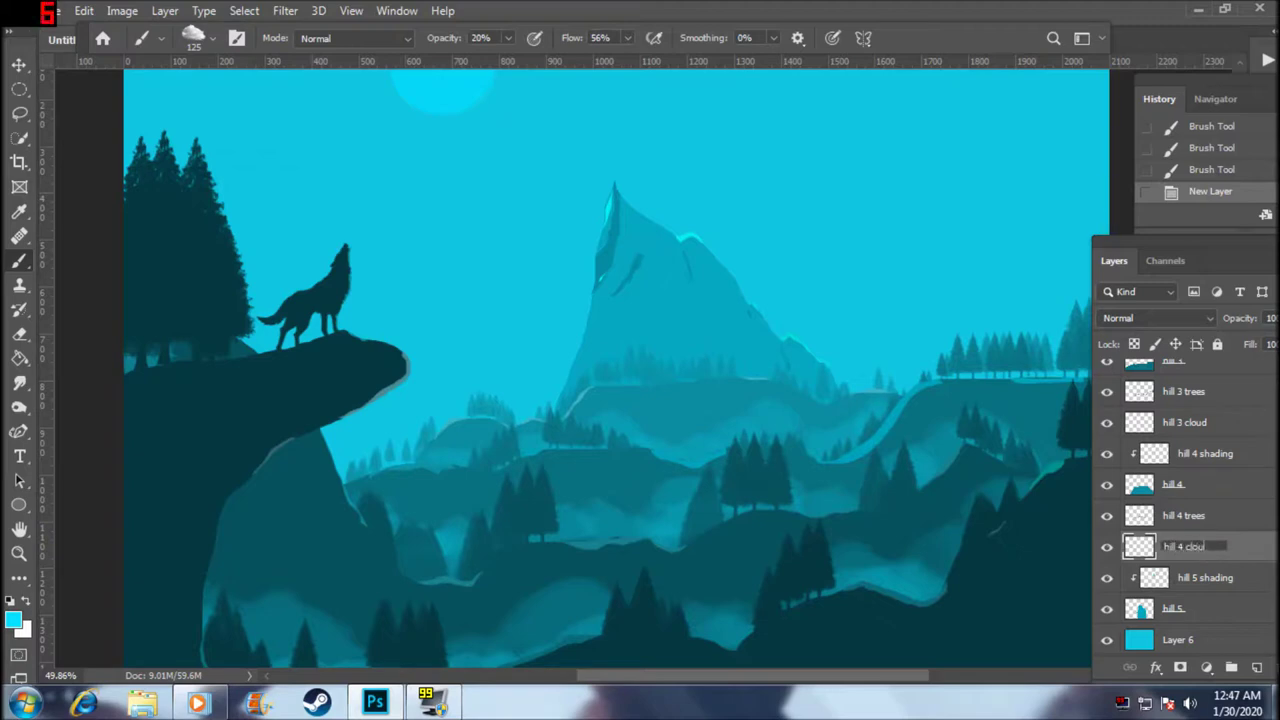
pyautogui.press('Return')
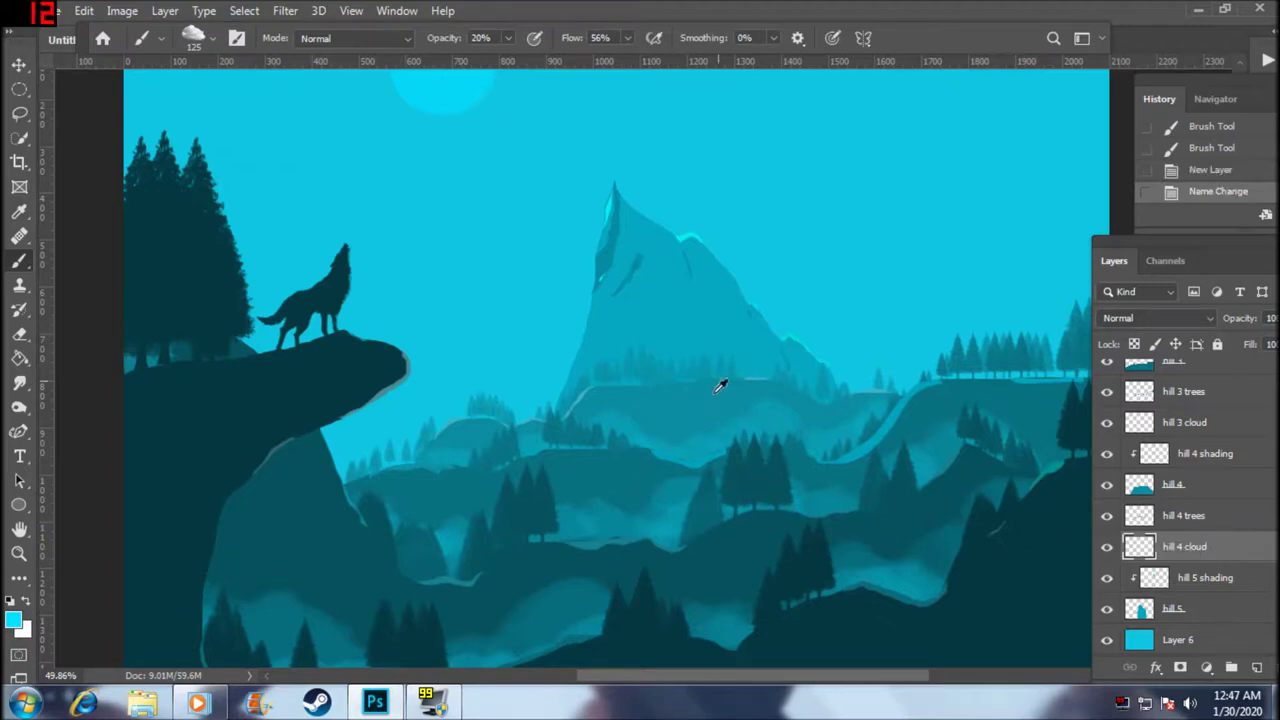
# - Dab four soft cloud spots across the fourth hill
pyautogui.scroll(3, 590, 375)
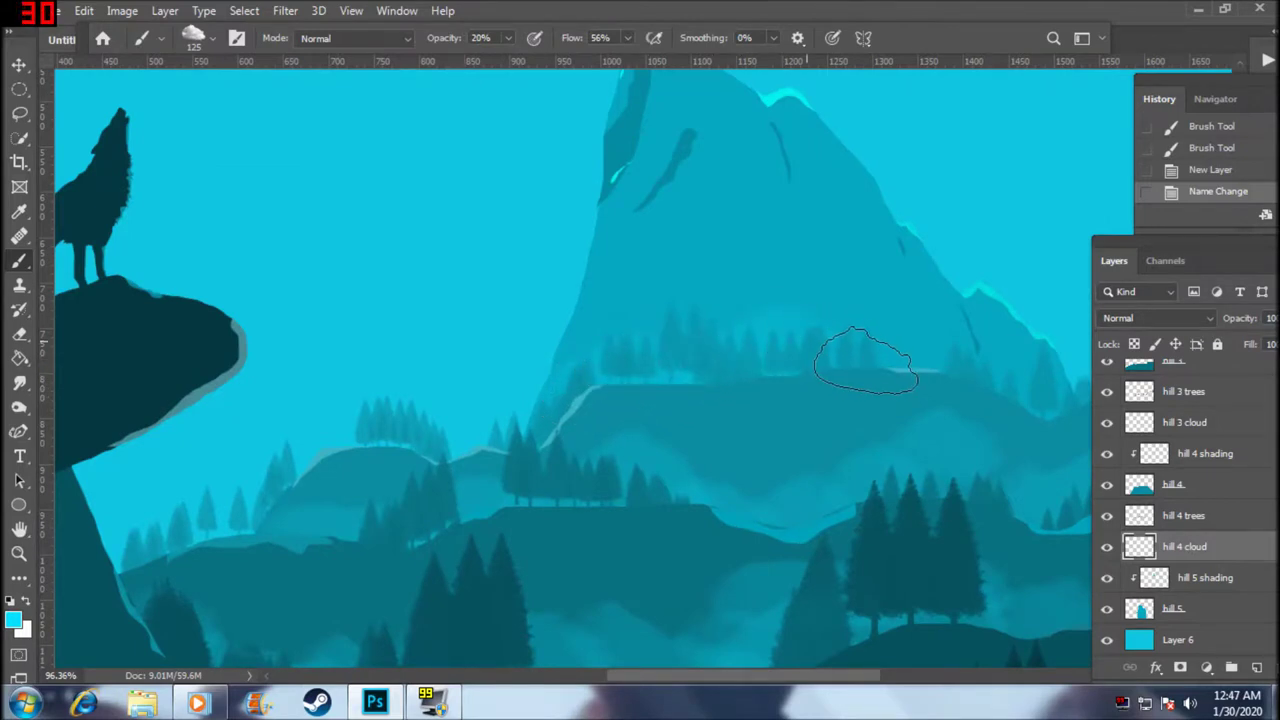
pyautogui.click(975, 395)
pyautogui.click(1005, 395)
pyautogui.click(1035, 400)
pyautogui.click(1055, 400)
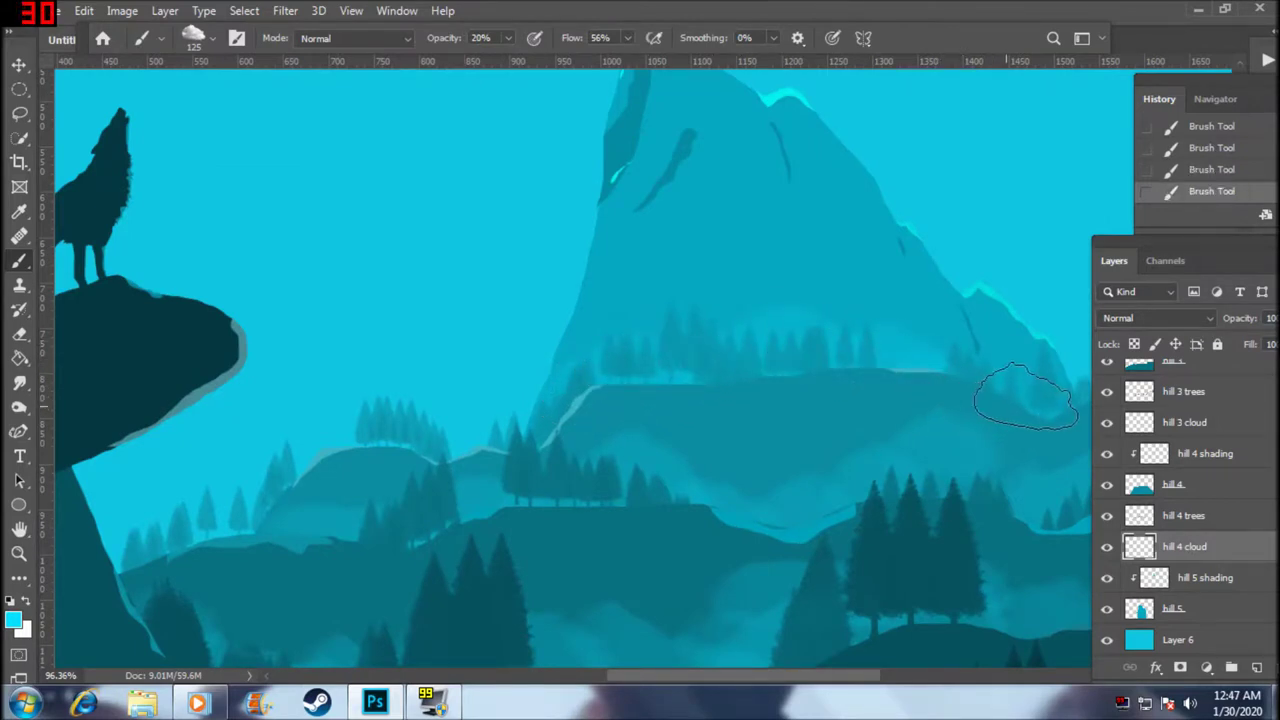
pyautogui.scroll(-2, 784, 388)
pyautogui.scroll(-3, 784, 388)
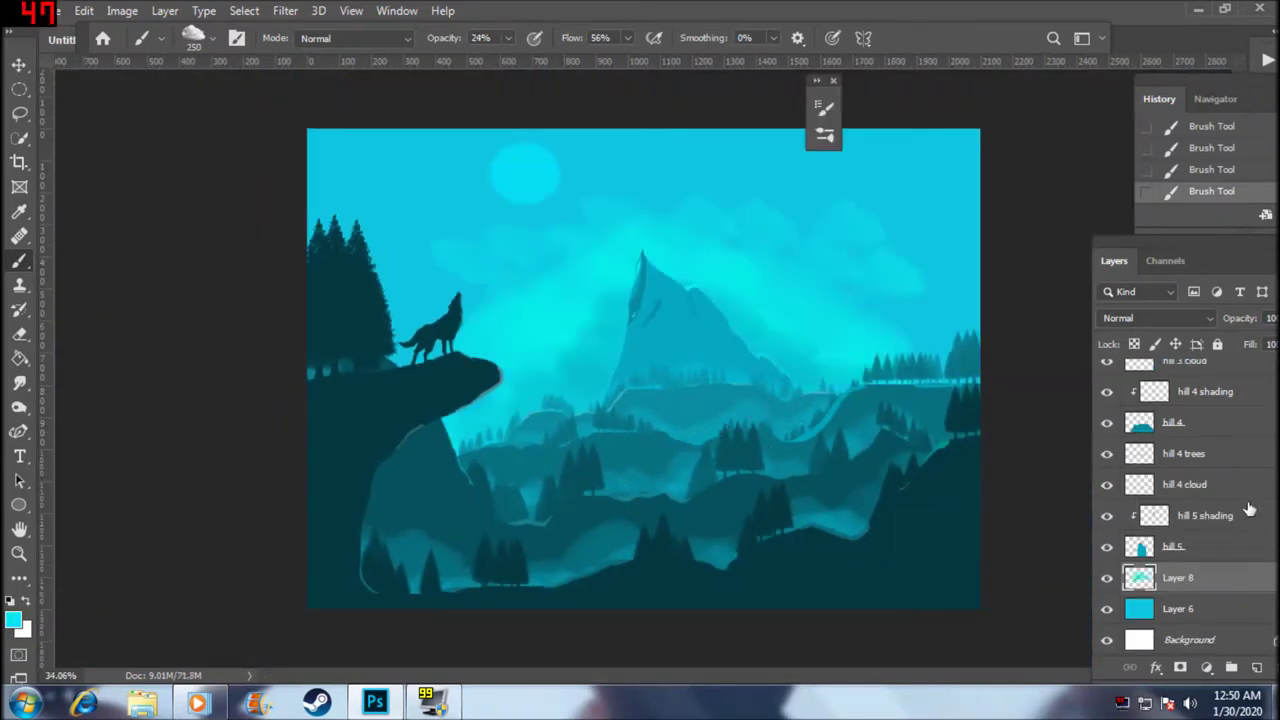
# - Select the hill layers from hill 1 shading downward and group them with Ctrl+G
pyautogui.scroll(2, 1245, 497)
pyautogui.scroll(2, 1245, 497)
pyautogui.scroll(2, 1240, 497)
pyautogui.scroll(2, 1230, 490)
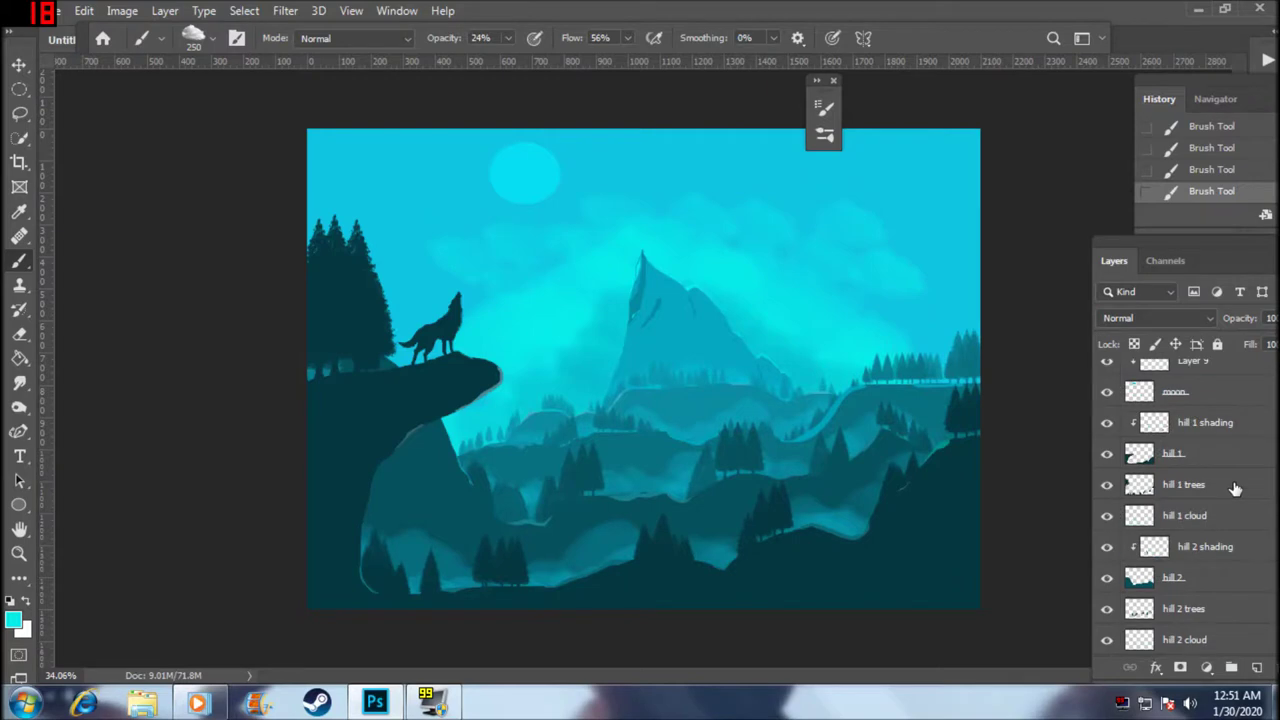
pyautogui.scroll(2, 1210, 485)
pyautogui.click(1107, 454)
pyautogui.click(1107, 454)
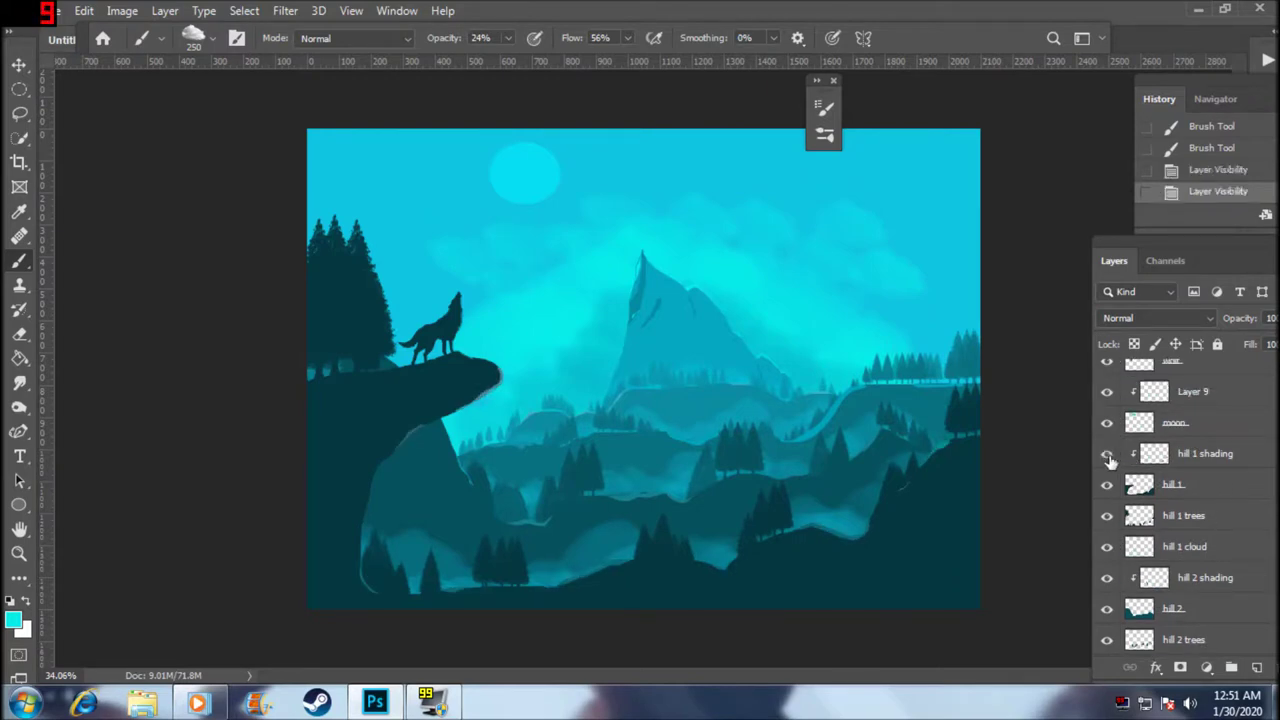
pyautogui.keyDown('shift'); pyautogui.click(1202, 465); pyautogui.keyUp('shift')
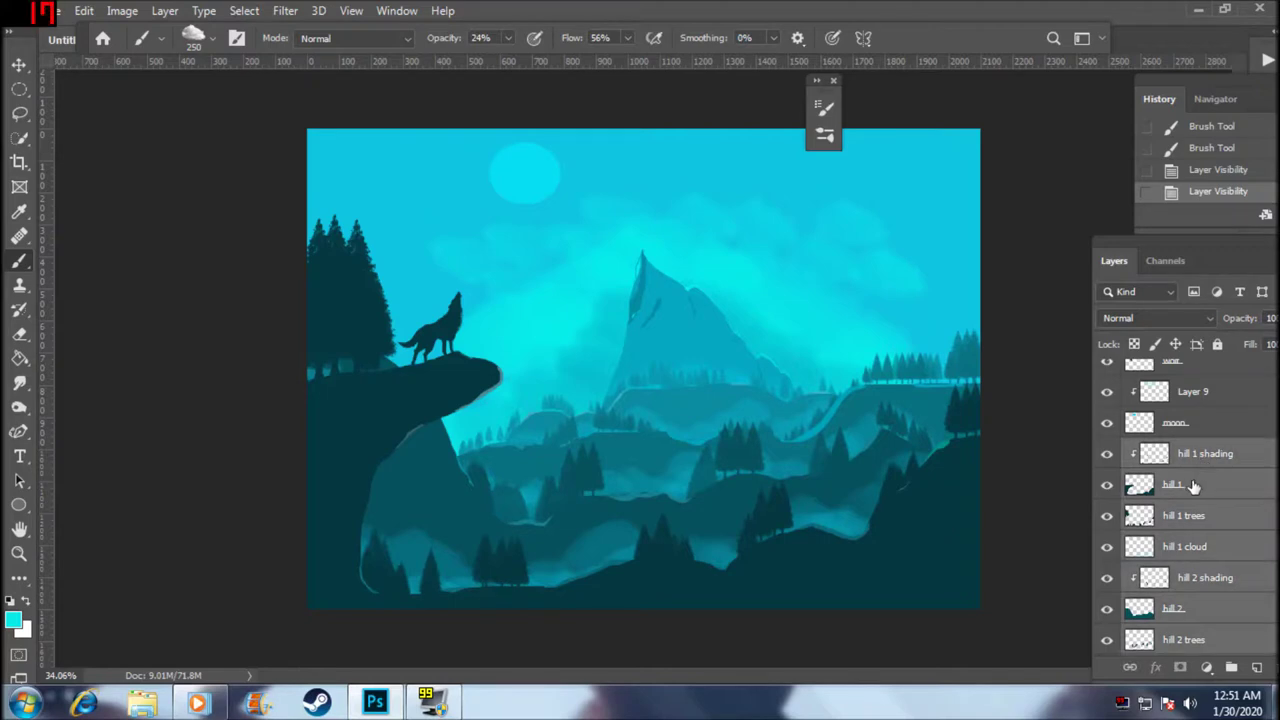
pyautogui.scroll(-1, 1193, 485)
pyautogui.scroll(-1, 1193, 485)
pyautogui.scroll(-1, 1193, 485)
pyautogui.scroll(-1, 1193, 485)
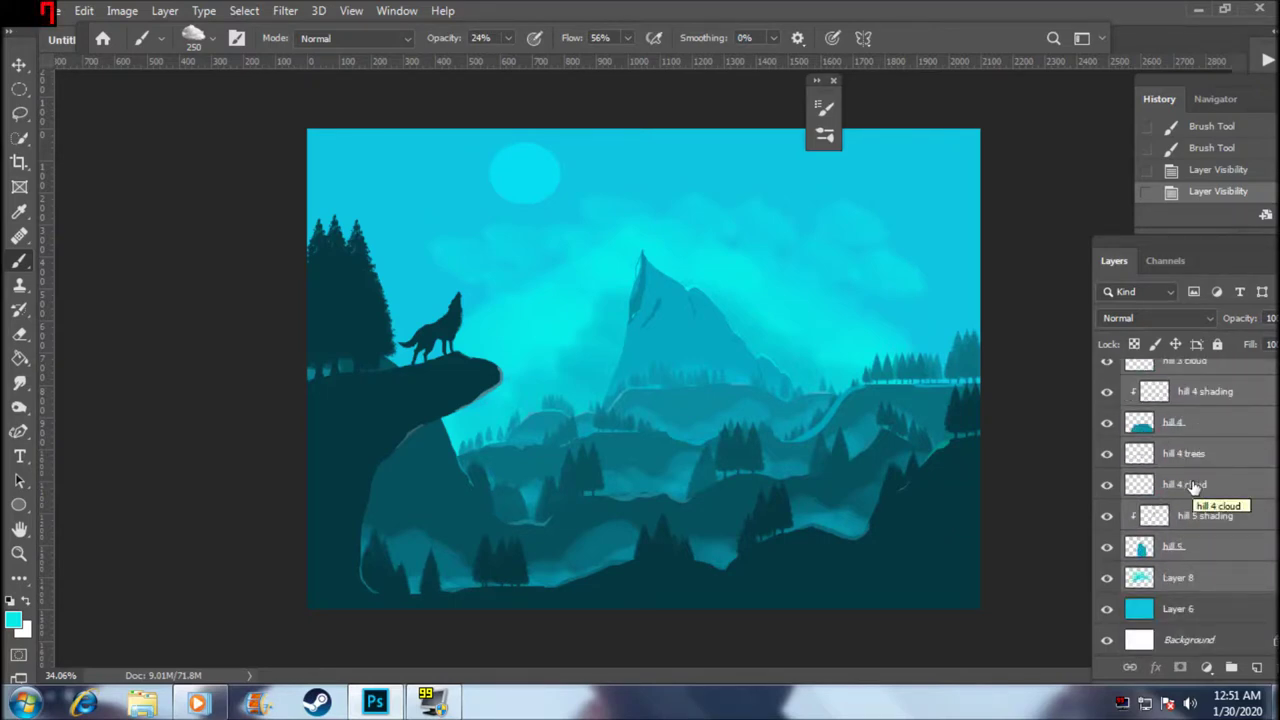
pyautogui.hotkey('ctrl', 'g')
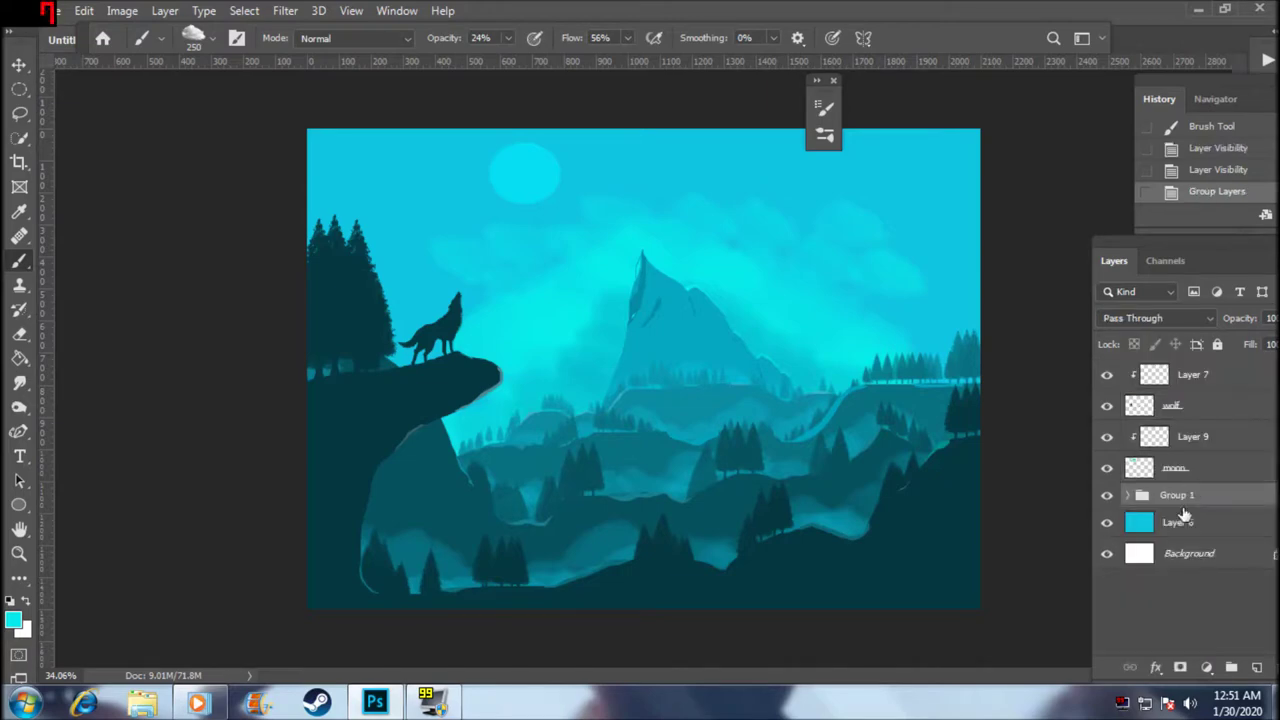
# - Rename Group 1 to 'landscape 3'
pyautogui.rightClick(1181, 505)
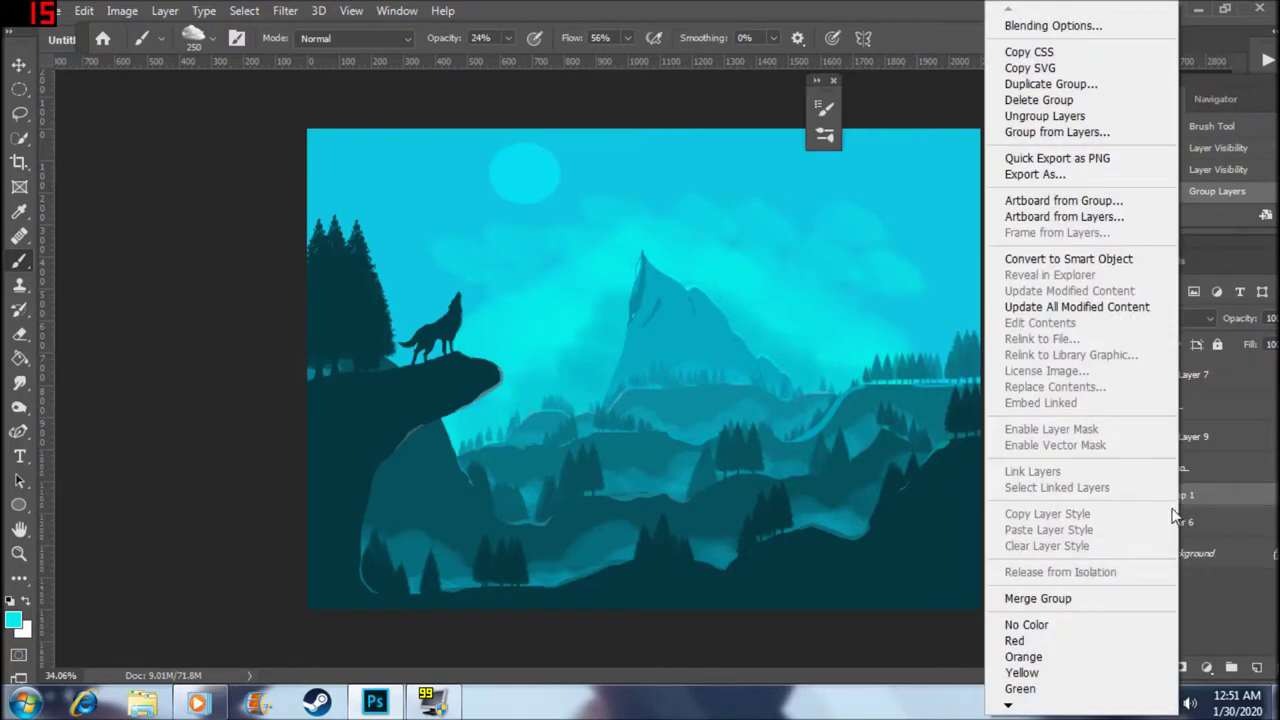
pyautogui.press('Escape')
pyautogui.doubleClick(1198, 496)
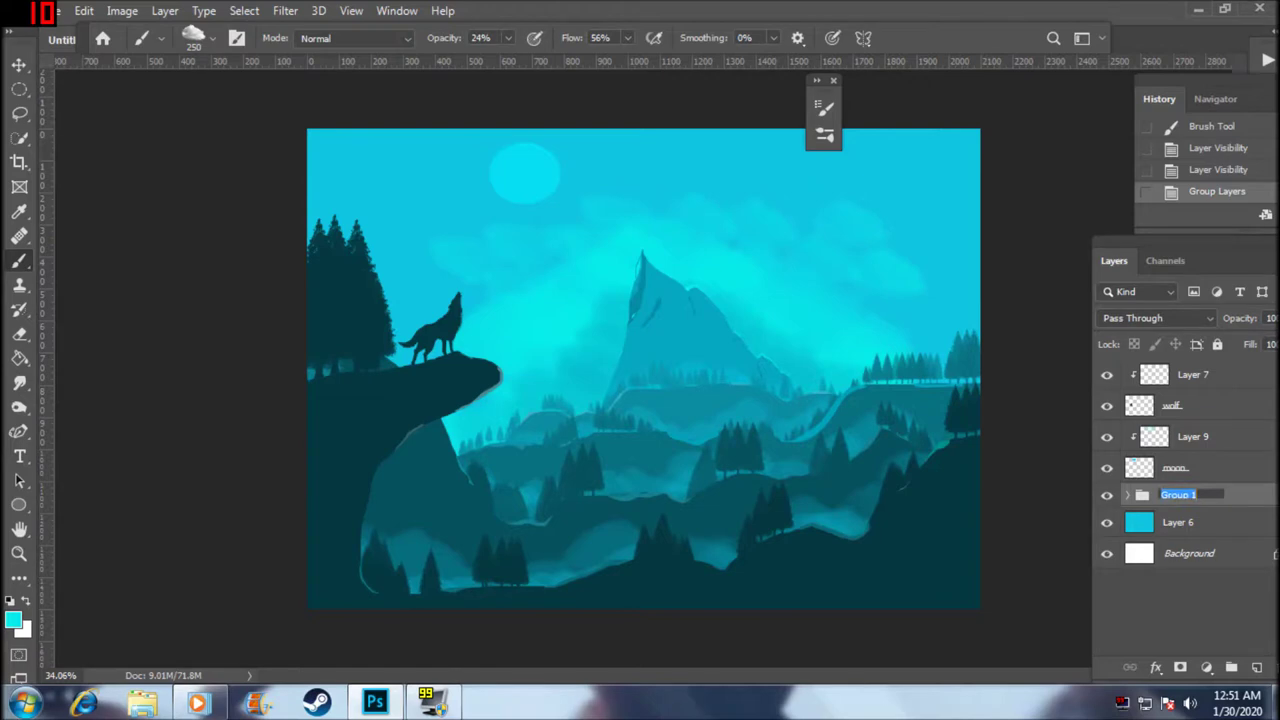
pyautogui.press('BackSpace')
pyautogui.write('landscape 3')
pyautogui.press('Return')
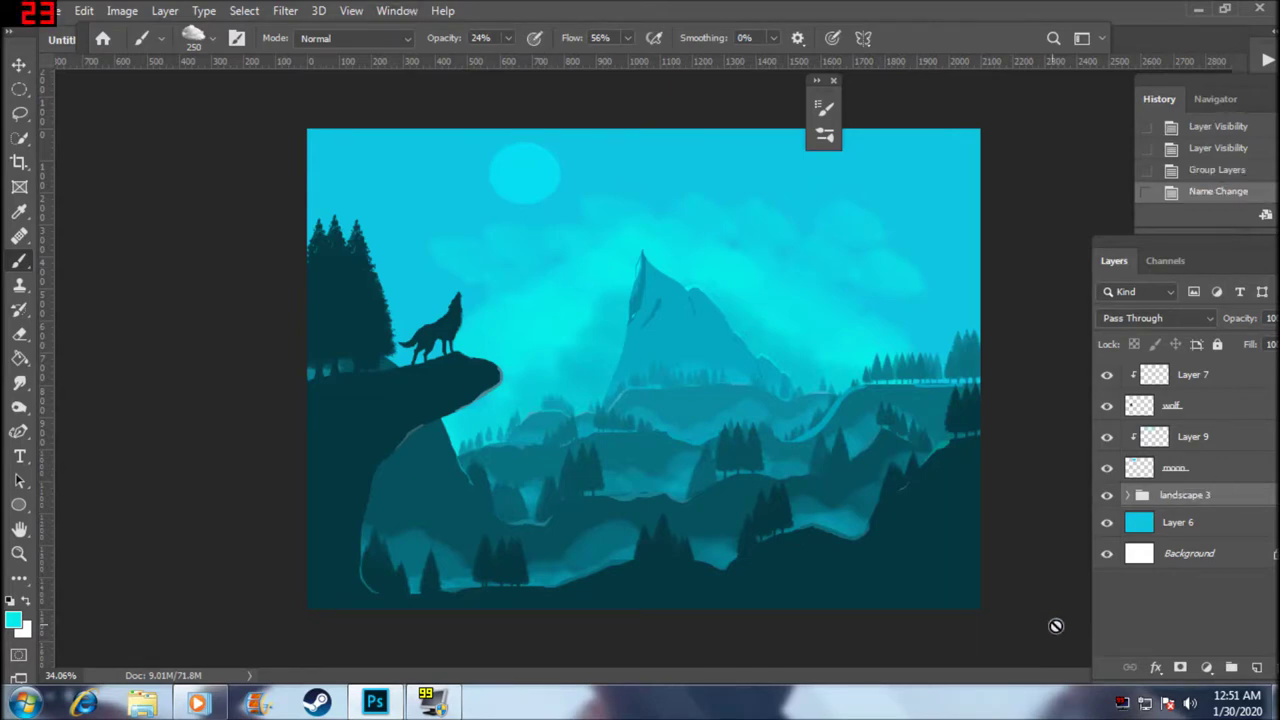
pyautogui.click(1206, 668)
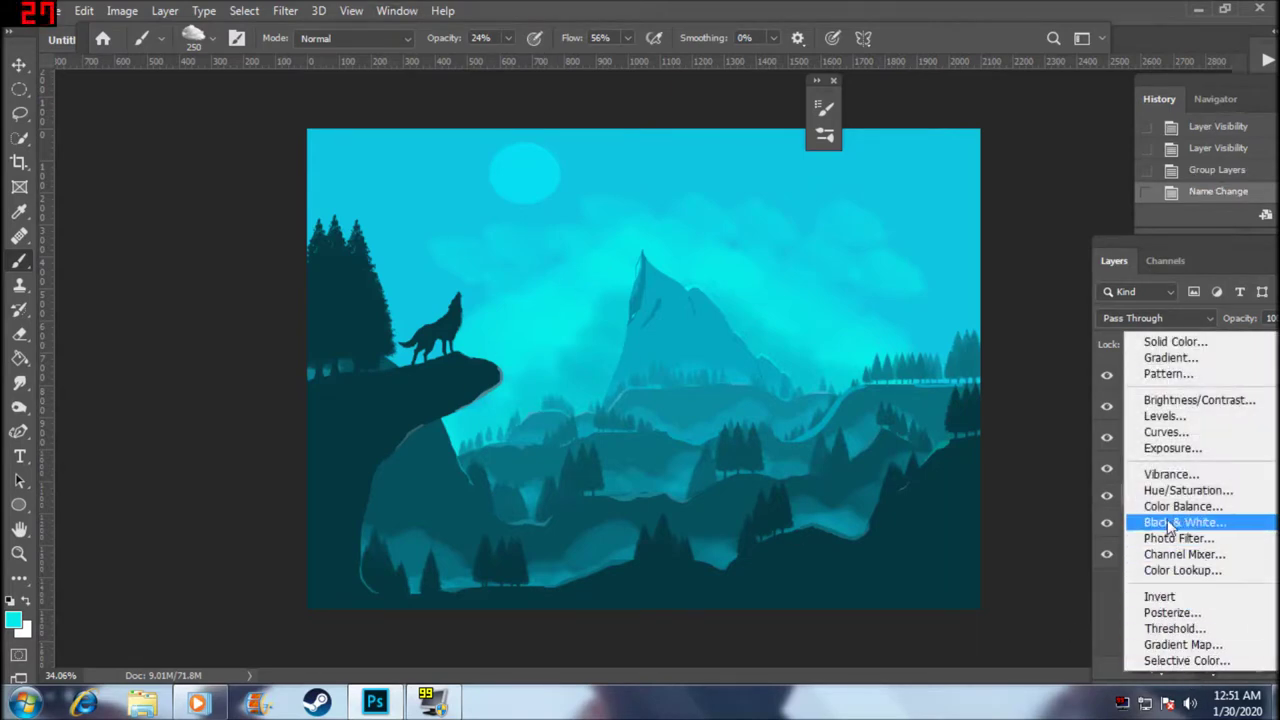
# - Add a Hue/Saturation adjustment layer set to Hue +1, Saturation +36, Lightness -10
pyautogui.click(1188, 490)
pyautogui.moveTo(1107, 224); pyautogui.dragTo(1117, 224)
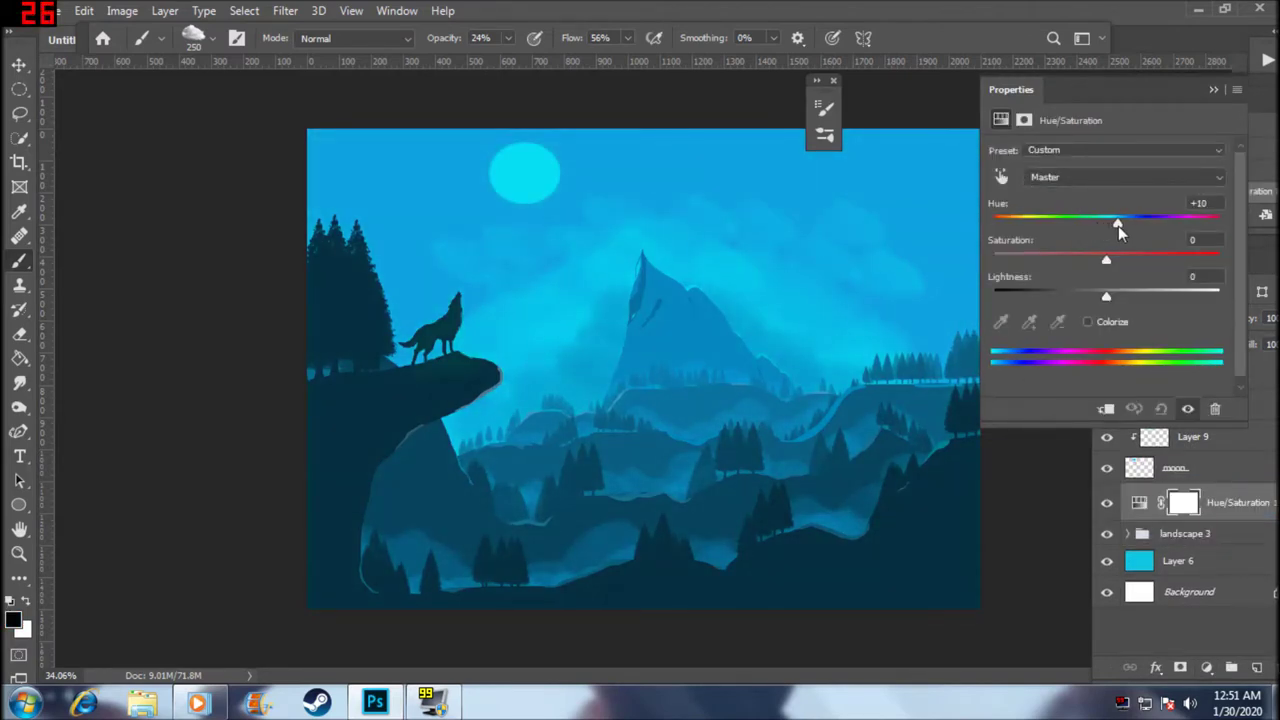
pyautogui.moveTo(1120, 226); pyautogui.dragTo(1137, 228)
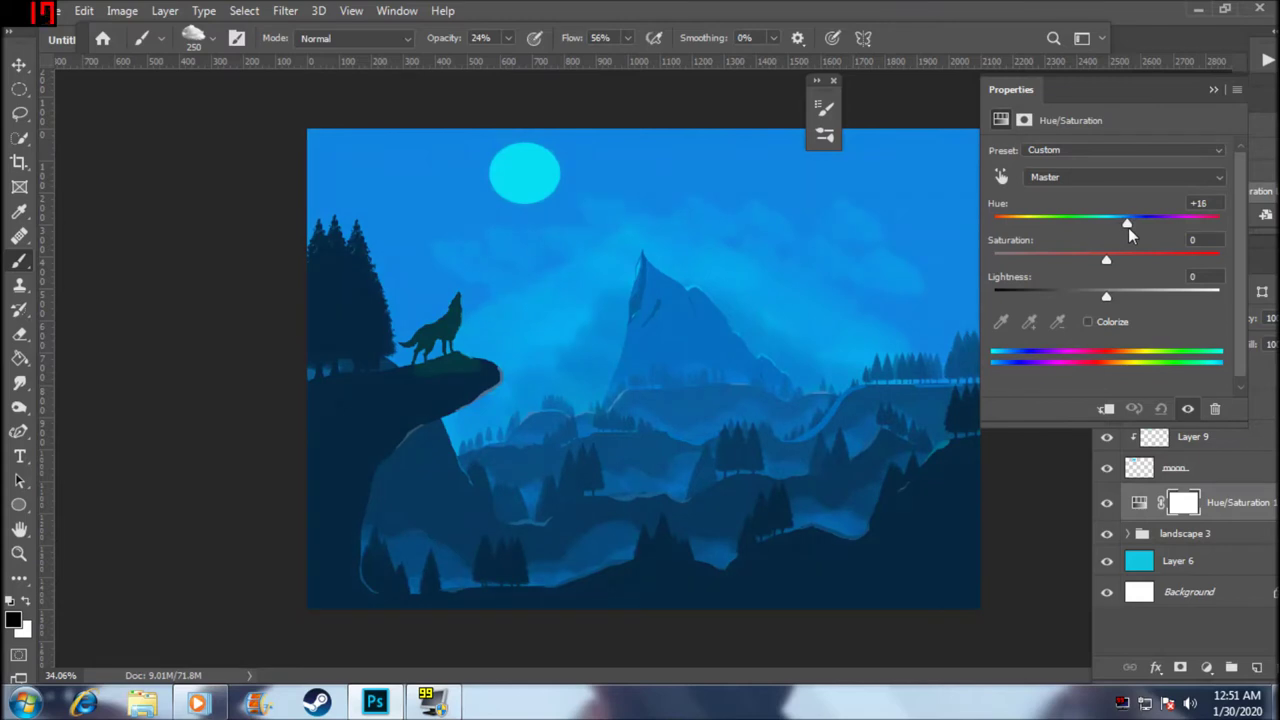
pyautogui.moveTo(1137, 228); pyautogui.dragTo(1097, 236)
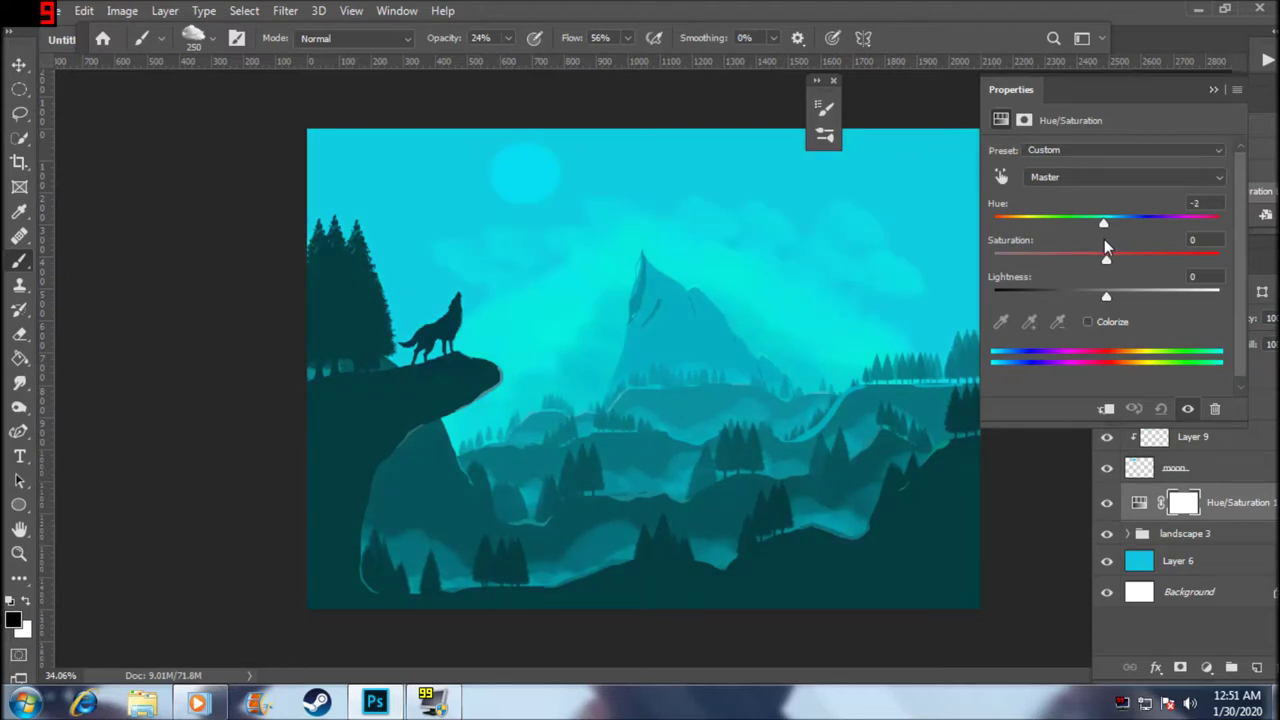
pyautogui.moveTo(1101, 238); pyautogui.dragTo(1116, 263)
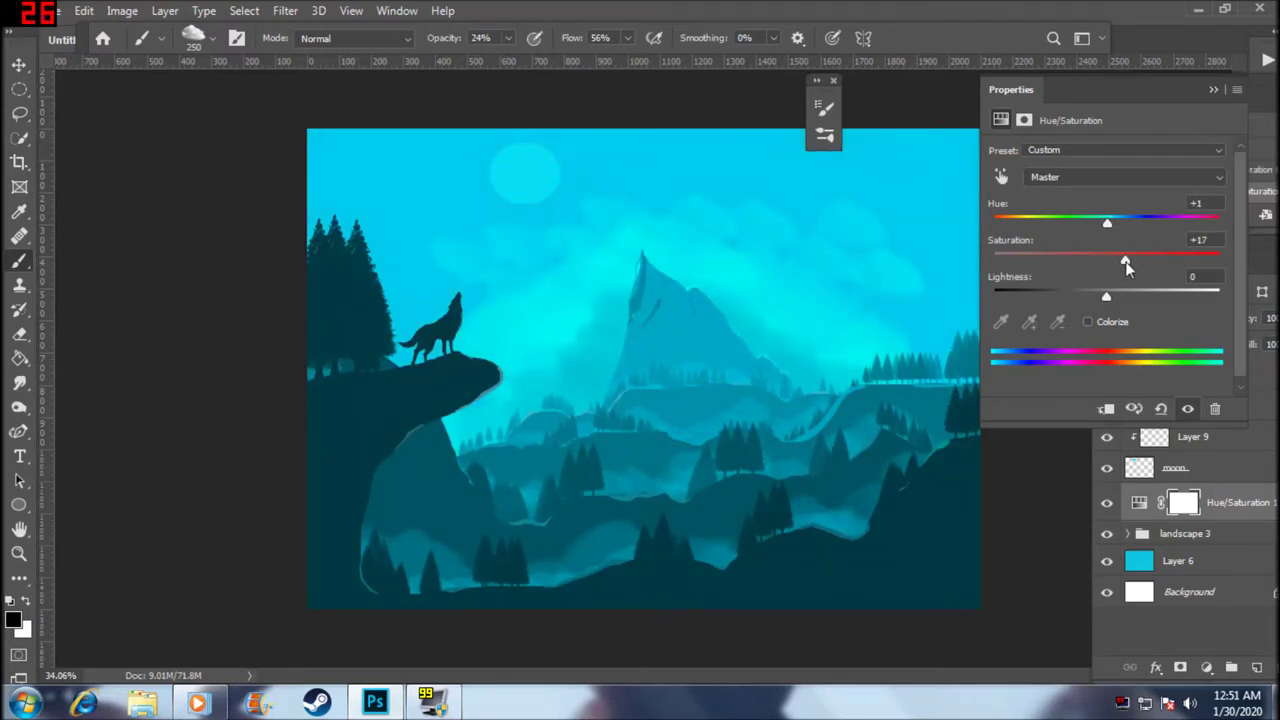
pyautogui.moveTo(1127, 265)
pyautogui.mouseDown()
pyautogui.moveTo(1144, 265)
pyautogui.moveTo(1095, 301)
pyautogui.mouseUp()
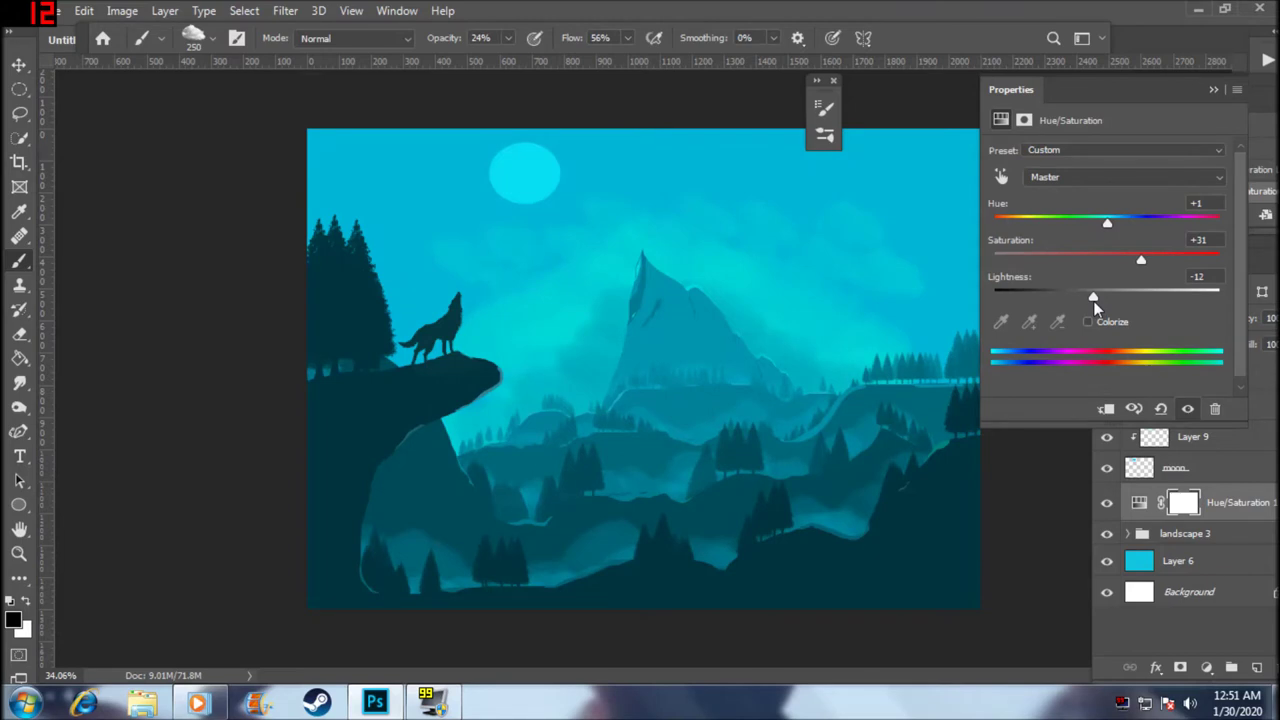
pyautogui.moveTo(1140, 263); pyautogui.dragTo(1143, 264)
pyautogui.click(1168, 640)
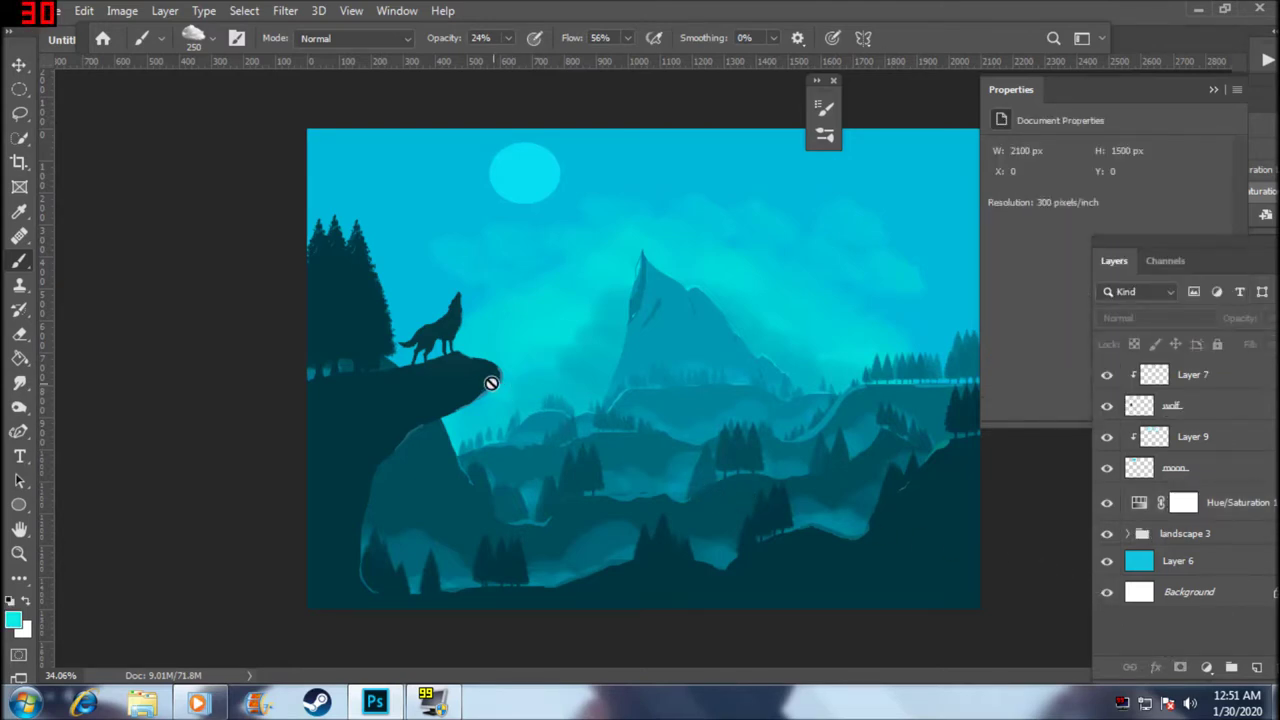
# - Close the brush and Properties panels and bring up the New Document dialog
pyautogui.click(834, 79)
pyautogui.click(1218, 88)
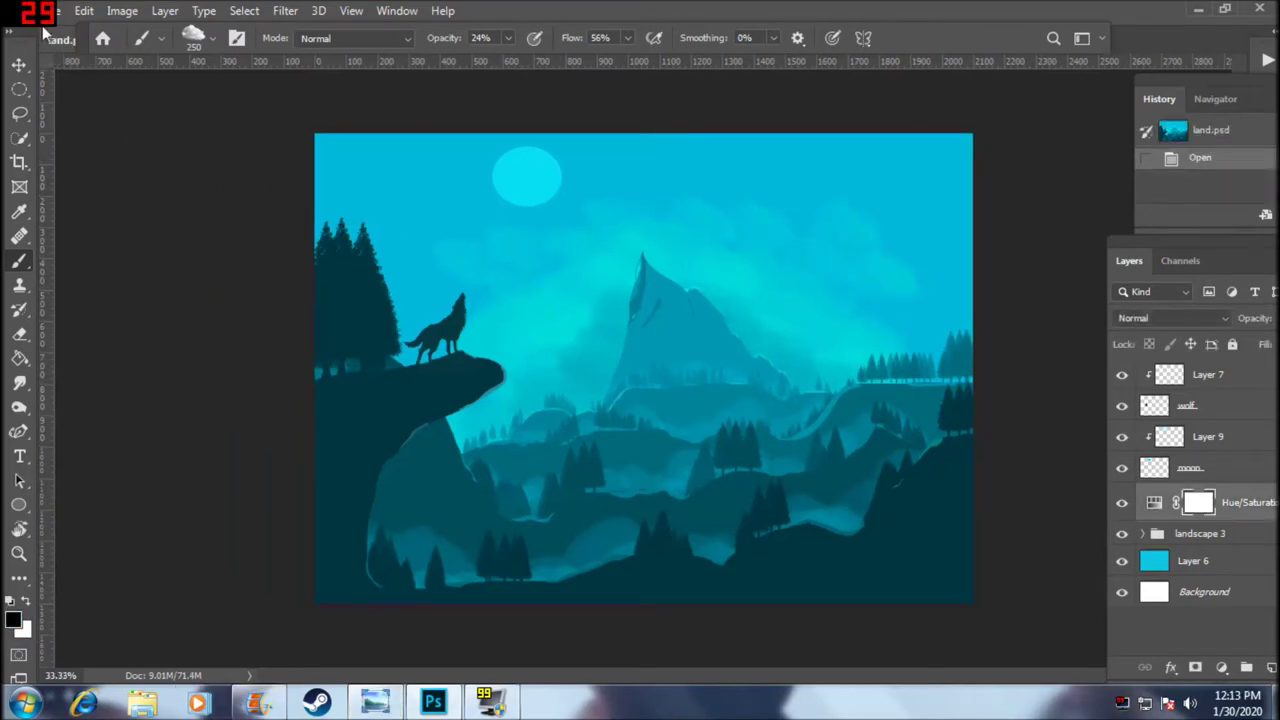
pyautogui.click(52, 12)
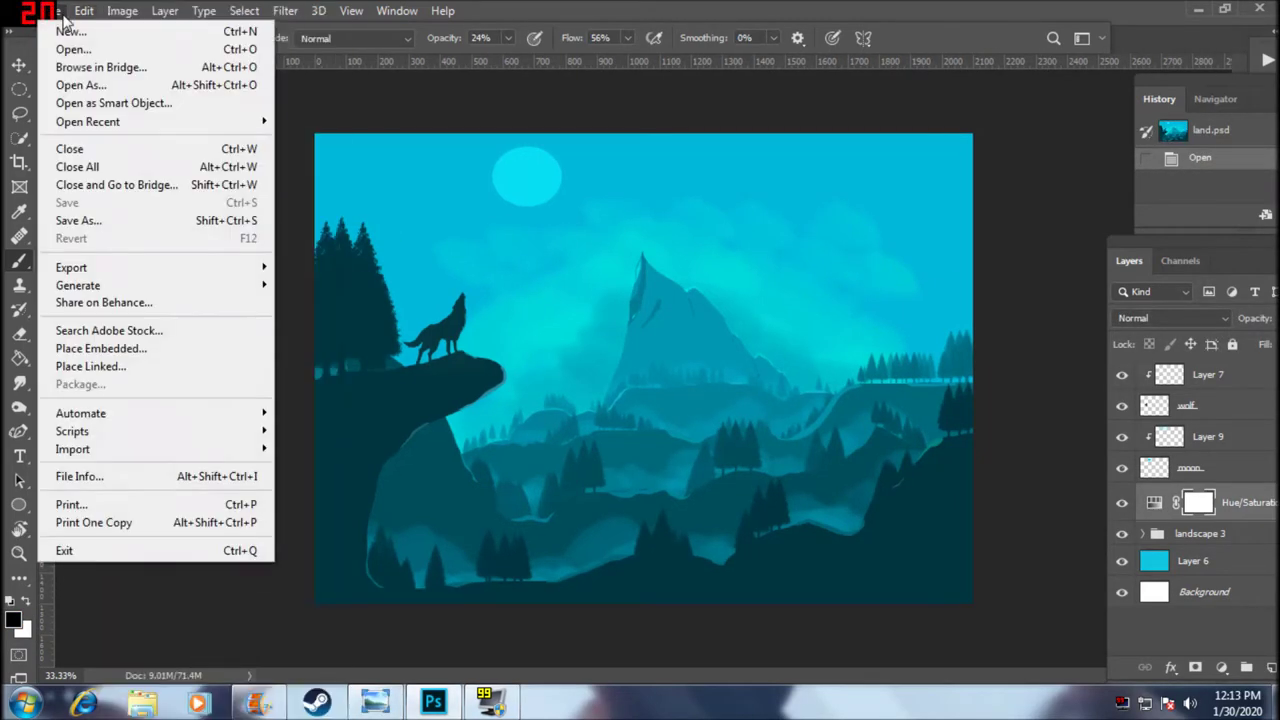
pyautogui.press('Escape')
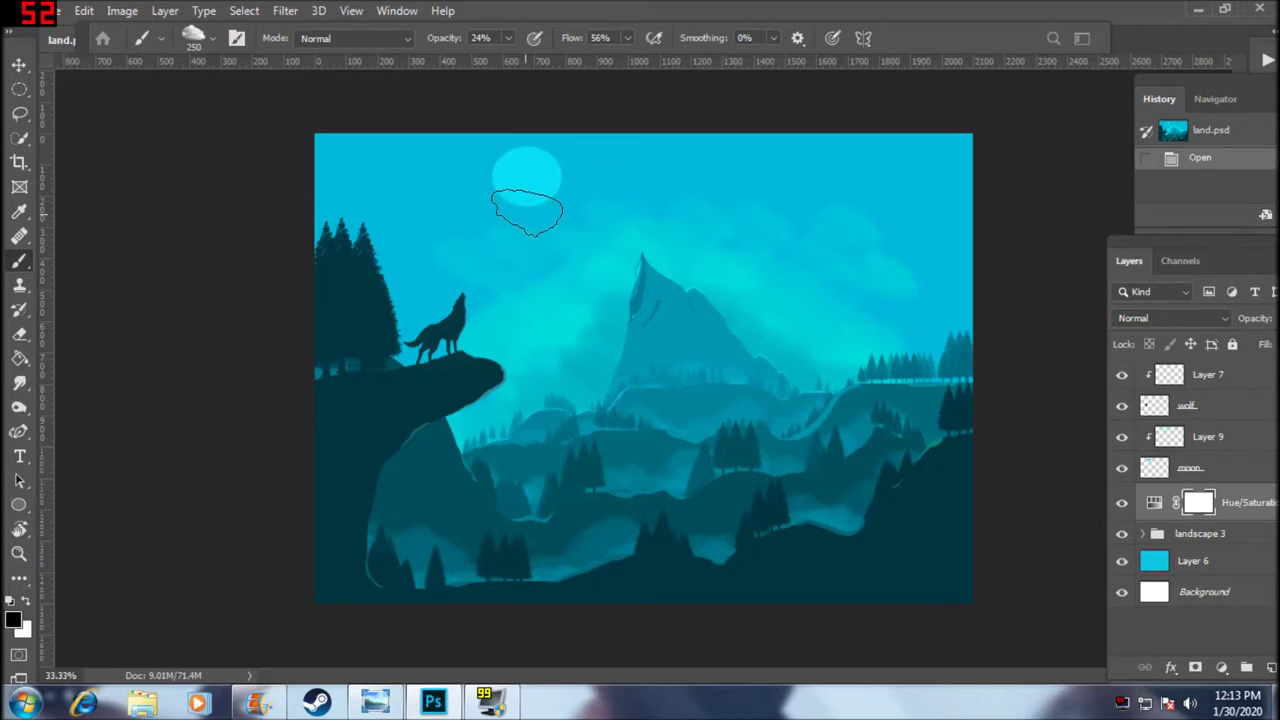
pyautogui.hotkey('ctrl', 'n')
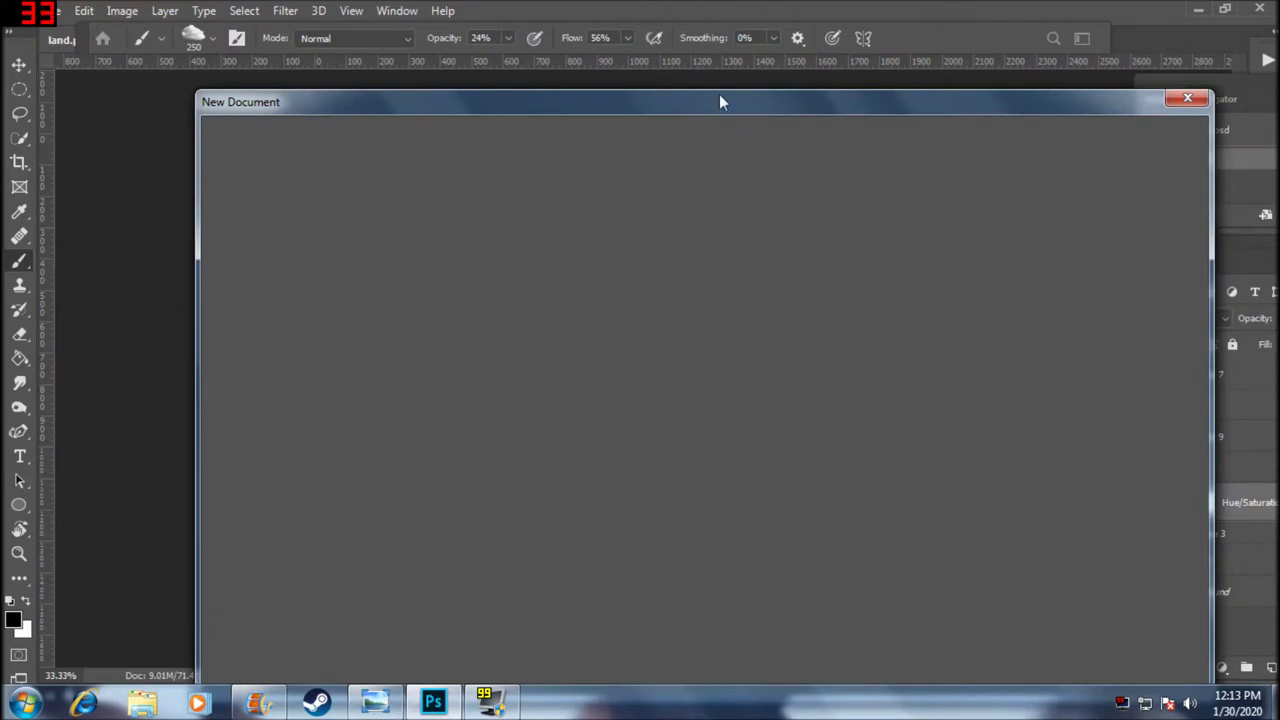
# - Create a blank 7 by 5 inch document and add an empty Layer 1 above Background
pyautogui.moveTo(691, 99); pyautogui.dragTo(702, 67)
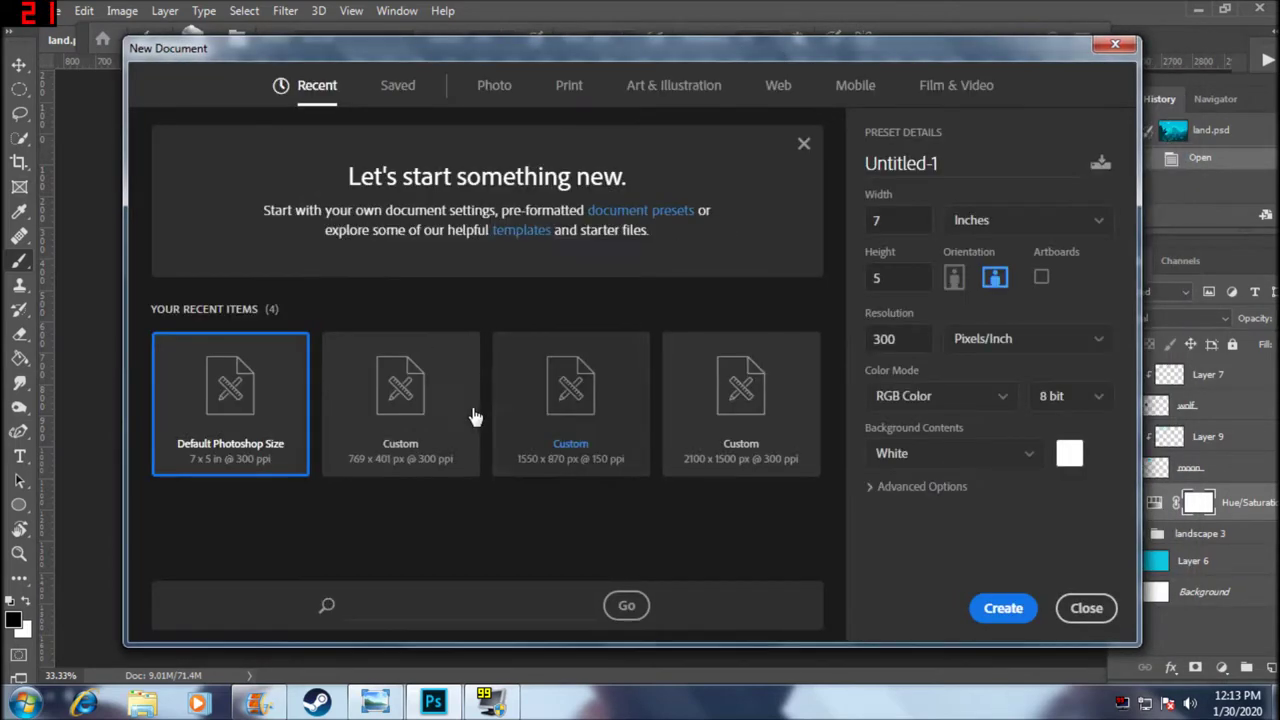
pyautogui.click(1003, 607)
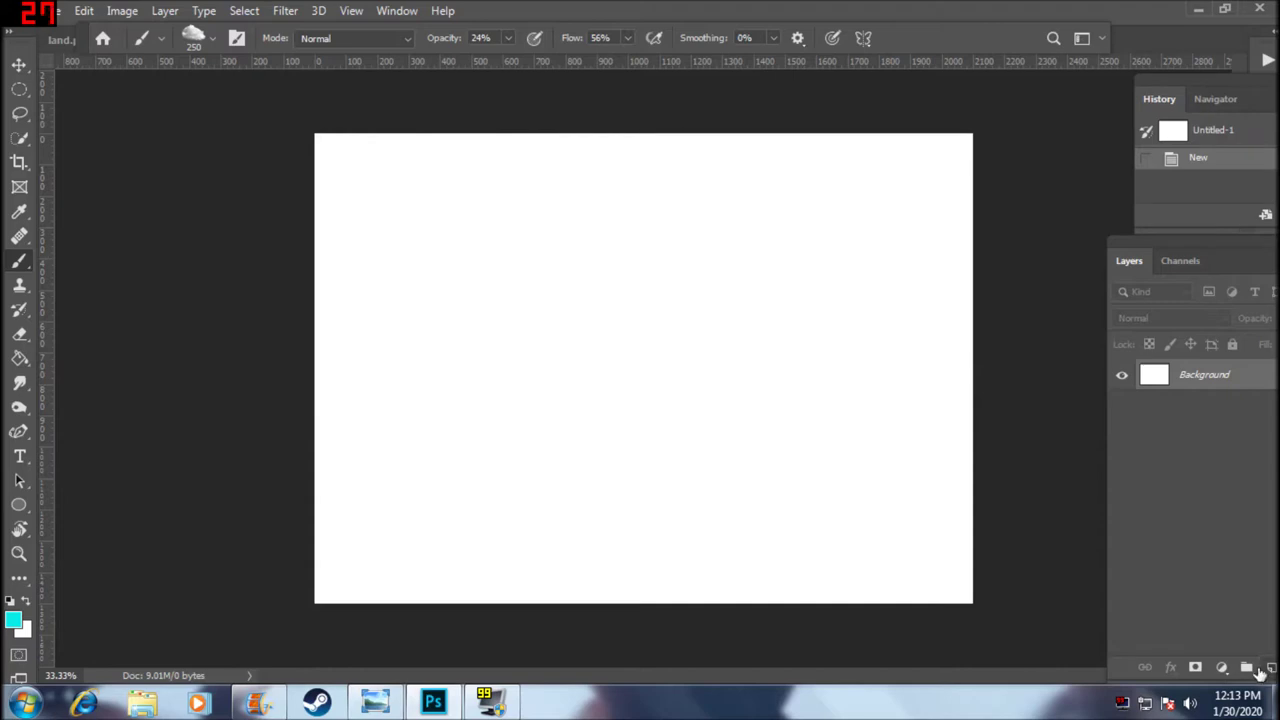
pyautogui.click(1268, 669)
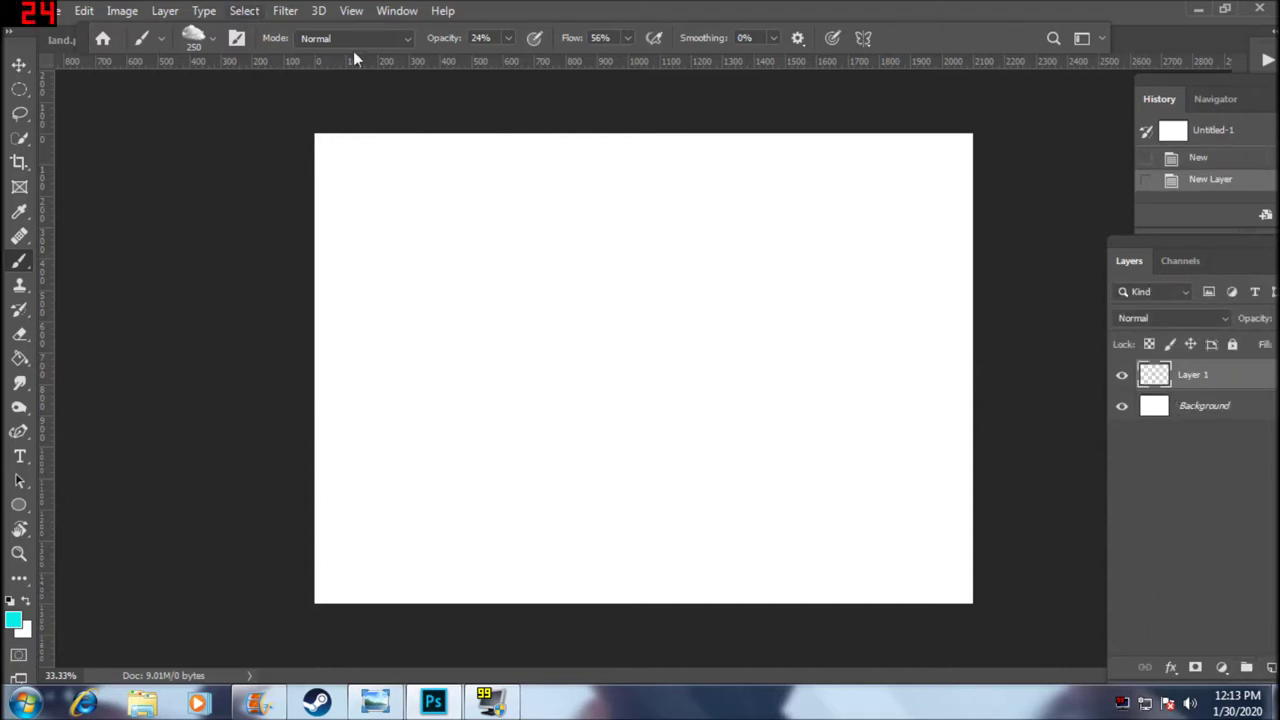
pyautogui.click(286, 11)
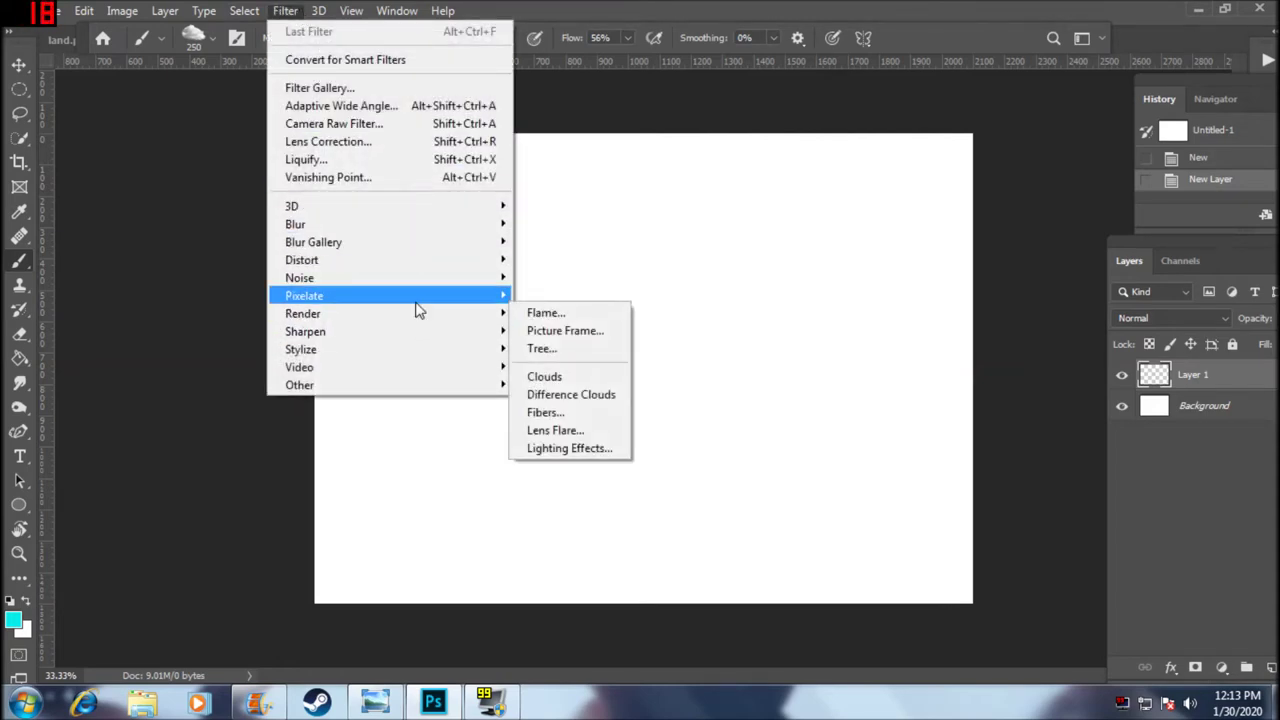
pyautogui.moveTo(303, 313)
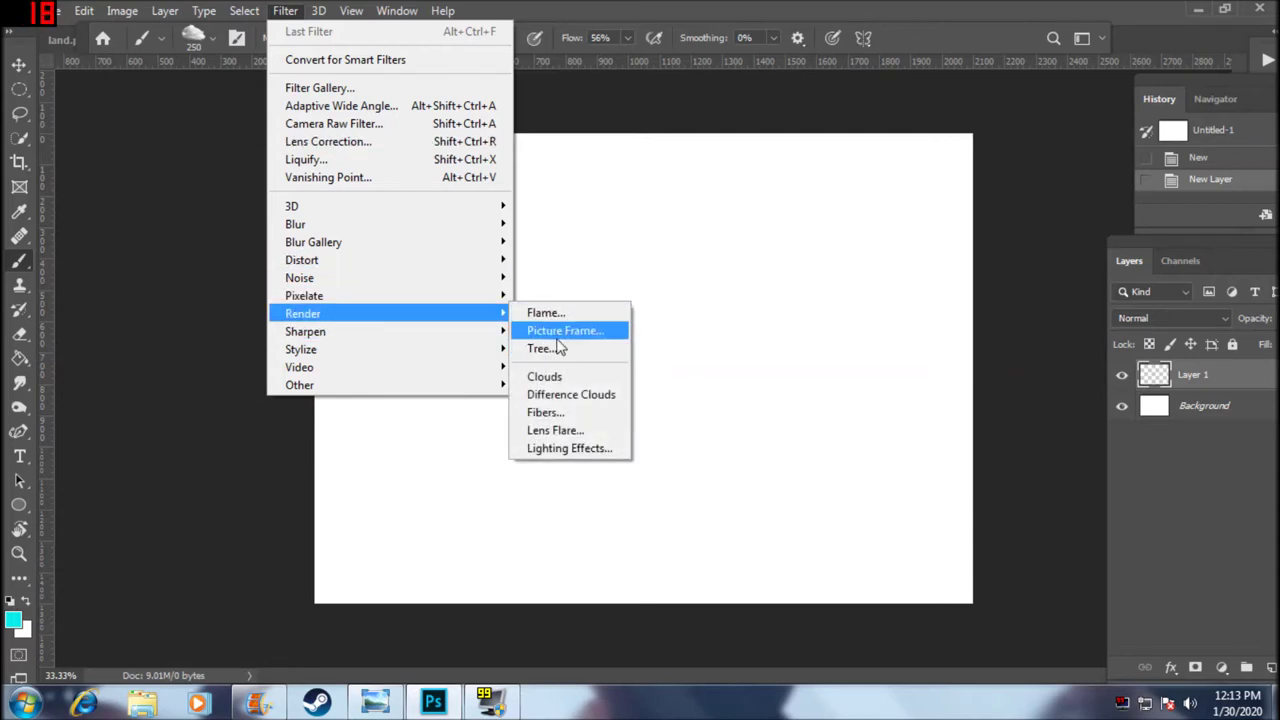
# - Render a Redwood tree onto Layer 1 with the Tree filter at light direction 4
pyautogui.click(558, 352)
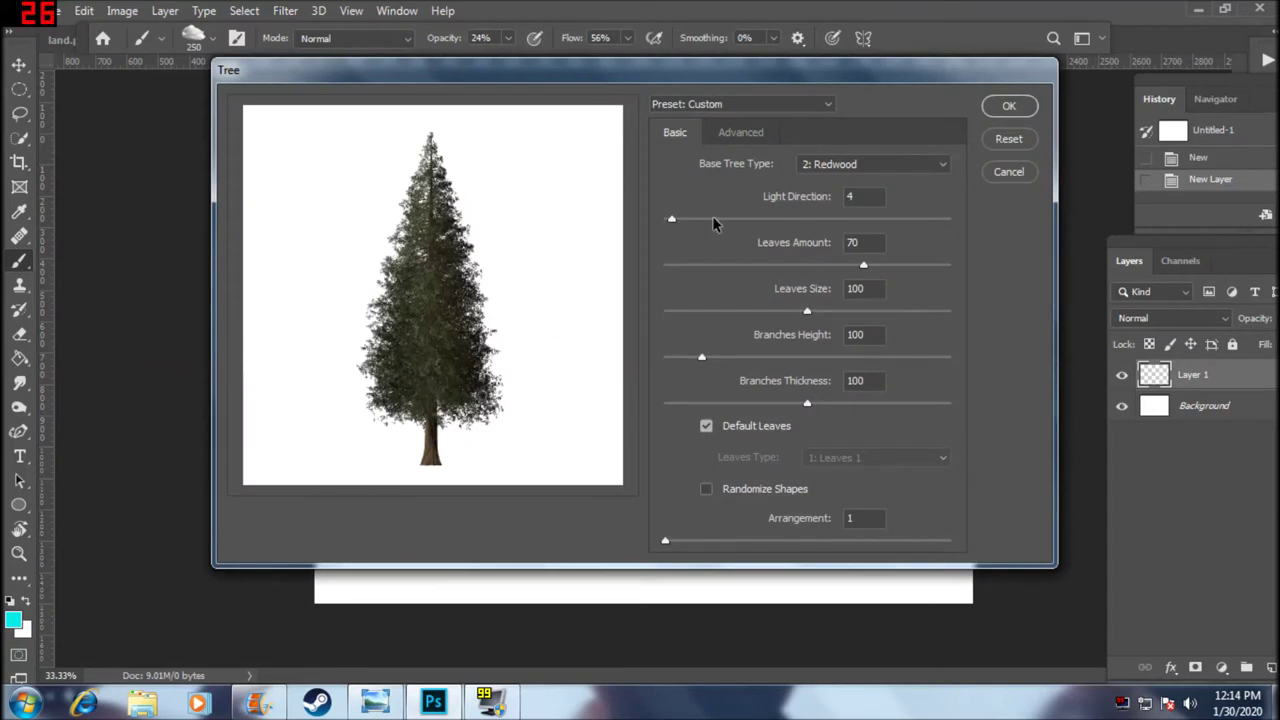
pyautogui.click(788, 104)
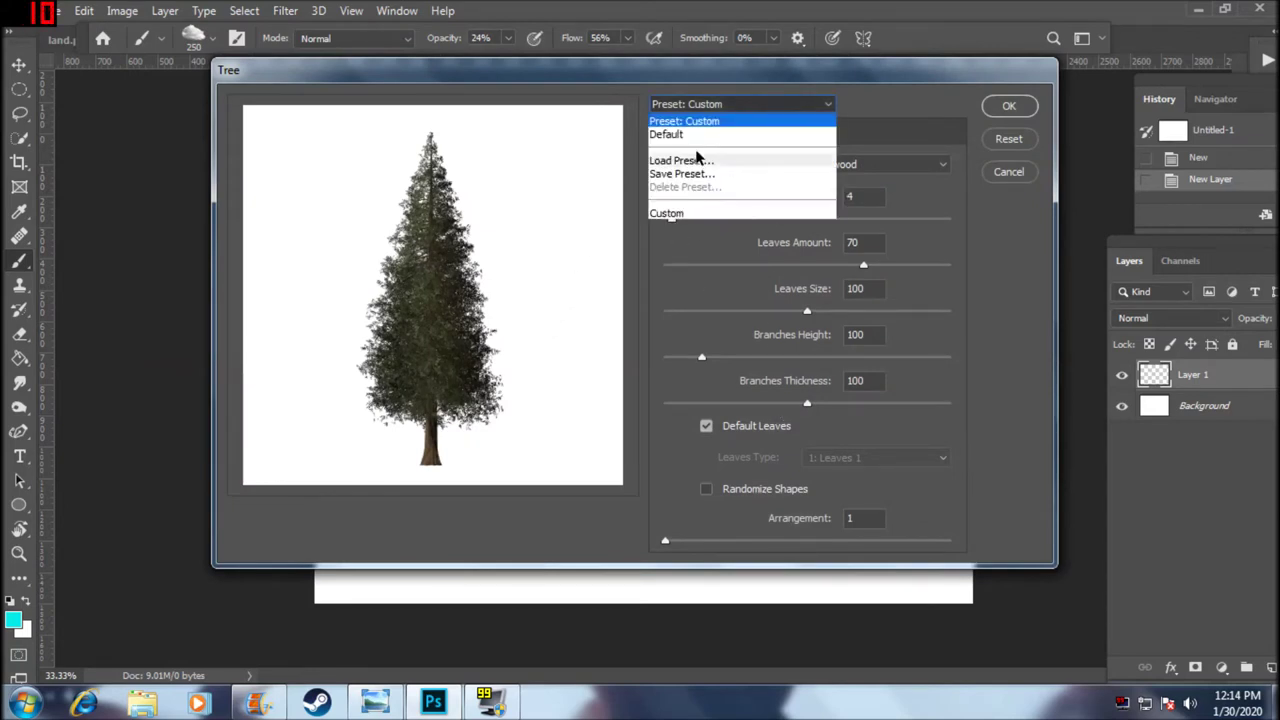
pyautogui.click(735, 119)
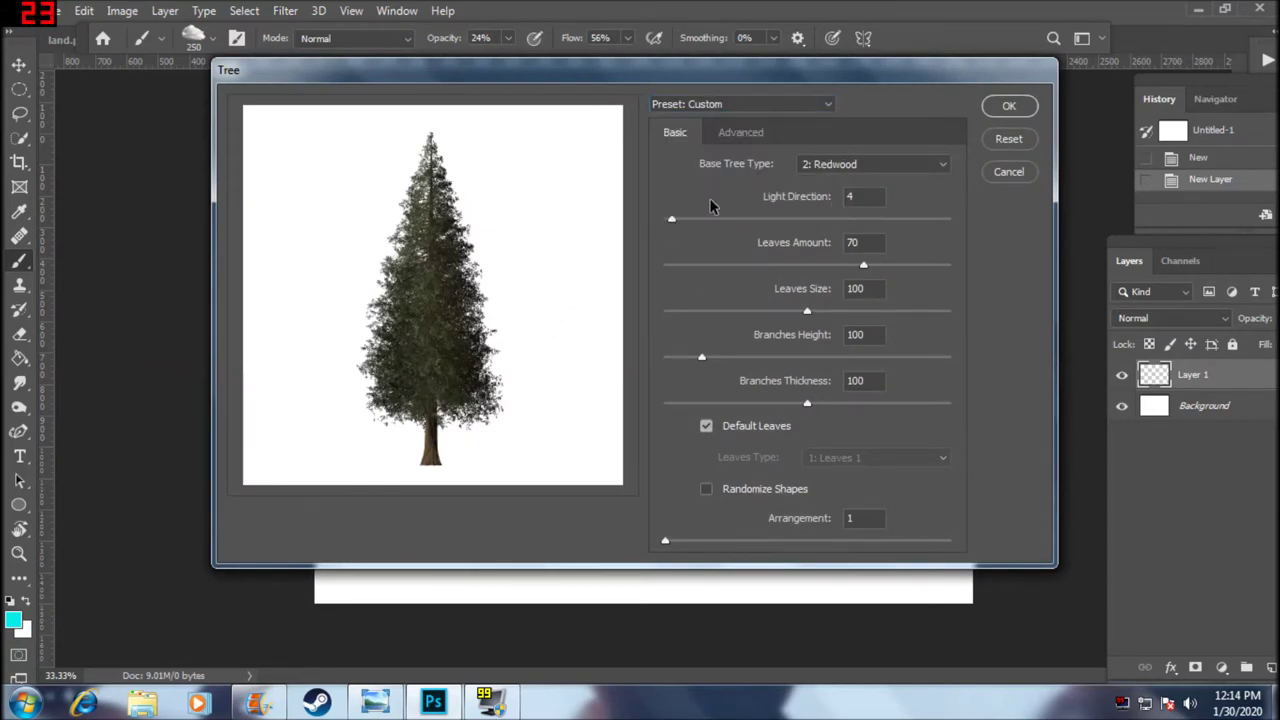
pyautogui.moveTo(675, 226)
pyautogui.mouseDown()
pyautogui.moveTo(697, 228)
pyautogui.moveTo(667, 227)
pyautogui.mouseUp()
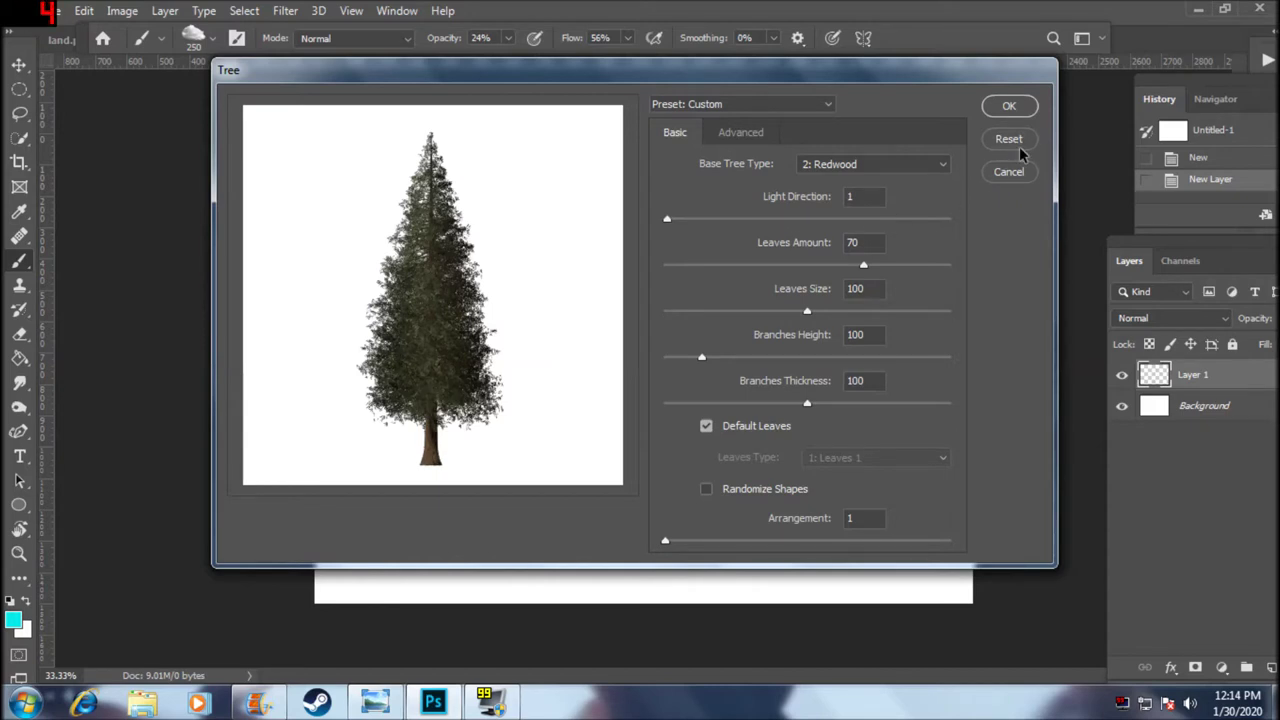
pyautogui.click(671, 218)
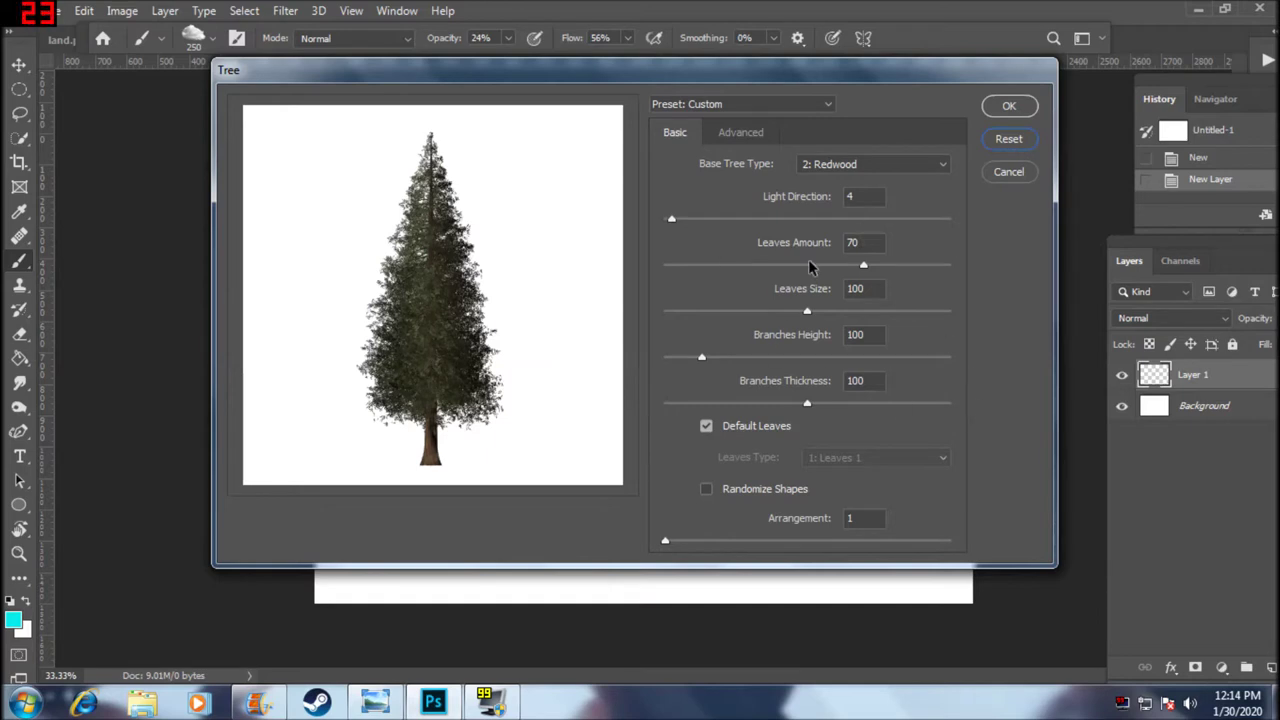
pyautogui.click(1008, 108)
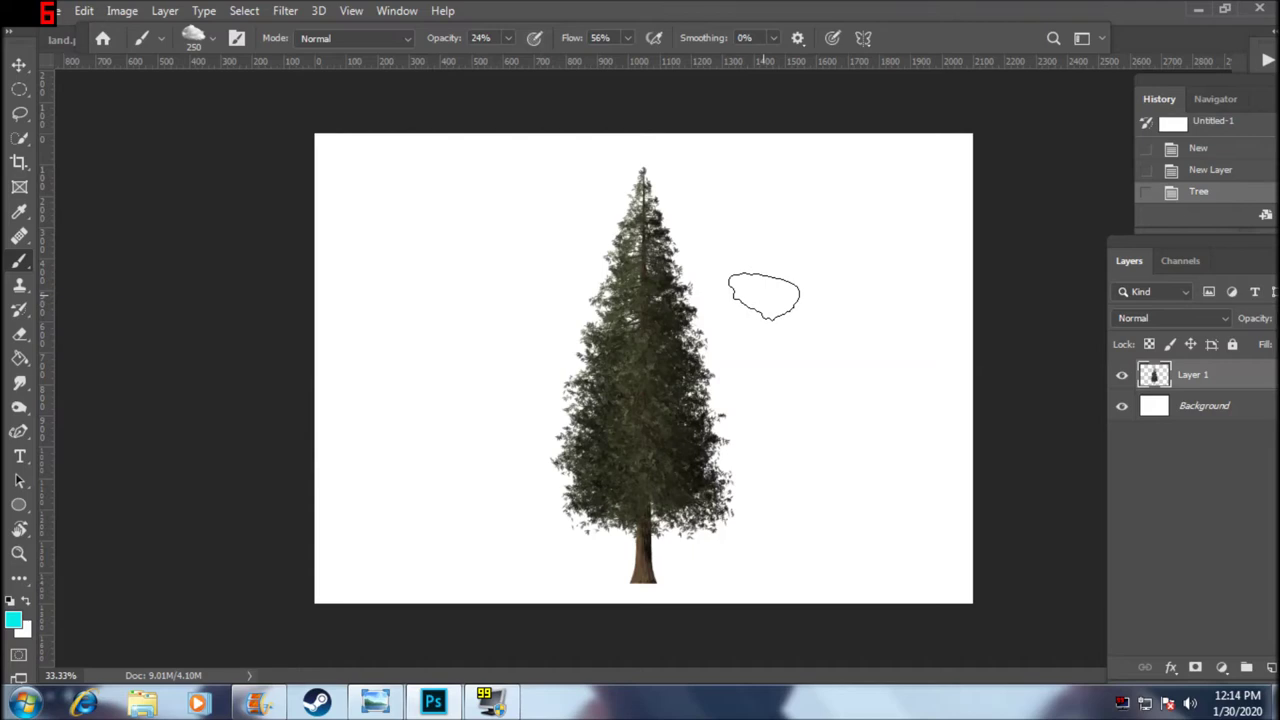
# - Apply Levels with input values 106, 1.19 and 255 to the redwood layer, turning it near-black
pyautogui.press('i')
pyautogui.hotkey('ctrl', 'l')
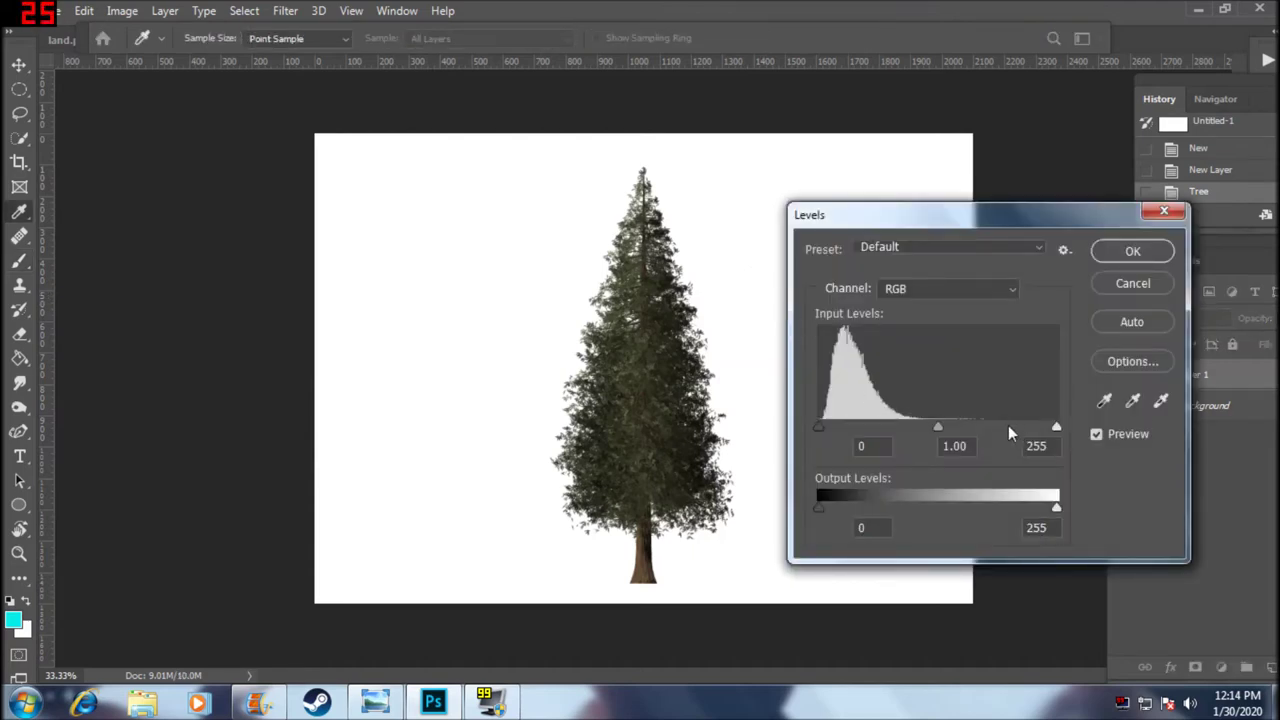
pyautogui.moveTo(1054, 428)
pyautogui.mouseDown()
pyautogui.moveTo(990, 428)
pyautogui.moveTo(1044, 430)
pyautogui.mouseUp()
pyautogui.moveTo(929, 428); pyautogui.dragTo(915, 428)
pyautogui.moveTo(831, 424); pyautogui.dragTo(913, 437)
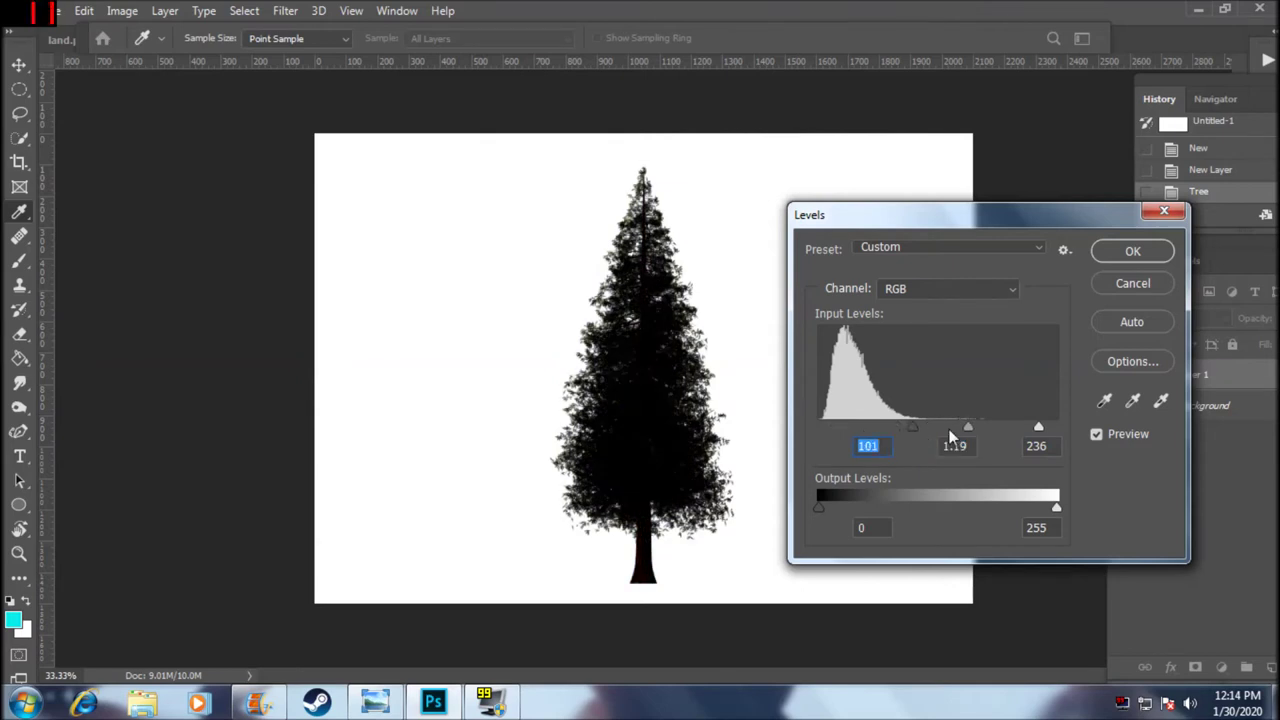
pyautogui.moveTo(1057, 428); pyautogui.dragTo(1062, 428)
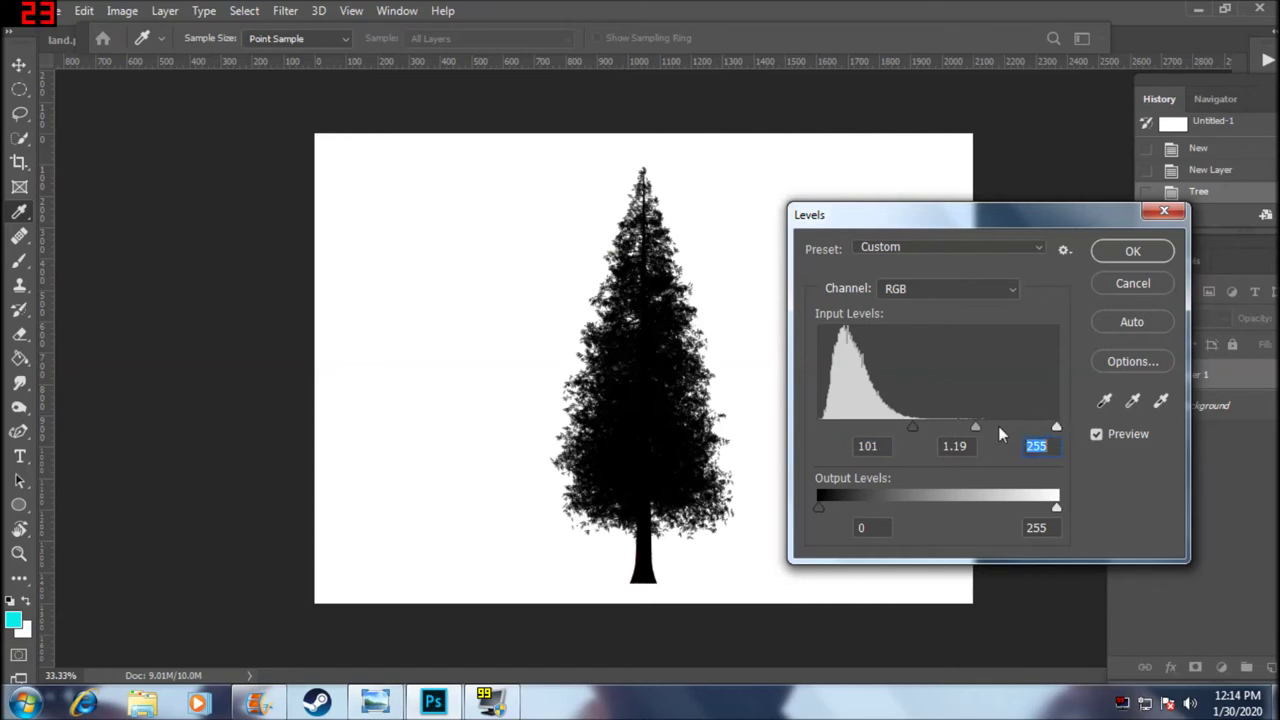
pyautogui.click(919, 433)
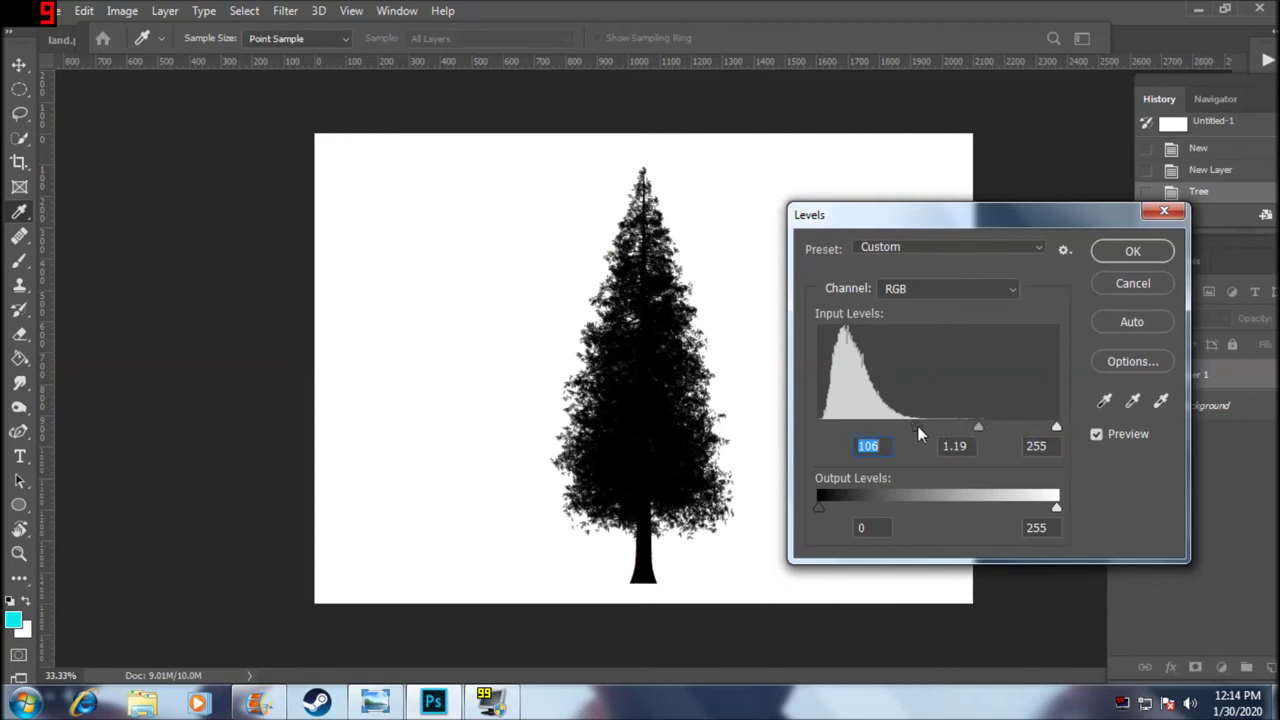
pyautogui.click(1037, 248)
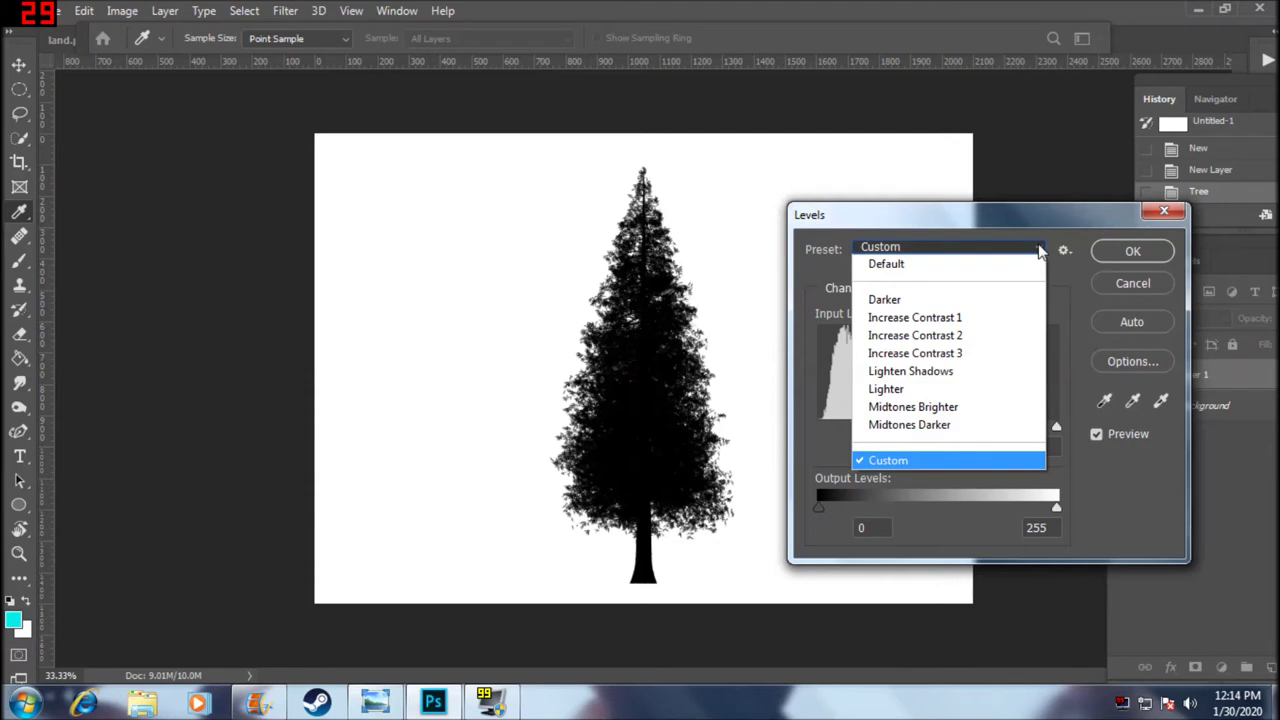
pyautogui.click(1040, 250)
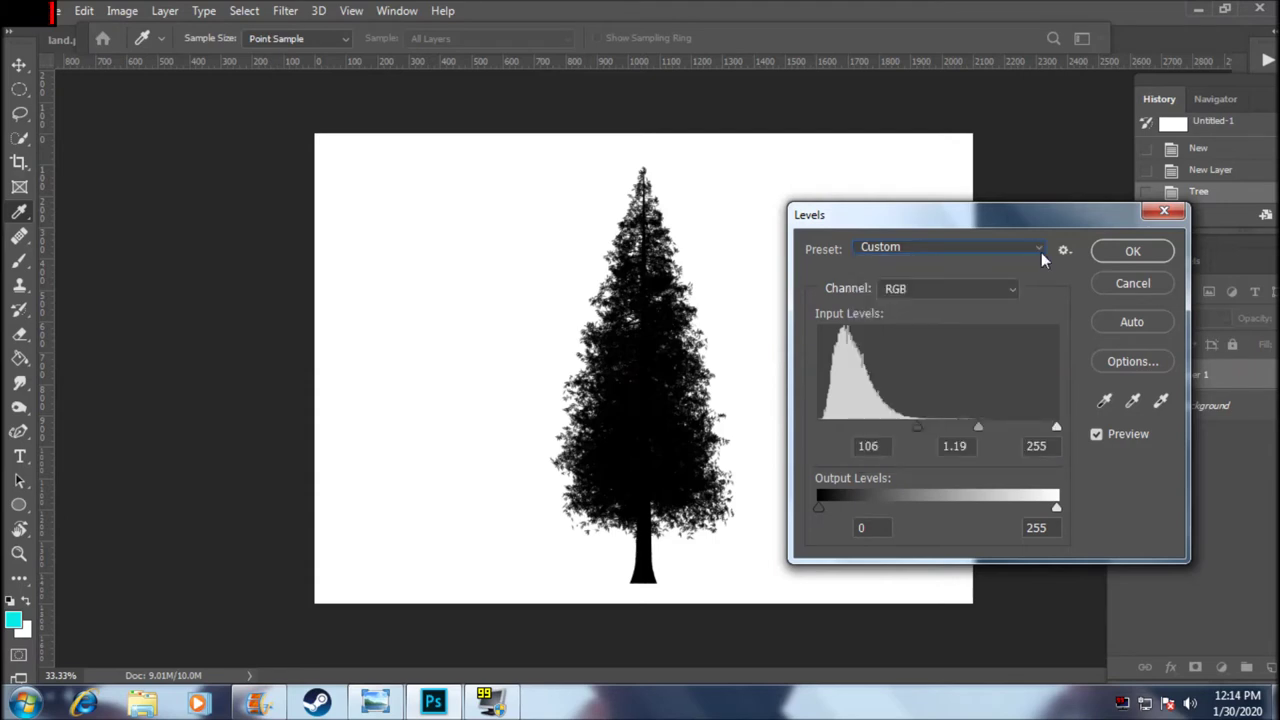
pyautogui.click(1114, 256)
pyautogui.press('b')
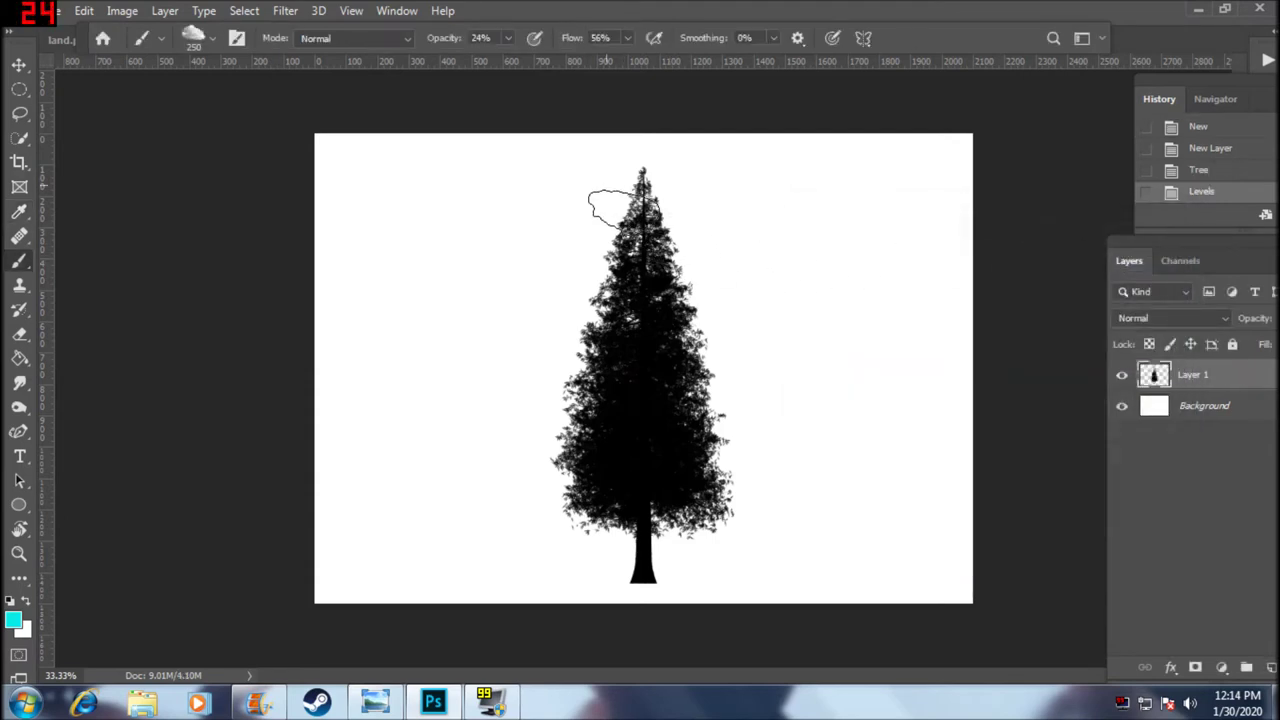
# - Define a brush preset named tree2 from the black redwood silhouette
pyautogui.click(86, 11)
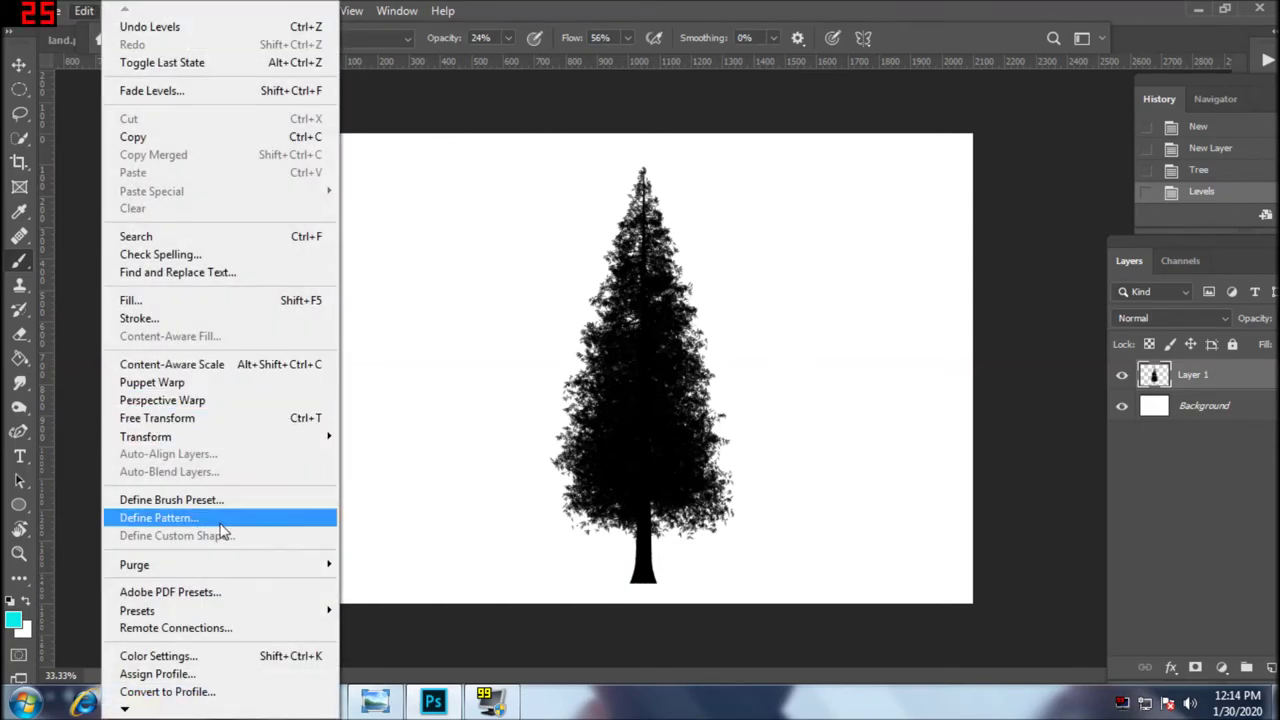
pyautogui.click(170, 500)
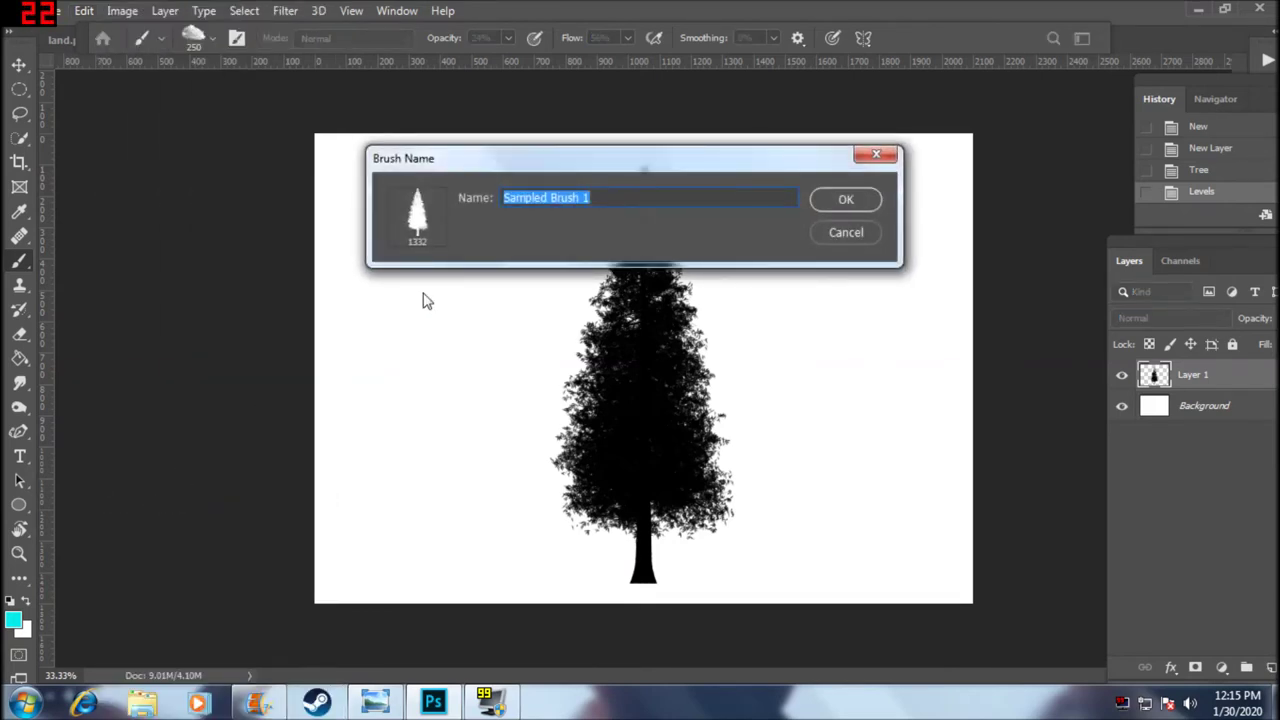
pyautogui.write('tree2')
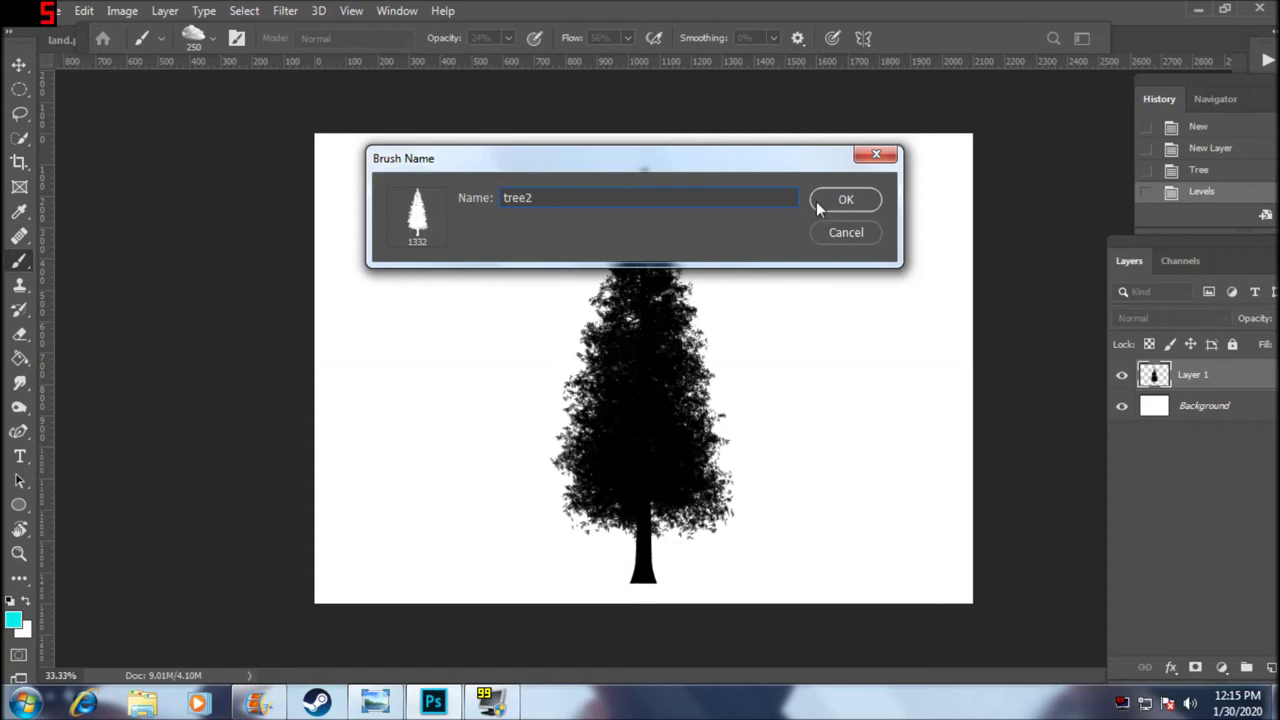
pyautogui.click(875, 157)
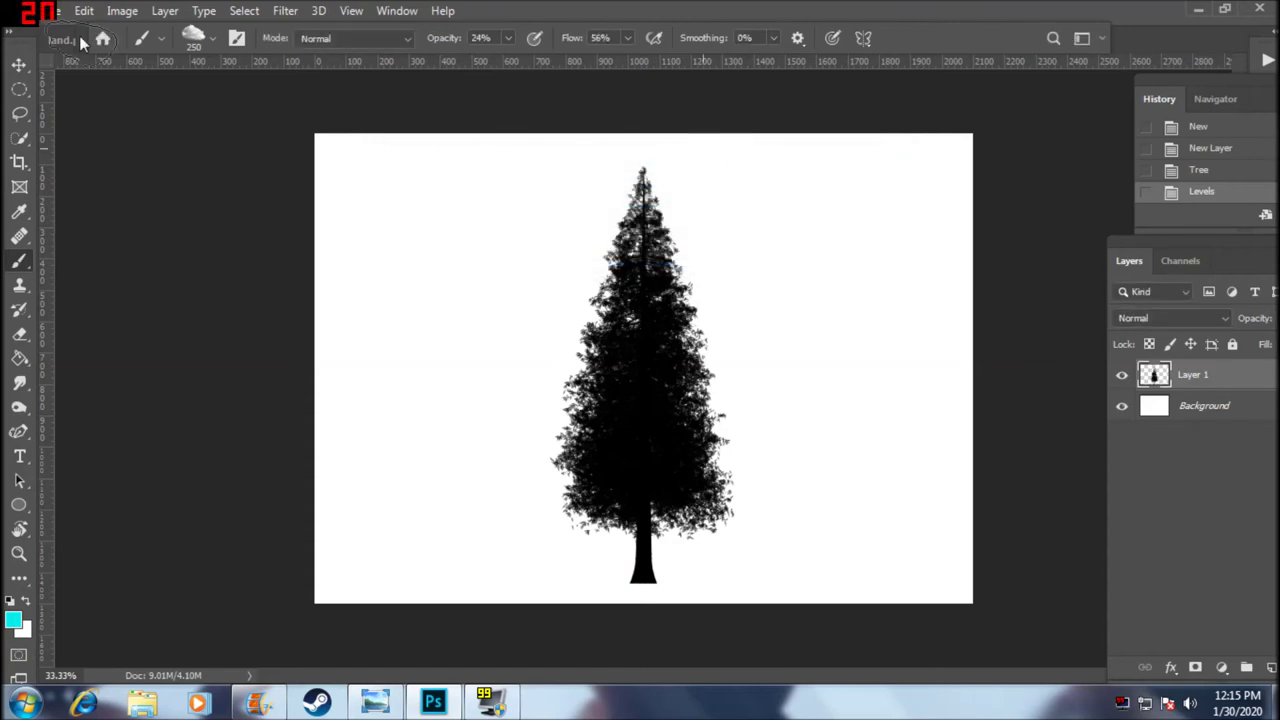
pyautogui.click(213, 38)
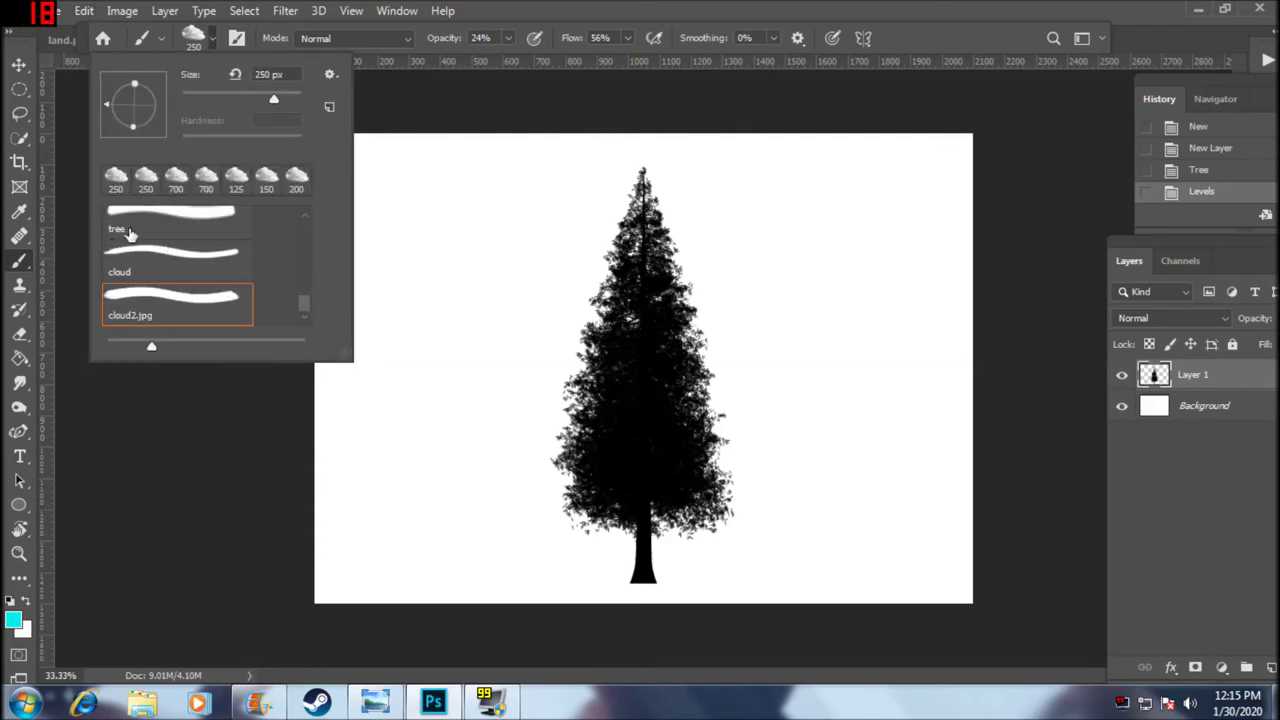
# - Select the tree2 brush and stamp dense cyan trees left and right of the silhouette
pyautogui.scroll(1, 148, 255)
pyautogui.click(156, 285)
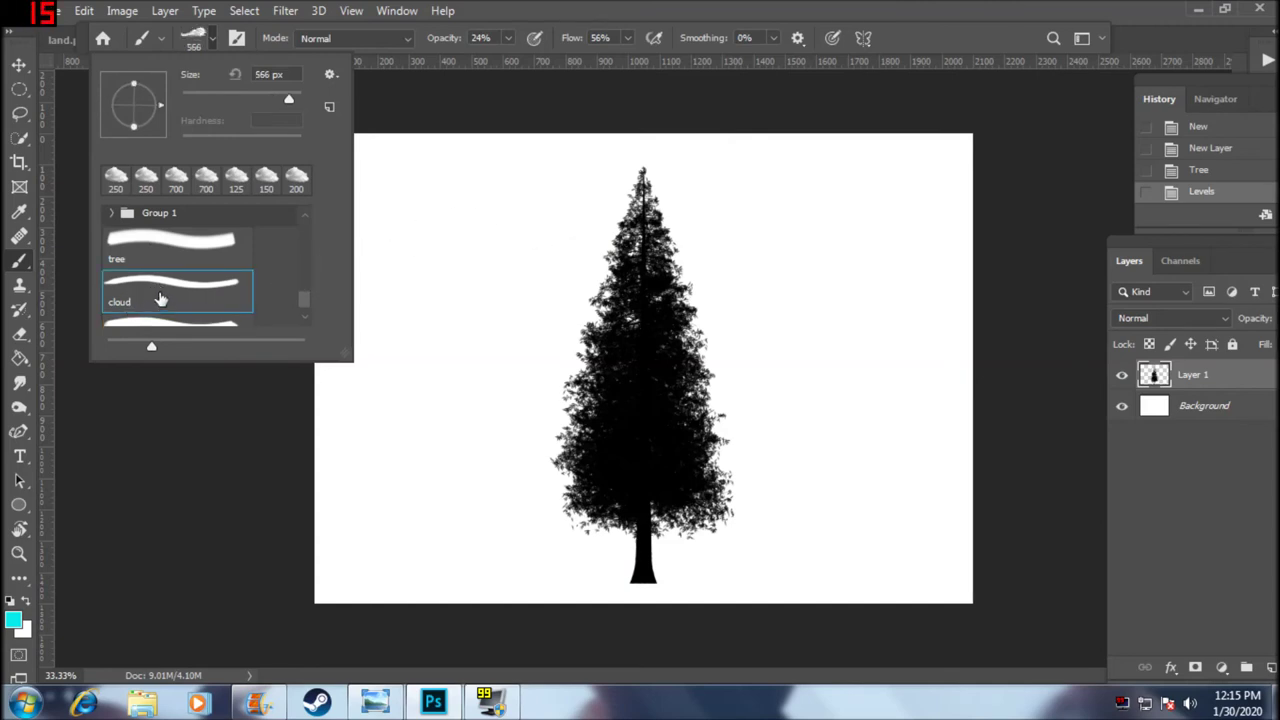
pyautogui.scroll(1, 160, 299)
pyautogui.click(181, 260)
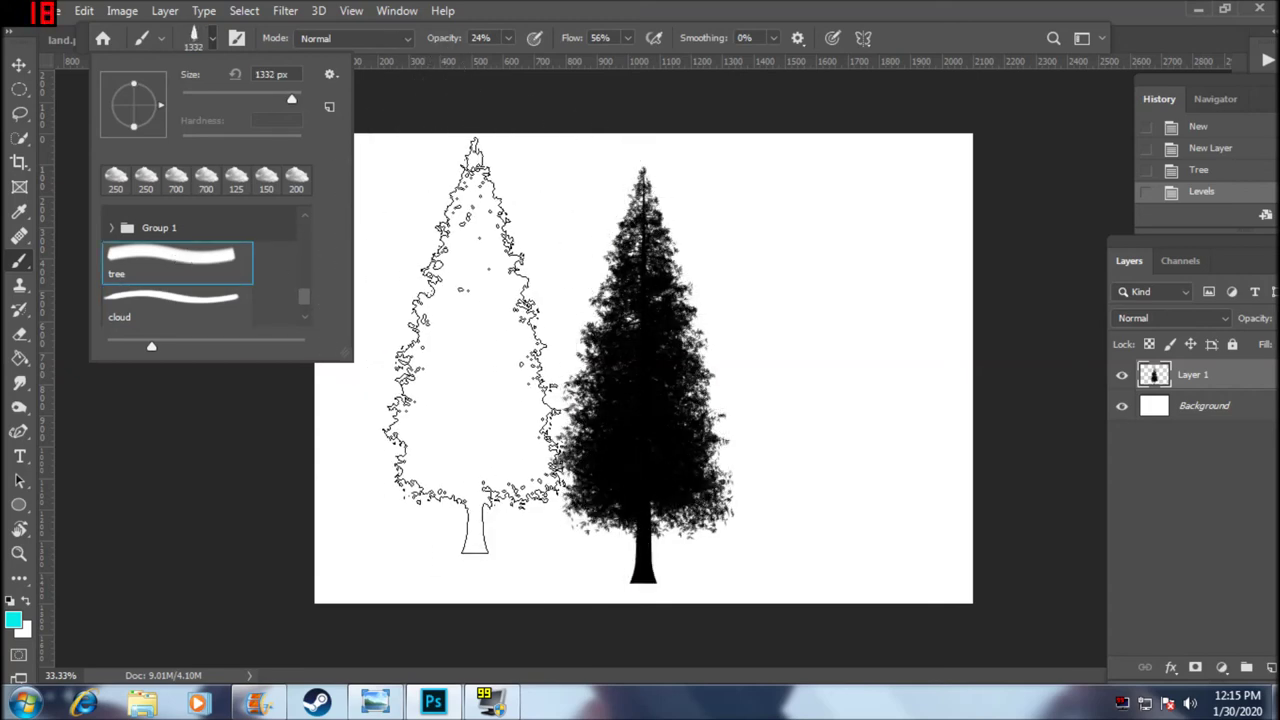
pyautogui.click(460, 343)
pyautogui.click(452, 340)
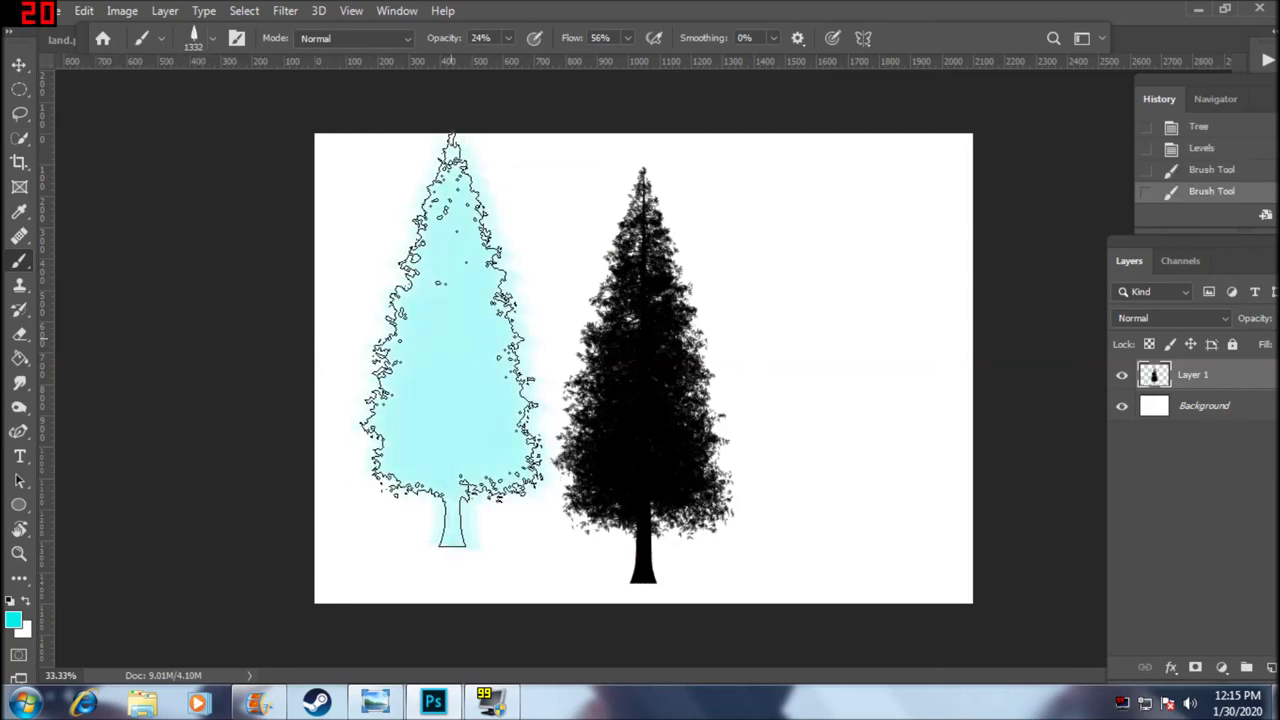
pyautogui.click(452, 340)
pyautogui.click(452, 340)
pyautogui.click(823, 358)
pyautogui.click(823, 358)
pyautogui.click(823, 358)
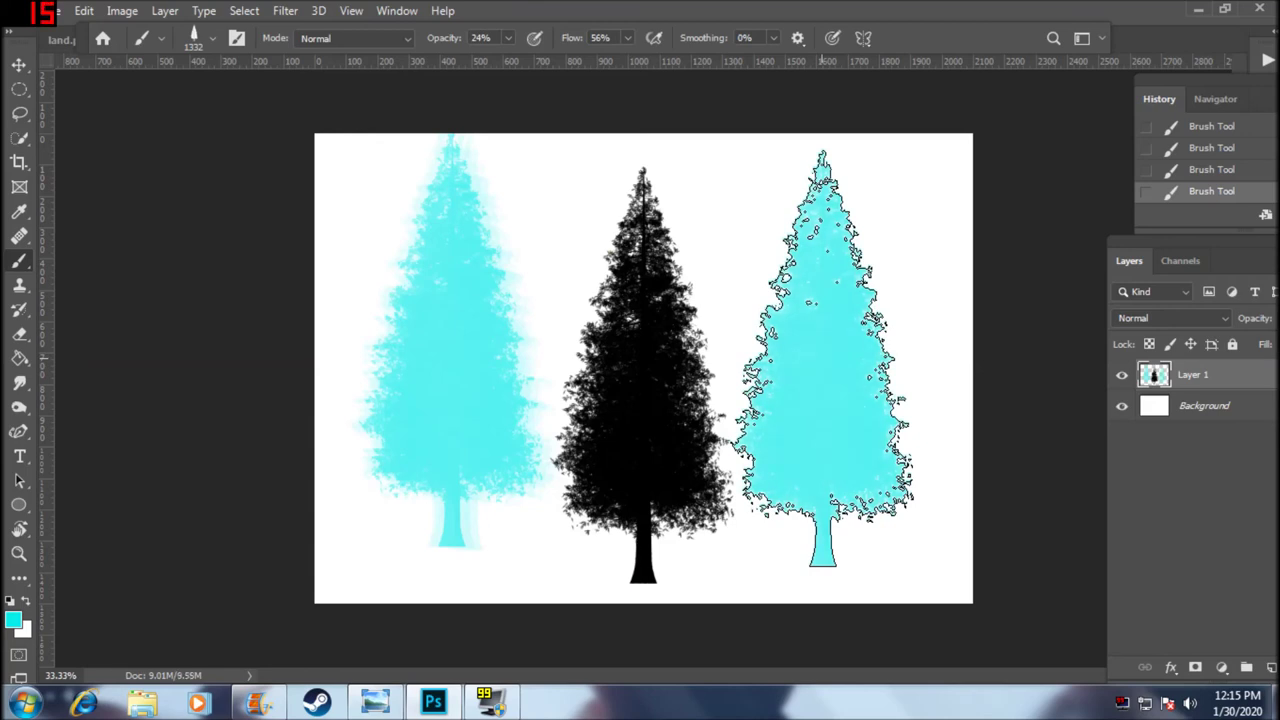
# - Stamp smaller and larger cyan trees above the silhouette, then paint a translucent cyan band
pyautogui.press('[')
pyautogui.press('[')
pyautogui.press('[')
pyautogui.press('[')
pyautogui.press('[')
pyautogui.press('[')
pyautogui.press('[')
pyautogui.press('[')
pyautogui.click(711, 198)
pyautogui.click(711, 198)
pyautogui.click(711, 198)
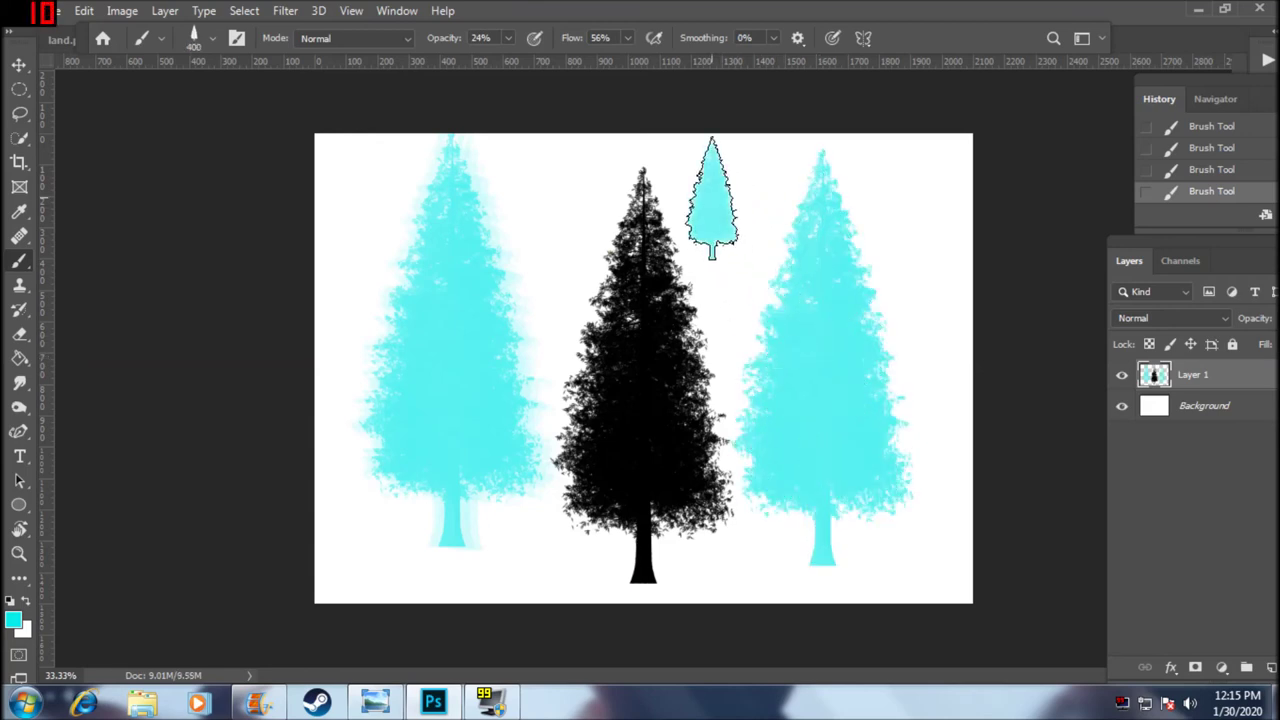
pyautogui.press(']')
pyautogui.press(']')
pyautogui.press(']')
pyautogui.press(']')
pyautogui.press(']')
pyautogui.click(912, 215)
pyautogui.click(912, 215)
pyautogui.press('[')
pyautogui.press('[')
pyautogui.press('[')
pyautogui.press('[')
pyautogui.click(573, 200)
pyautogui.click(573, 200)
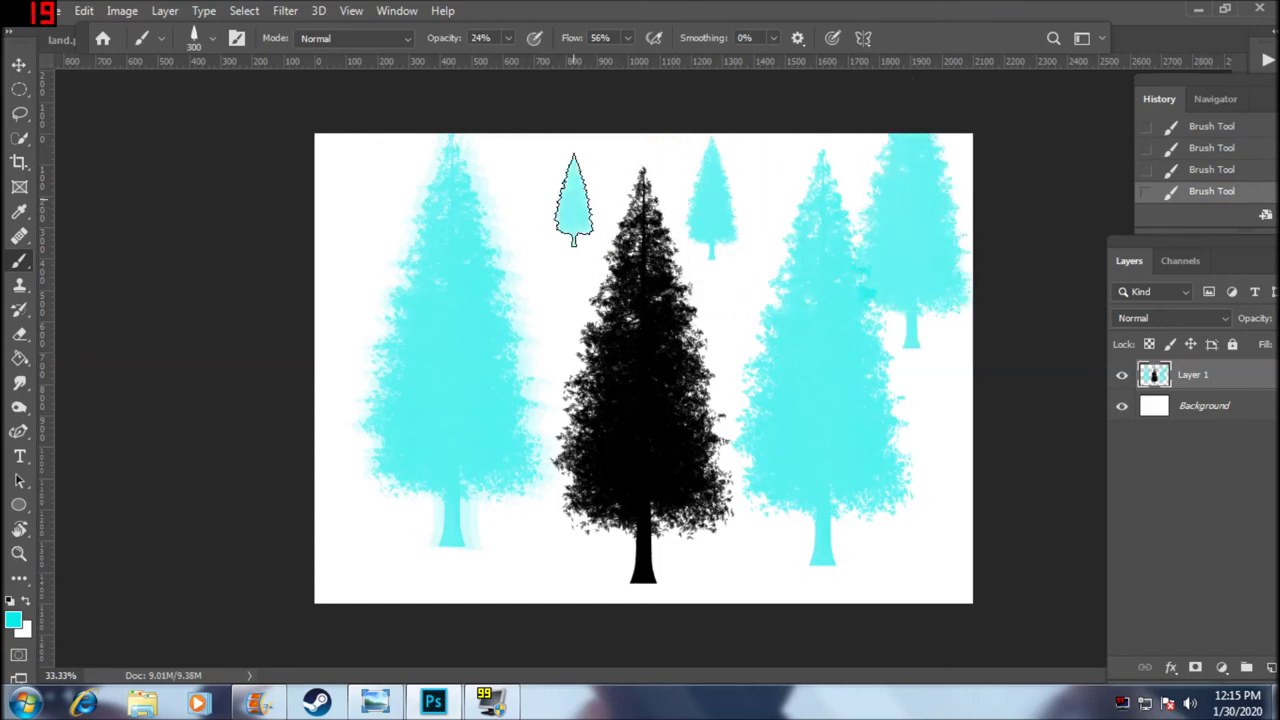
pyautogui.click(553, 250)
pyautogui.moveTo(748, 242)
pyautogui.mouseDown()
pyautogui.moveTo(394, 243)
pyautogui.moveTo(808, 243)
pyautogui.moveTo(400, 300)
pyautogui.moveTo(800, 300)
pyautogui.mouseUp()
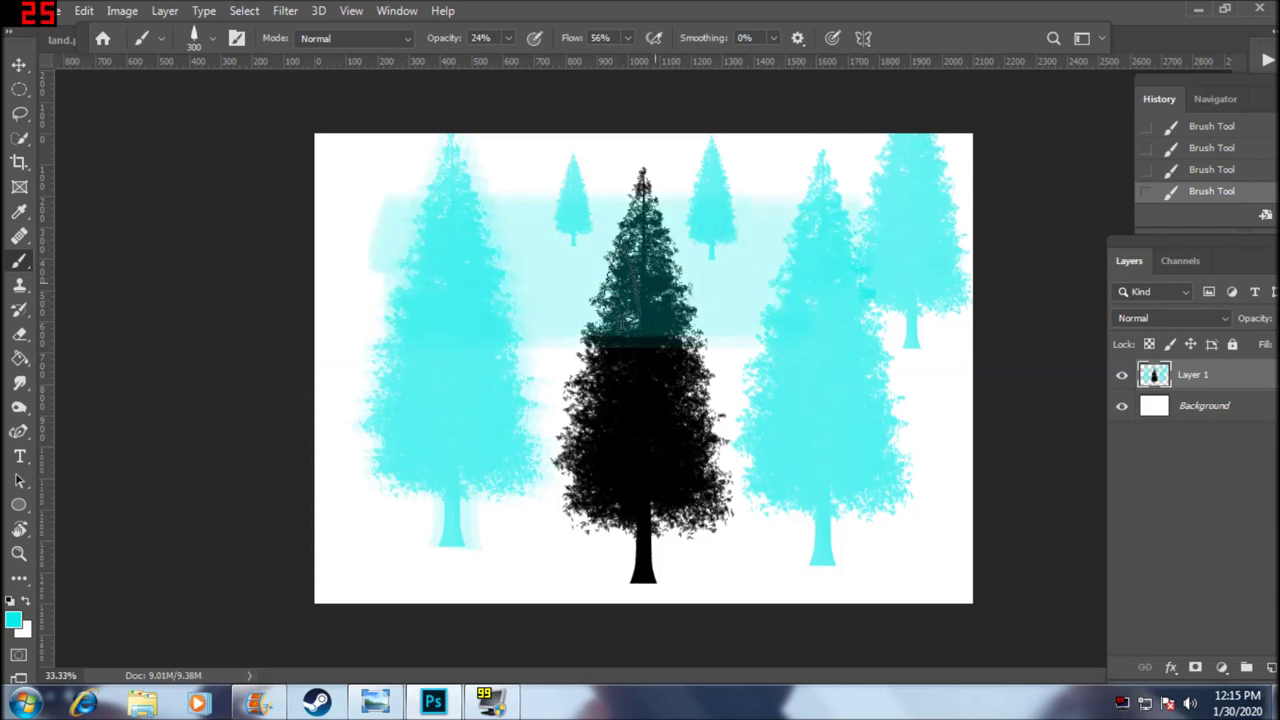